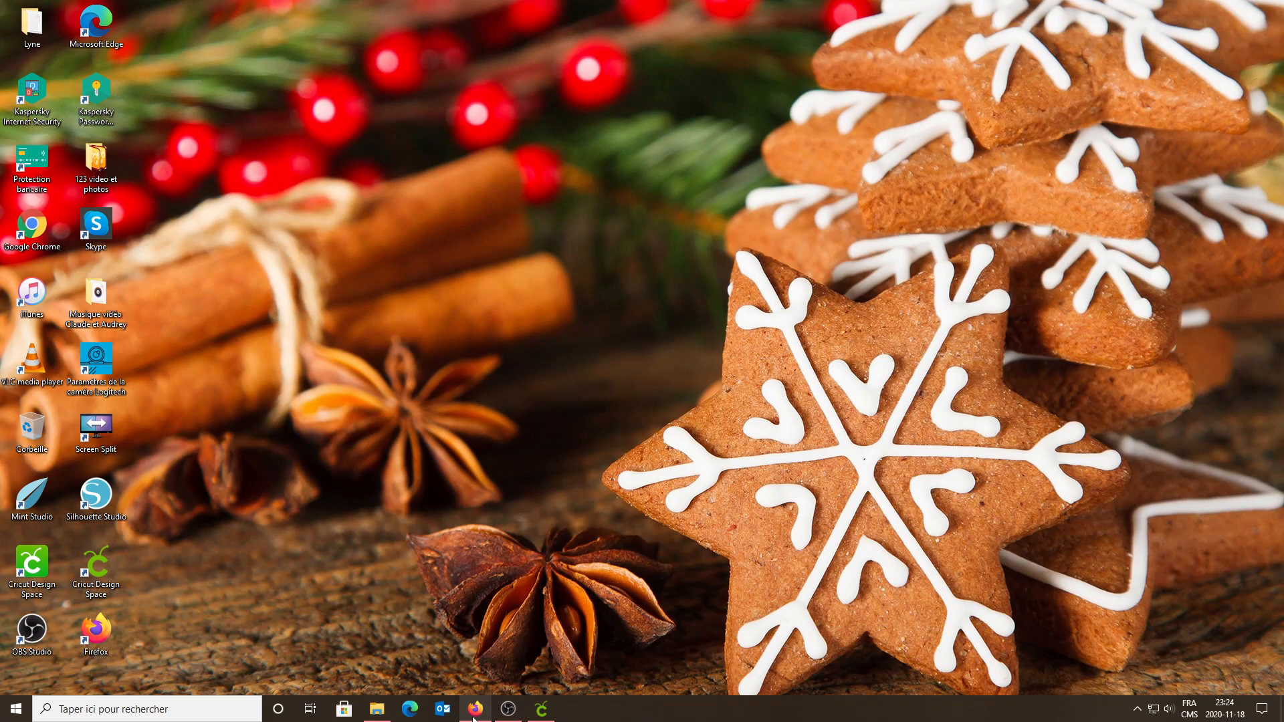
Switch to Firefox and go back to the Cricut Créations & Design group to show its files list
{"action": "left_click", "coordinate": [489, 677]}
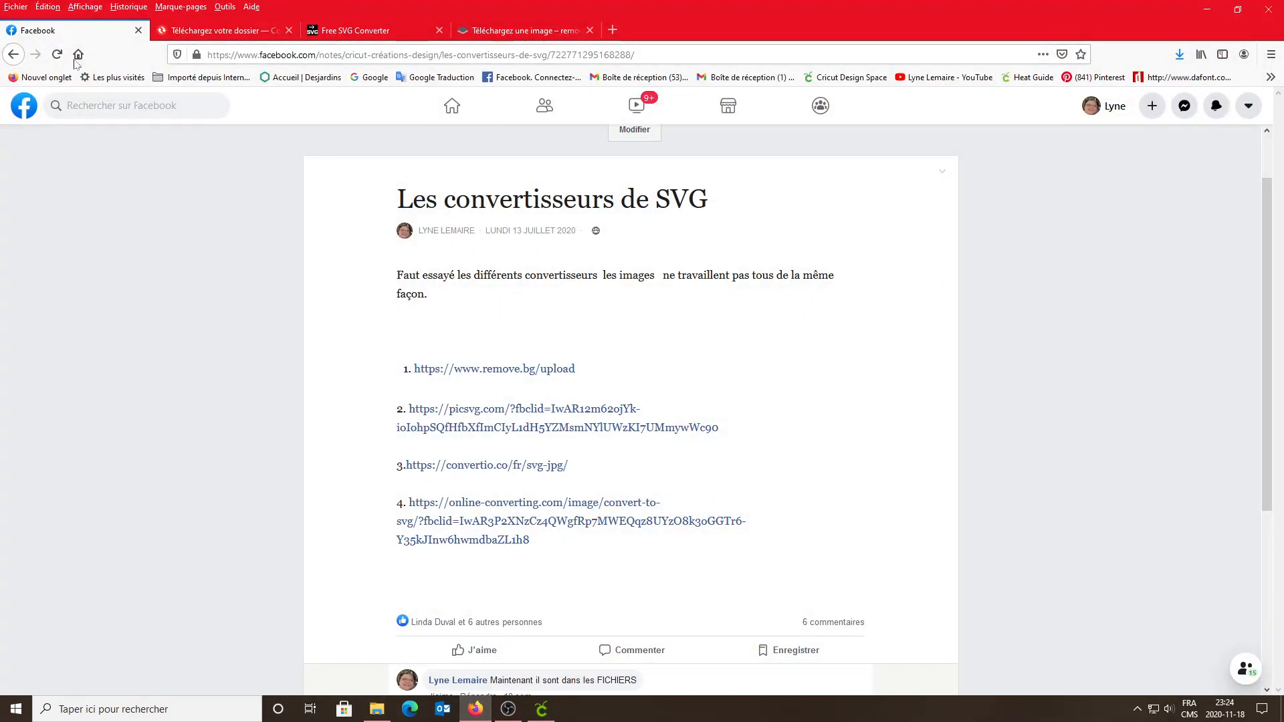
{"action": "left_click", "coordinate": [14, 55]}
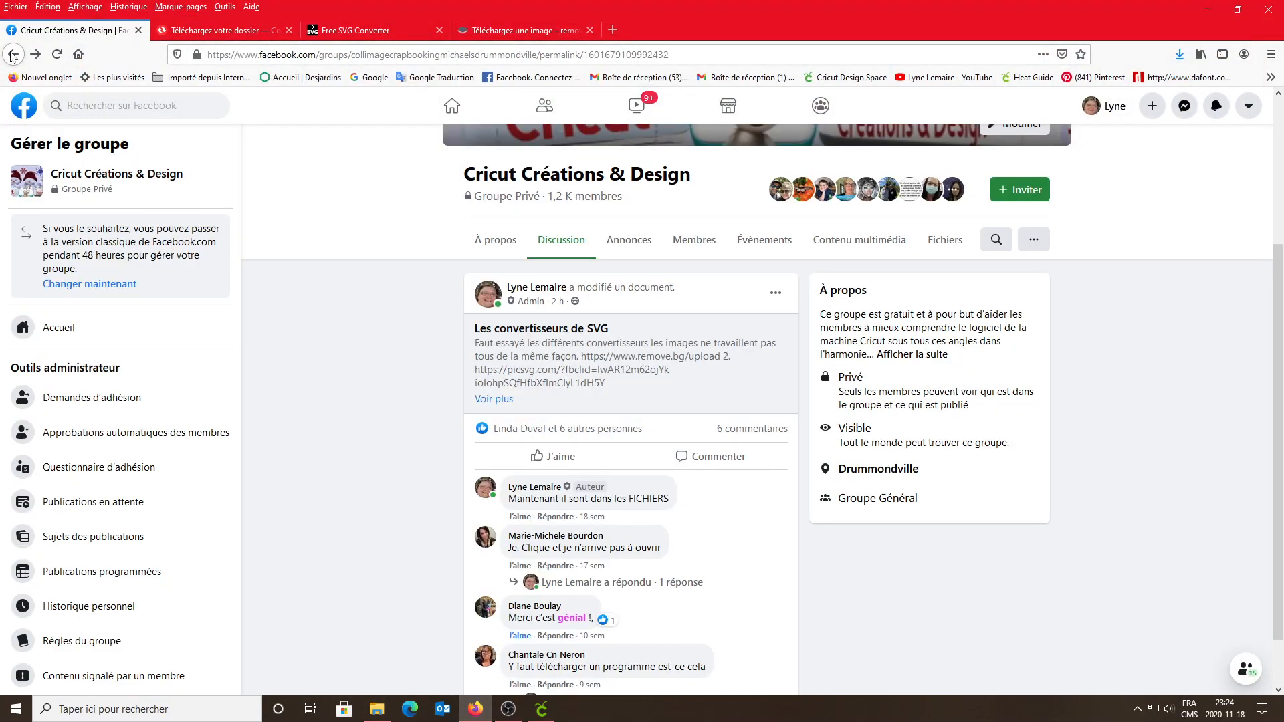
{"action": "left_click", "coordinate": [944, 246]}
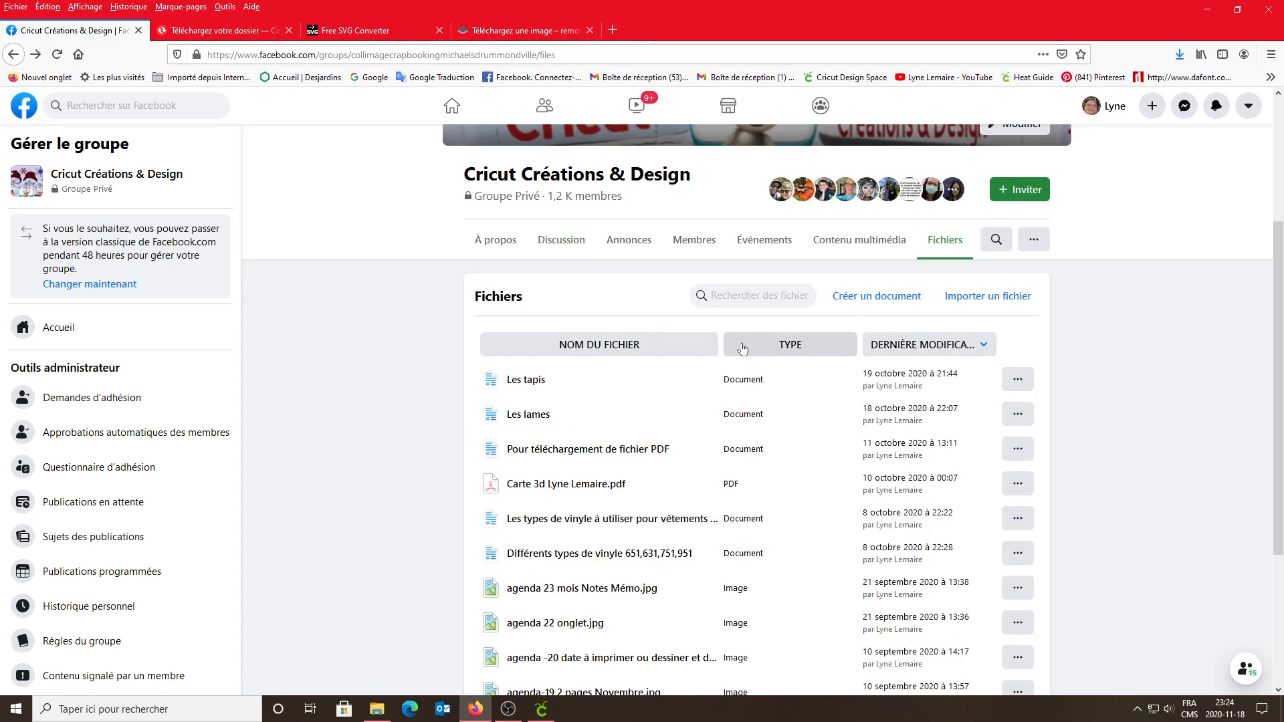
Find "Les convertisseurs de SVG" among the group's files and open the full document
{"action": "scroll", "coordinate": [661, 395], "scroll_direction": "down", "scroll_amount": 1}
{"action": "scroll", "coordinate": [661, 395], "scroll_direction": "down", "scroll_amount": 10}
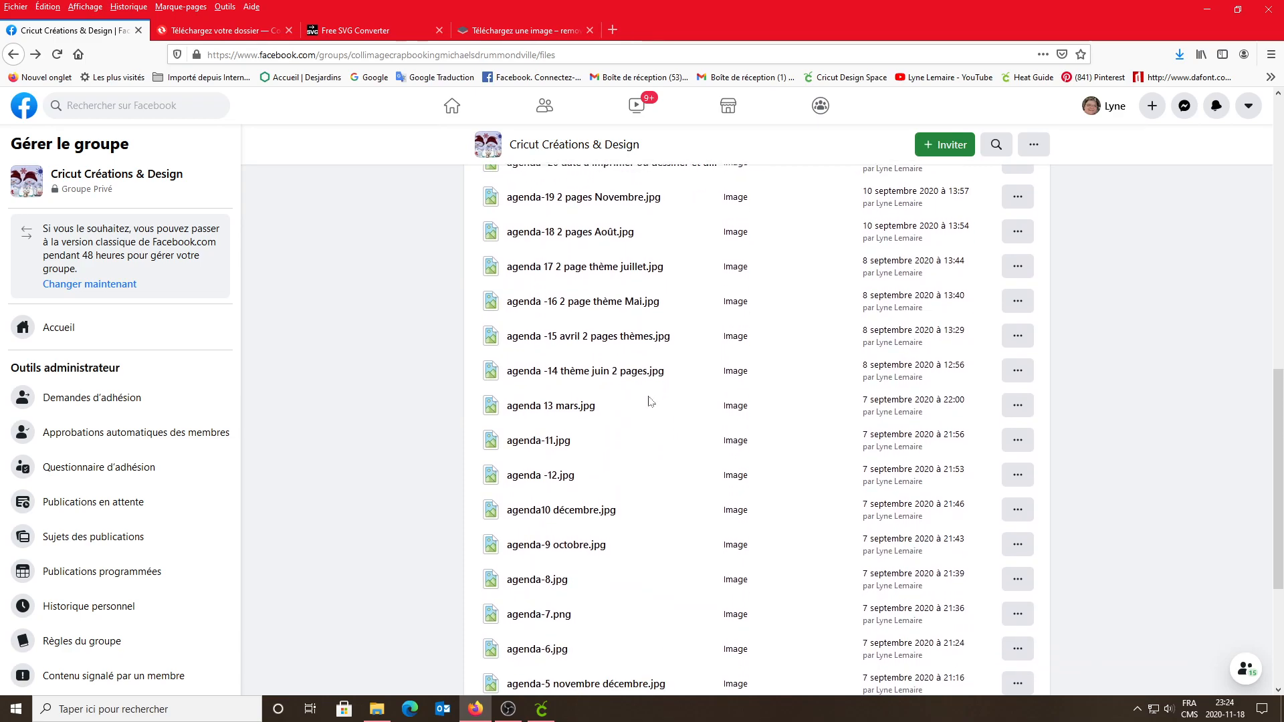
{"action": "scroll", "coordinate": [646, 402], "scroll_direction": "down", "scroll_amount": 10}
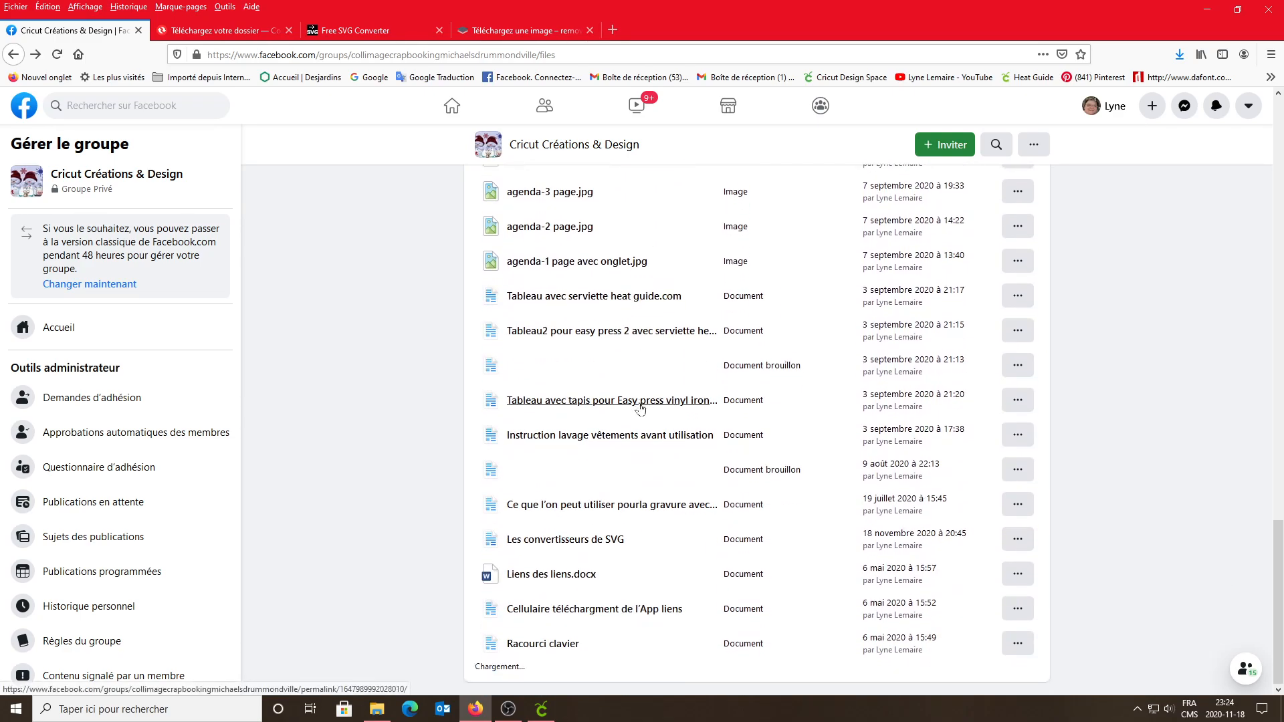
{"action": "left_click", "coordinate": [588, 542]}
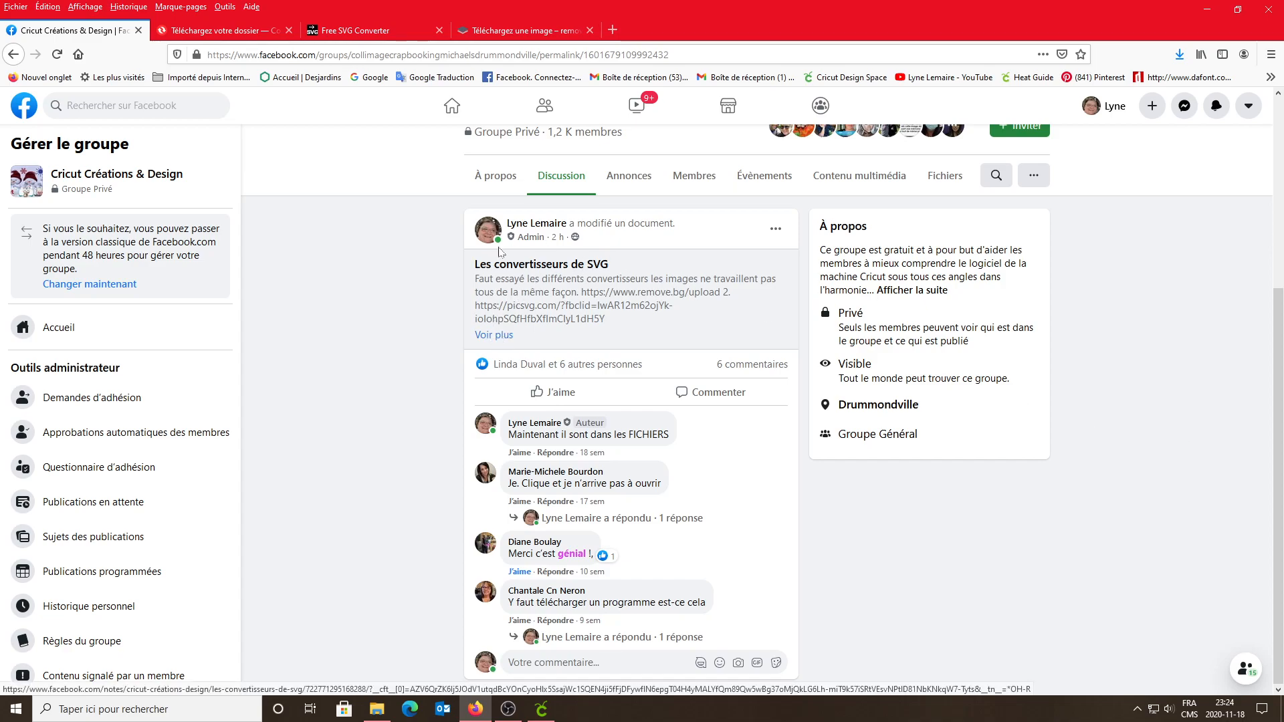
{"action": "left_click", "coordinate": [505, 337]}
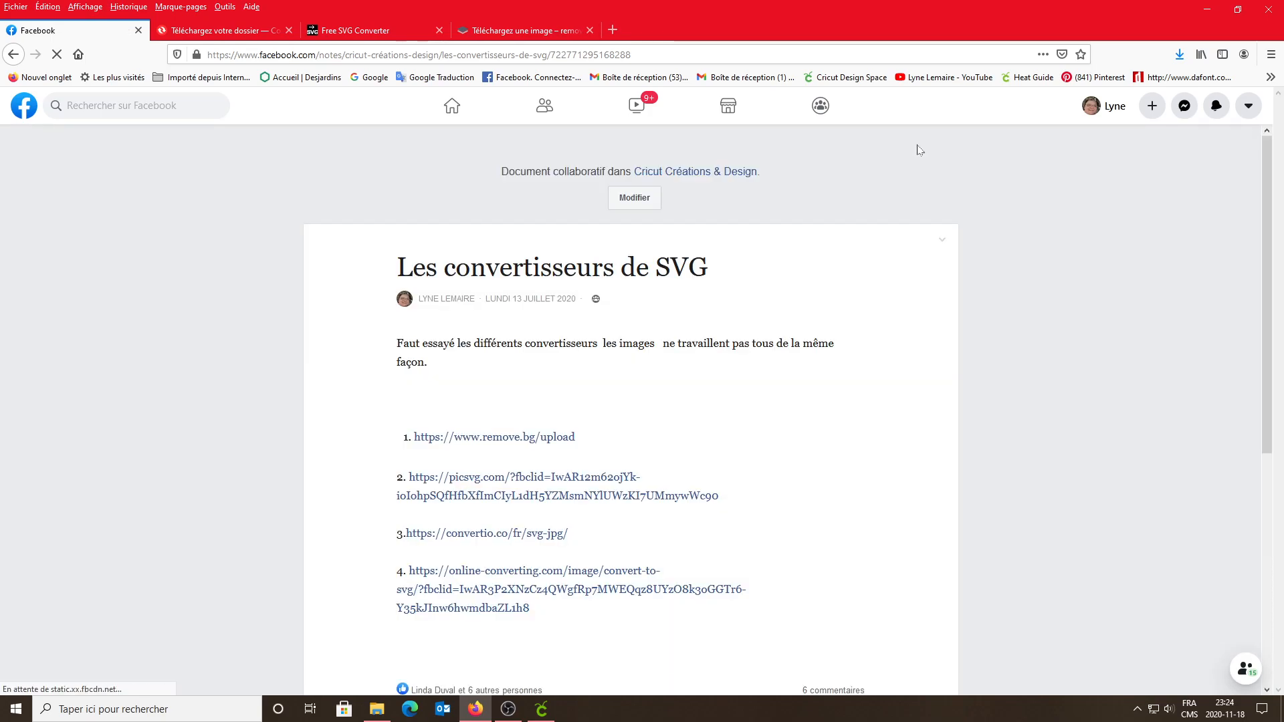
Open the remove.bg link from the document, clear the previous image and upload bébé Pierrafeu.jpg for background removal
{"action": "left_click", "coordinate": [492, 439]}
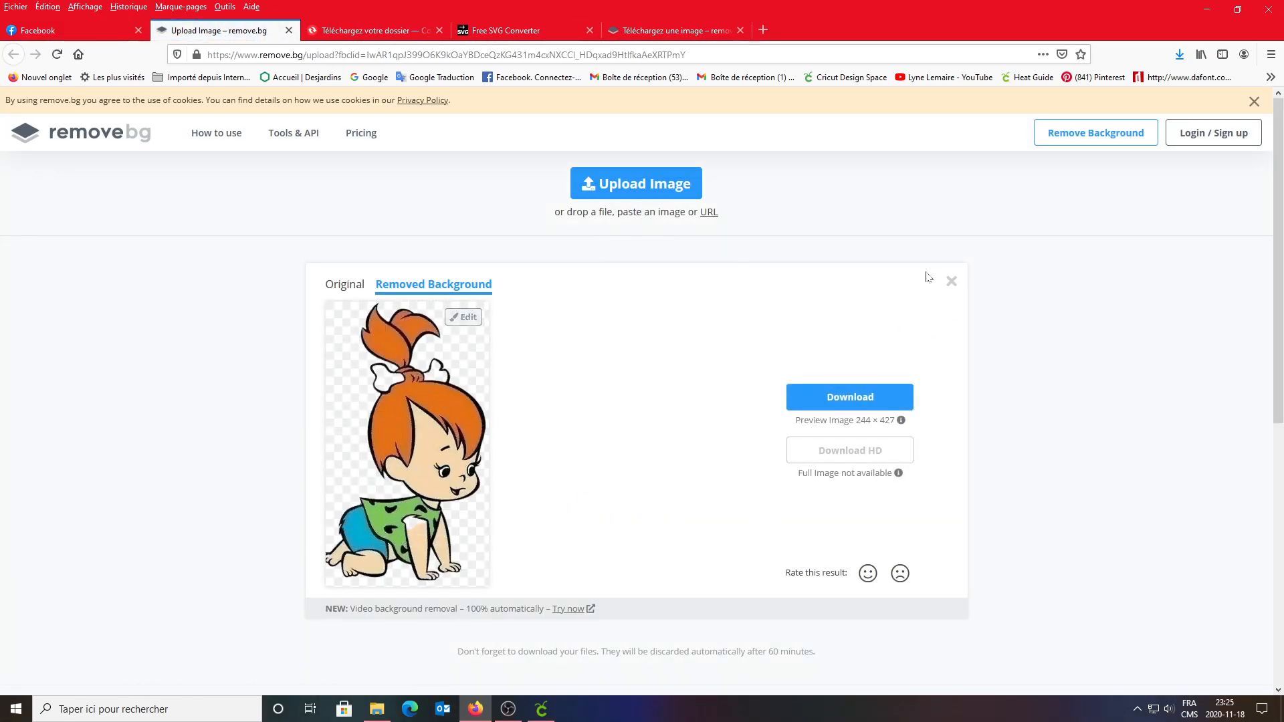
{"action": "left_click", "coordinate": [951, 281]}
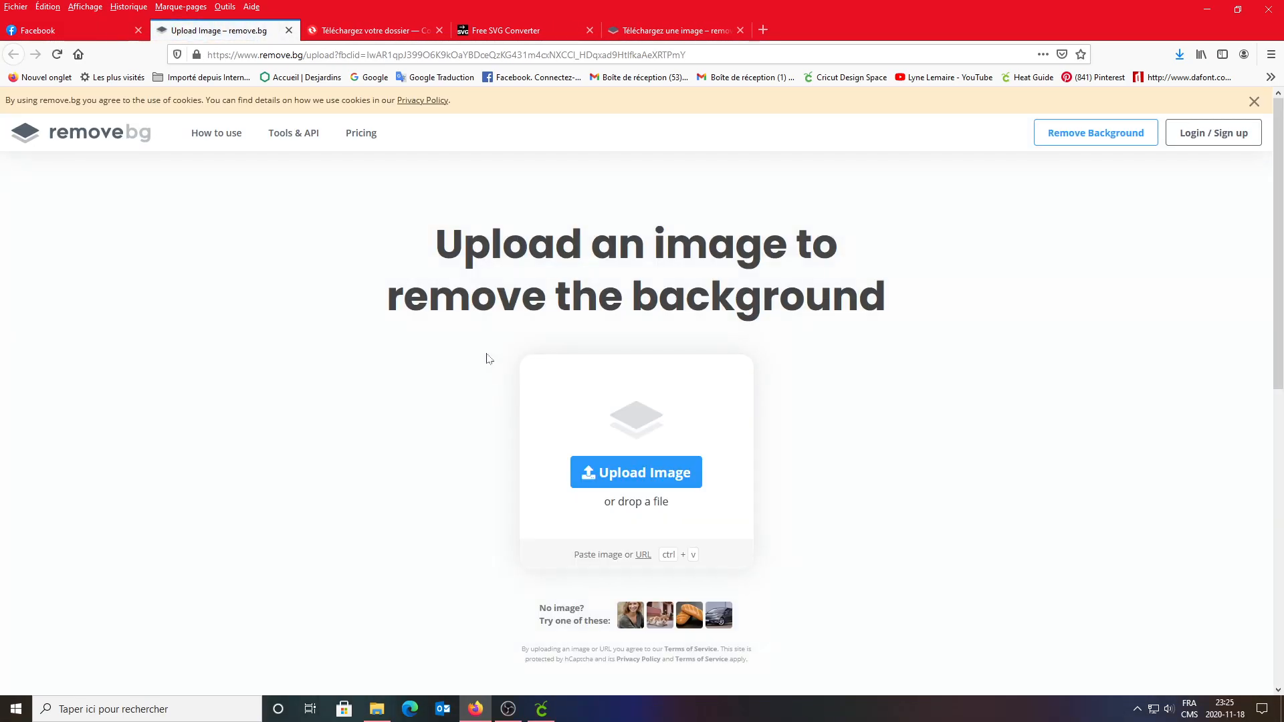
{"action": "left_click", "coordinate": [609, 483]}
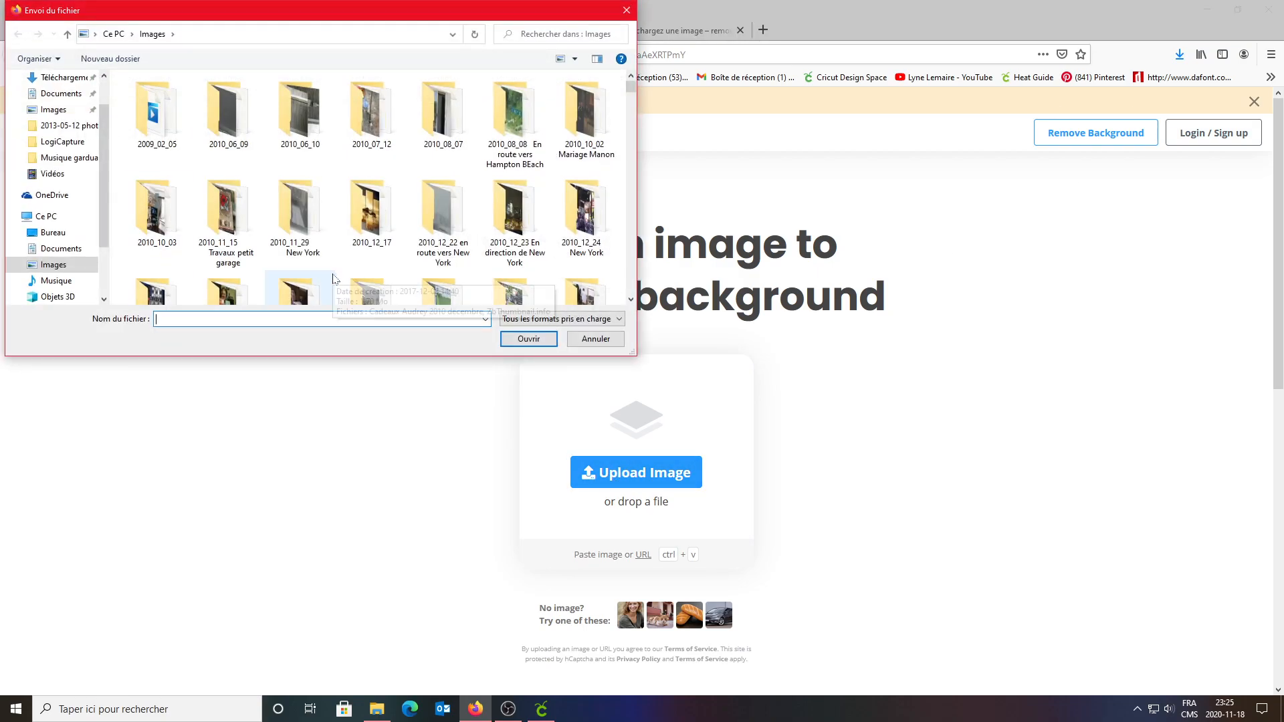
{"action": "type", "text": "bé"}
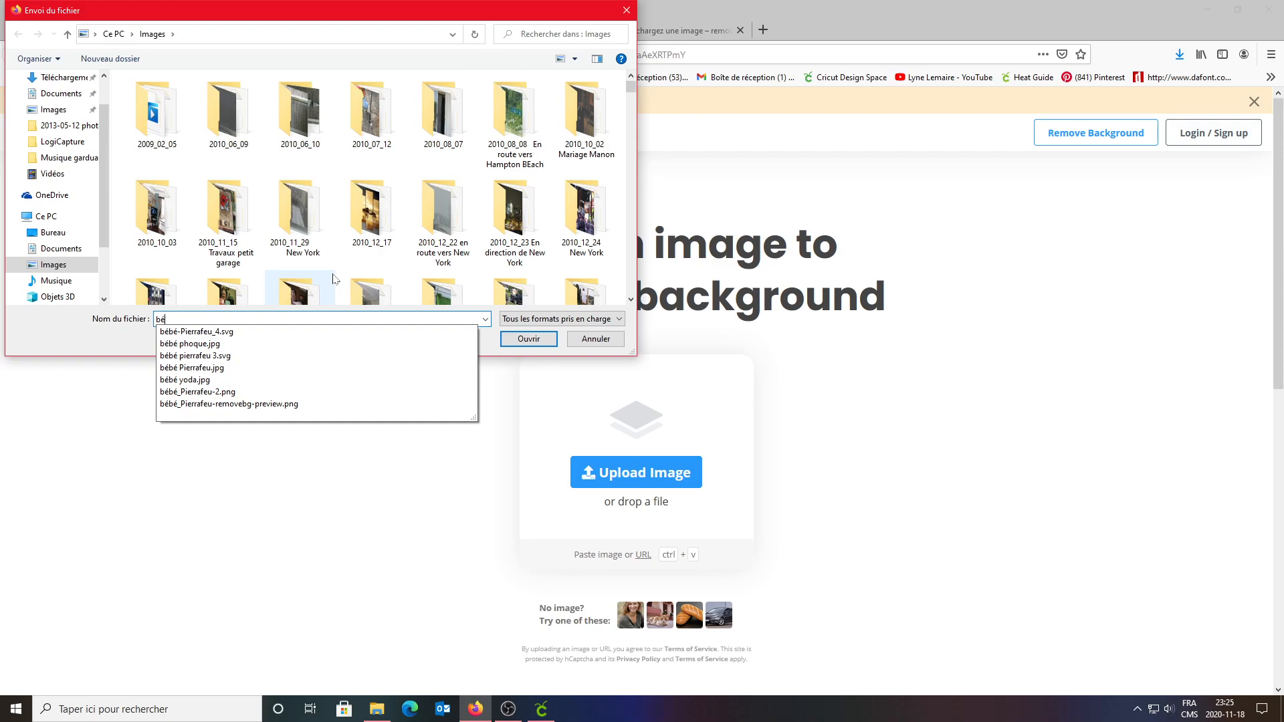
{"action": "left_click", "coordinate": [207, 370]}
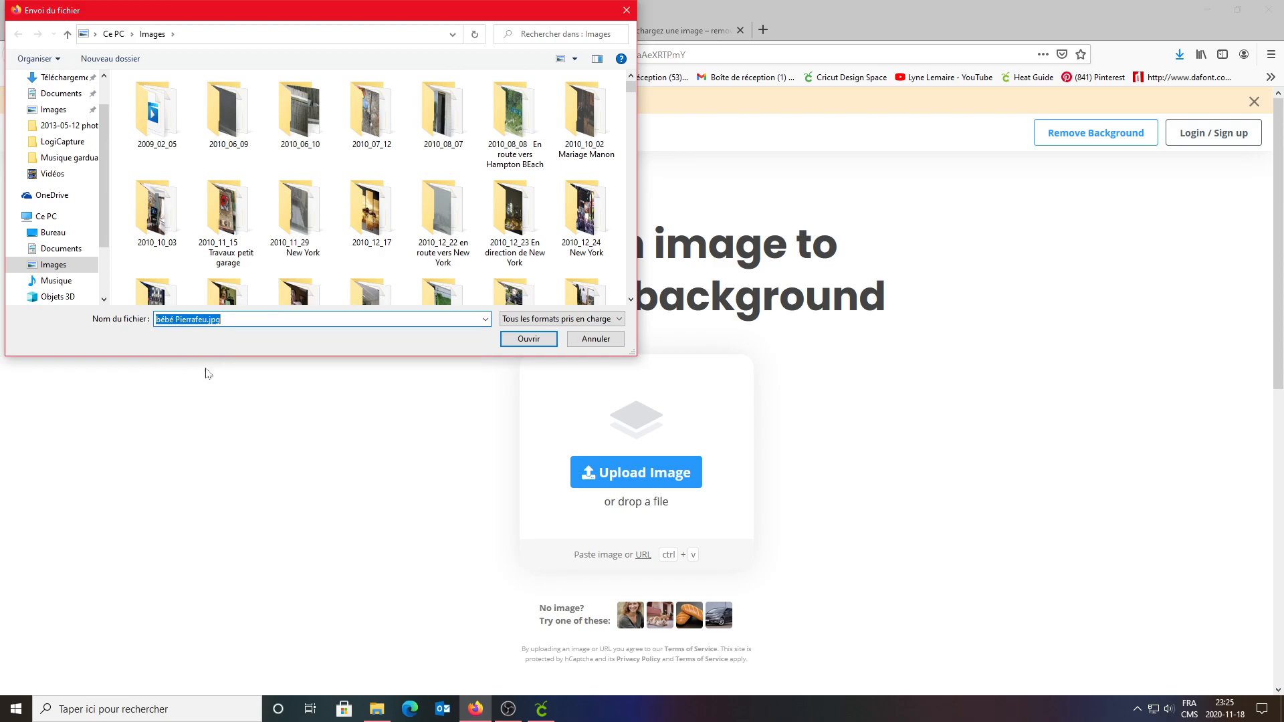
{"action": "left_click", "coordinate": [541, 345]}
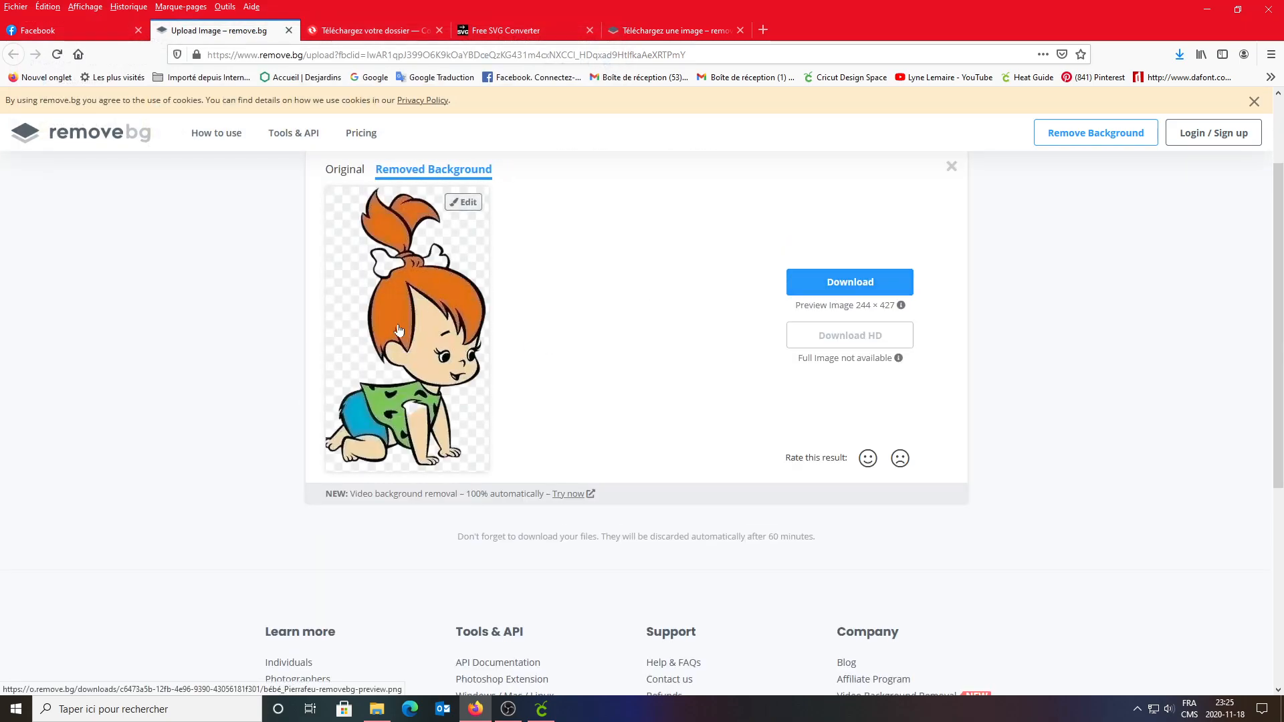
Download the preview image with the background removed and open it in Photos
{"action": "left_click", "coordinate": [830, 289]}
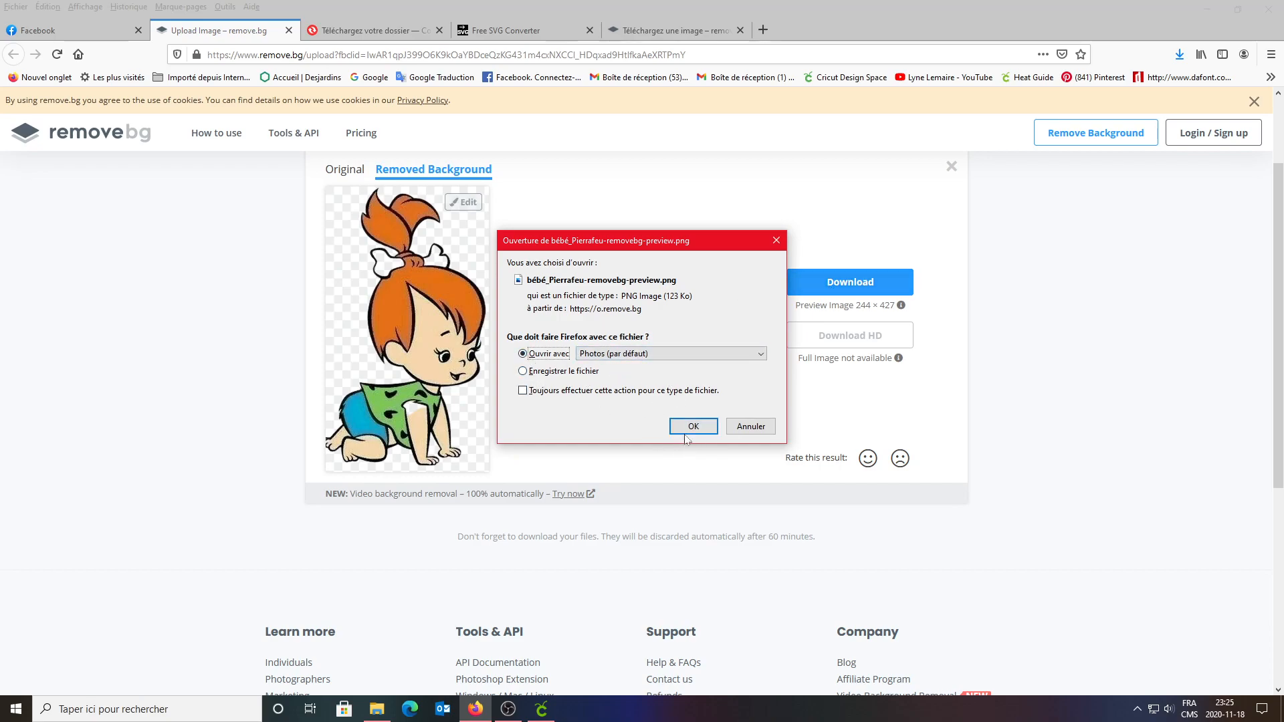
{"action": "left_click", "coordinate": [686, 432]}
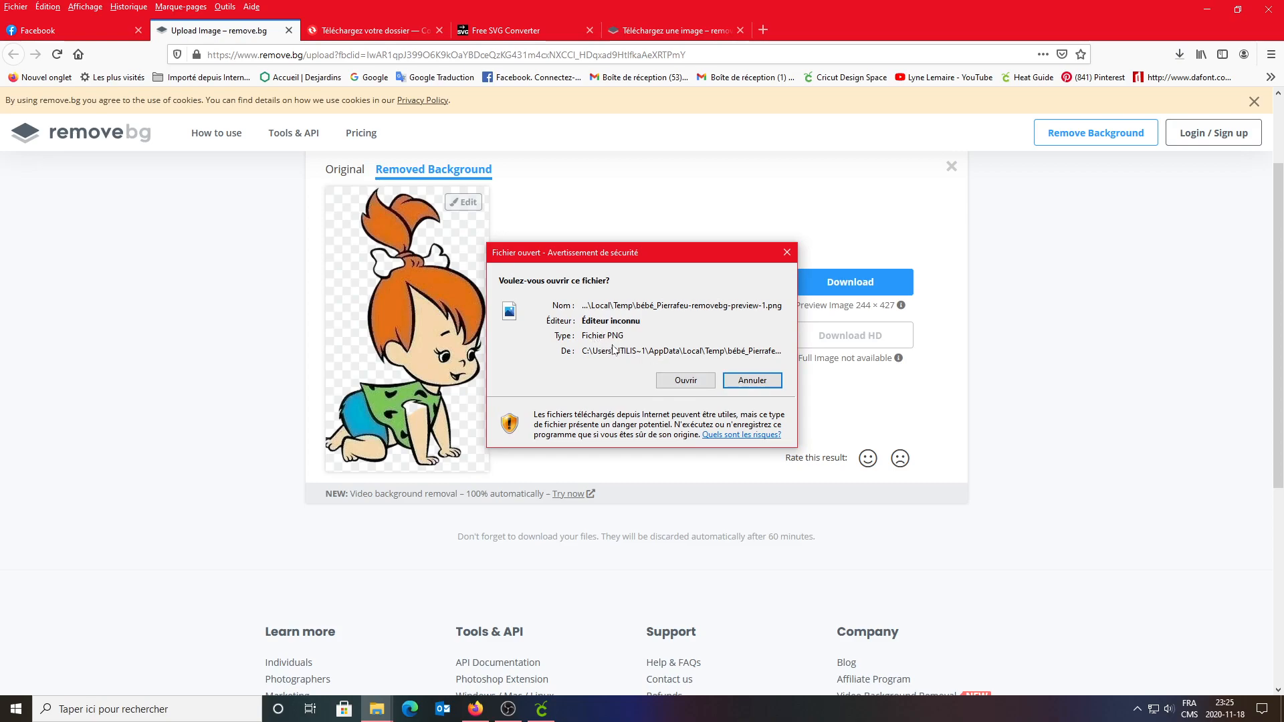
{"action": "left_click", "coordinate": [678, 382]}
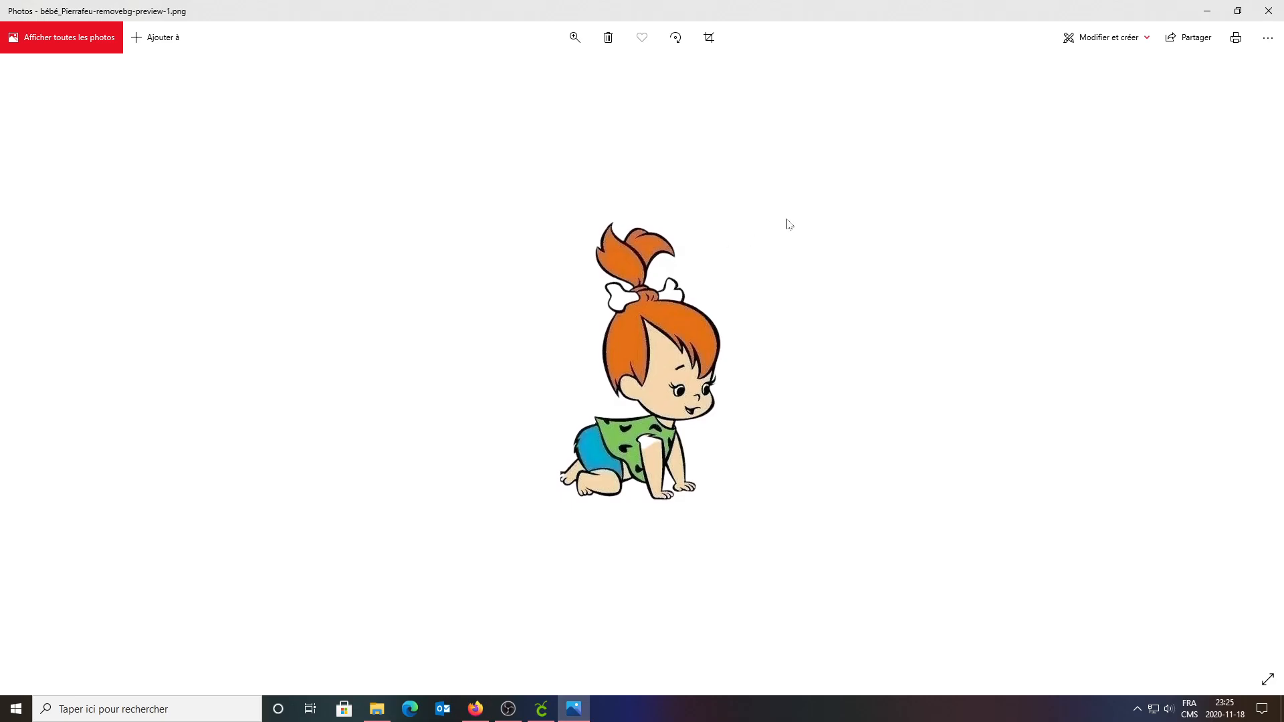
Save the image in the Images folder as the PNG bébé_Pierrafeu-3 and close Photos
{"action": "right_click", "coordinate": [693, 361]}
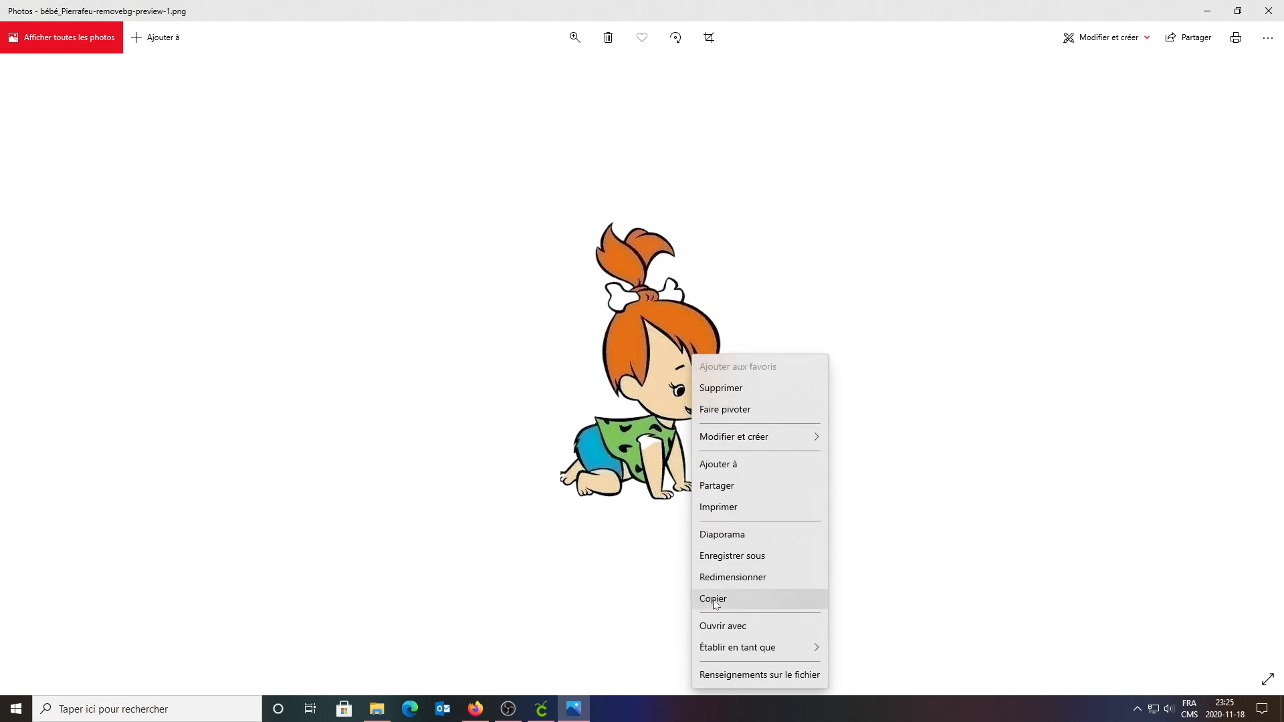
{"action": "left_click", "coordinate": [743, 557]}
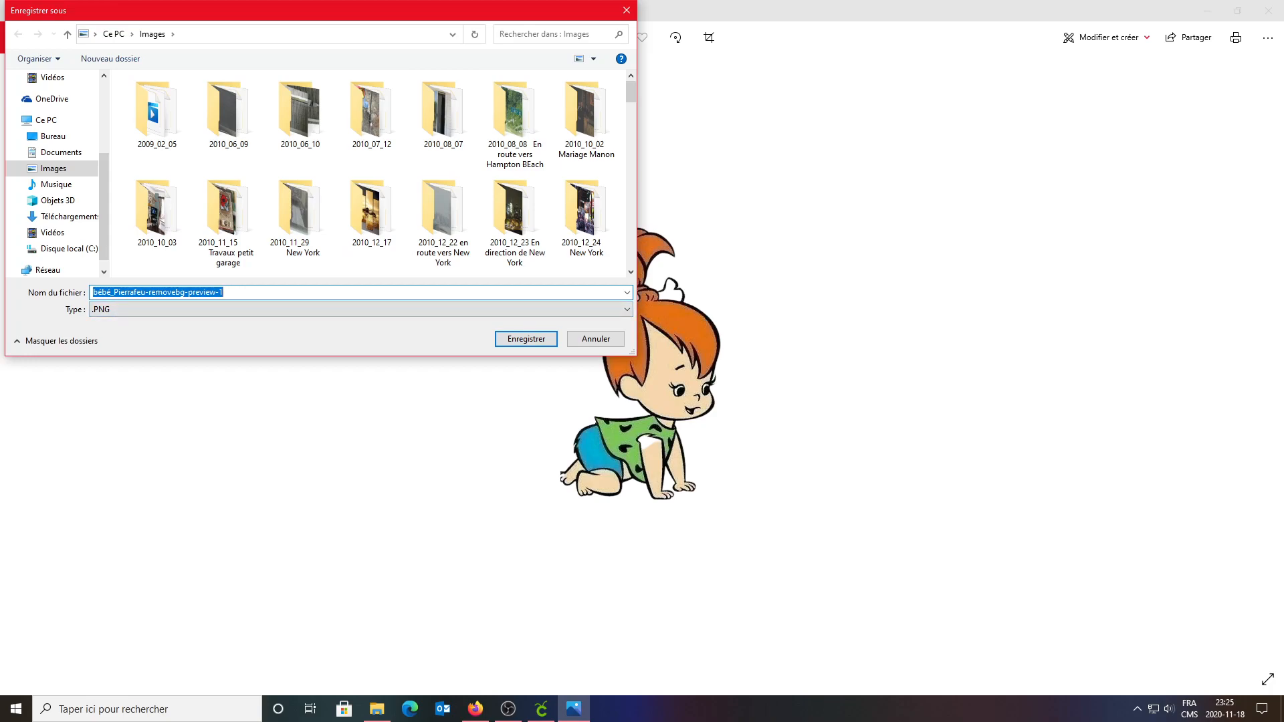
{"action": "left_click_drag", "start_coordinate": [149, 292], "coordinate": [224, 292]}
{"action": "key", "text": "BackSpace"}
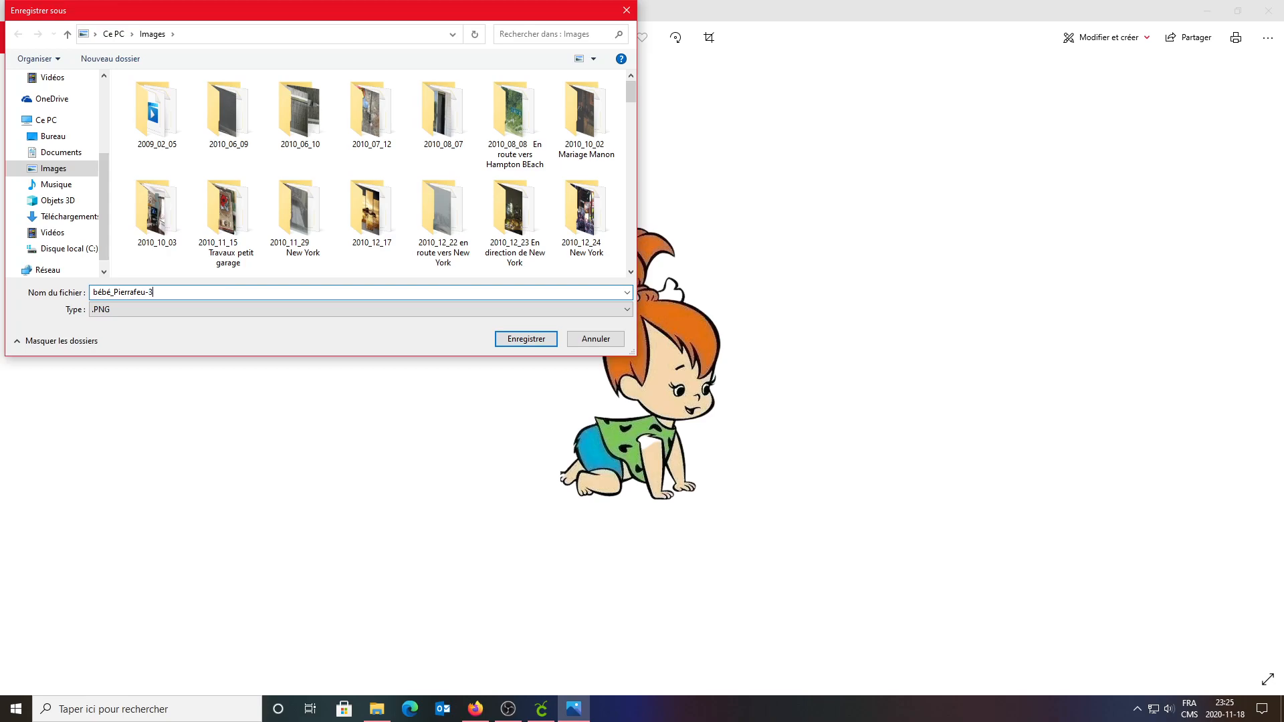
{"action": "left_click", "coordinate": [528, 340]}
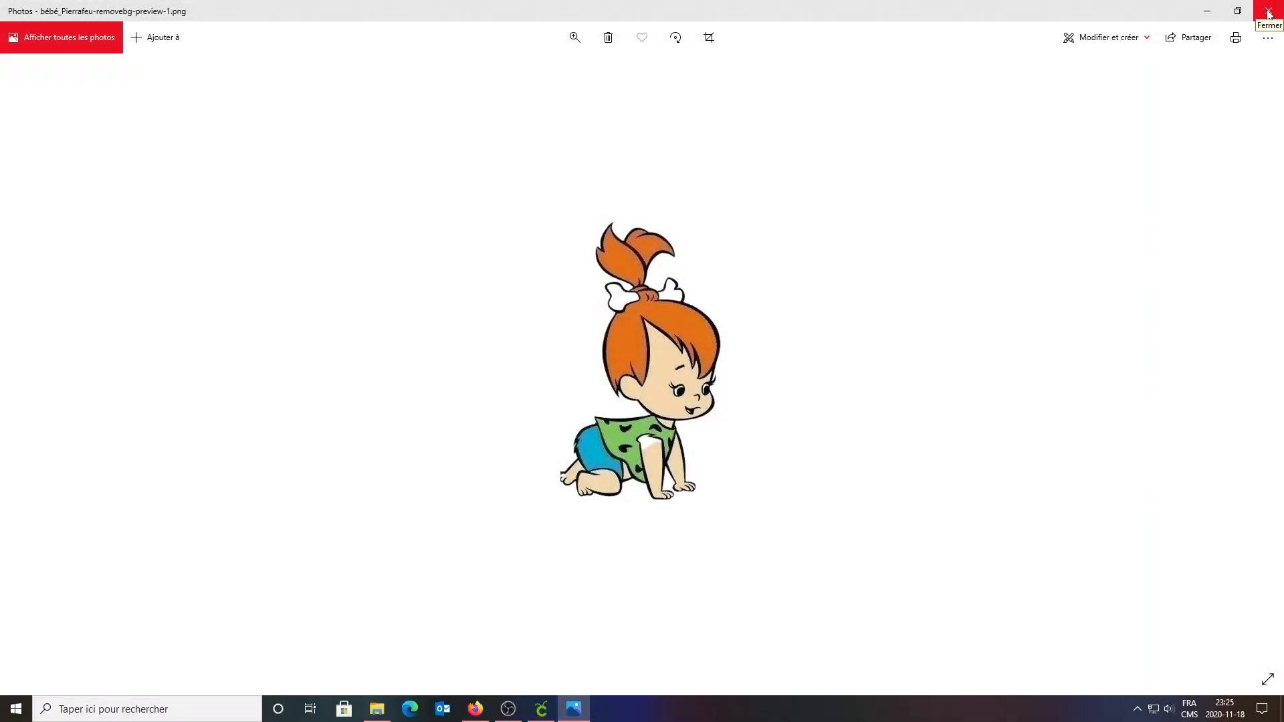
{"action": "left_click", "coordinate": [1268, 12]}
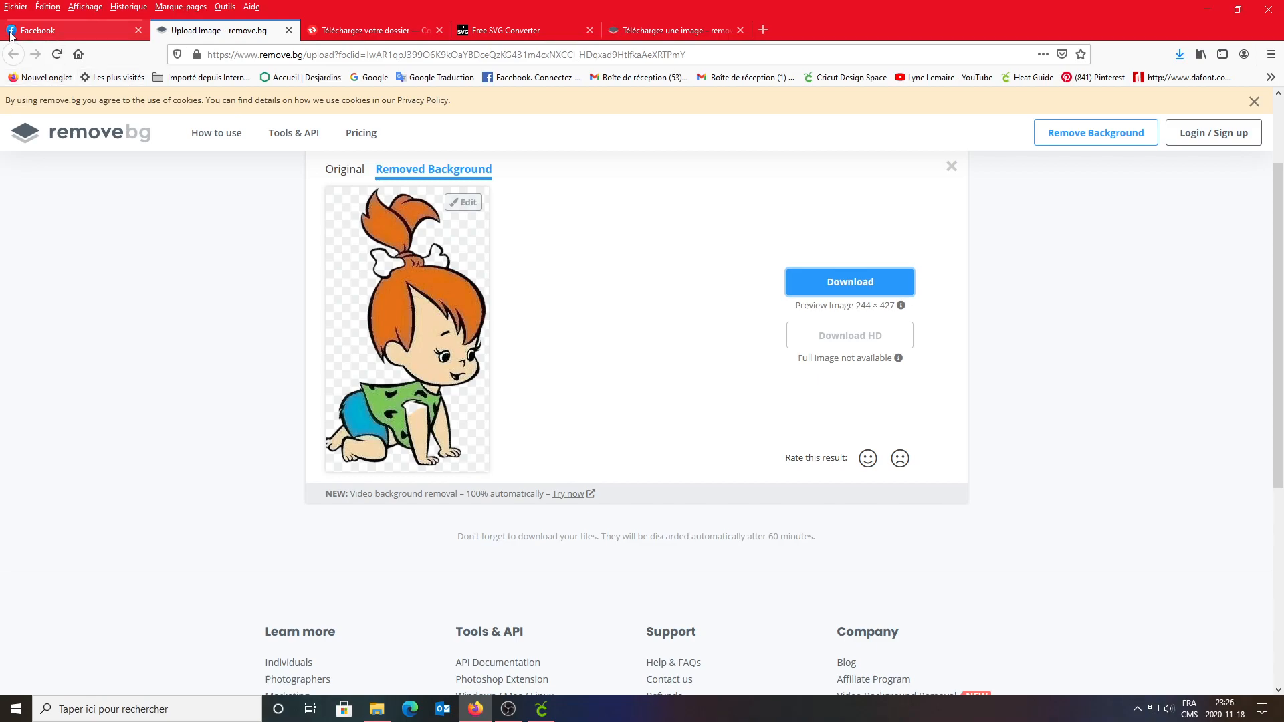
Close the three leftover converter pages open after the current remove.bg page
{"action": "left_click", "coordinate": [440, 31]}
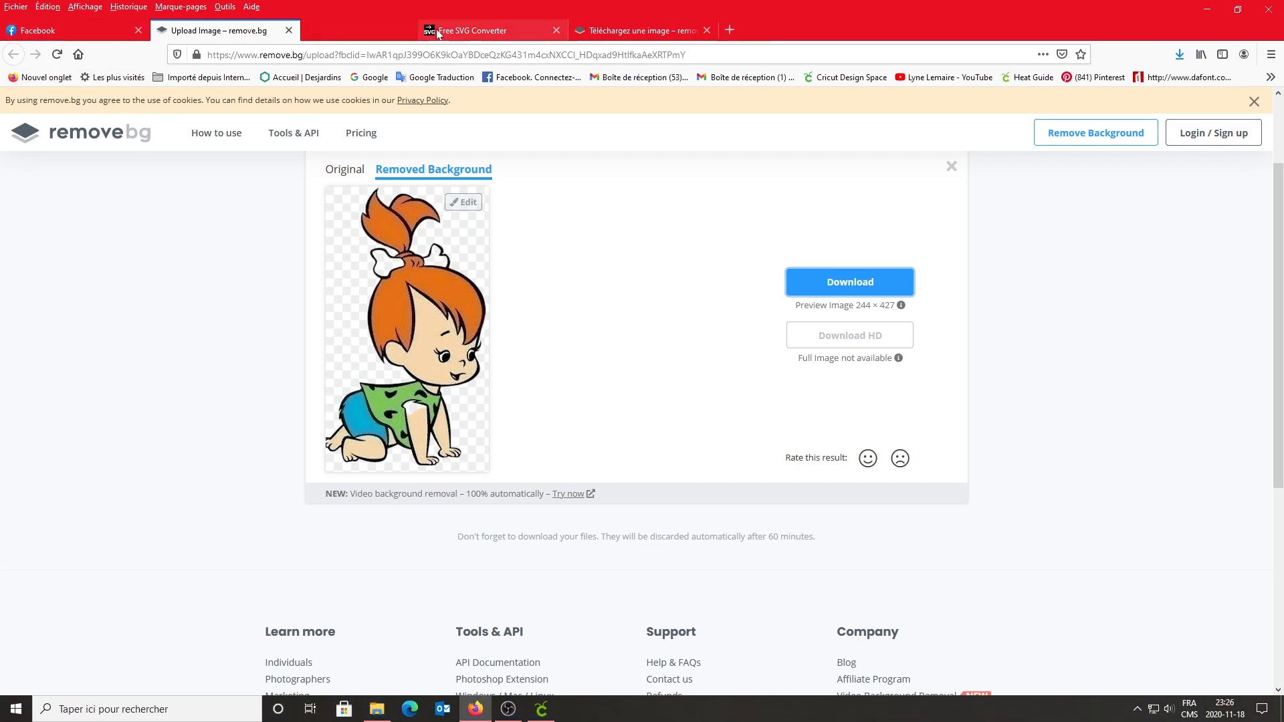
{"action": "left_click", "coordinate": [439, 30]}
{"action": "left_click", "coordinate": [439, 30]}
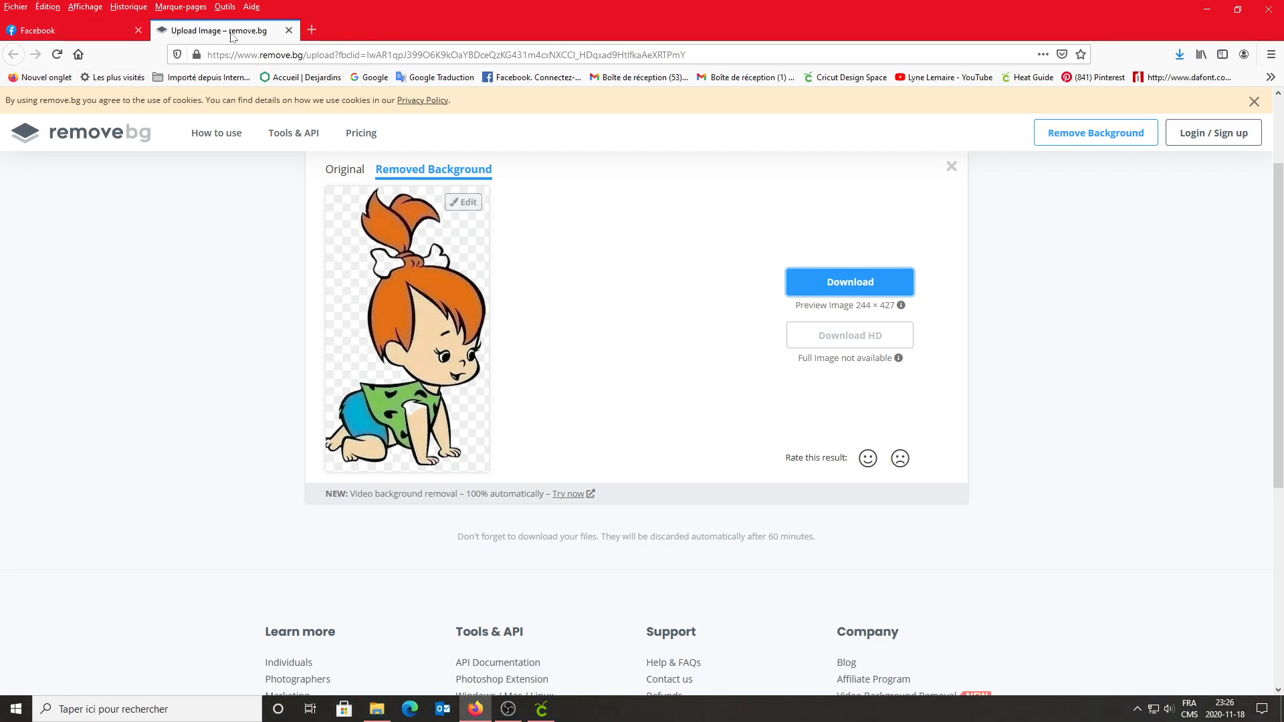
Open the picsvg.com link from the SVG converters document and upload bébé Pierrafeu.jpg for conversion
{"action": "left_click", "coordinate": [107, 32]}
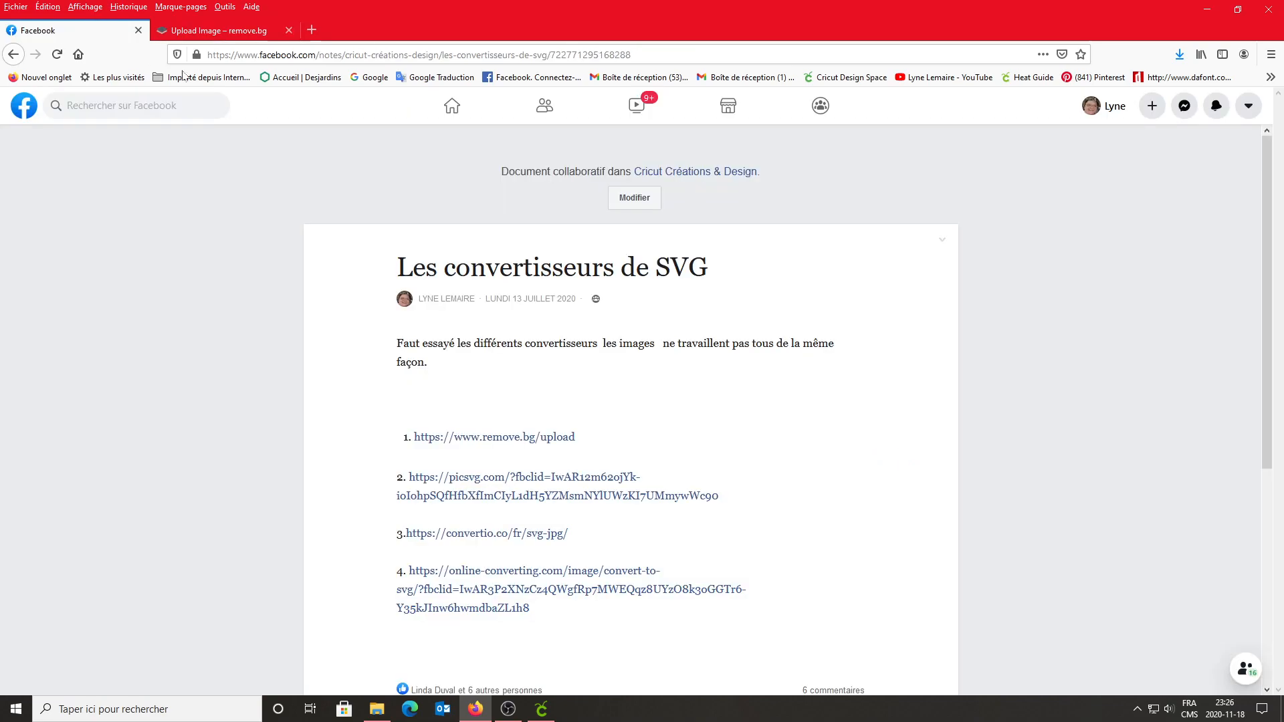
{"action": "left_click", "coordinate": [463, 490]}
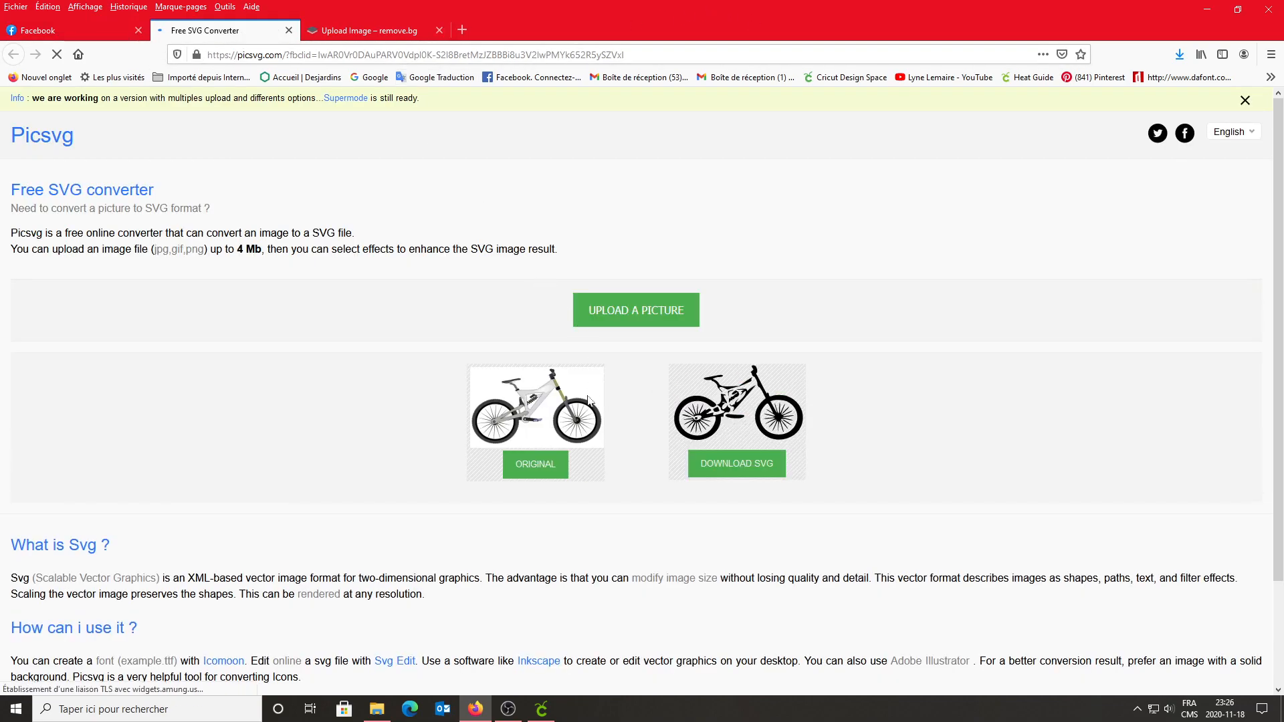
{"action": "left_click", "coordinate": [641, 312]}
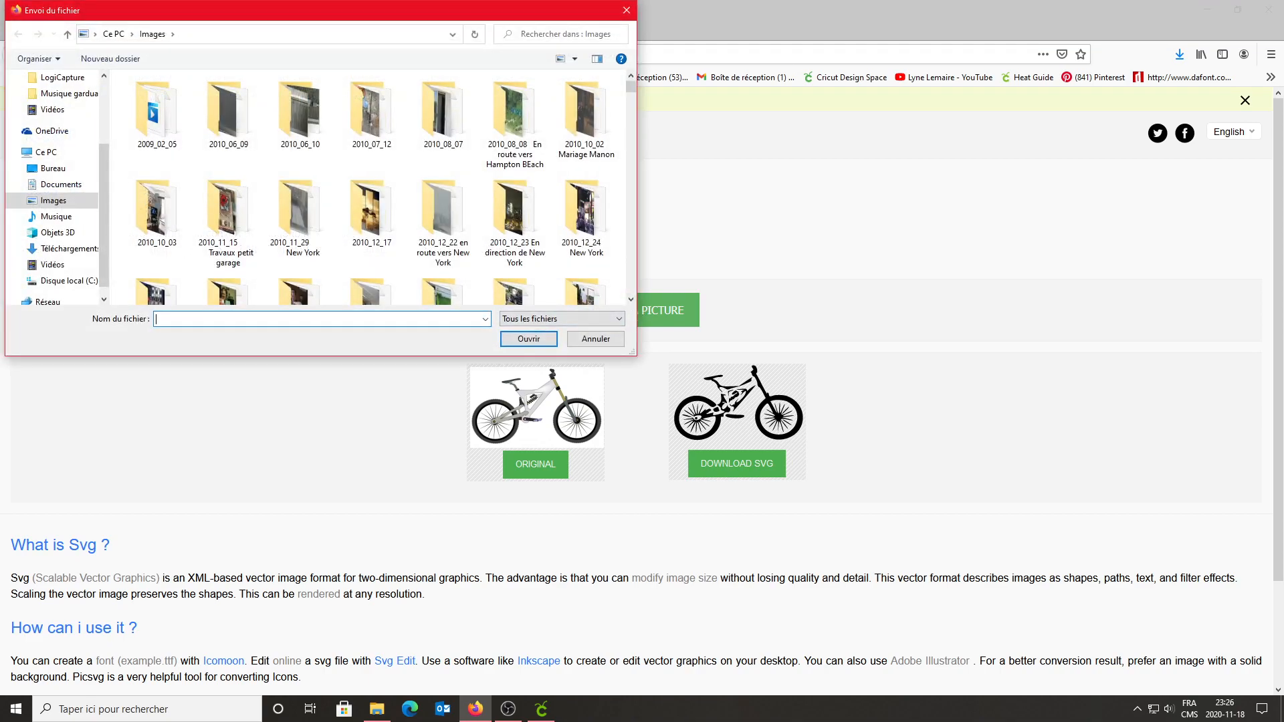
{"action": "type", "text": "bébé"}
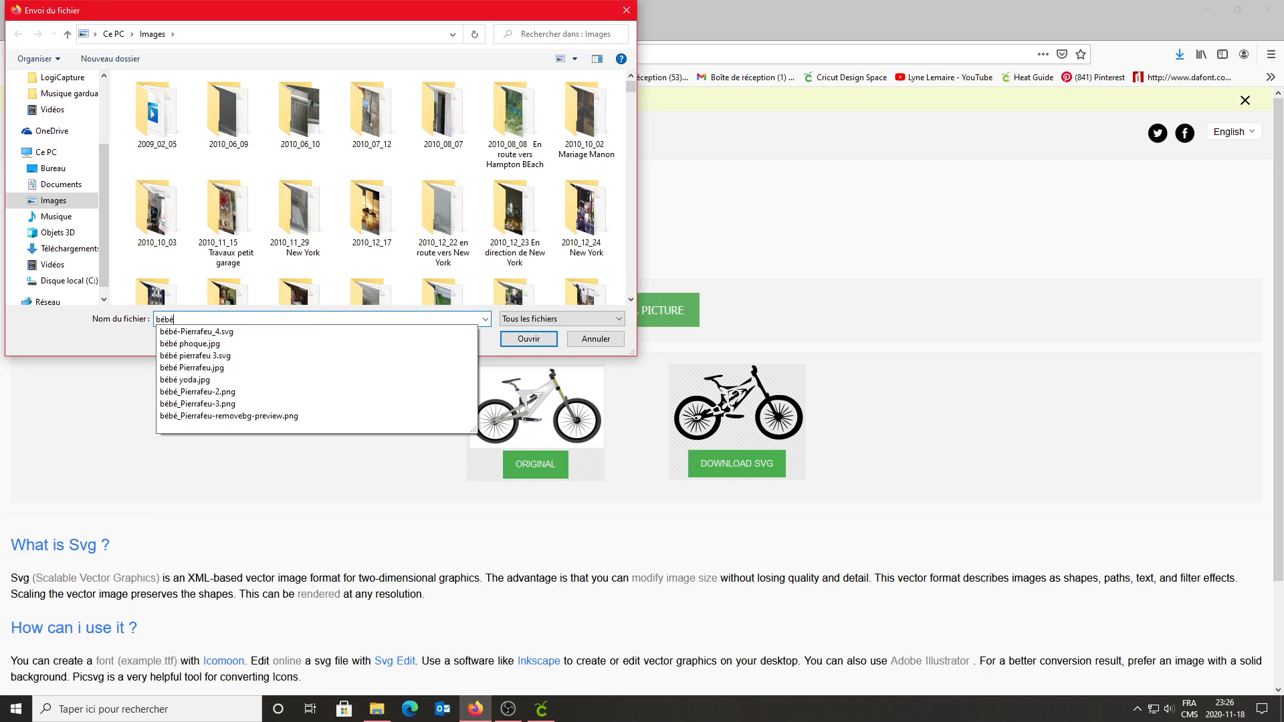
{"action": "left_click", "coordinate": [210, 371]}
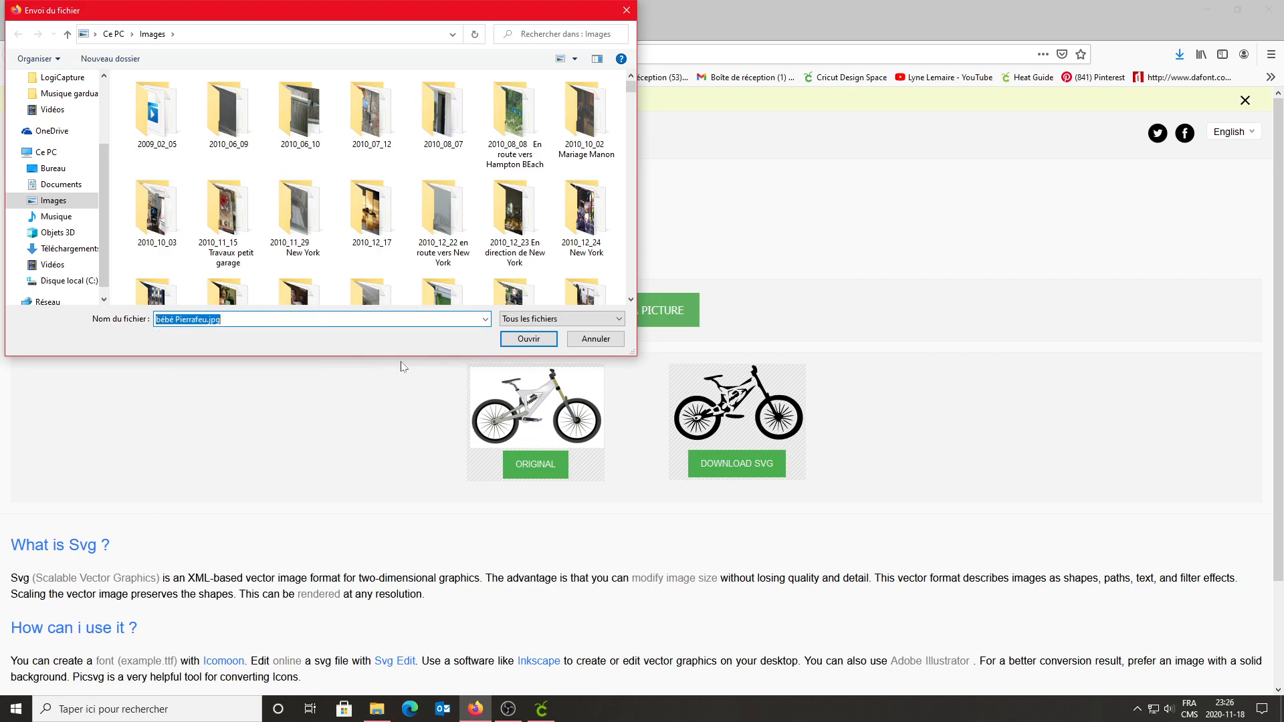
{"action": "left_click", "coordinate": [527, 342]}
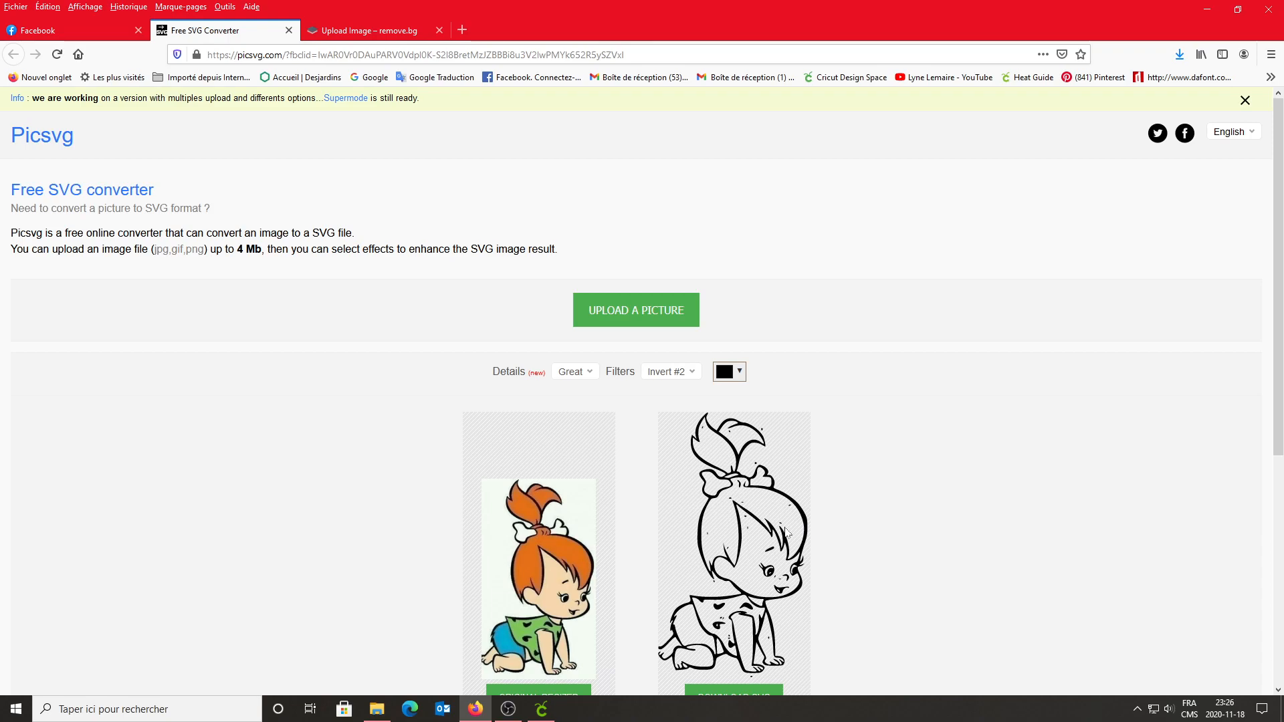
Download the converted SVG and open it with Microsoft Edge
{"action": "scroll", "coordinate": [787, 531], "scroll_direction": "down", "scroll_amount": 2}
{"action": "left_click", "coordinate": [734, 565]}
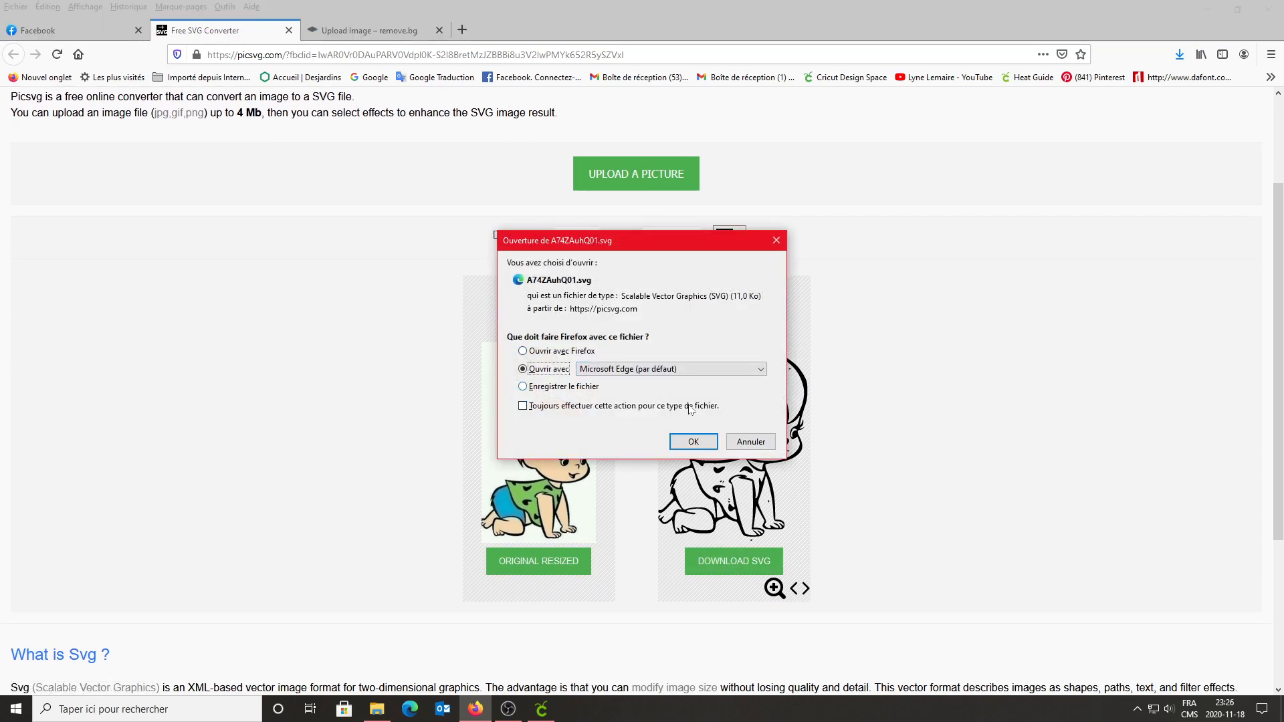
{"action": "left_click", "coordinate": [694, 441]}
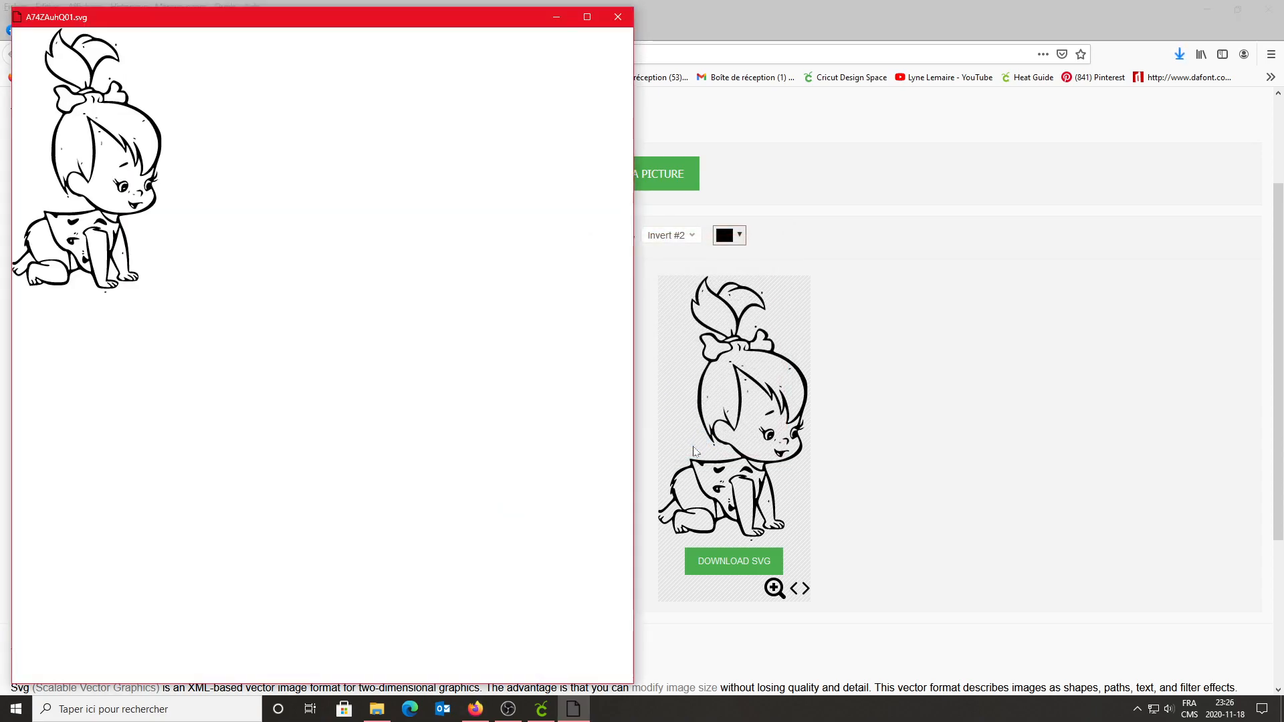
Save the SVG in the Images folder as bébé pierrafeu 4 and close its Microsoft Edge window
{"action": "right_click", "coordinate": [115, 164]}
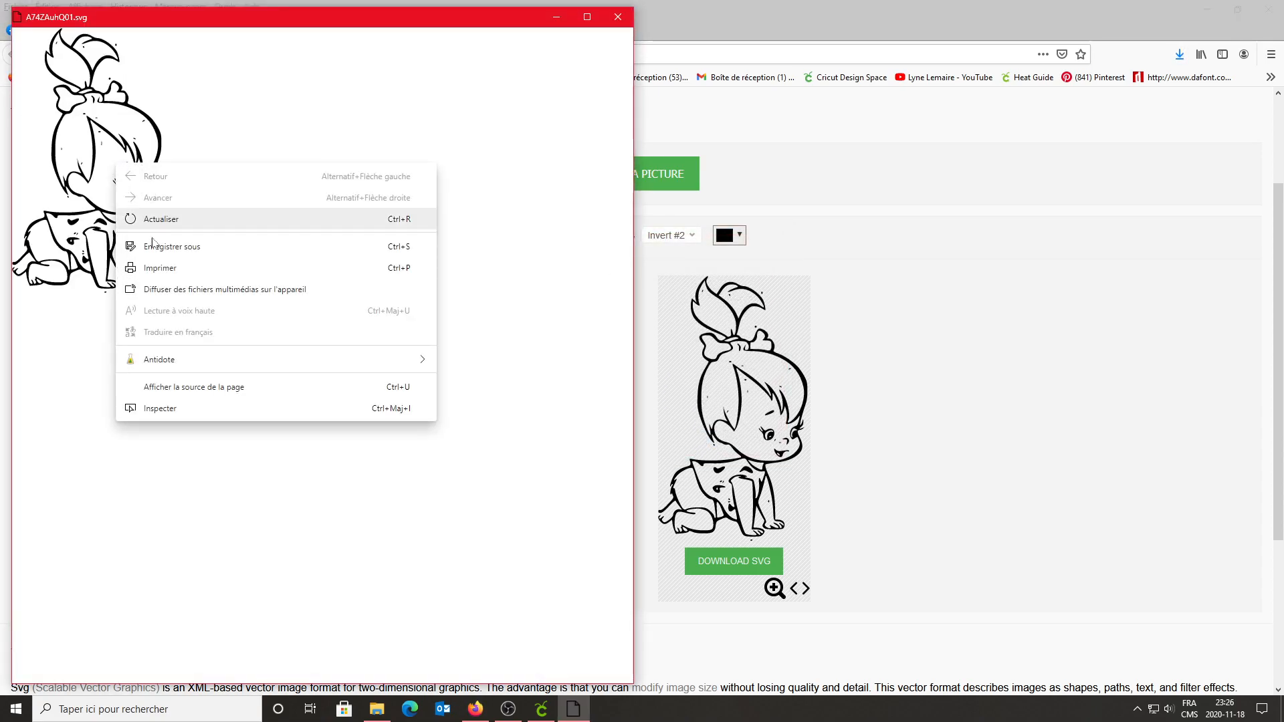
{"action": "left_click", "coordinate": [179, 249]}
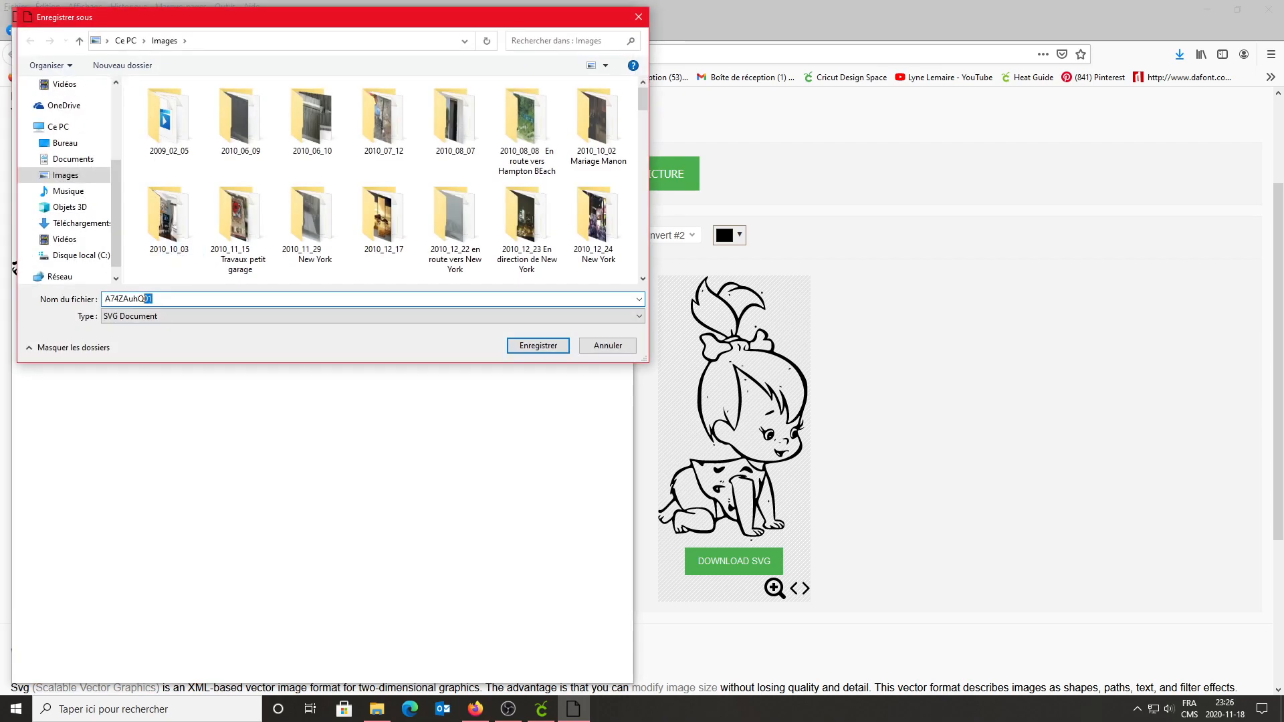
{"action": "type", "text": "bébé"}
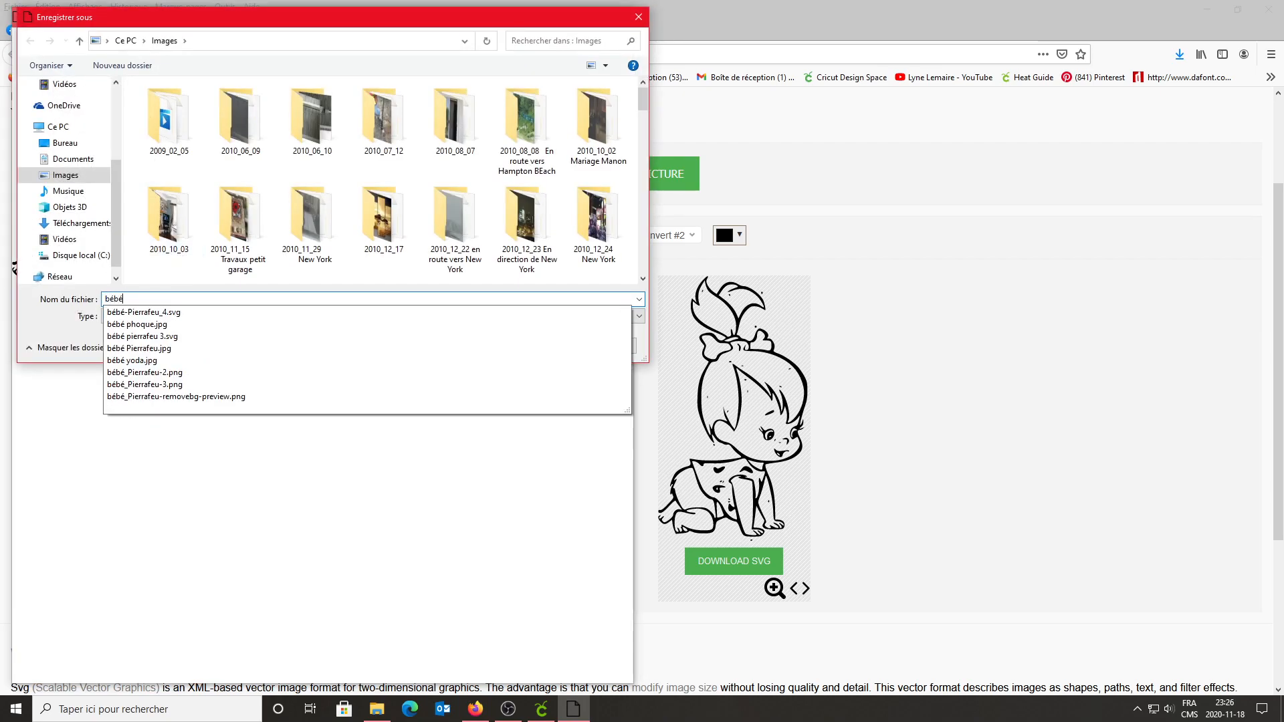
{"action": "type", "text": "pierreafe"}
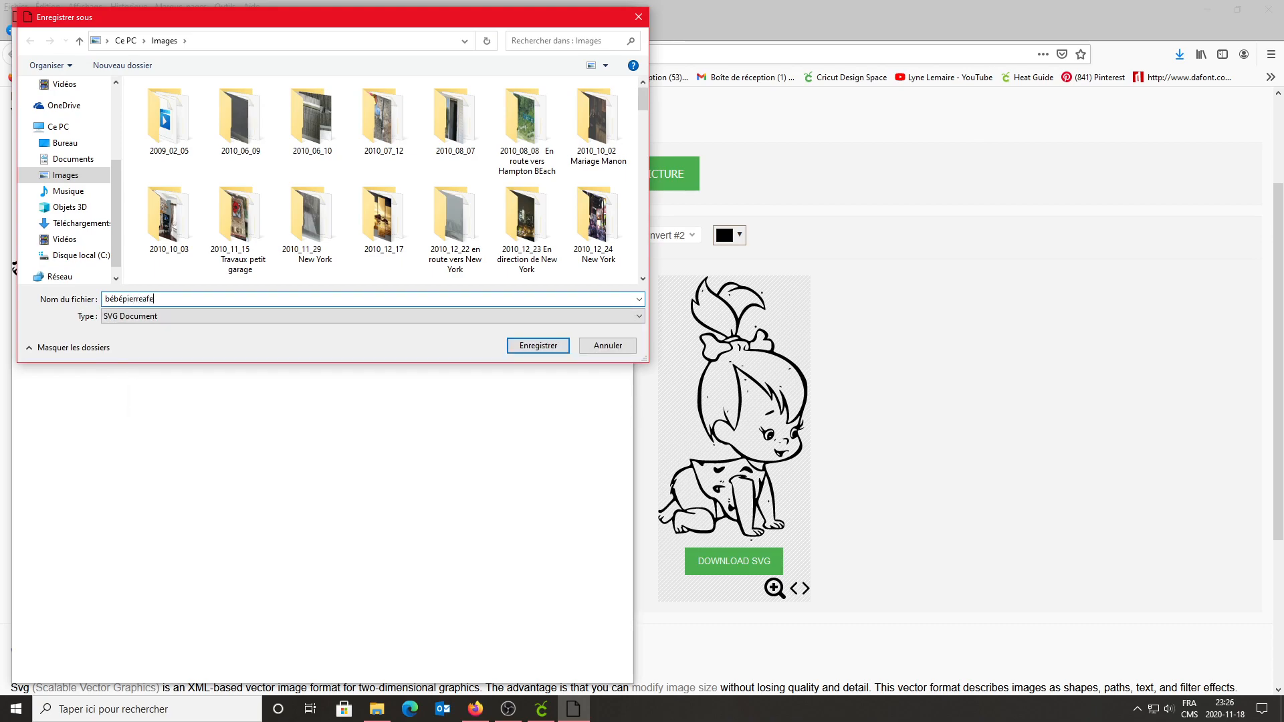
{"action": "type", "text": "u"}
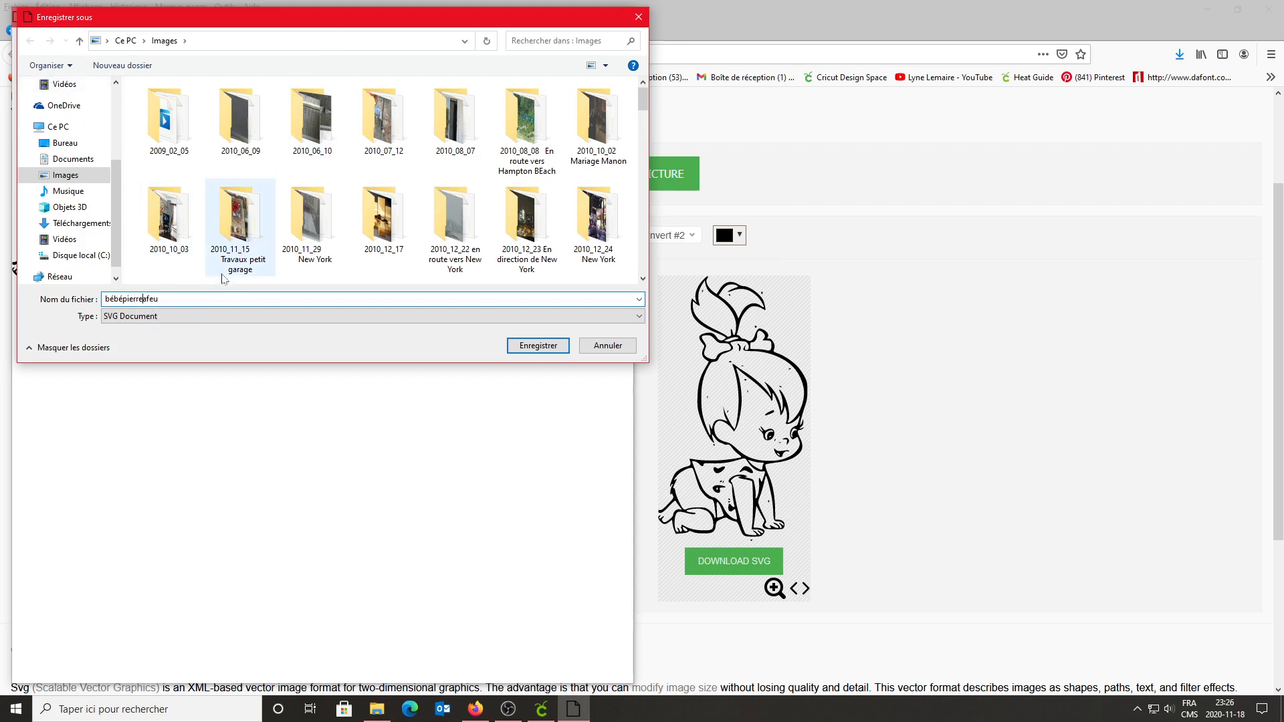
{"action": "key", "text": "BackSpace"}
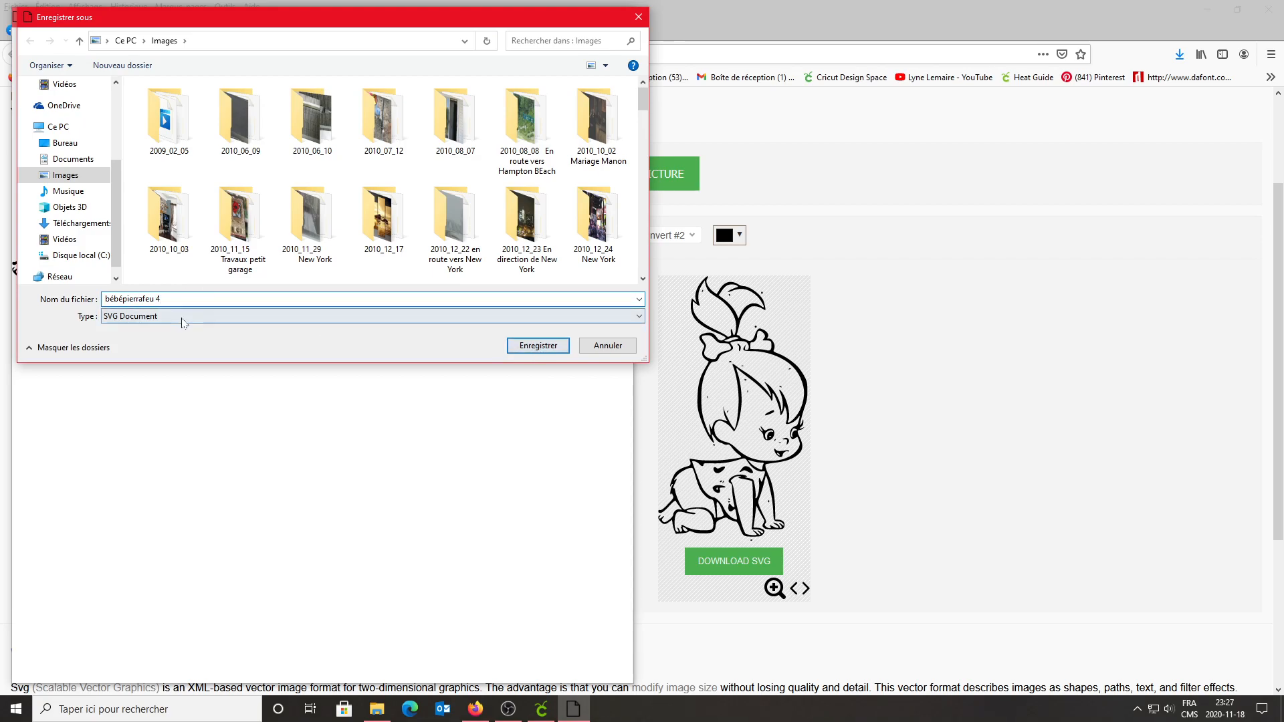
{"action": "left_click", "coordinate": [124, 299]}
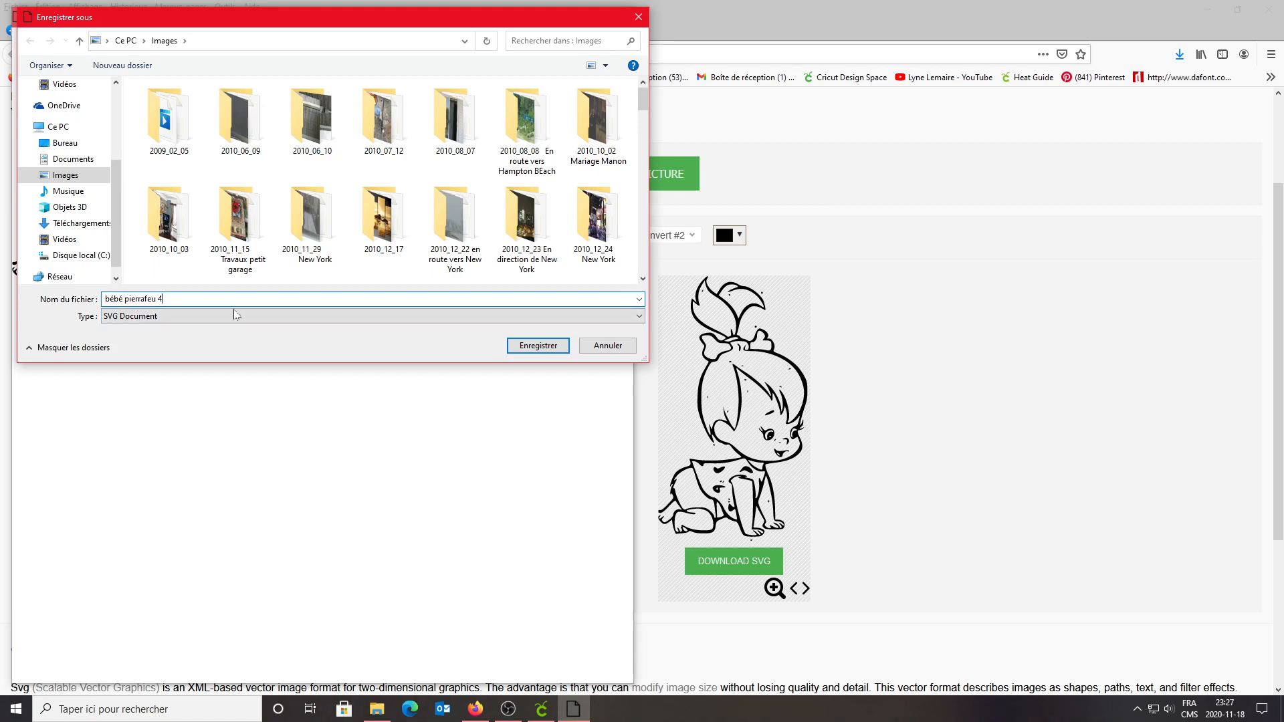
{"action": "left_click", "coordinate": [521, 341]}
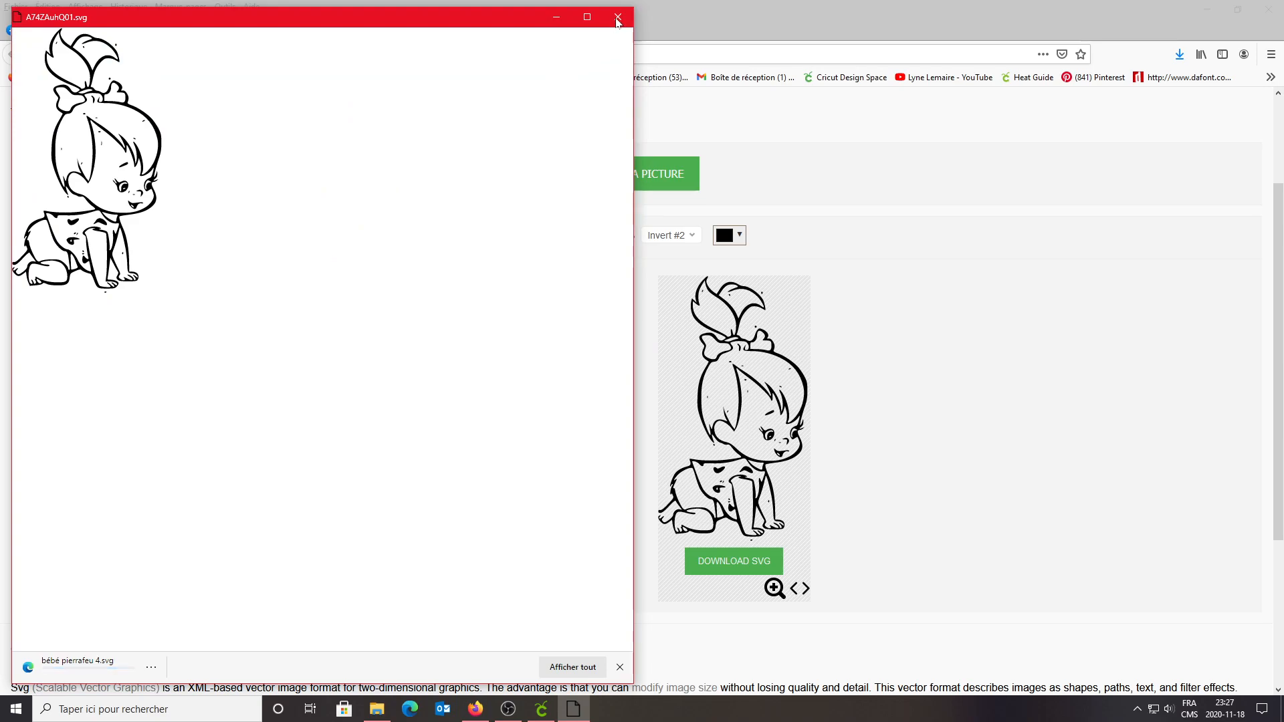
{"action": "left_click", "coordinate": [618, 17]}
Open the convertio.co link from the SVG converters document and upload bébé Pierrafeu.jpg
{"action": "left_click", "coordinate": [46, 35]}
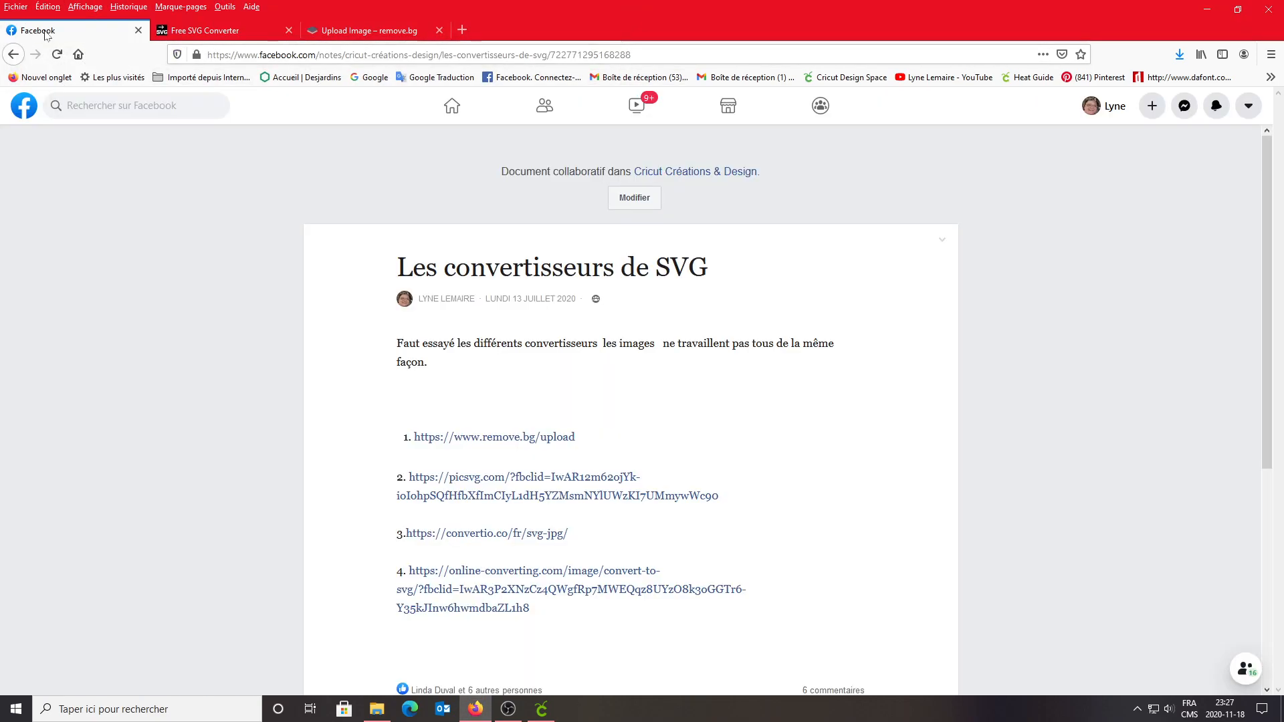
{"action": "left_click", "coordinate": [509, 535]}
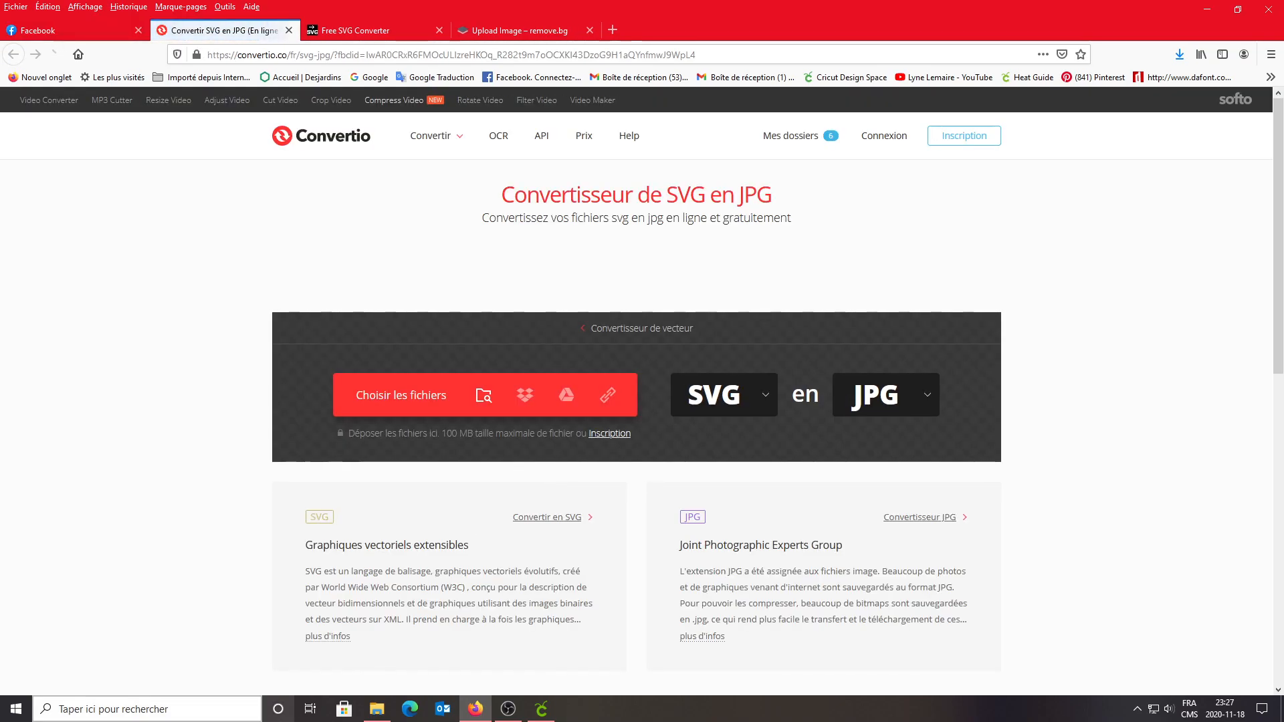
{"action": "left_click", "coordinate": [395, 400]}
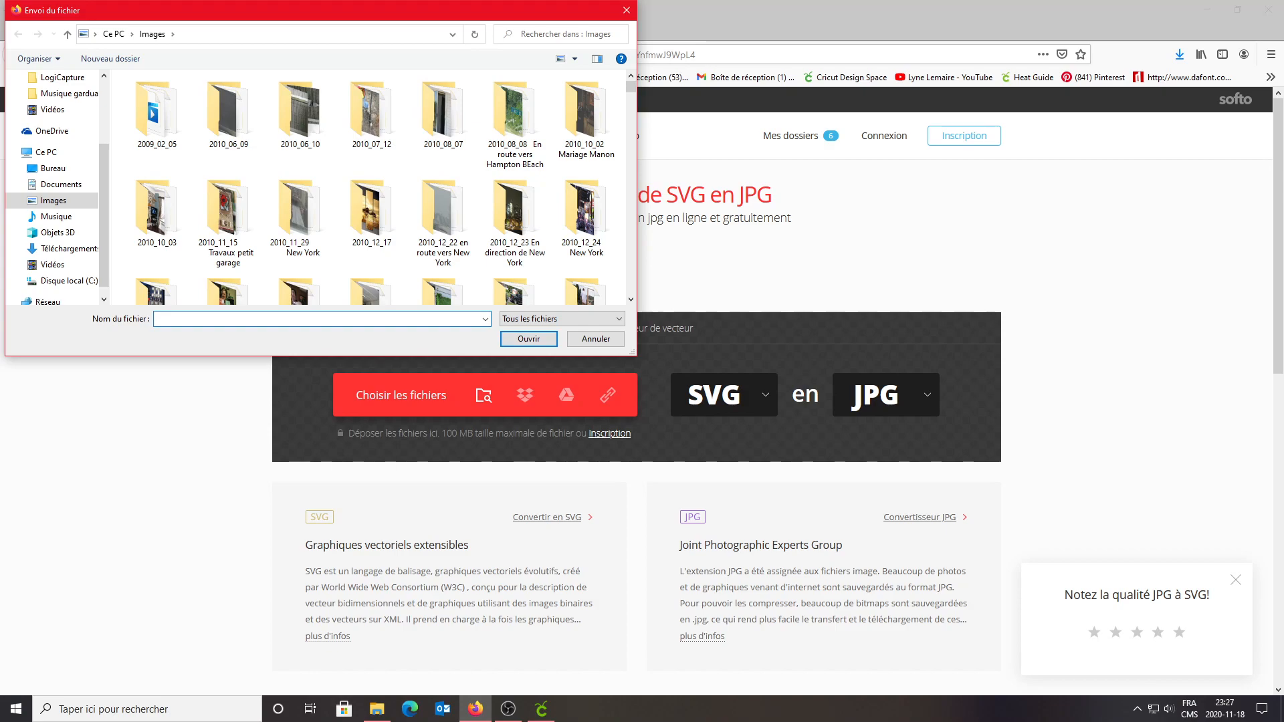
{"action": "type", "text": "bébé"}
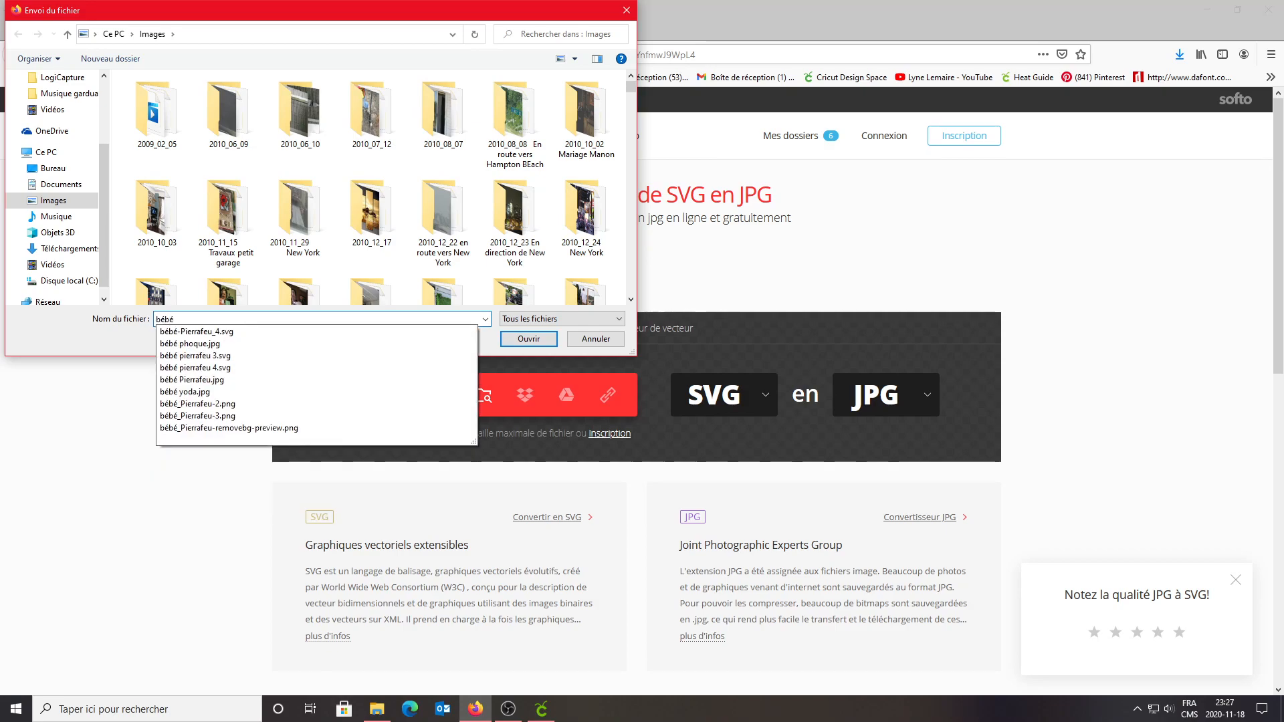
{"action": "left_click", "coordinate": [214, 381]}
{"action": "left_click", "coordinate": [541, 339]}
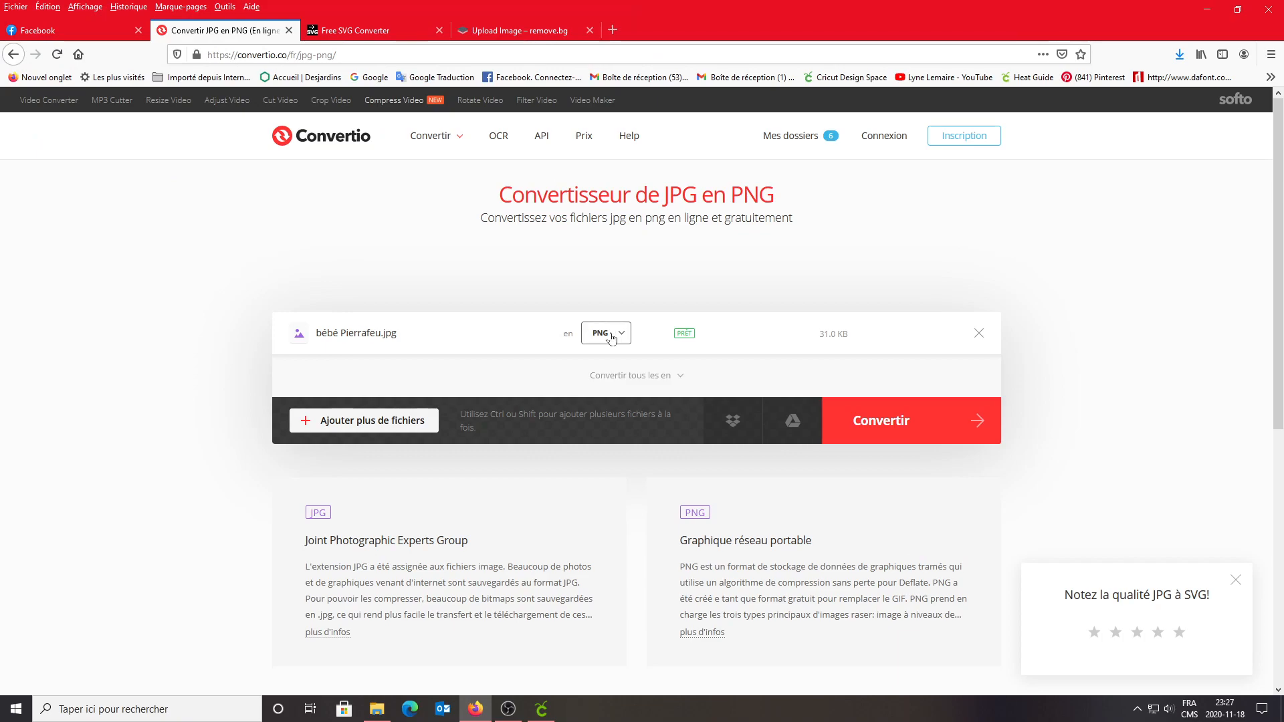
Convert the uploaded bébé Pierrafeu.jpg to SVG and open the downloaded result with Microsoft Edge
{"action": "left_click", "coordinate": [622, 334]}
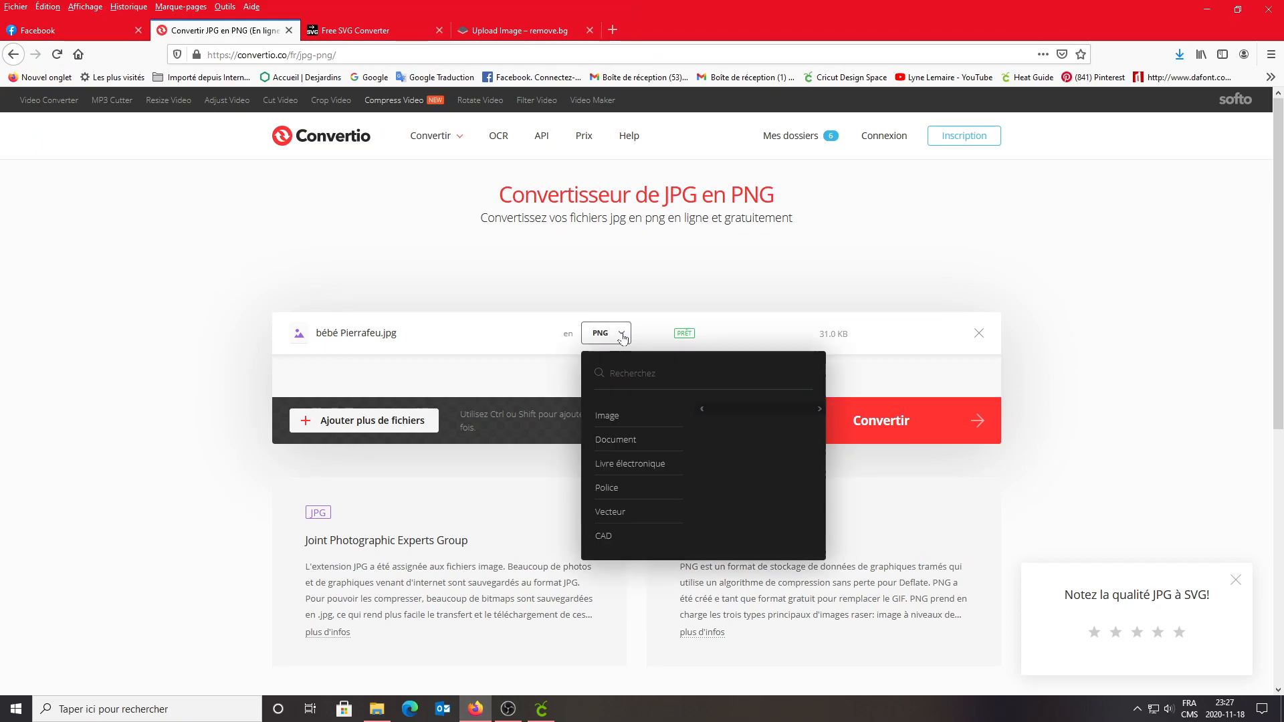
{"action": "left_click", "coordinate": [754, 416]}
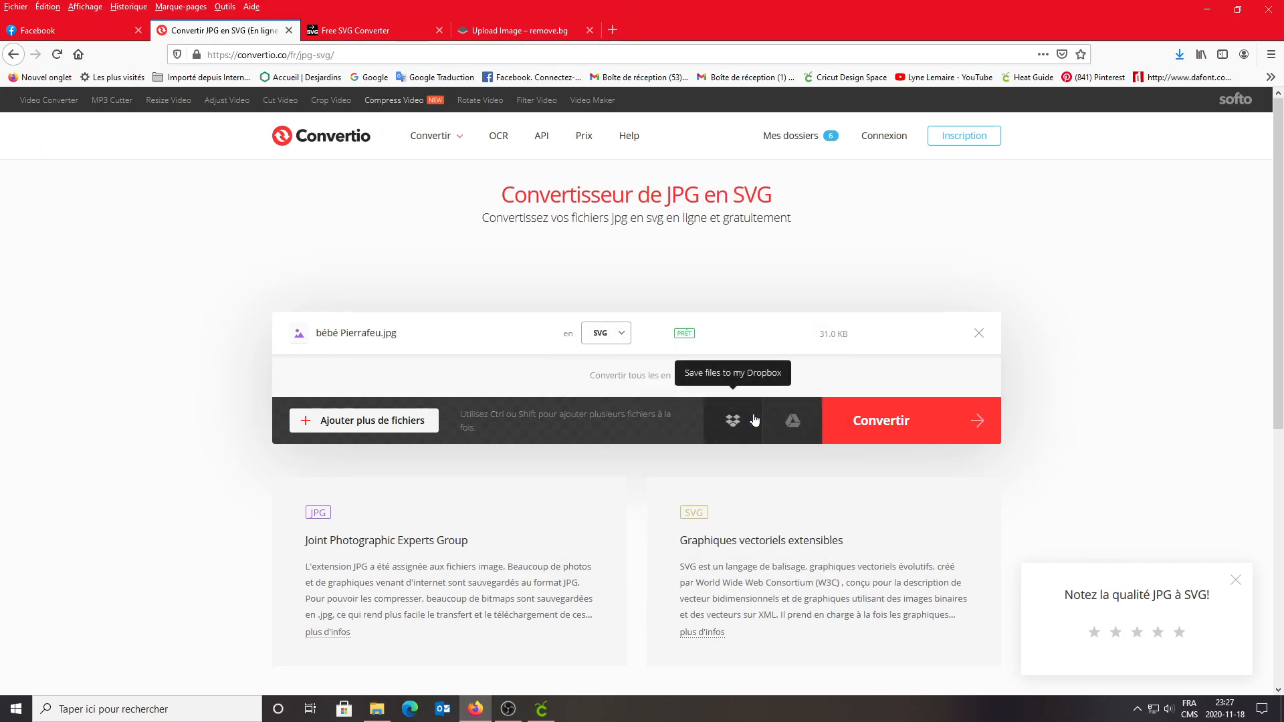
{"action": "left_click", "coordinate": [880, 431]}
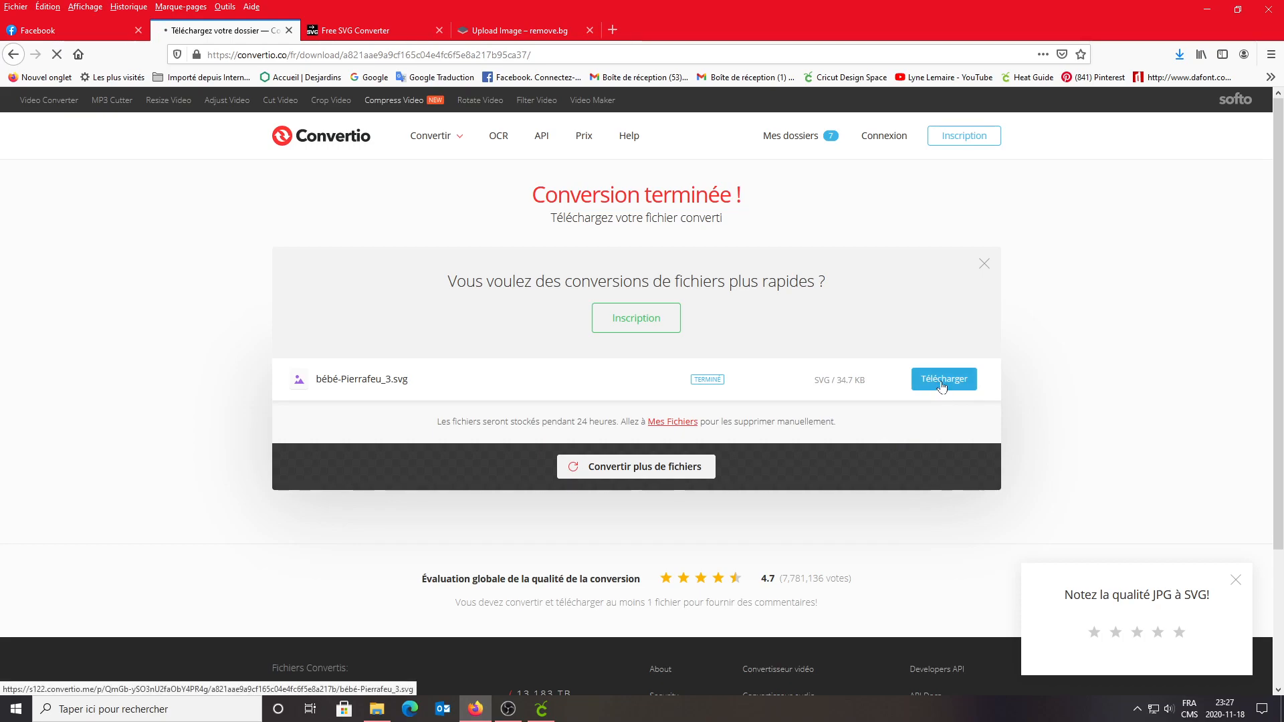
{"action": "left_click", "coordinate": [942, 383]}
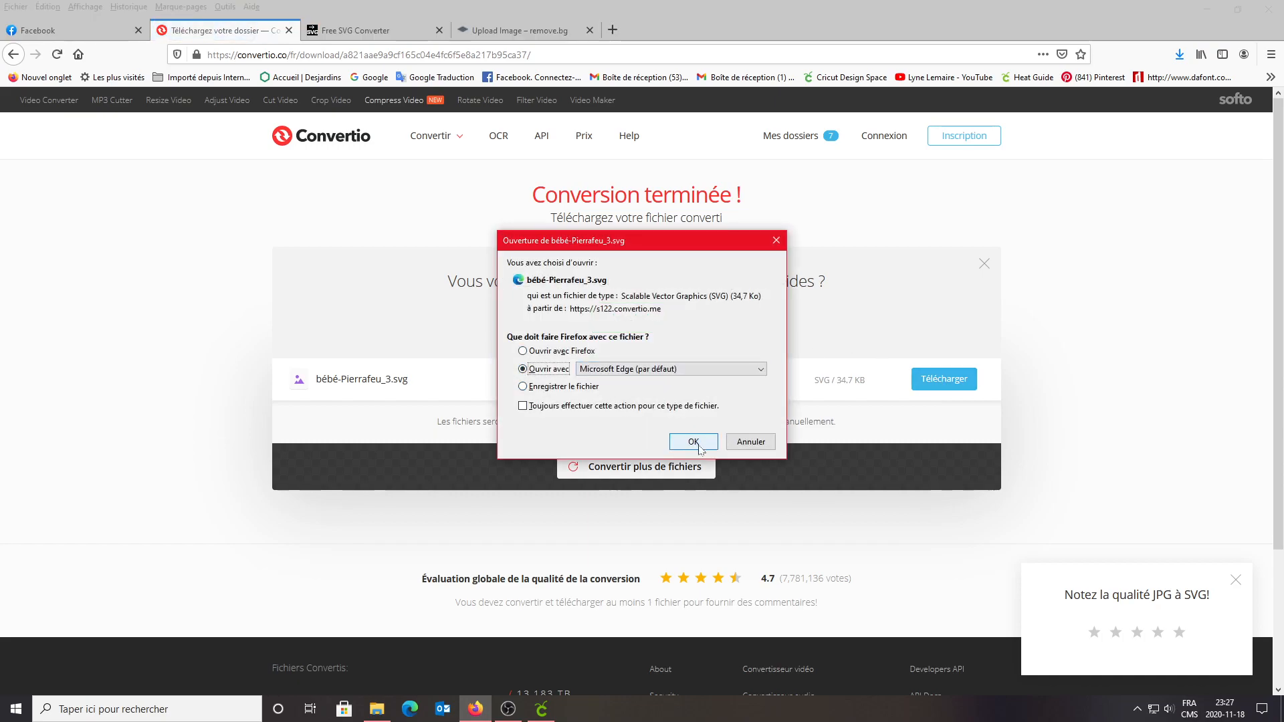
{"action": "left_click", "coordinate": [693, 442]}
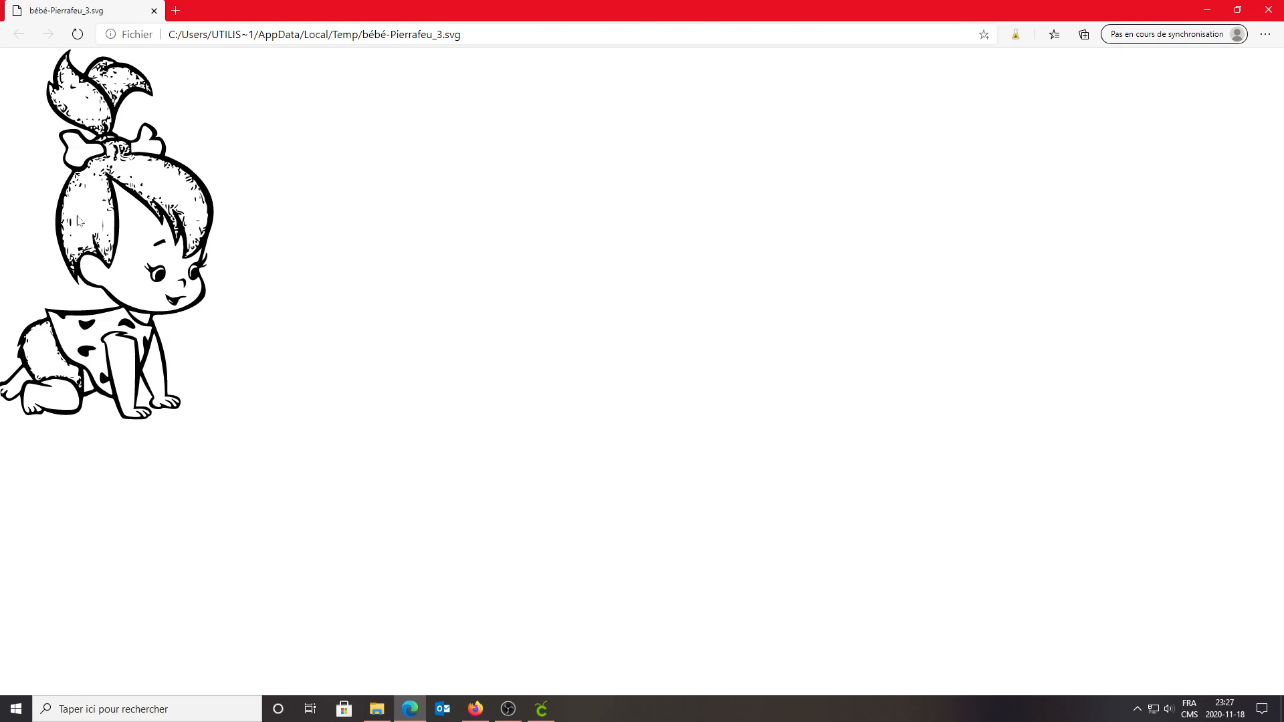
Save the Convertio result in the Images folder as the SVG bébé-Pierrafeu_5 and close Microsoft Edge
{"action": "right_click", "coordinate": [181, 196]}
{"action": "left_click", "coordinate": [258, 281]}
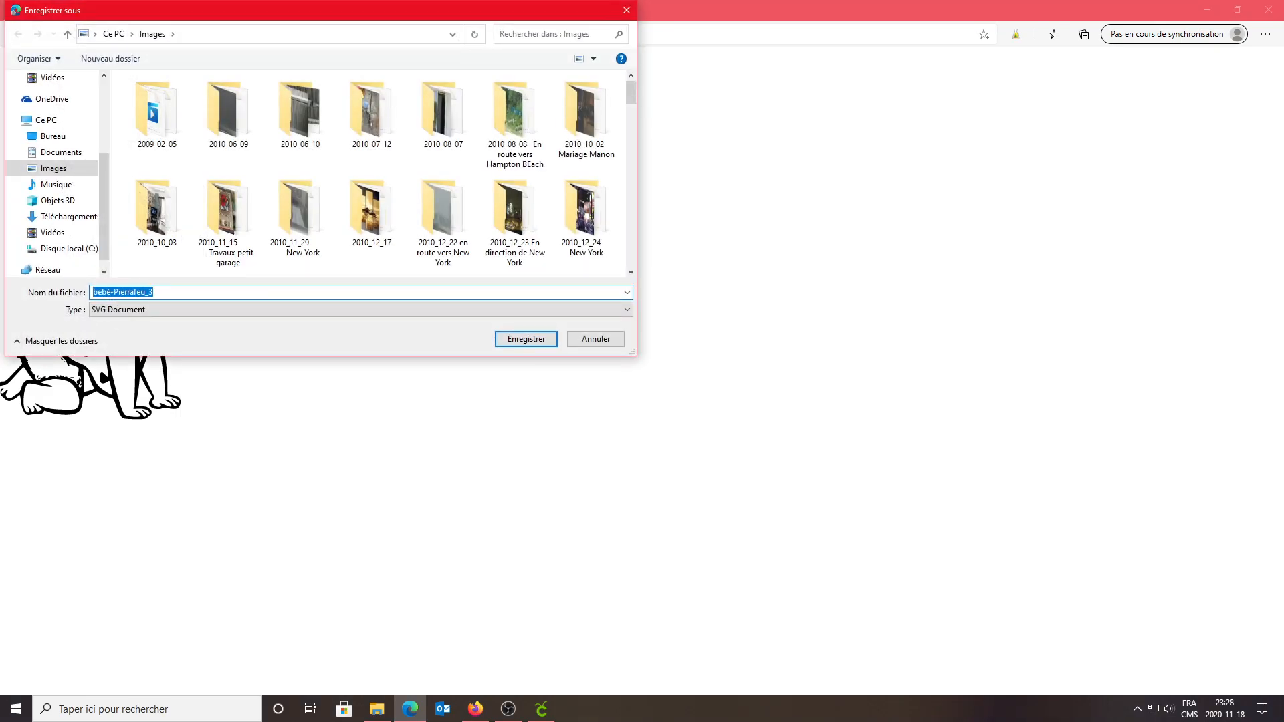
{"action": "left_click", "coordinate": [150, 292]}
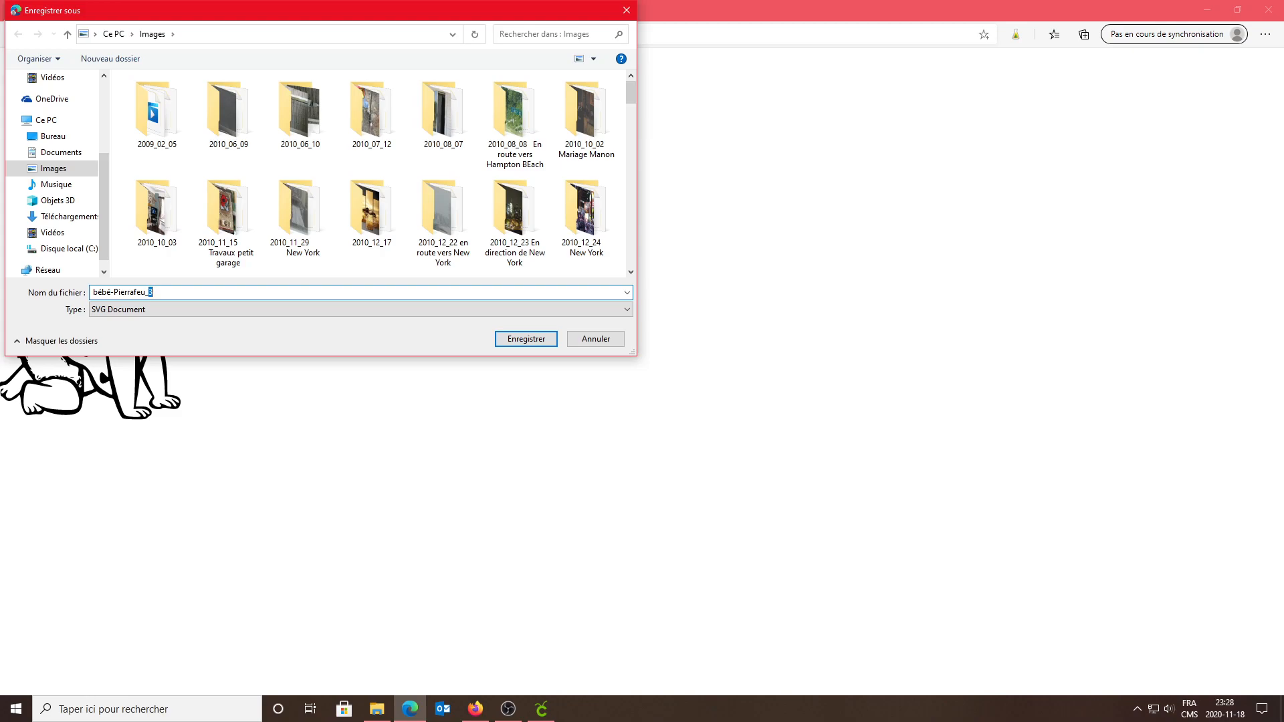
{"action": "type", "text": "5"}
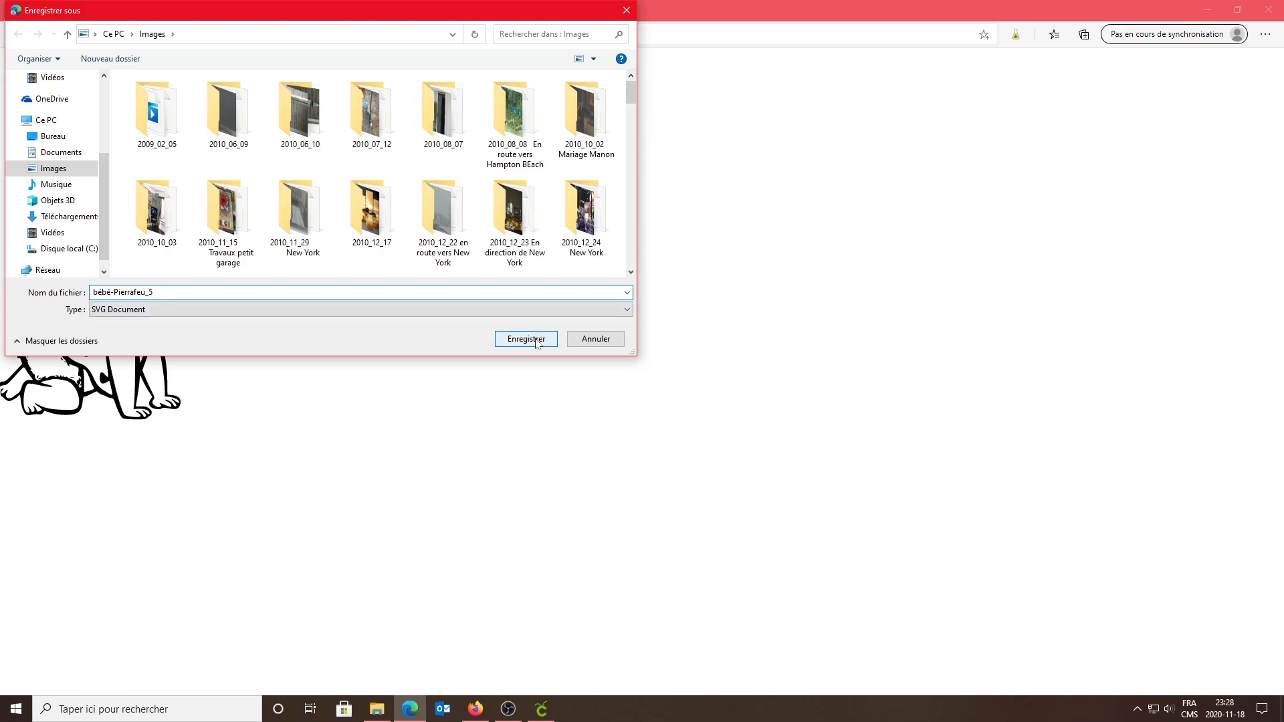
{"action": "left_click", "coordinate": [534, 339]}
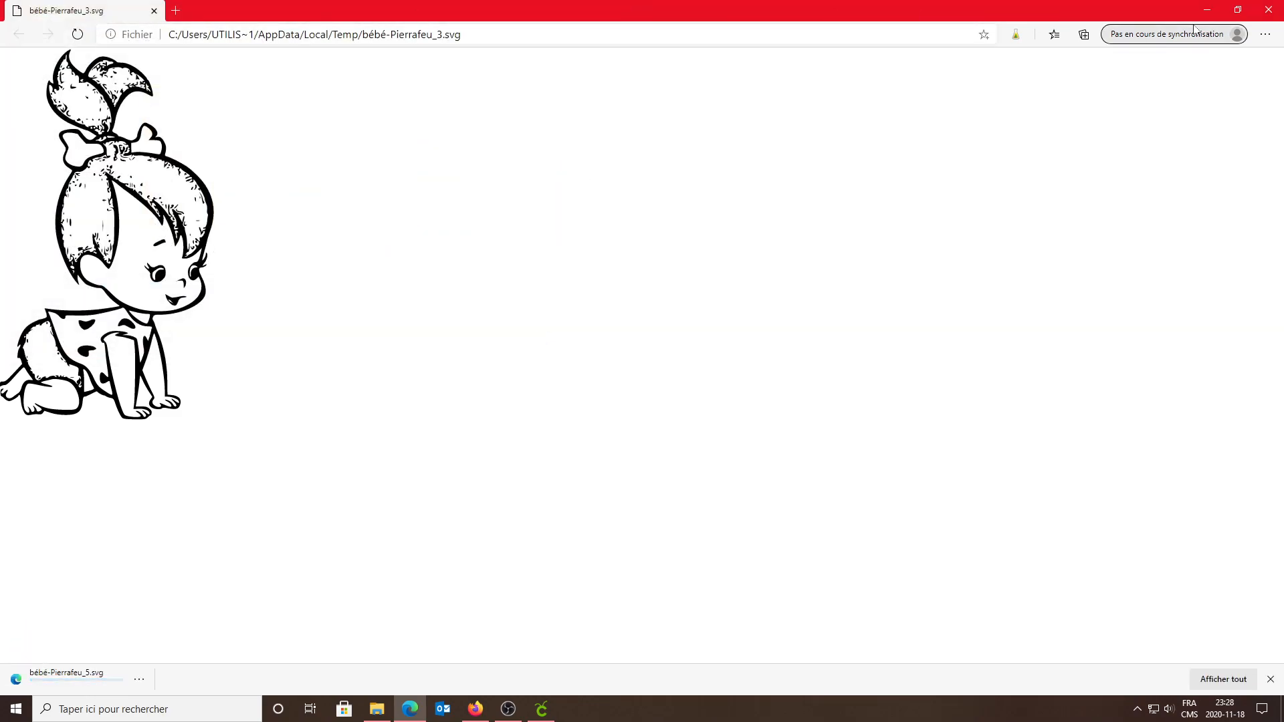
{"action": "left_click", "coordinate": [1268, 10]}
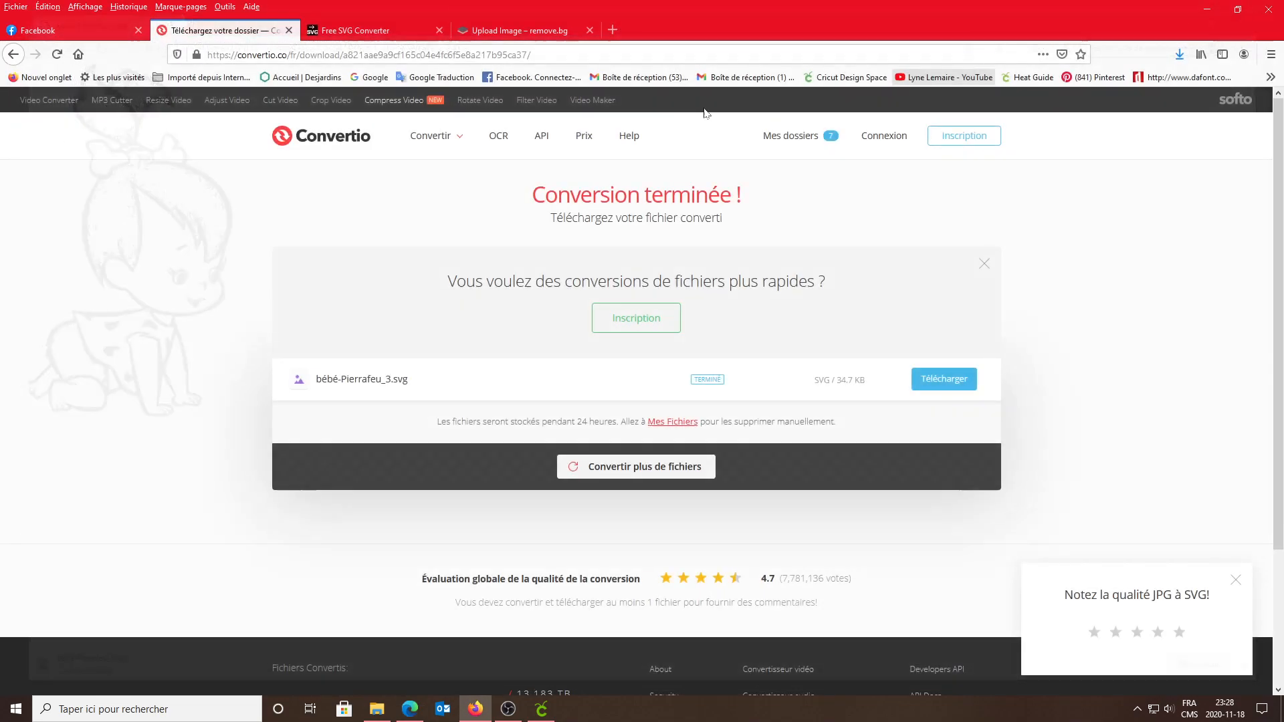
Test the SVG conversion of bébé Pierrafeu.jpg through the document's online-converting.com link, examine the preview beside the original and close the page
{"action": "left_click", "coordinate": [53, 32]}
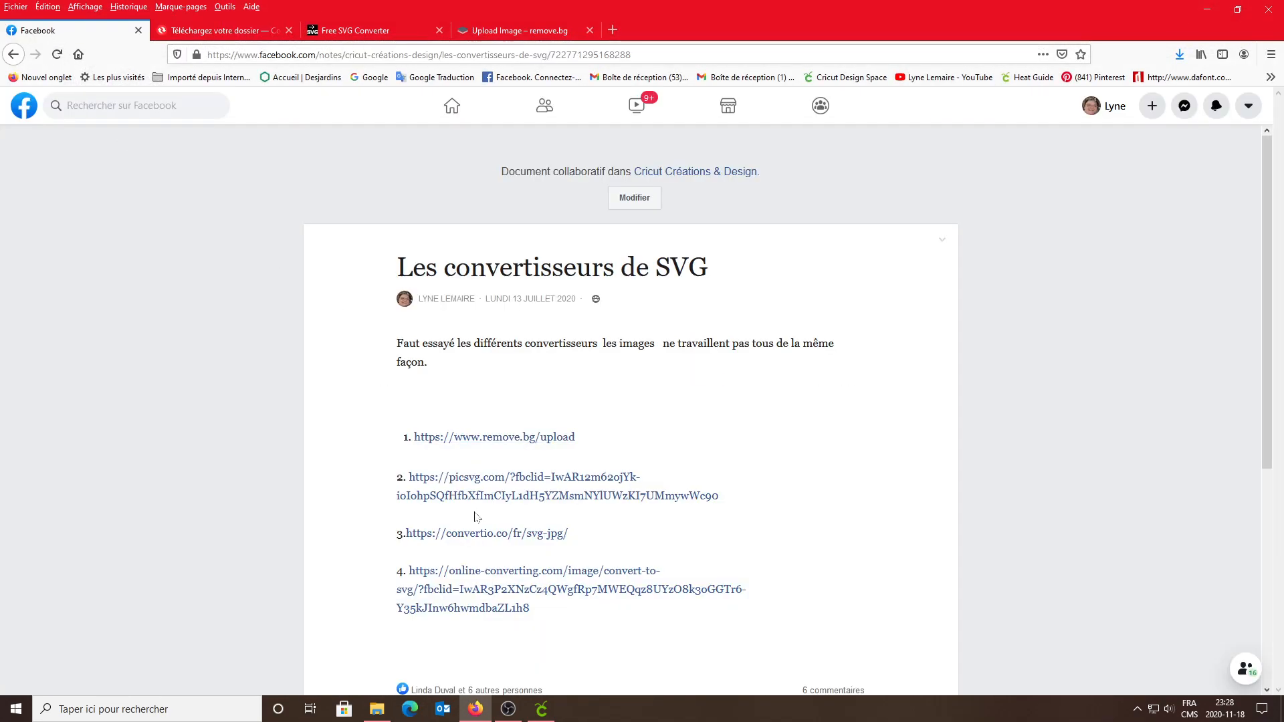
{"action": "left_click", "coordinate": [459, 590]}
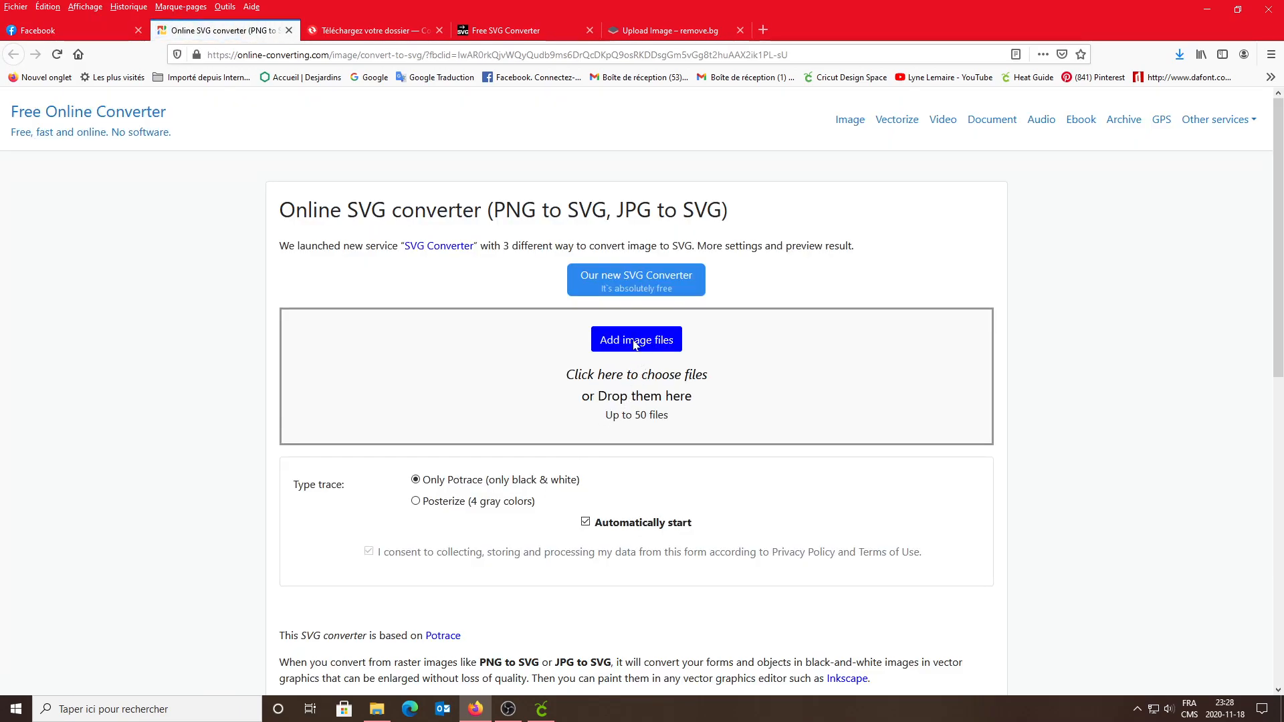
{"action": "left_click", "coordinate": [634, 342]}
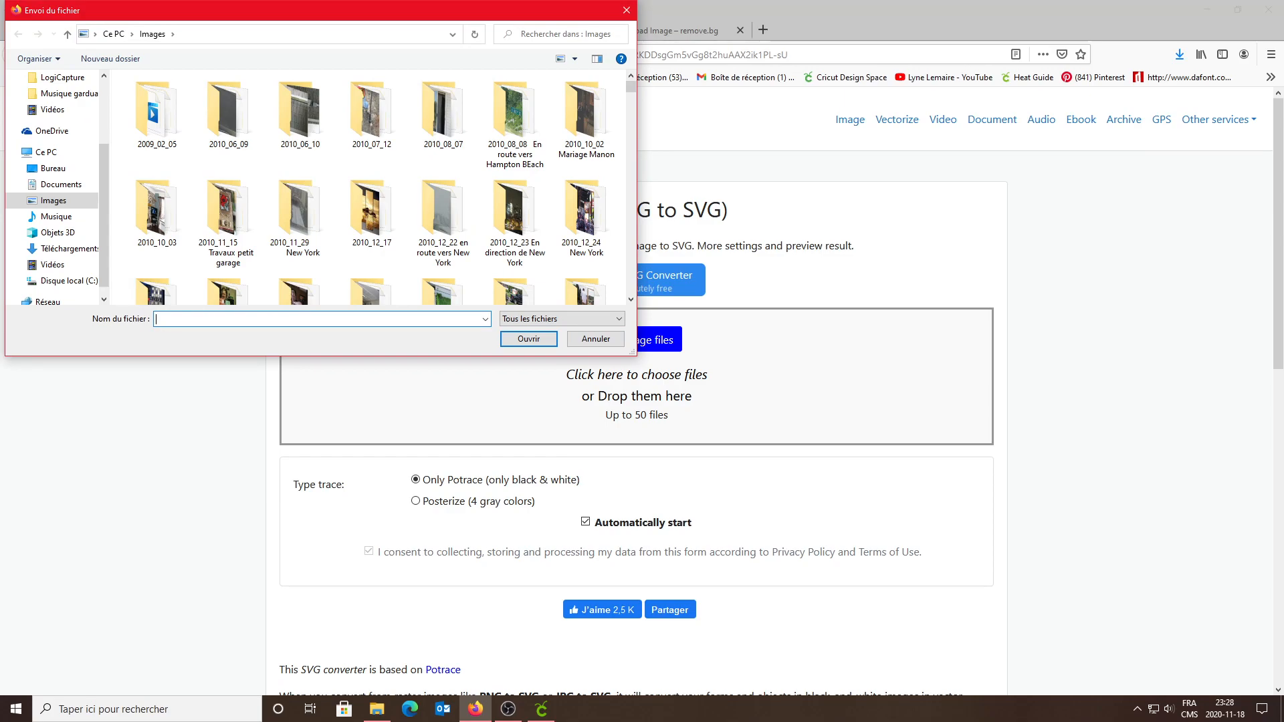
{"action": "type", "text": "bé"}
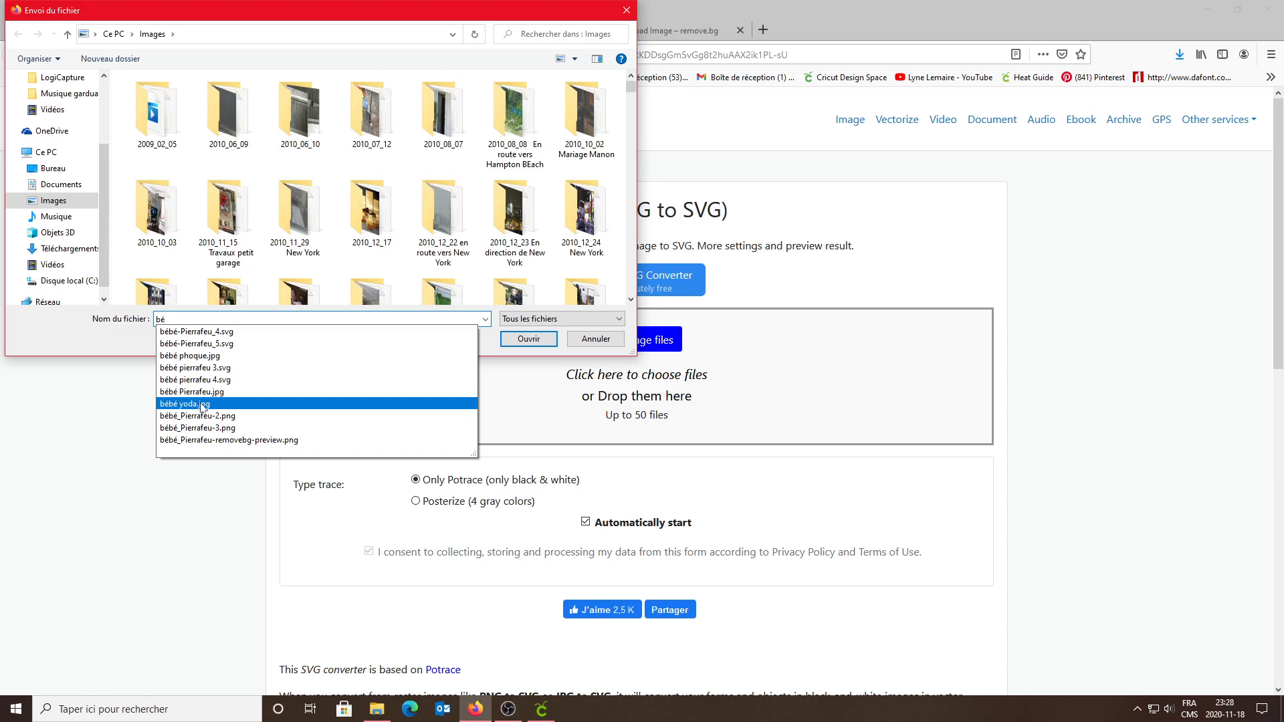
{"action": "left_click", "coordinate": [202, 394]}
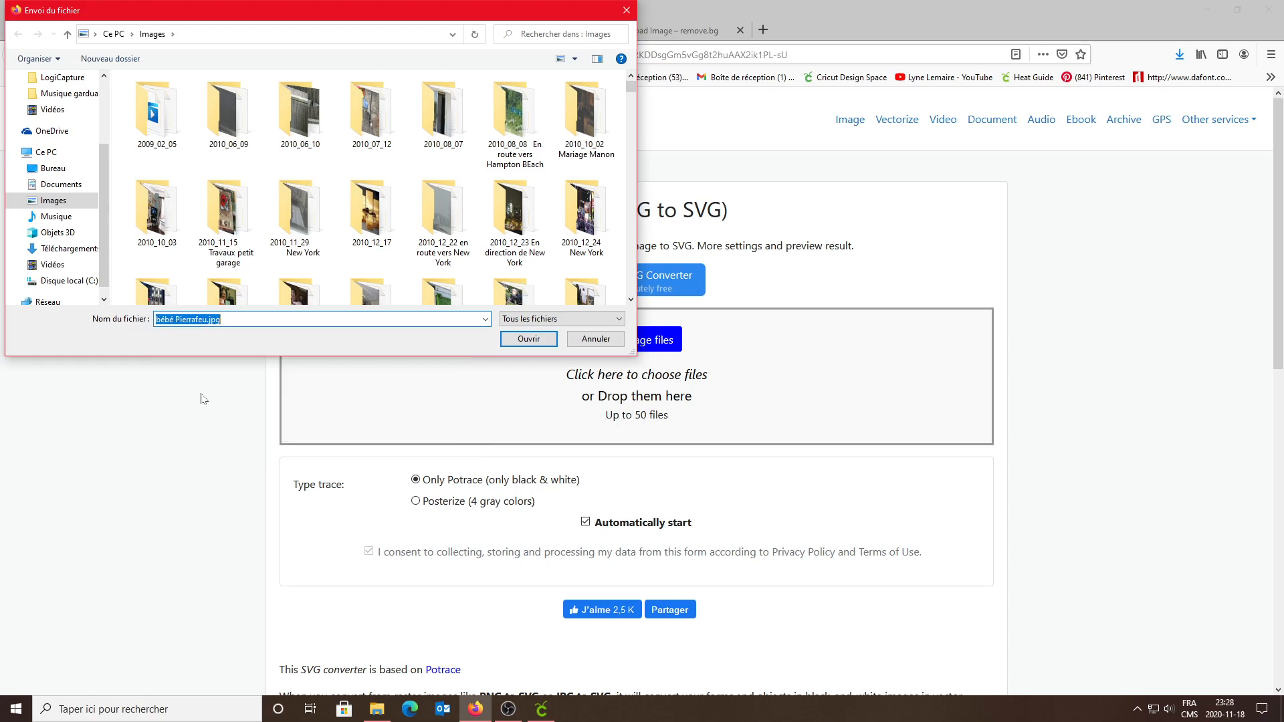
{"action": "left_click", "coordinate": [534, 342]}
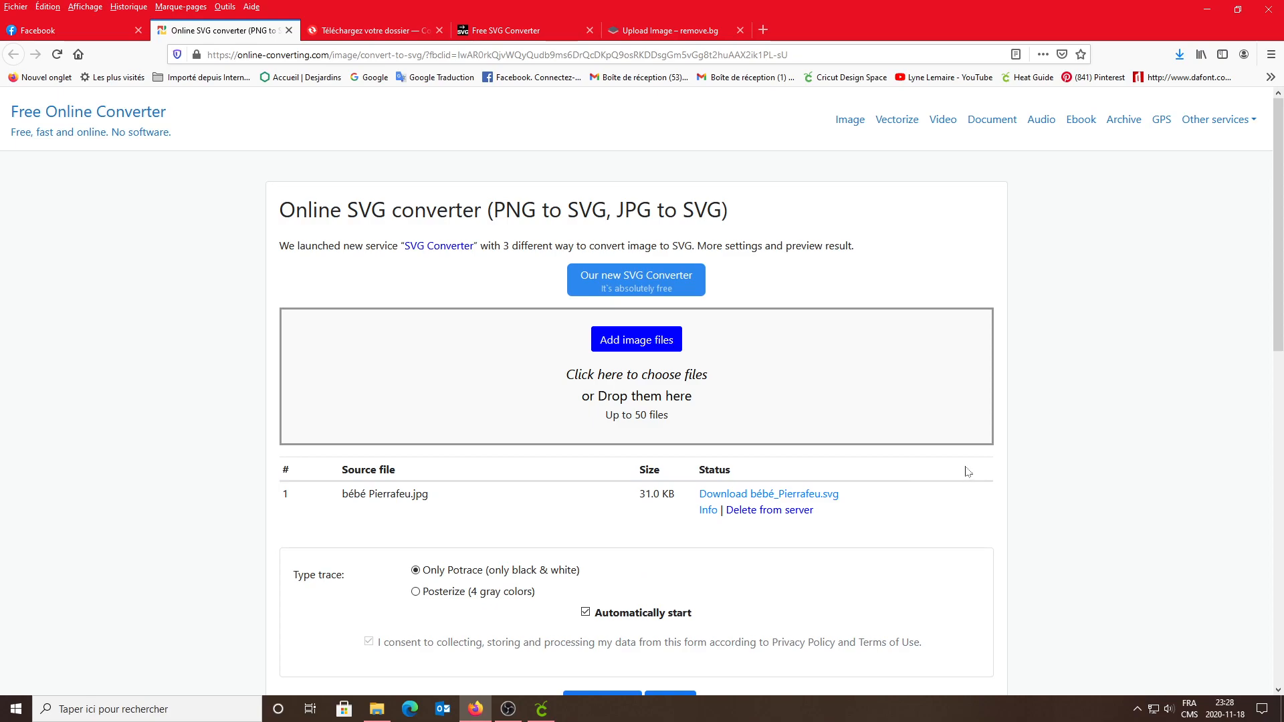
{"action": "scroll", "coordinate": [990, 468], "scroll_direction": "down", "scroll_amount": 5}
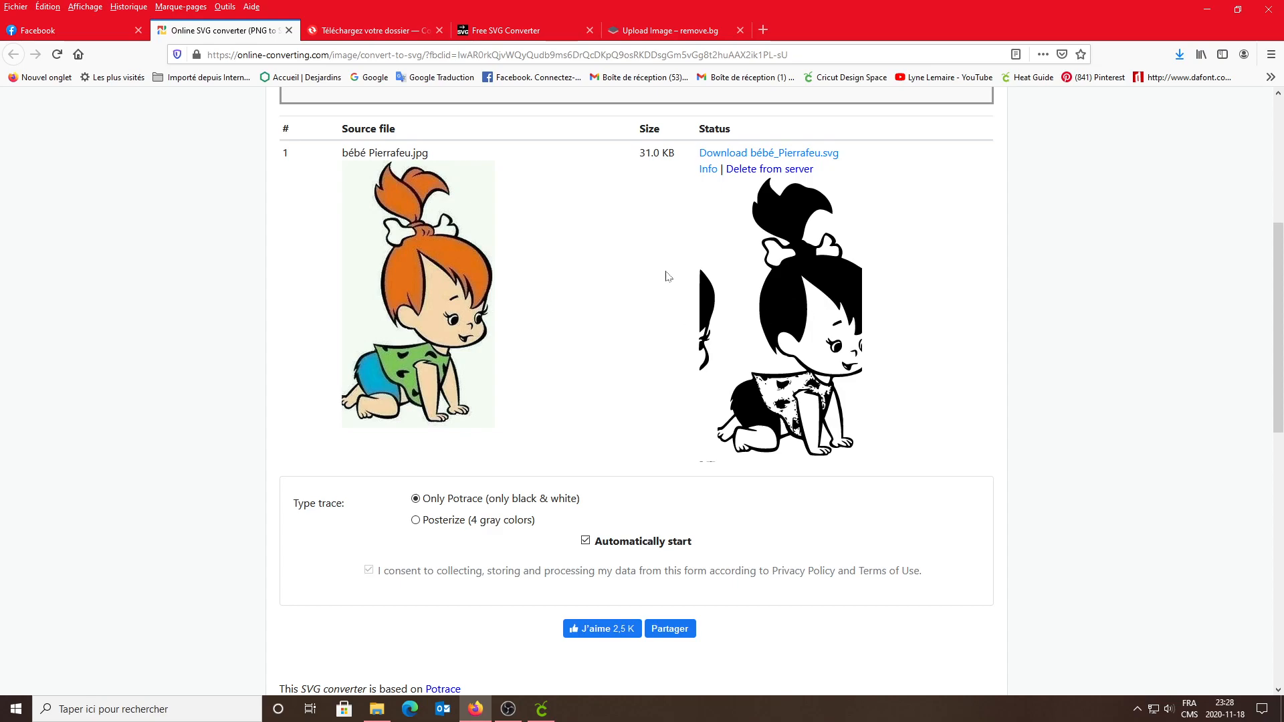
{"action": "left_click", "coordinate": [289, 31]}
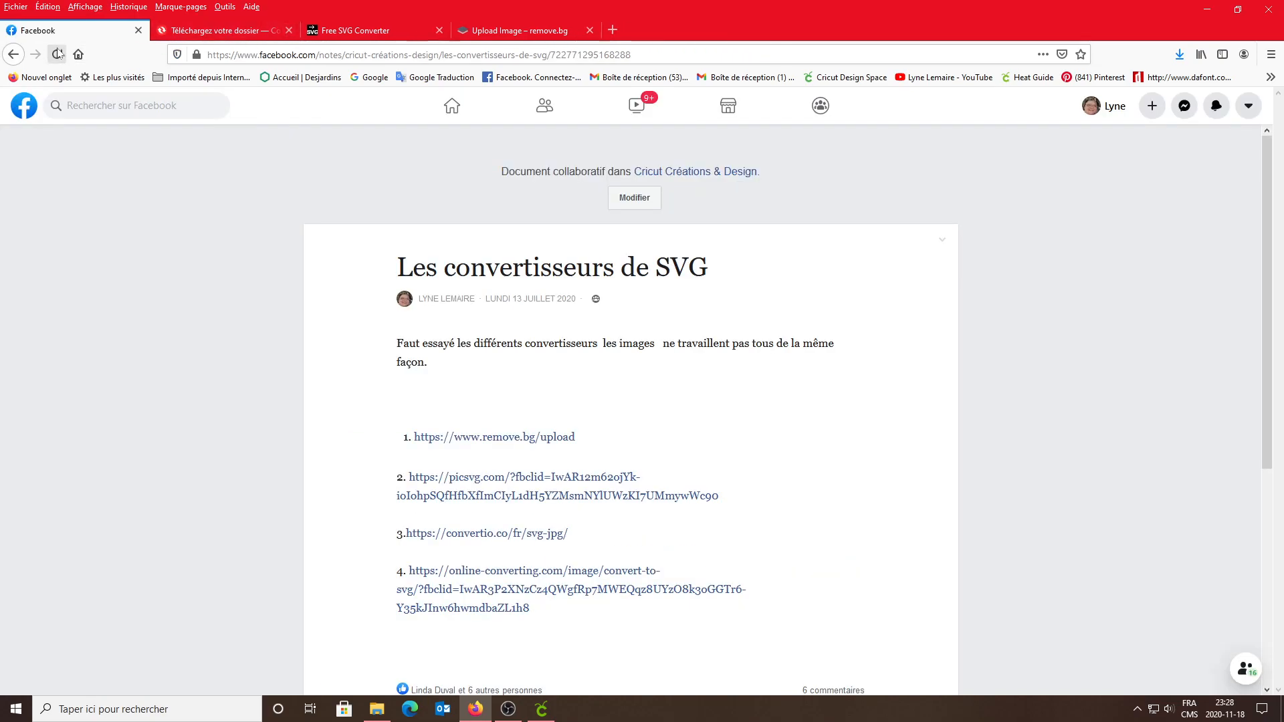
Switch to Cricut Design Space and open the saved project bébé pierrafeu on the canvas for customizing
{"action": "left_click", "coordinate": [544, 716]}
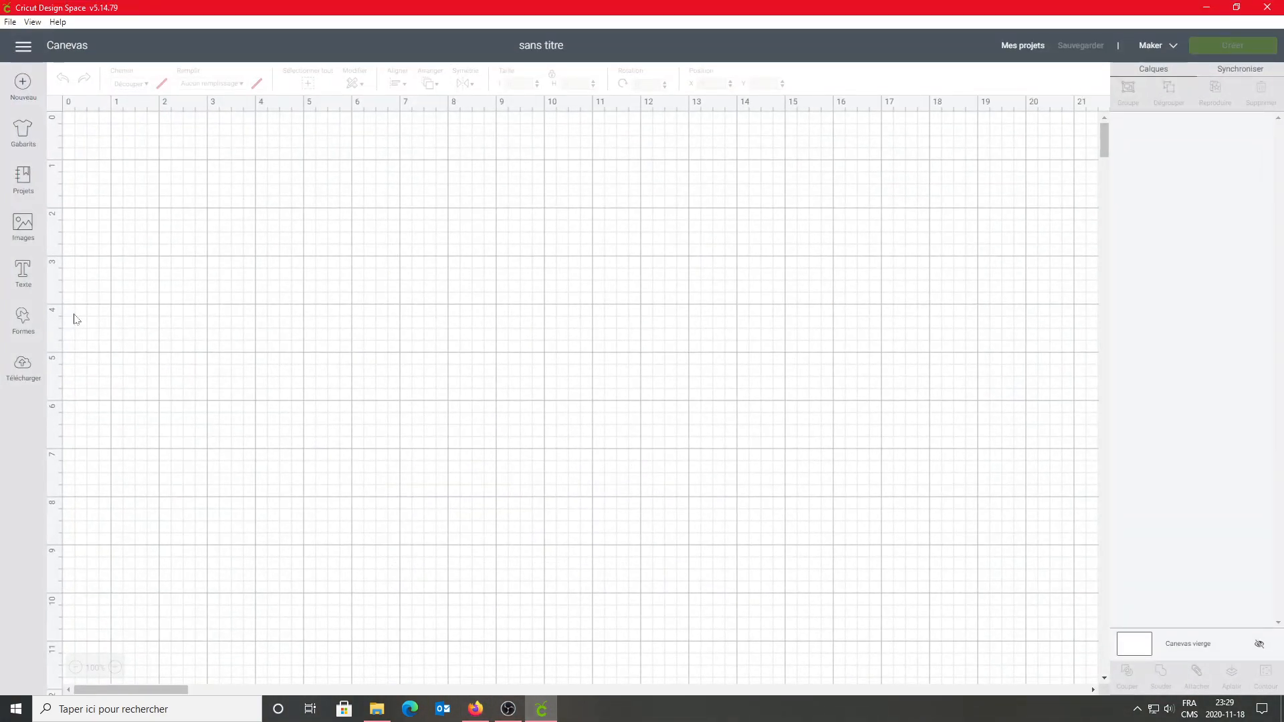
{"action": "left_click", "coordinate": [1032, 54]}
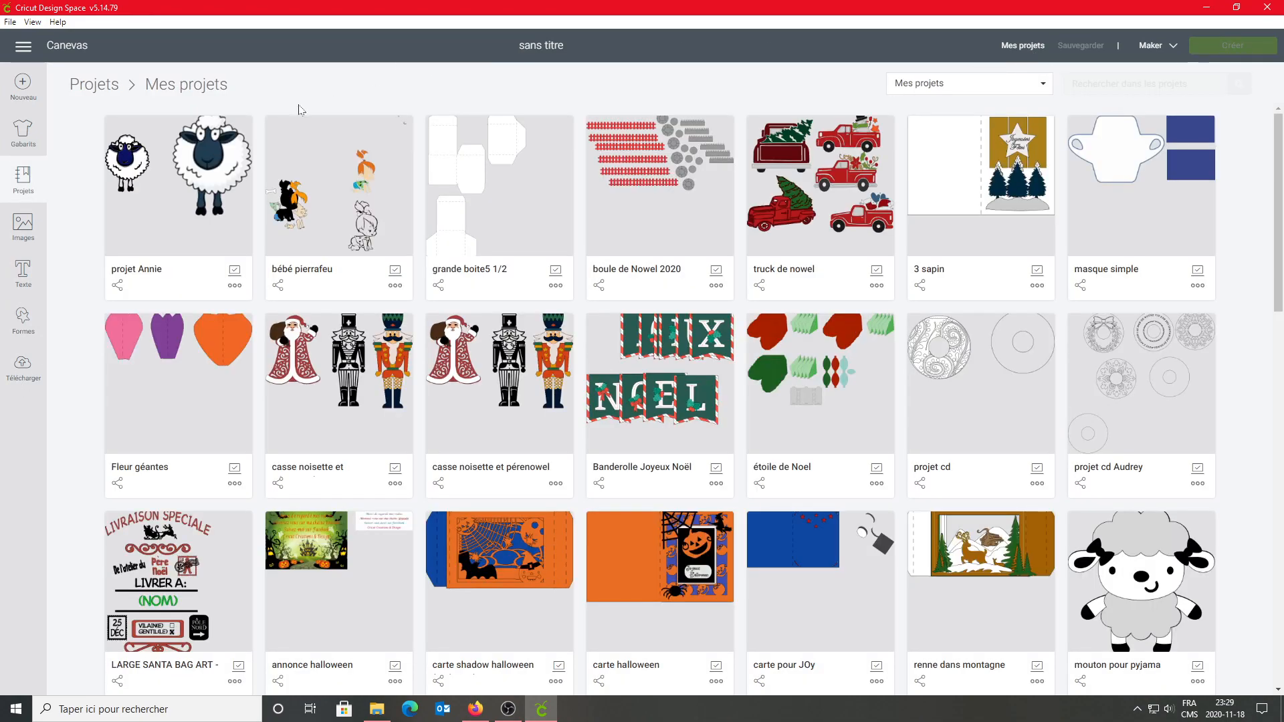
{"action": "left_click", "coordinate": [335, 215]}
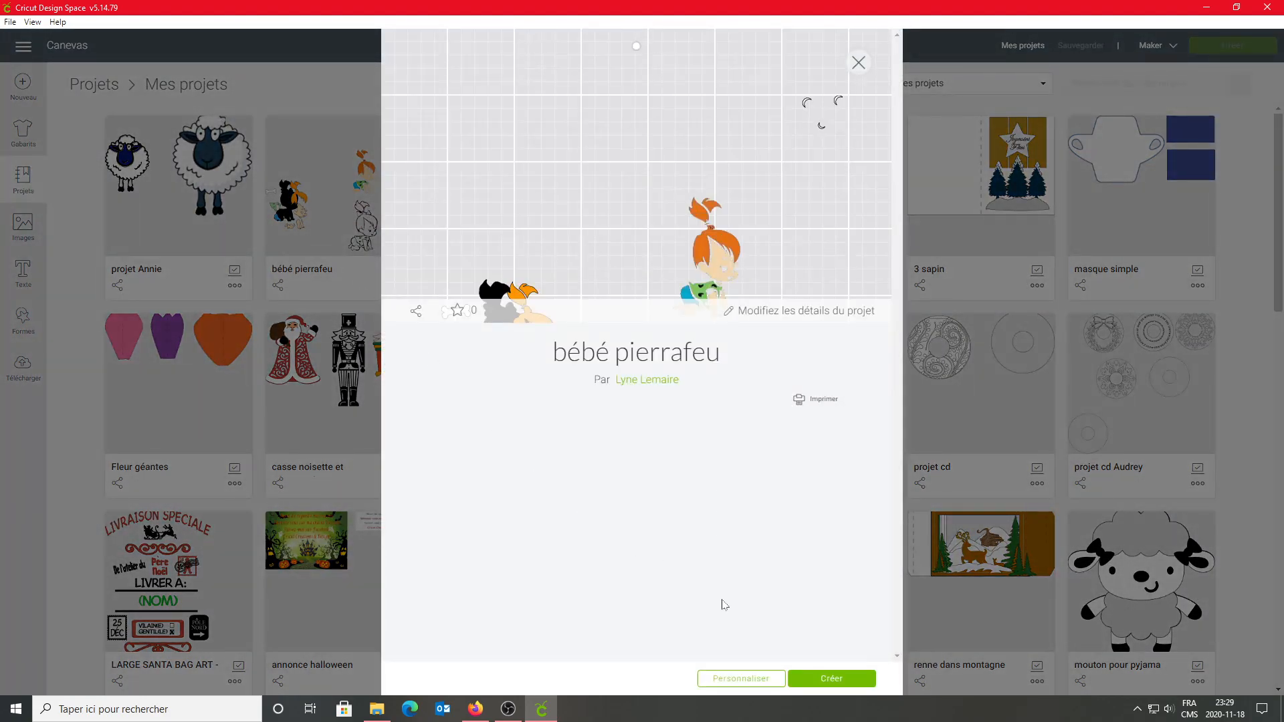
{"action": "left_click", "coordinate": [739, 679]}
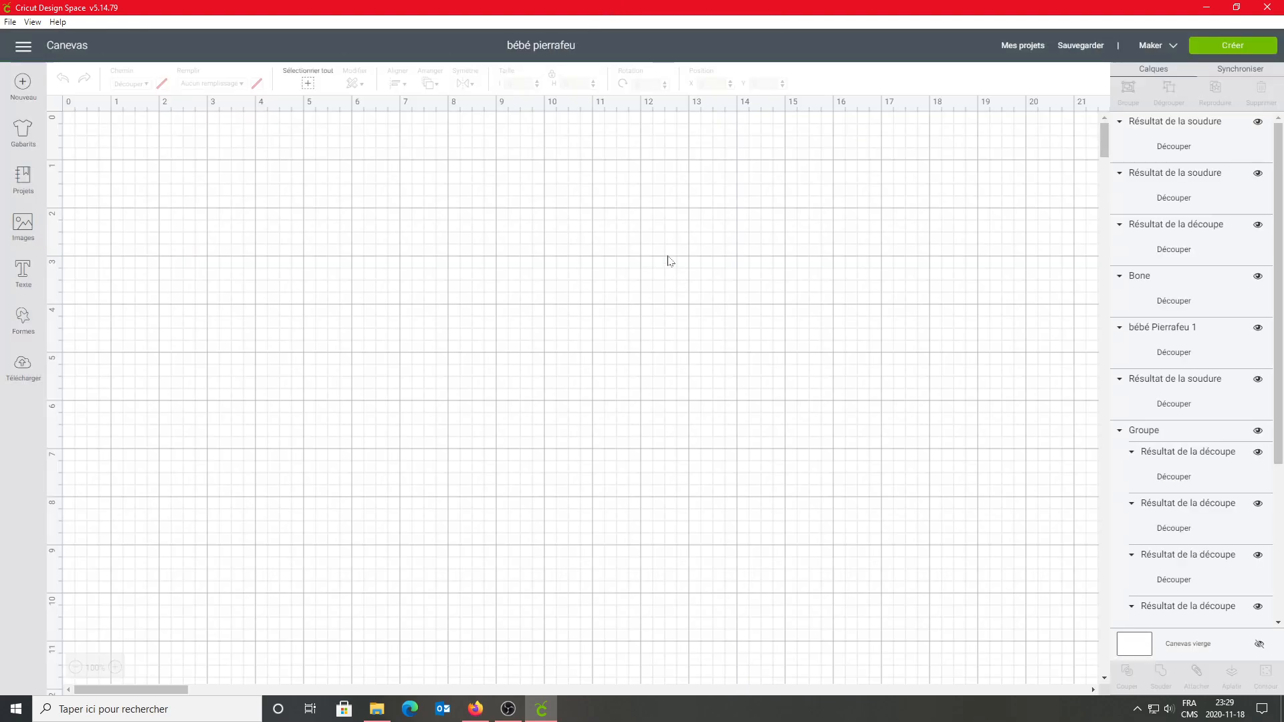
Gather the loose character pieces near the black silhouette and place the outline image directly below the full-colour image
{"action": "left_click_drag", "start_coordinate": [582, 395], "coordinate": [823, 277]}
{"action": "left_click_drag", "start_coordinate": [614, 629], "coordinate": [755, 338]}
{"action": "left_click_drag", "start_coordinate": [1023, 414], "coordinate": [1003, 247]}
{"action": "left_click_drag", "start_coordinate": [981, 639], "coordinate": [923, 439]}
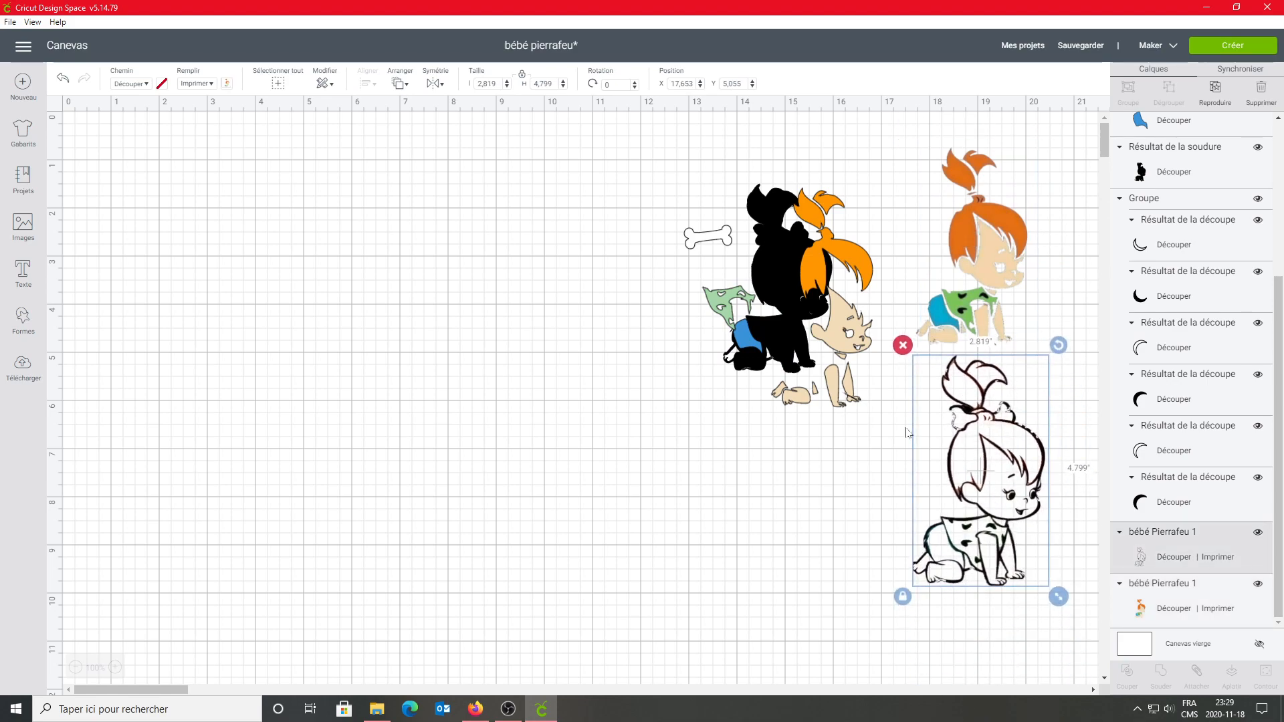
Stack the orange hair, skin, bone and green dress pieces on the black silhouette to assemble the layered character
{"action": "left_click_drag", "start_coordinate": [805, 274], "coordinate": [759, 263]}
{"action": "left_click_drag", "start_coordinate": [861, 339], "coordinate": [797, 303]}
{"action": "left_click_drag", "start_coordinate": [688, 242], "coordinate": [758, 240]}
{"action": "left_click_drag", "start_coordinate": [729, 299], "coordinate": [776, 329]}
{"action": "left_click", "coordinate": [869, 486]}
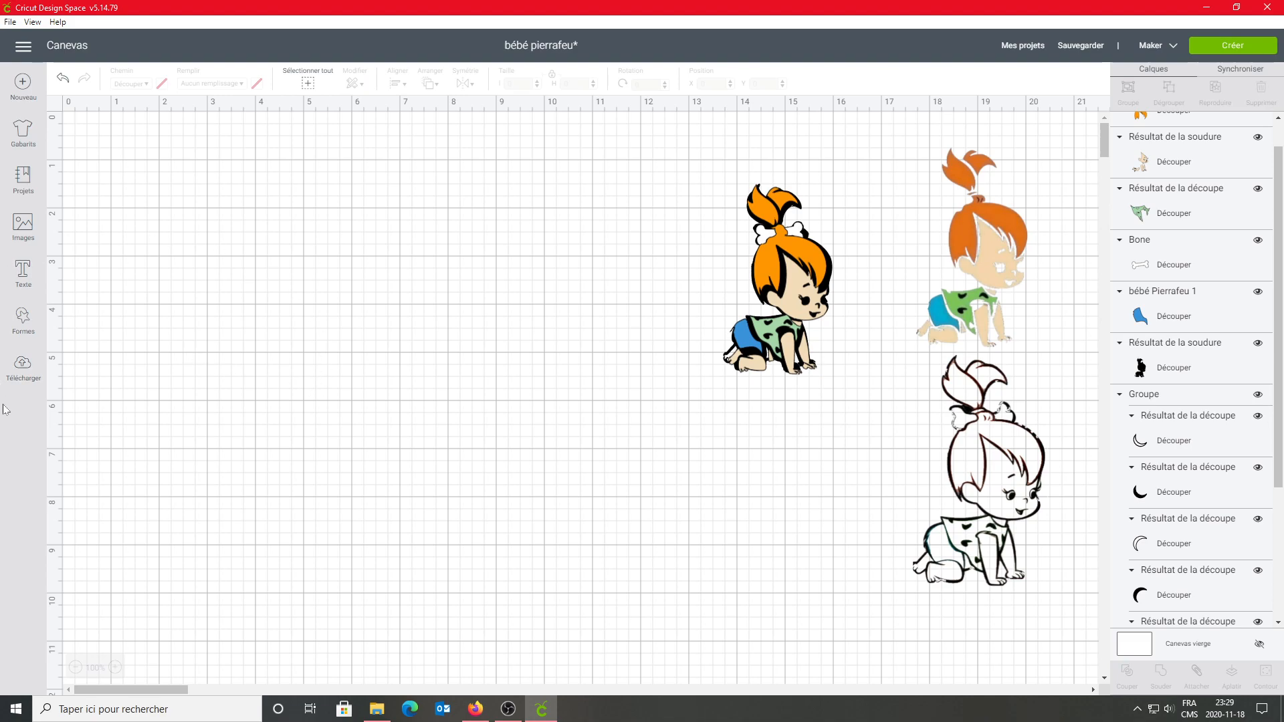
Upload bébé_Pierrafeu-2.png from the Images folder as a Complexe image and continue to the background eraser
{"action": "left_click", "coordinate": [23, 368]}
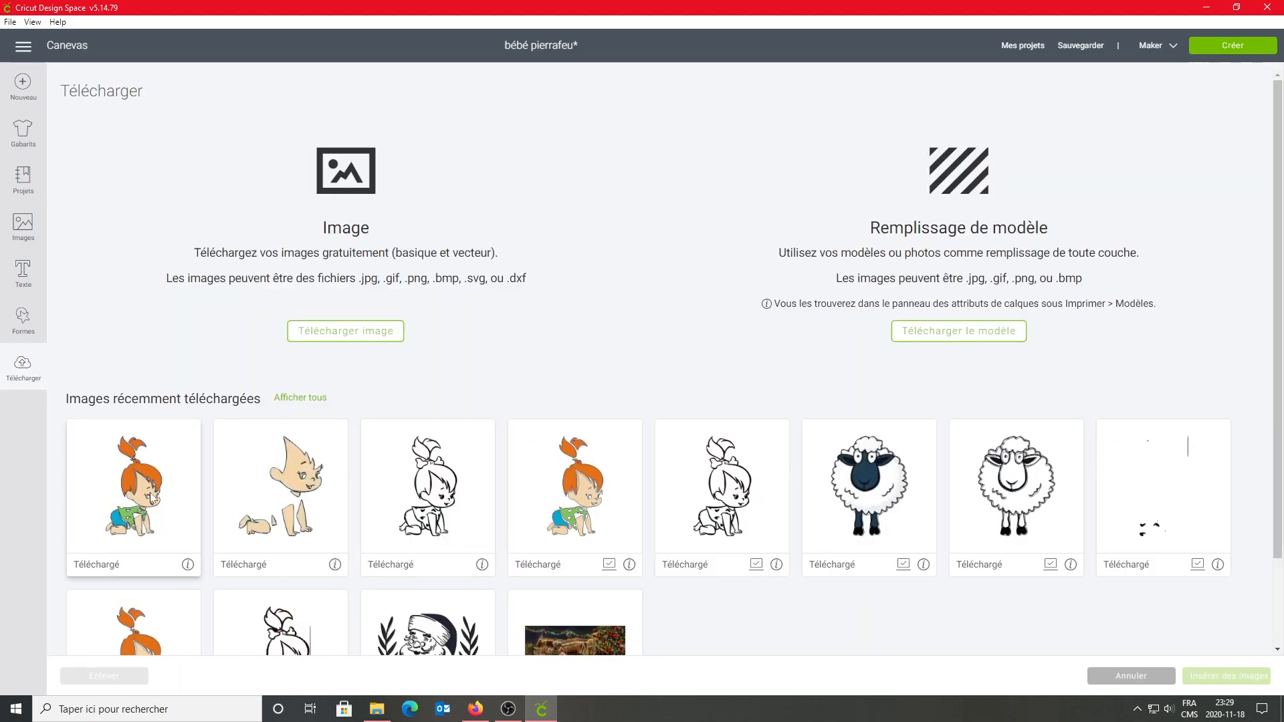
{"action": "left_click", "coordinate": [329, 333]}
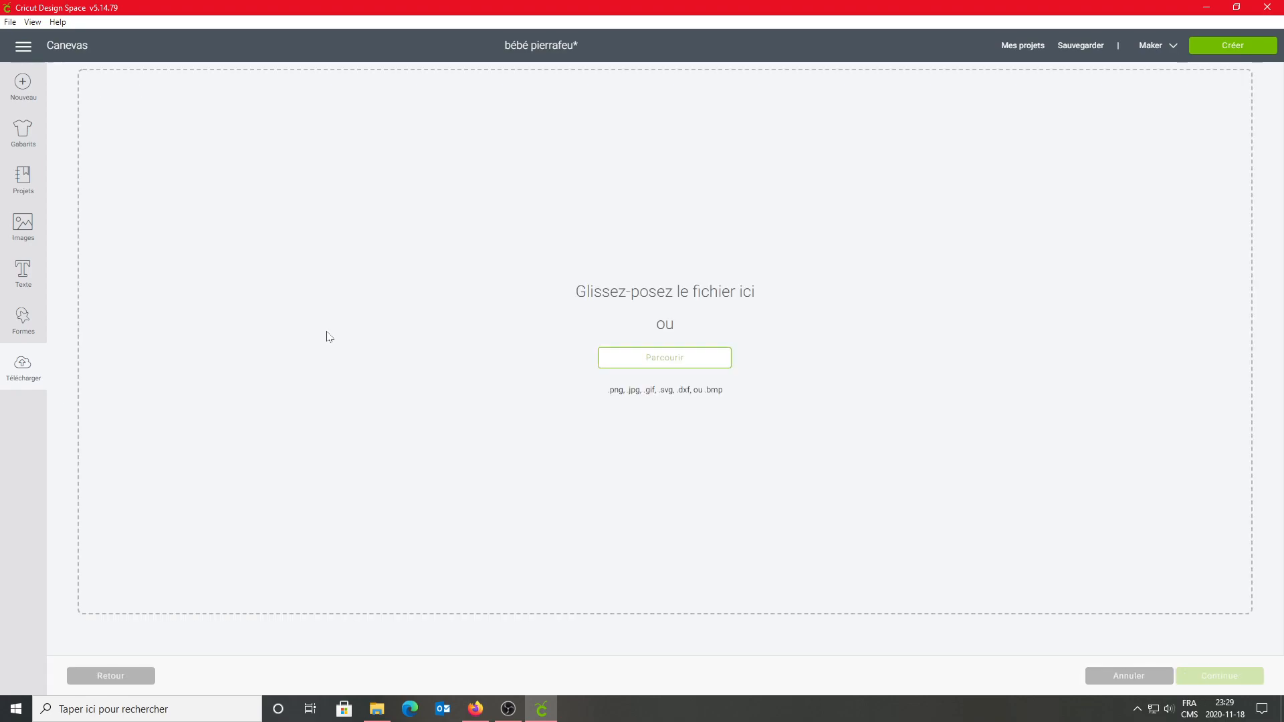
{"action": "left_click", "coordinate": [645, 362]}
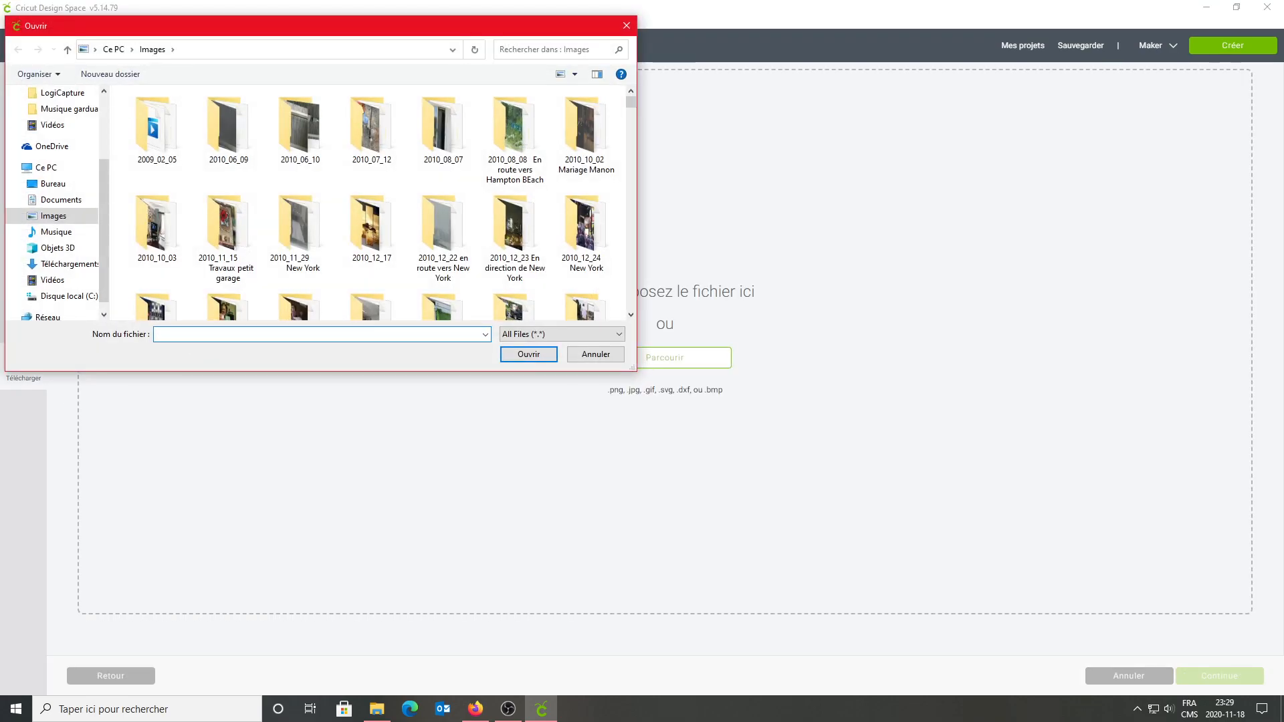
{"action": "type", "text": "bébé"}
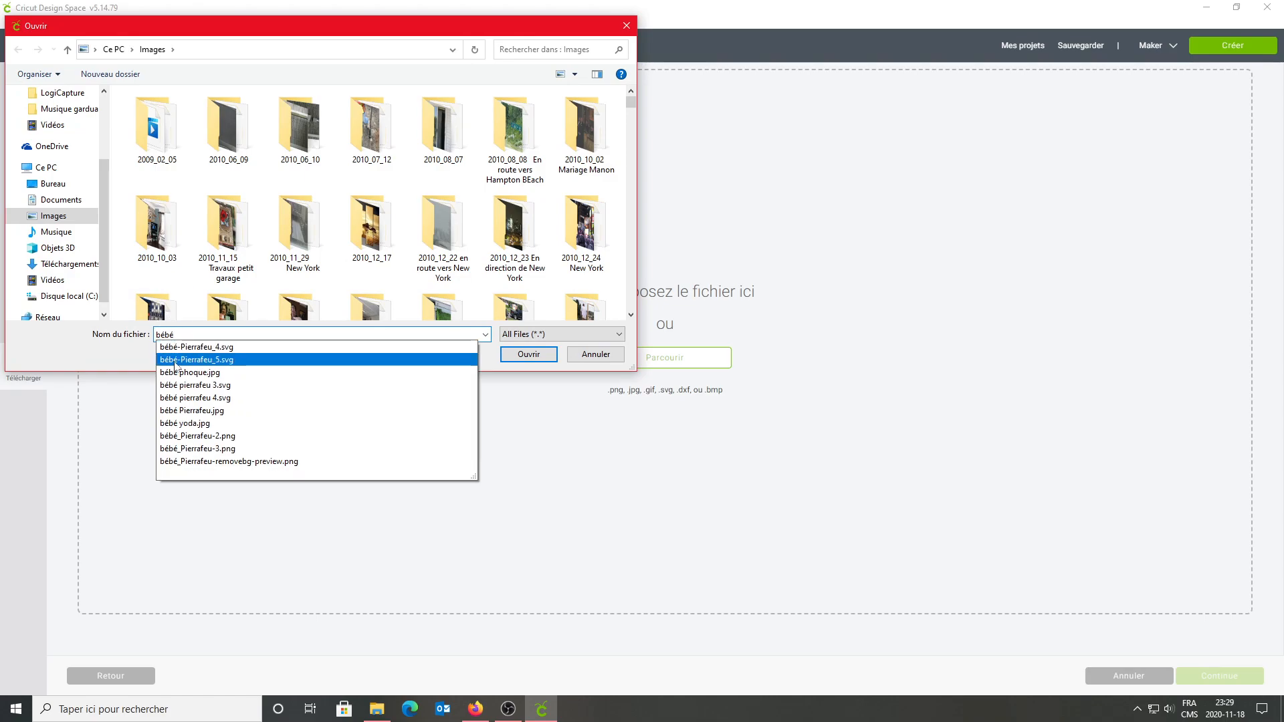
{"action": "left_click", "coordinate": [192, 436]}
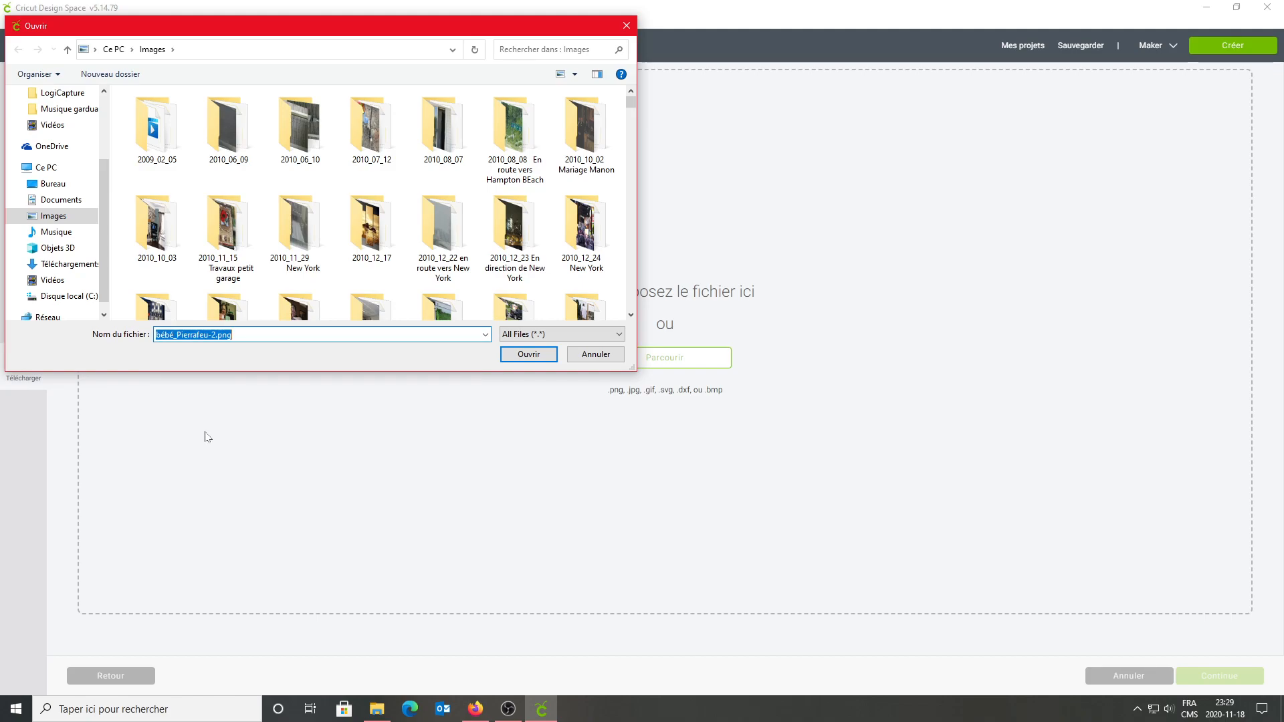
{"action": "left_click", "coordinate": [521, 357]}
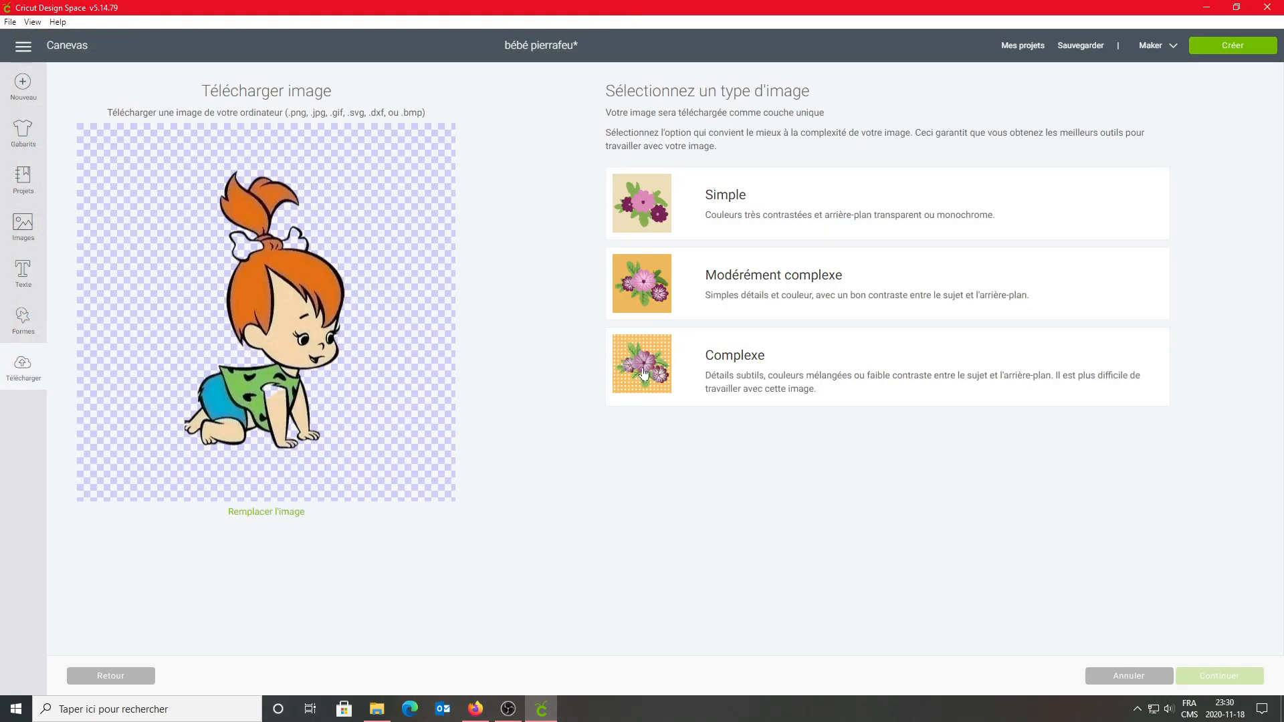
{"action": "left_click", "coordinate": [644, 373]}
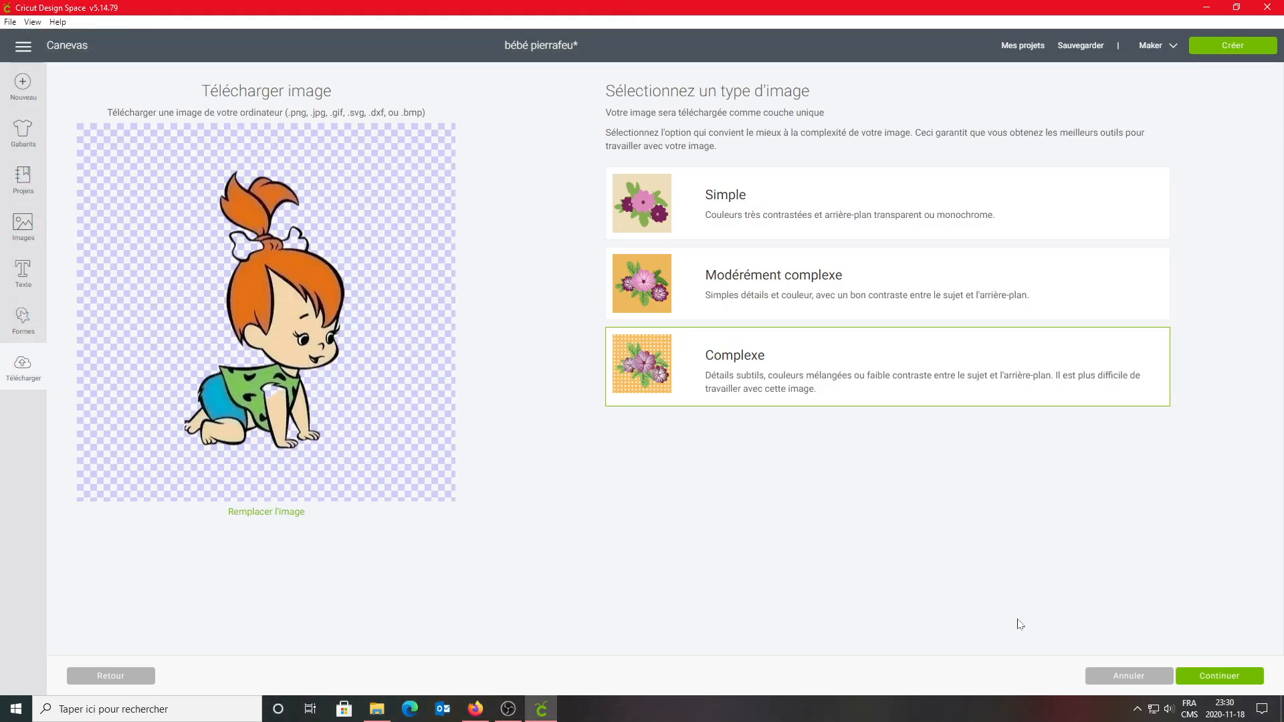
{"action": "left_click", "coordinate": [1233, 678]}
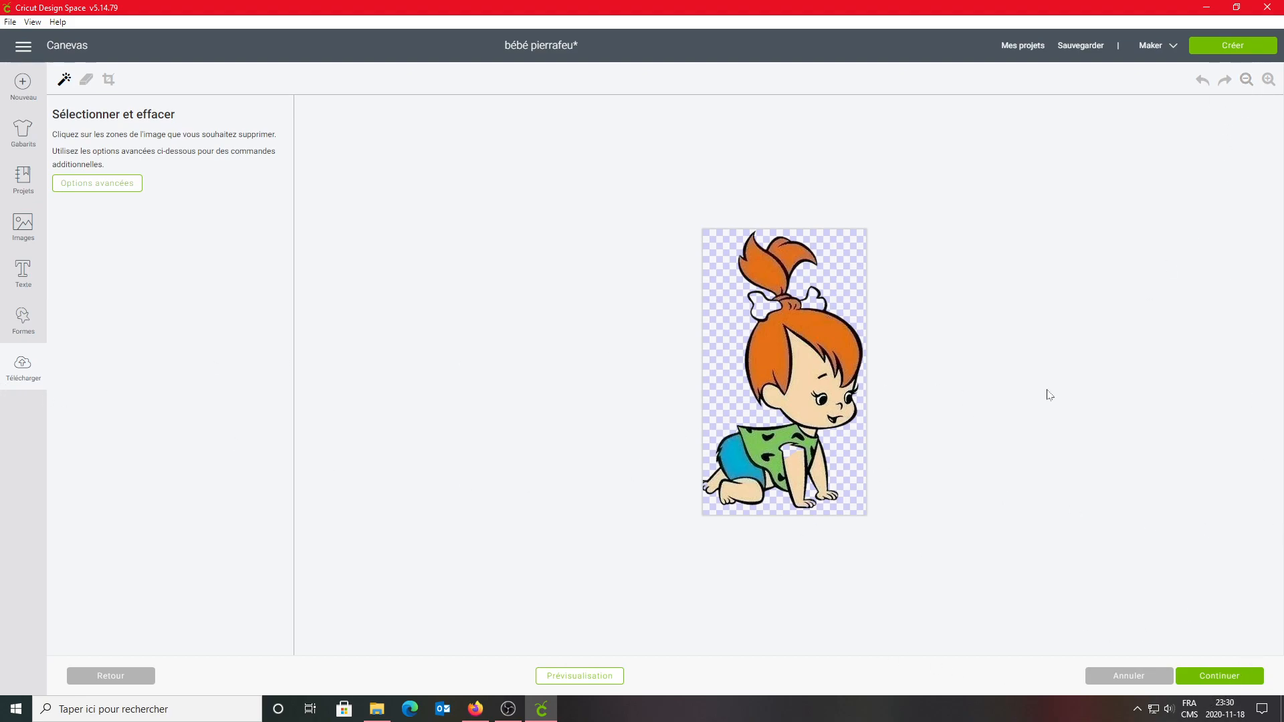
Try to erase the orange of the hair at the default colour tolerance, and undo it
{"action": "left_click", "coordinate": [1269, 80]}
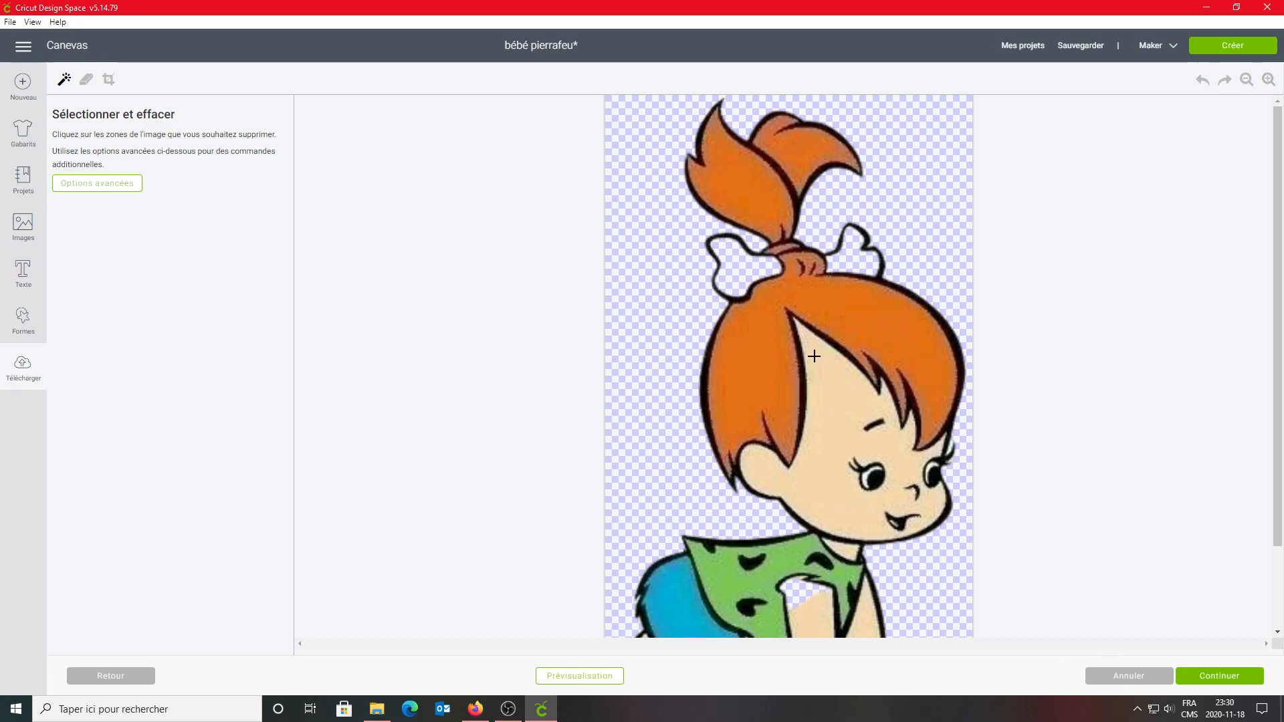
{"action": "left_click", "coordinate": [769, 368]}
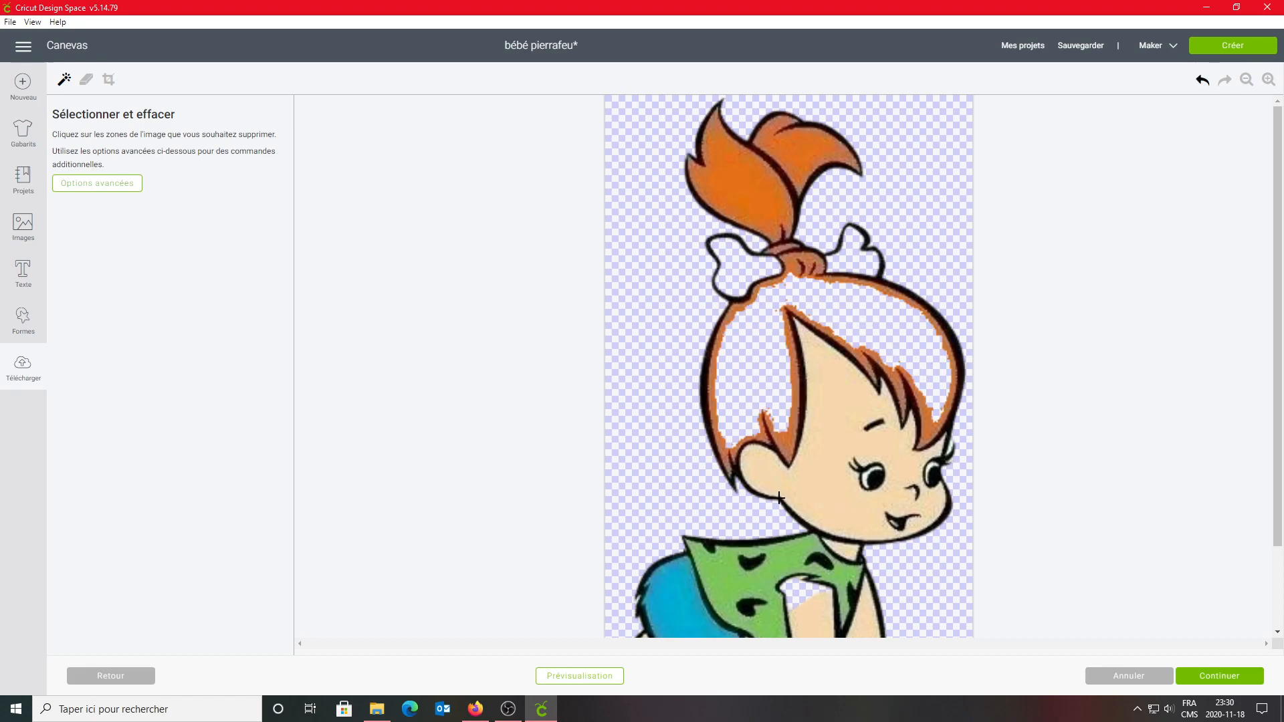
{"action": "left_click", "coordinate": [1202, 81]}
Set the colour tolerance to 90 and erase the orange from the head hair and both ponytail strands
{"action": "left_click", "coordinate": [76, 186]}
{"action": "left_click", "coordinate": [274, 270]}
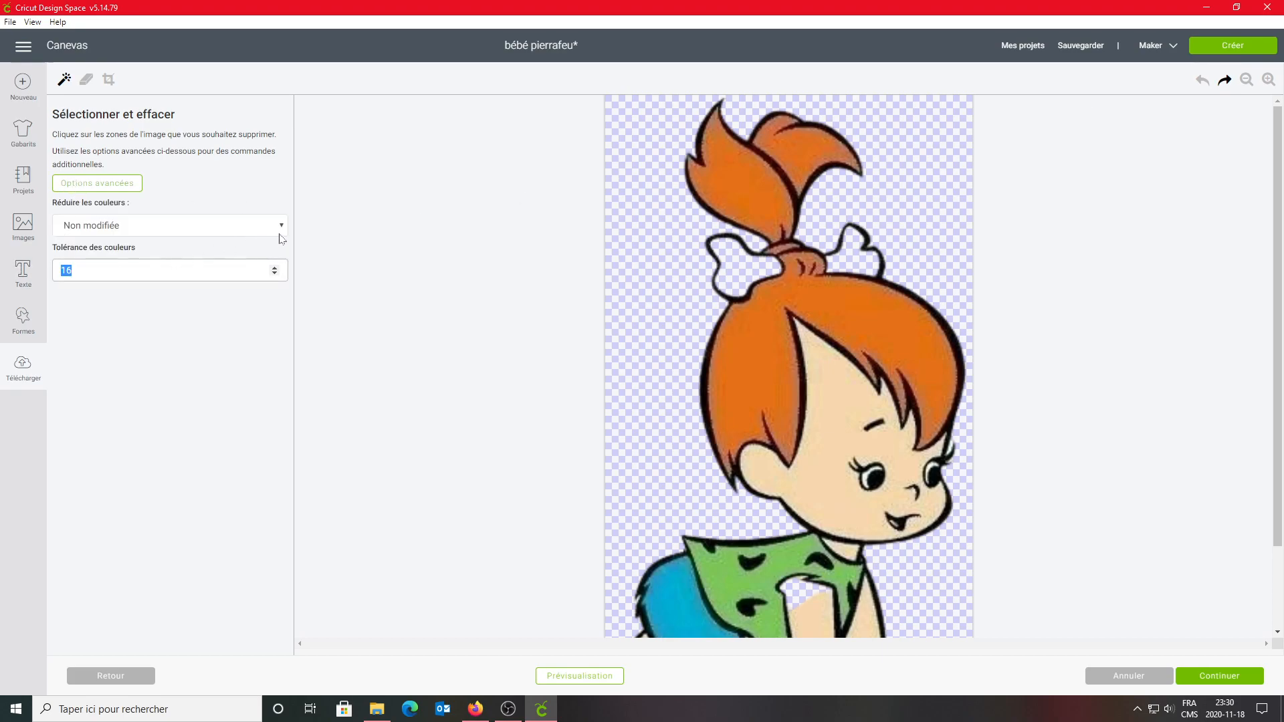
{"action": "type", "text": "90"}
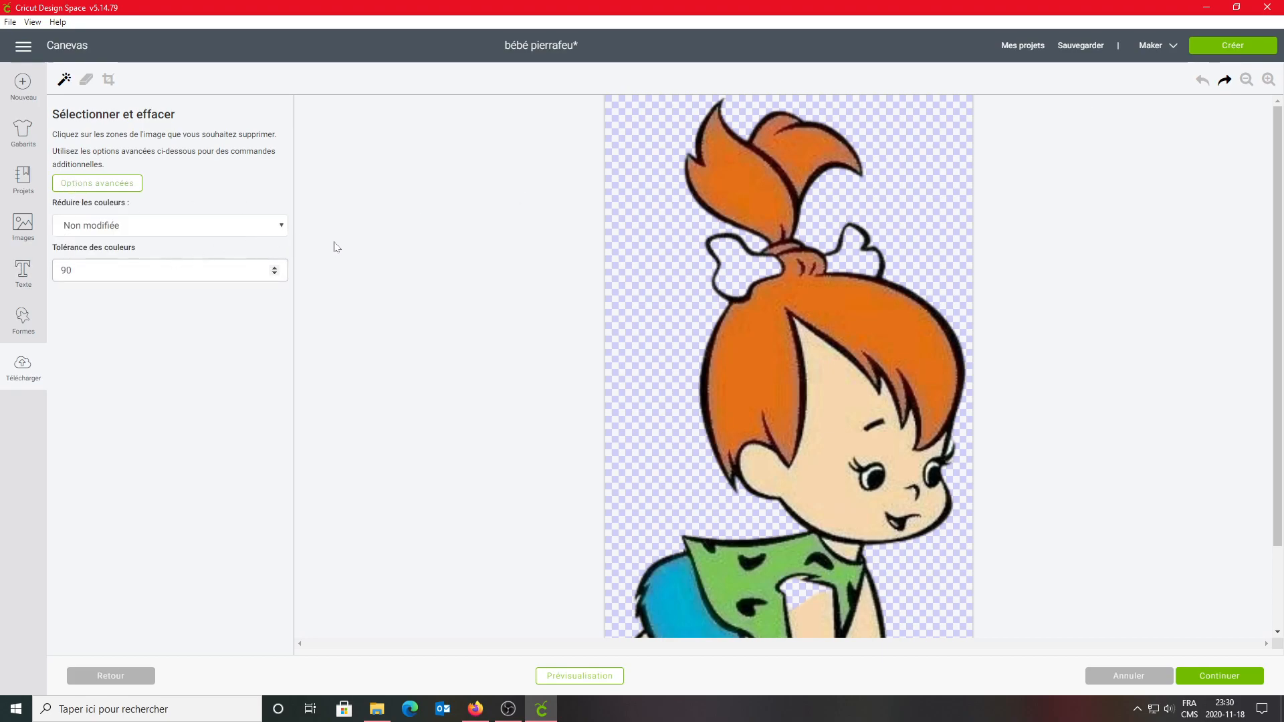
{"action": "left_click", "coordinate": [749, 335]}
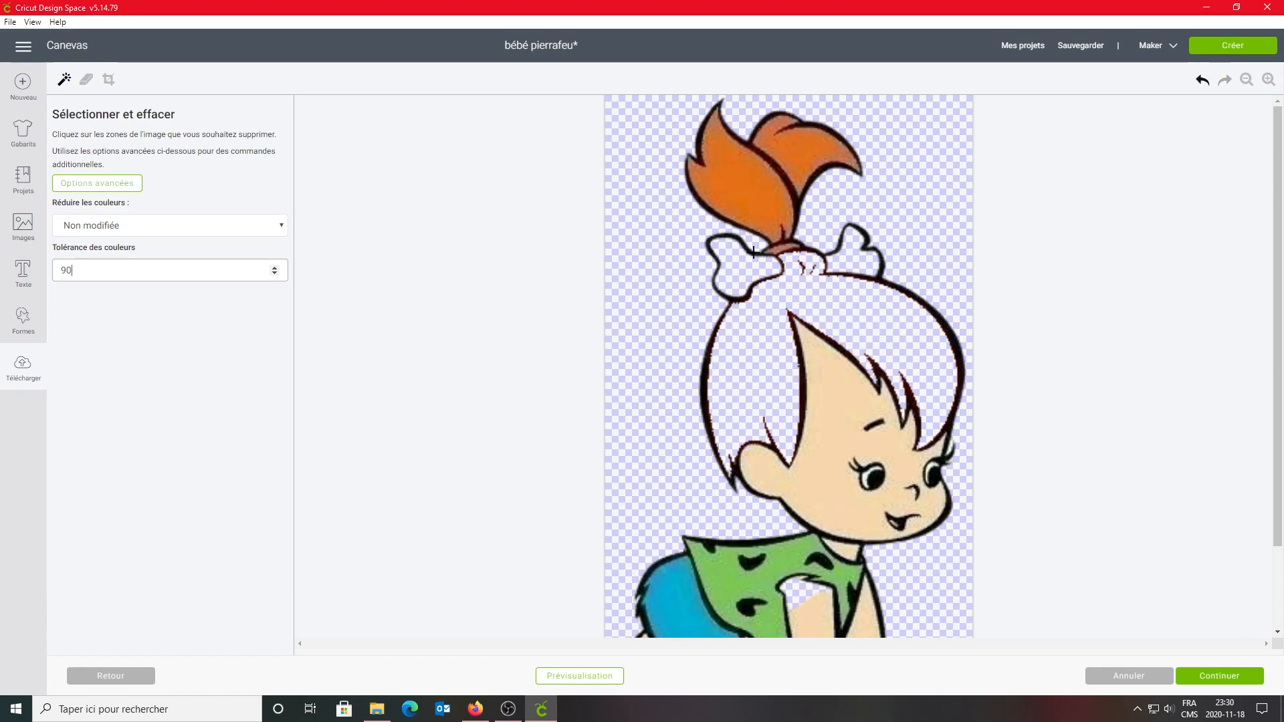
{"action": "left_click", "coordinate": [754, 209]}
{"action": "left_click", "coordinate": [798, 155]}
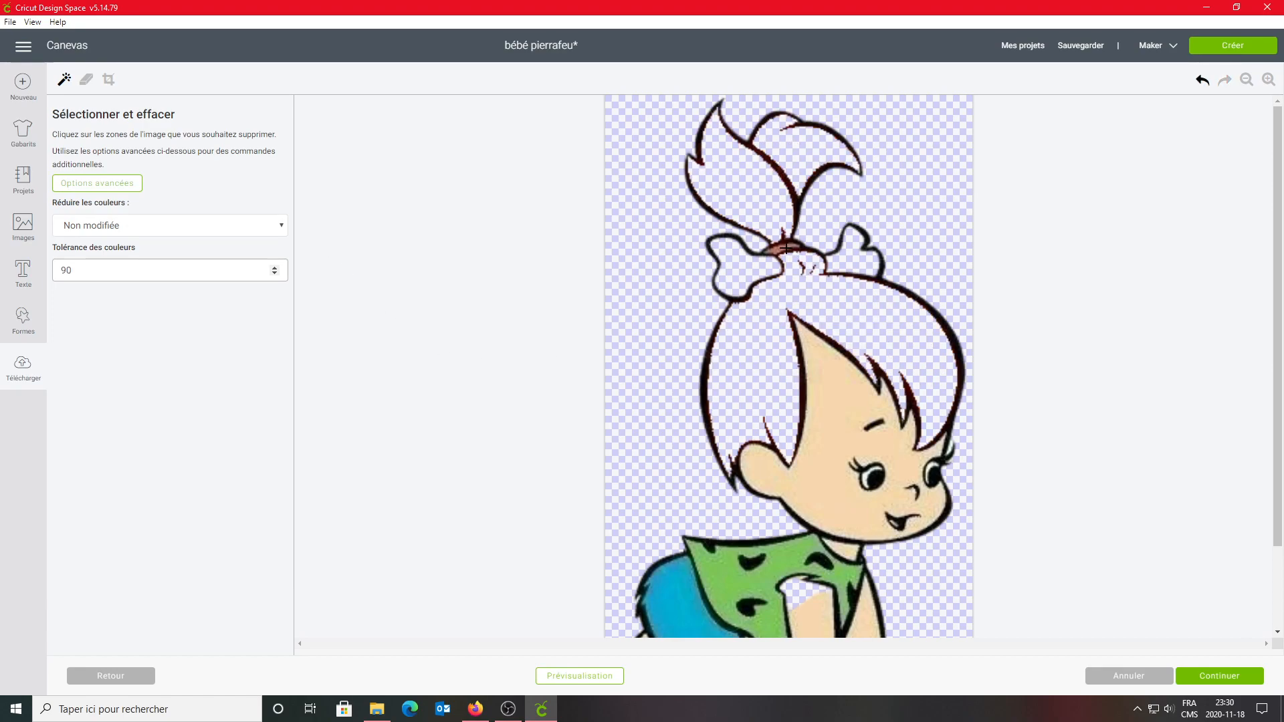
Erase the skin colour of the face and neck, the green of the dress and the blue of the pants
{"action": "left_click", "coordinate": [833, 403]}
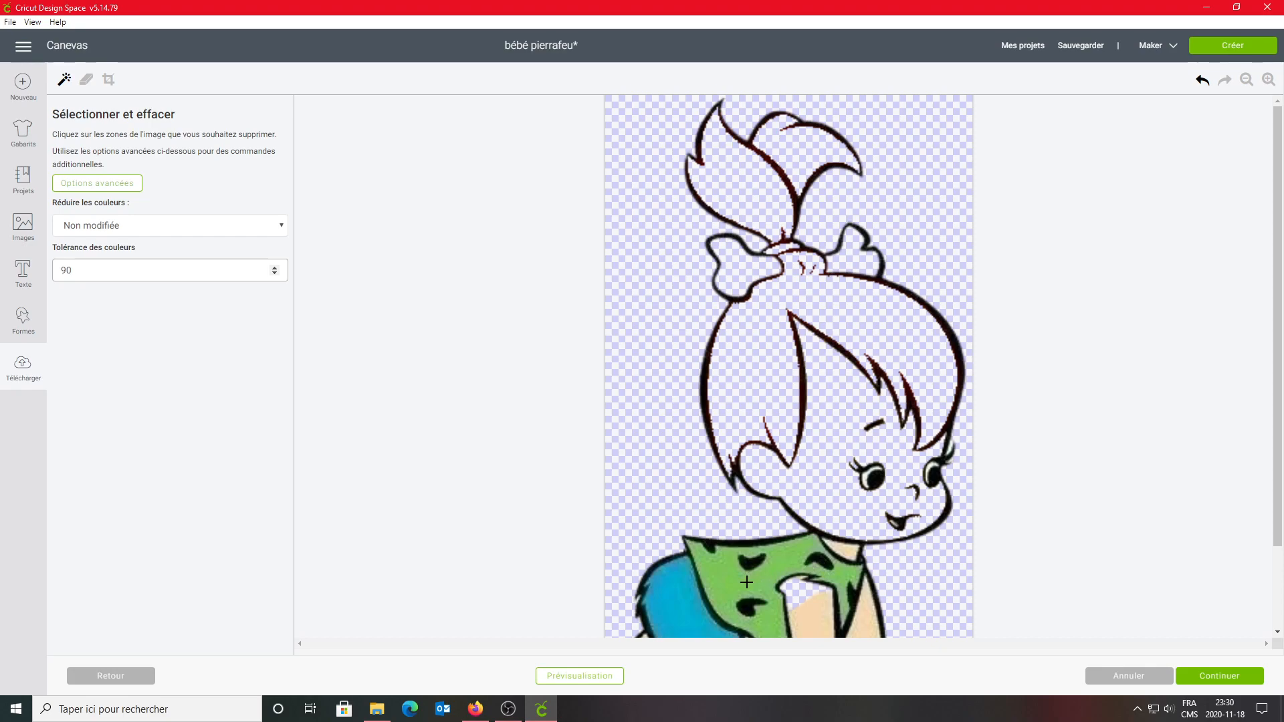
{"action": "left_click", "coordinate": [747, 582]}
{"action": "left_click", "coordinate": [674, 606]}
{"action": "left_click", "coordinate": [848, 552]}
Erase the skin colour from the arms, legs and feet, undoing any accidental removal of the black outline
{"action": "scroll", "coordinate": [949, 558], "scroll_direction": "down", "scroll_amount": 1}
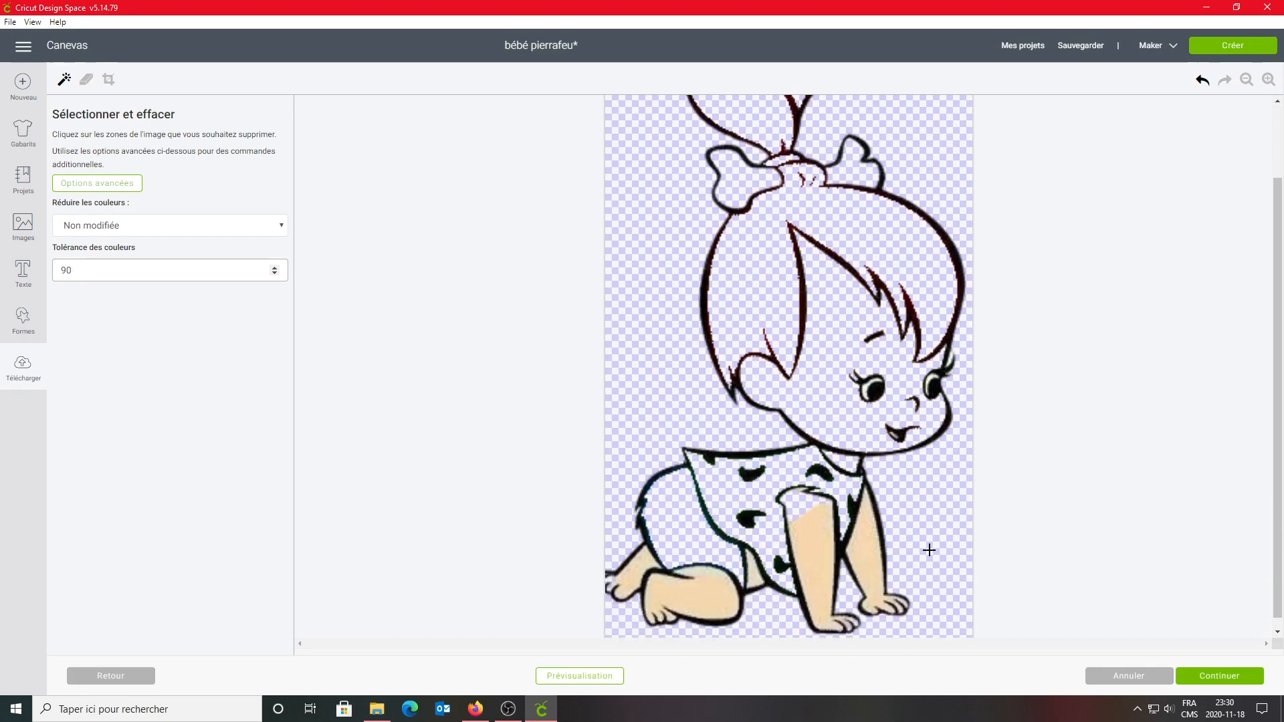
{"action": "left_click", "coordinate": [866, 535]}
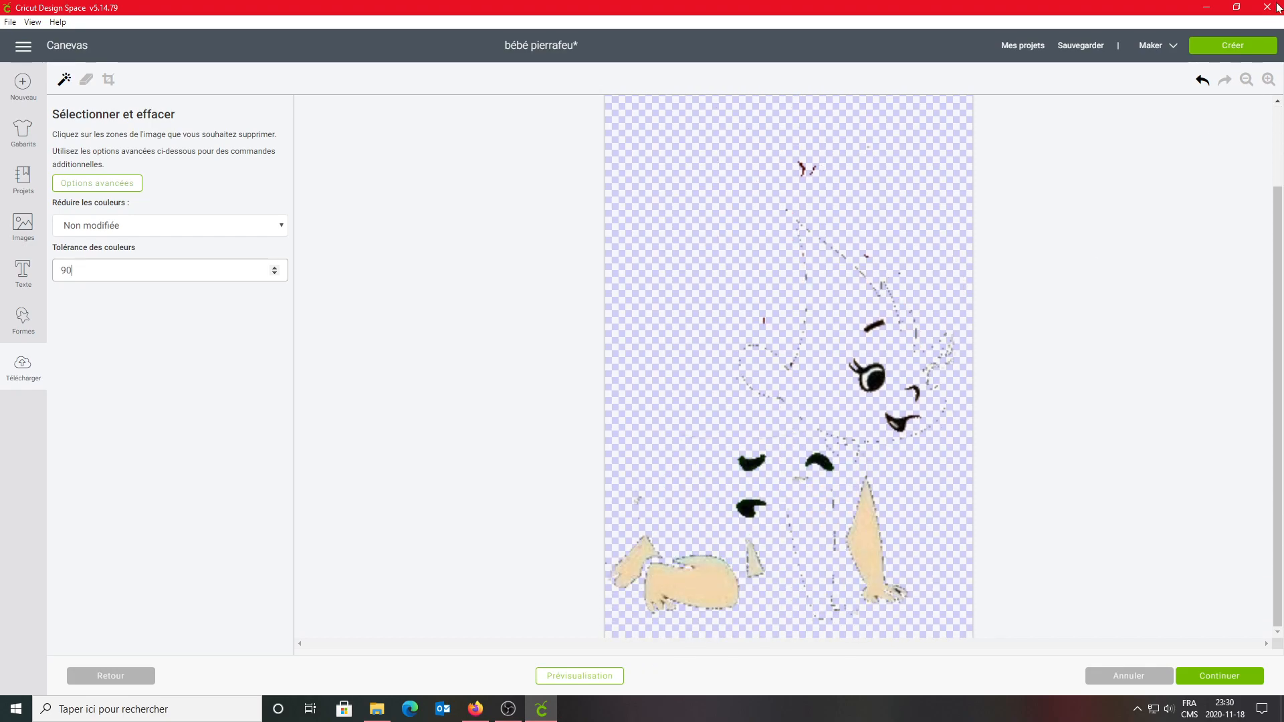
{"action": "left_click", "coordinate": [1203, 79]}
{"action": "left_click", "coordinate": [868, 558]}
{"action": "left_click", "coordinate": [702, 593]}
{"action": "left_click", "coordinate": [624, 574]}
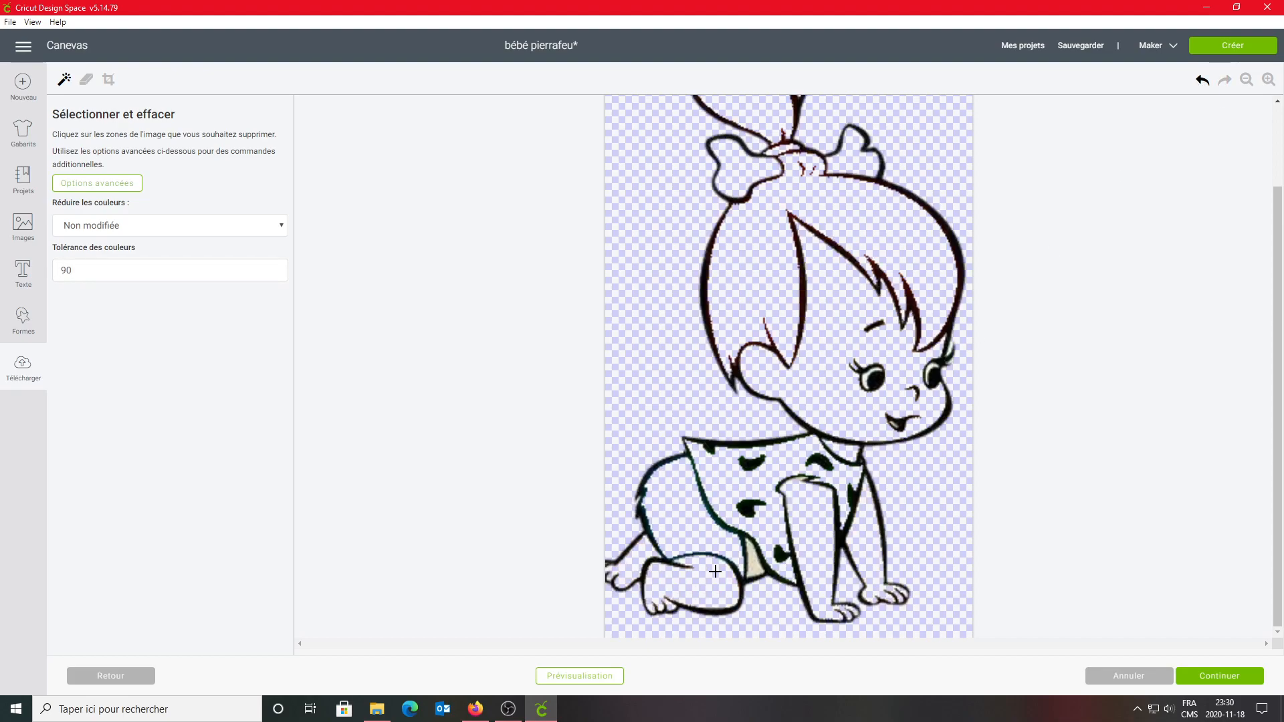
{"action": "left_click", "coordinate": [753, 564]}
Erase the small leftover spots at the mouth and along the top edge of the front arm
{"action": "left_click", "coordinate": [1269, 80]}
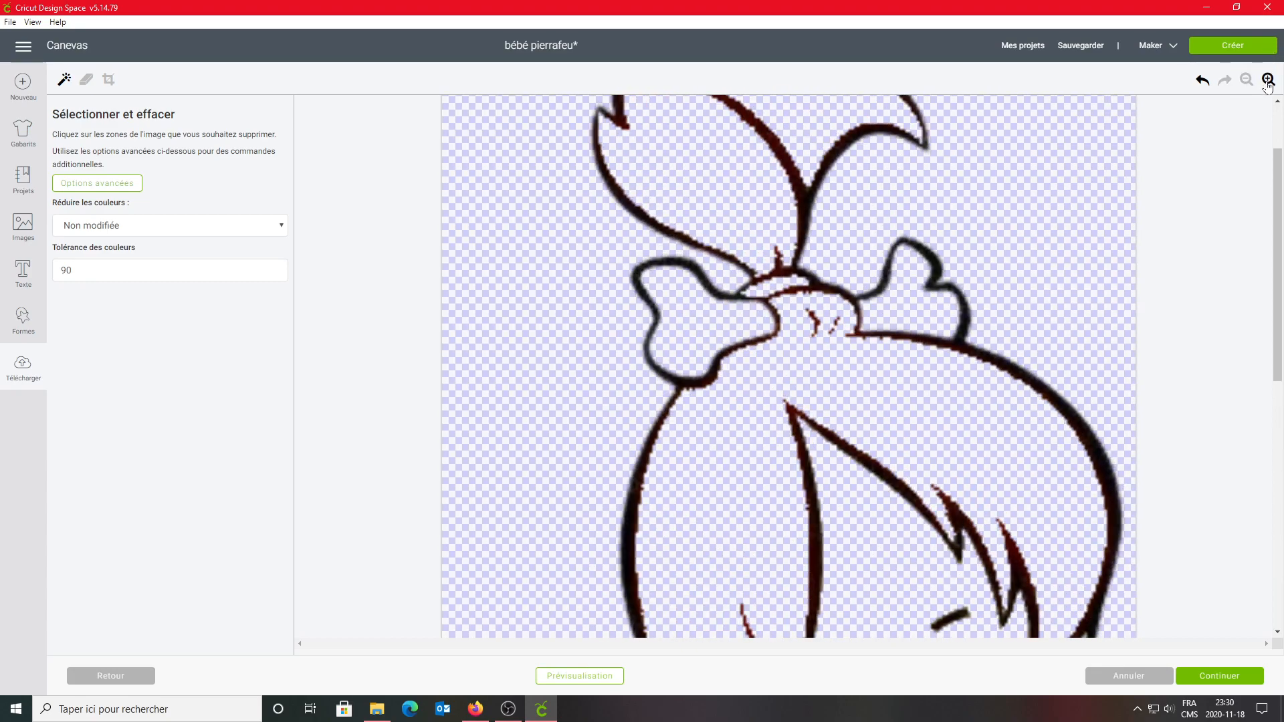
{"action": "left_click", "coordinate": [1269, 80]}
{"action": "scroll", "coordinate": [1170, 279], "scroll_direction": "down", "scroll_amount": 5}
{"action": "scroll", "coordinate": [1134, 362], "scroll_direction": "down", "scroll_amount": 3}
{"action": "left_click", "coordinate": [1020, 213]}
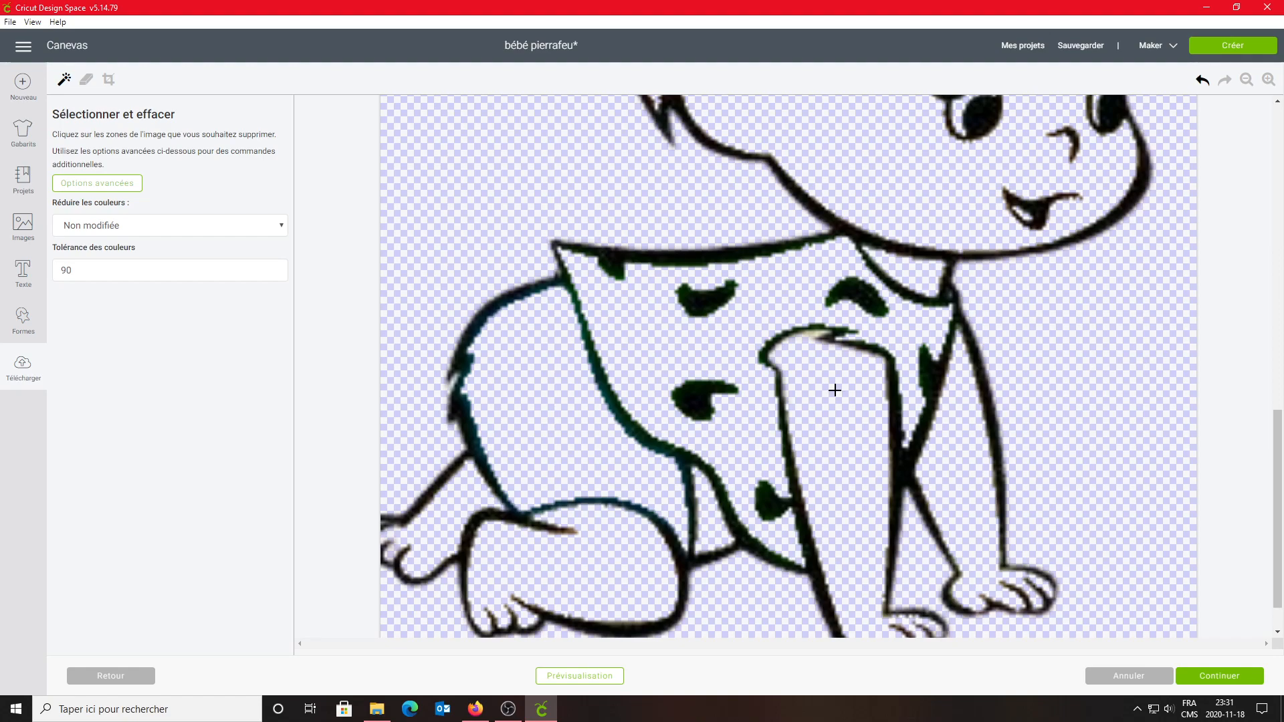
{"action": "left_click", "coordinate": [812, 334]}
{"action": "scroll", "coordinate": [1105, 412], "scroll_direction": "down", "scroll_amount": 1}
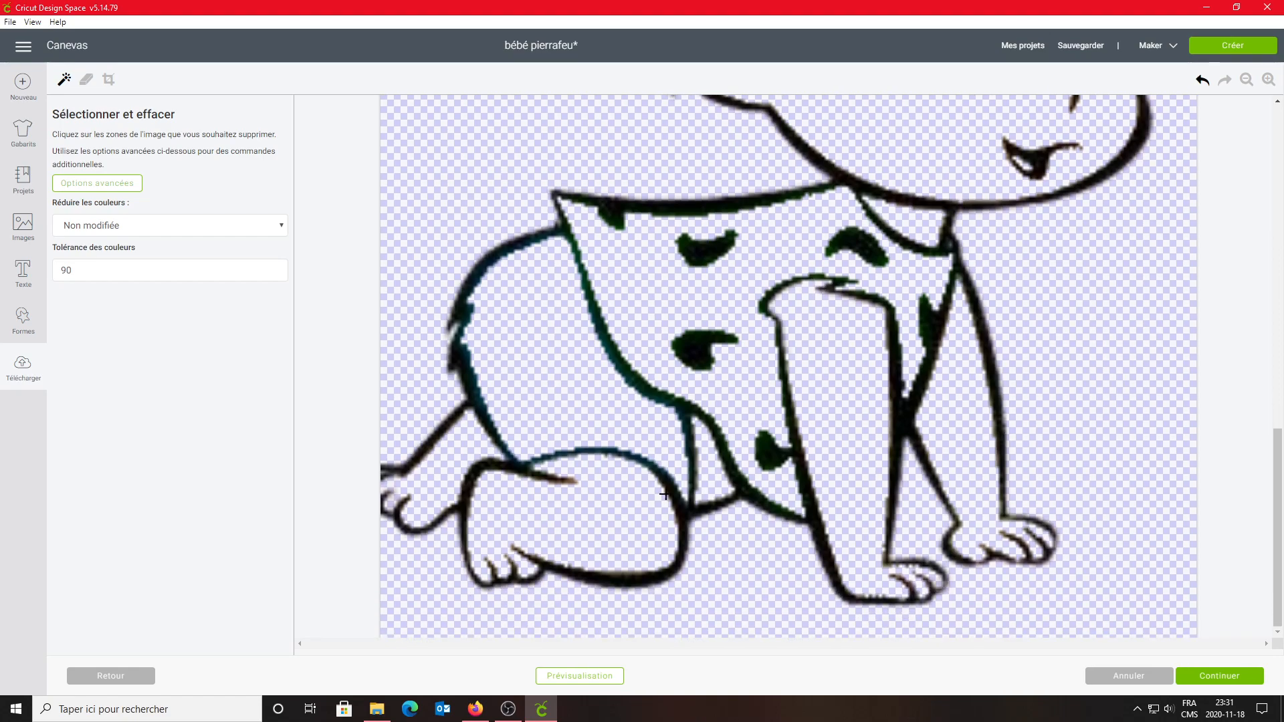
Preview the cut outline and remove the stray speck beside the mouth
{"action": "left_click", "coordinate": [570, 679]}
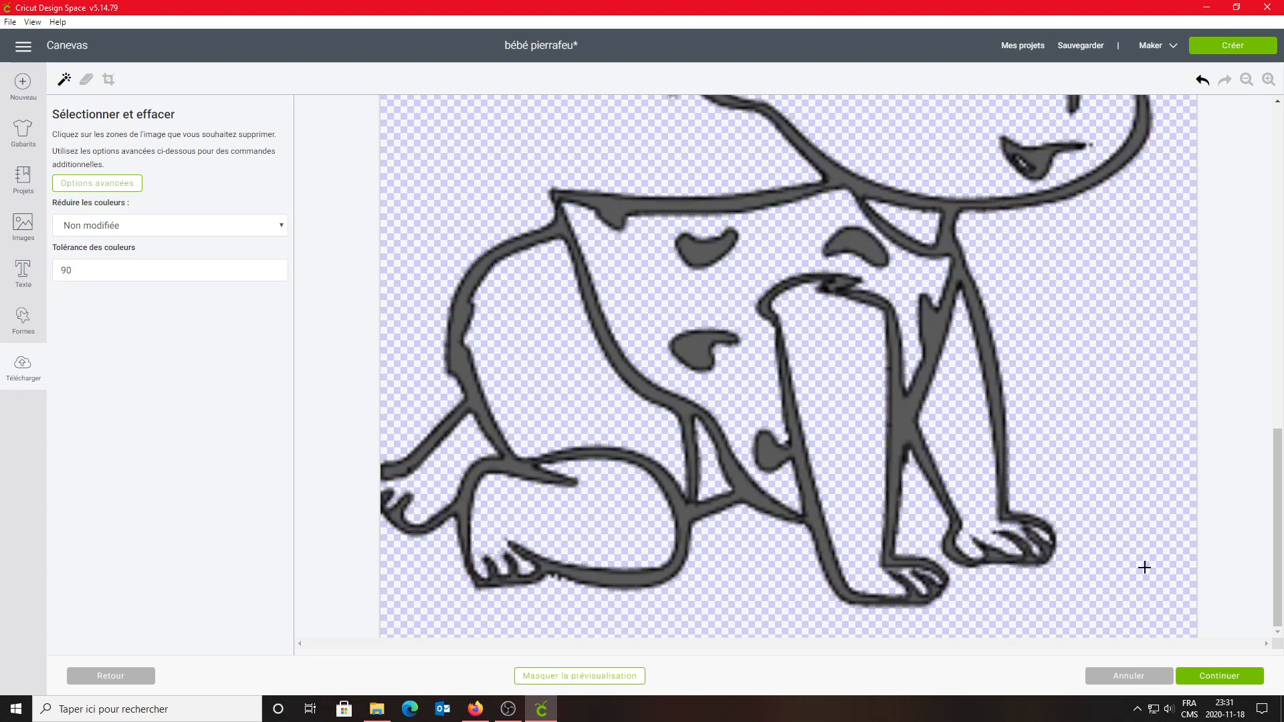
{"action": "scroll", "coordinate": [1145, 567], "scroll_direction": "up", "scroll_amount": 3}
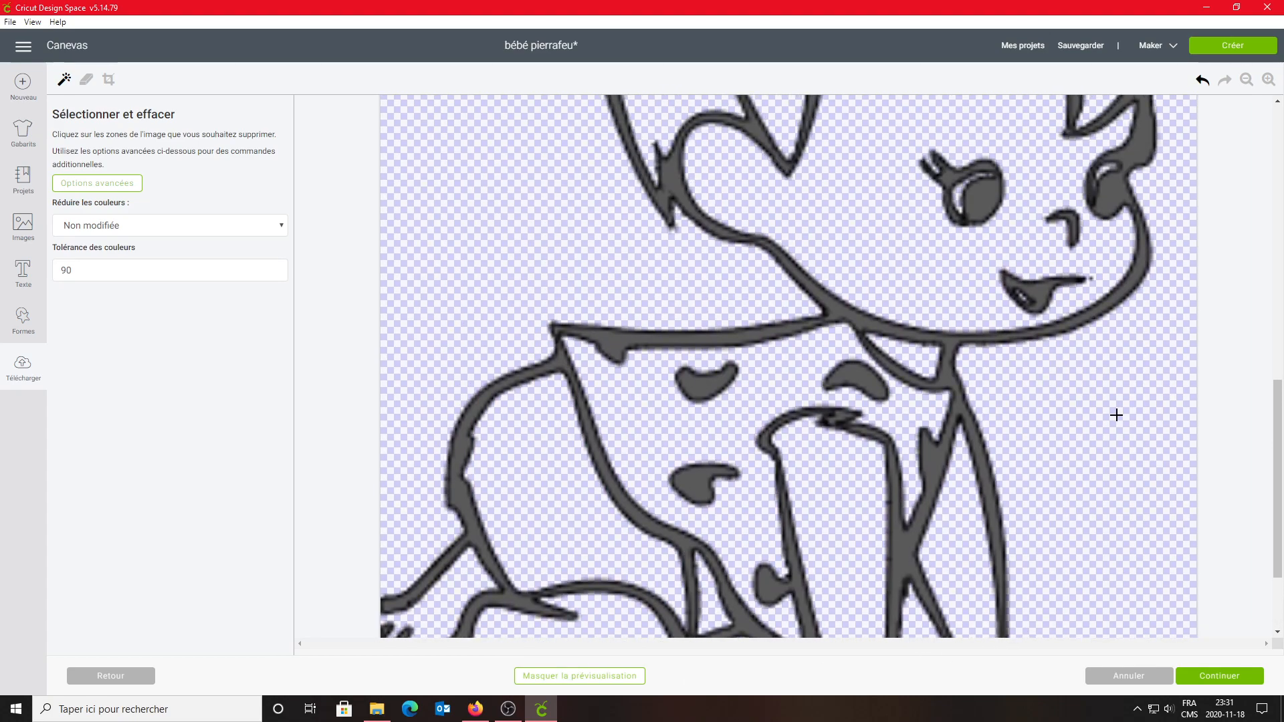
{"action": "left_click", "coordinate": [1093, 277]}
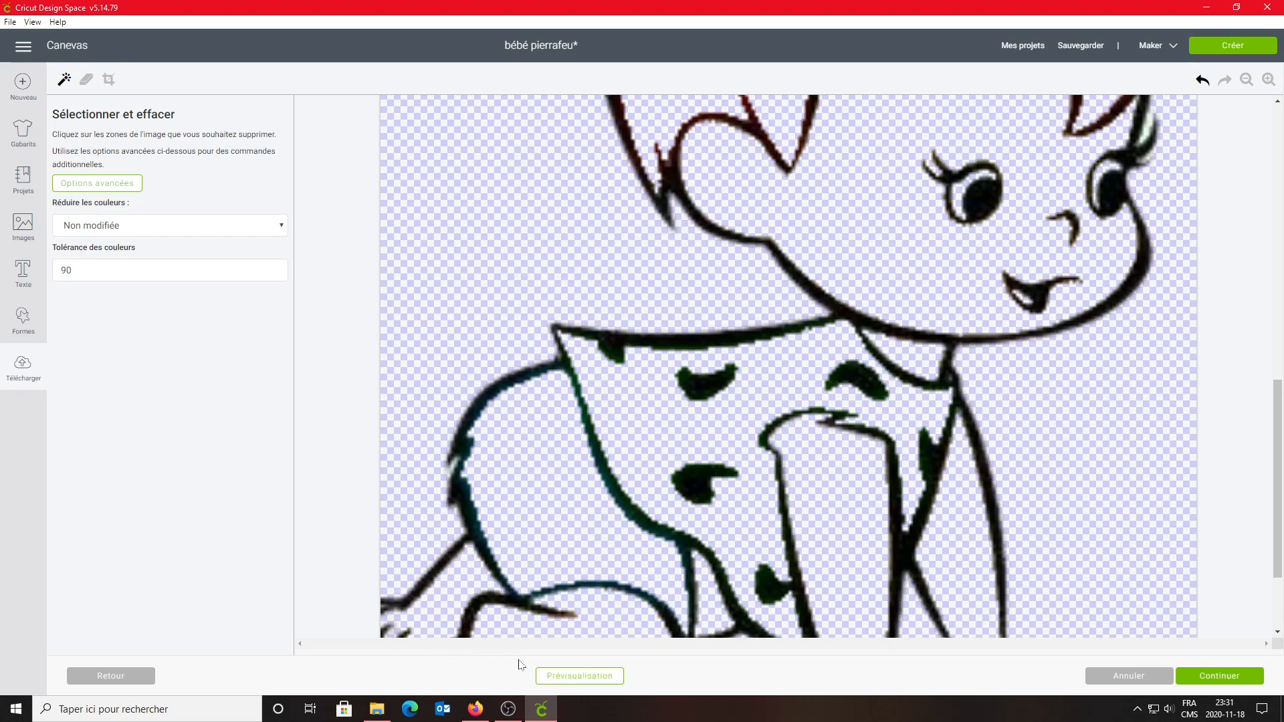
Preview the whole outline and save it as a Print Then Cut image named bébé_Pierrafeu-2
{"action": "left_click", "coordinate": [1247, 80]}
{"action": "left_click", "coordinate": [1248, 87]}
{"action": "left_click", "coordinate": [1248, 87]}
{"action": "left_click", "coordinate": [1248, 87]}
{"action": "left_click", "coordinate": [1248, 87]}
{"action": "left_click", "coordinate": [1248, 88]}
{"action": "left_click", "coordinate": [1248, 88]}
{"action": "left_click", "coordinate": [1248, 88]}
{"action": "left_click", "coordinate": [1248, 88]}
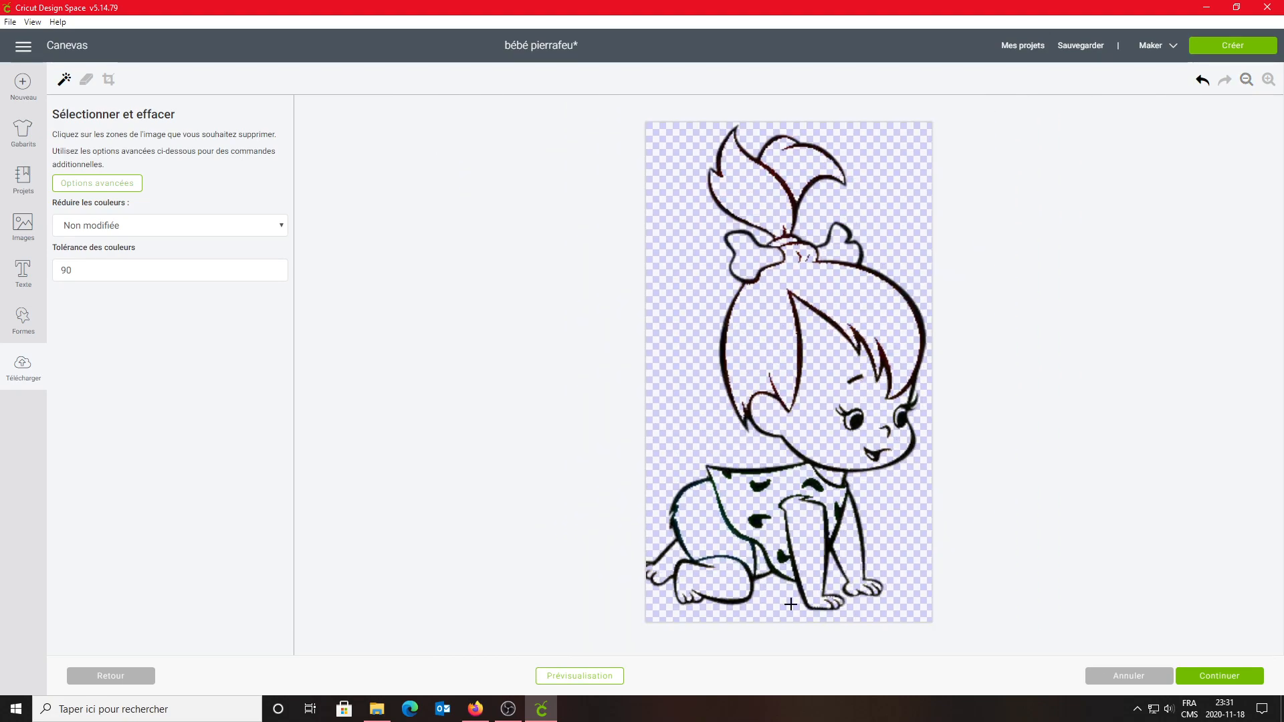
{"action": "left_click", "coordinate": [602, 677]}
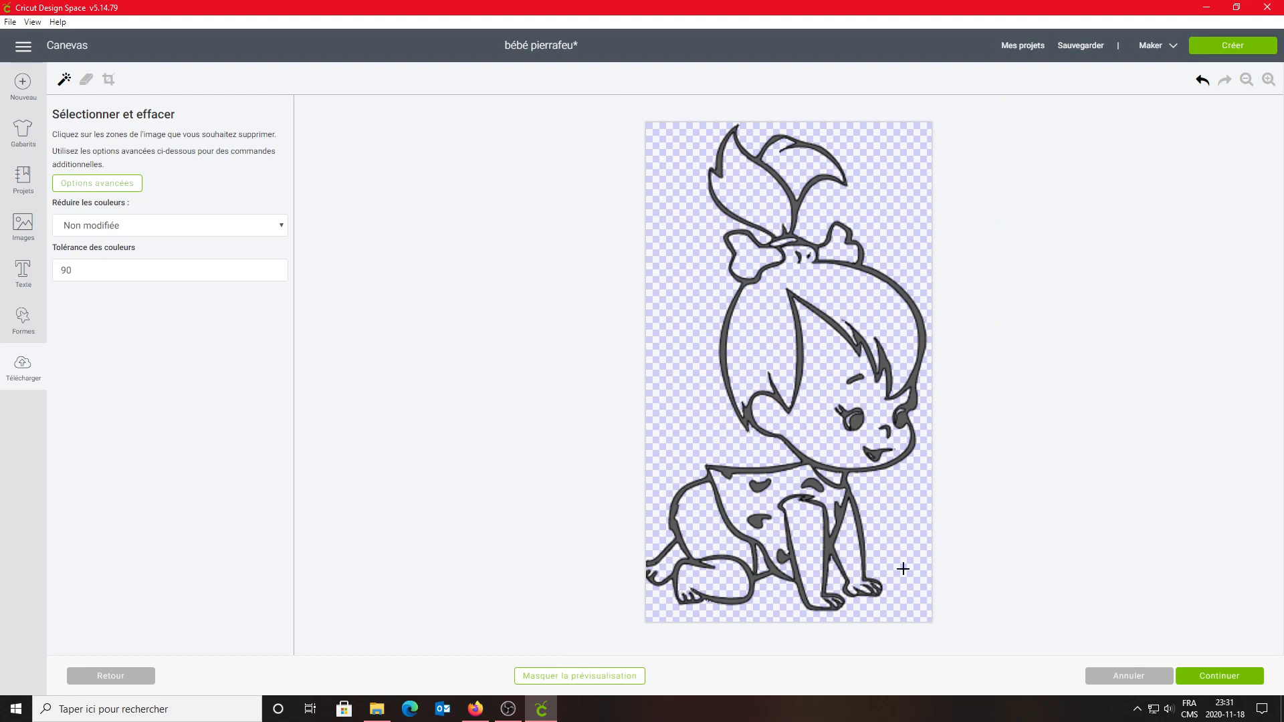
{"action": "left_click", "coordinate": [1214, 684]}
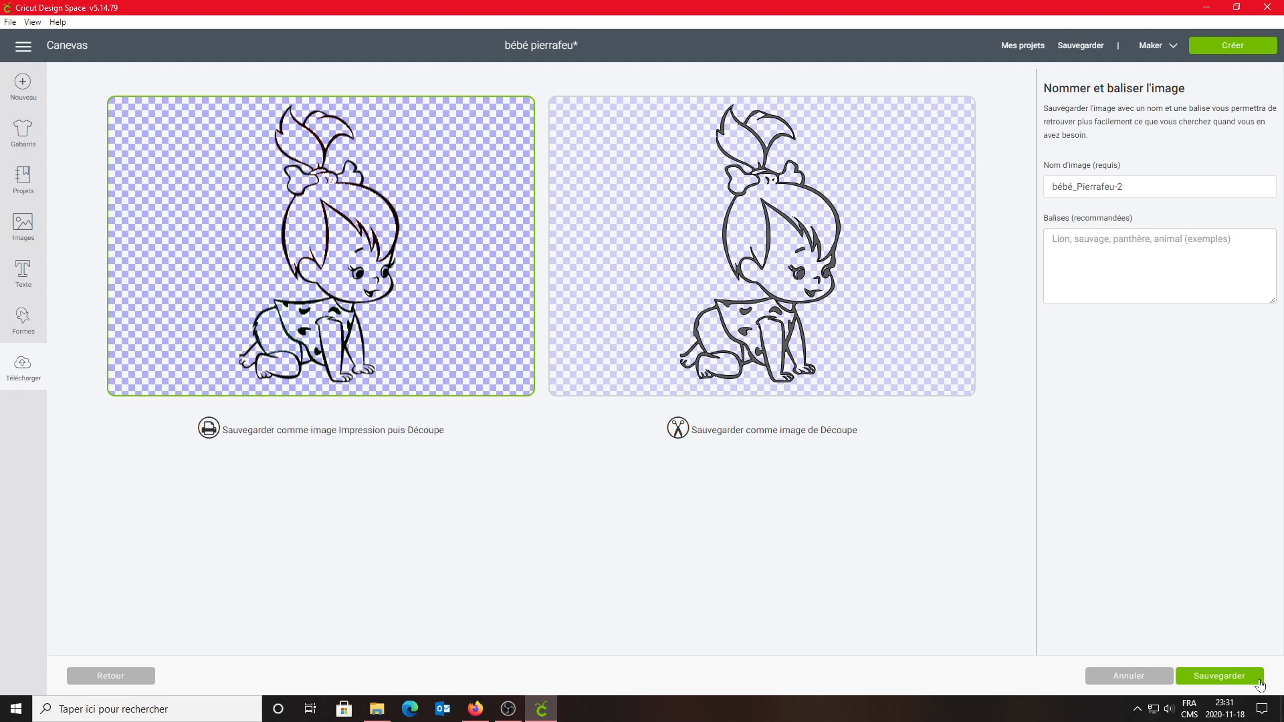
{"action": "left_click", "coordinate": [1225, 679]}
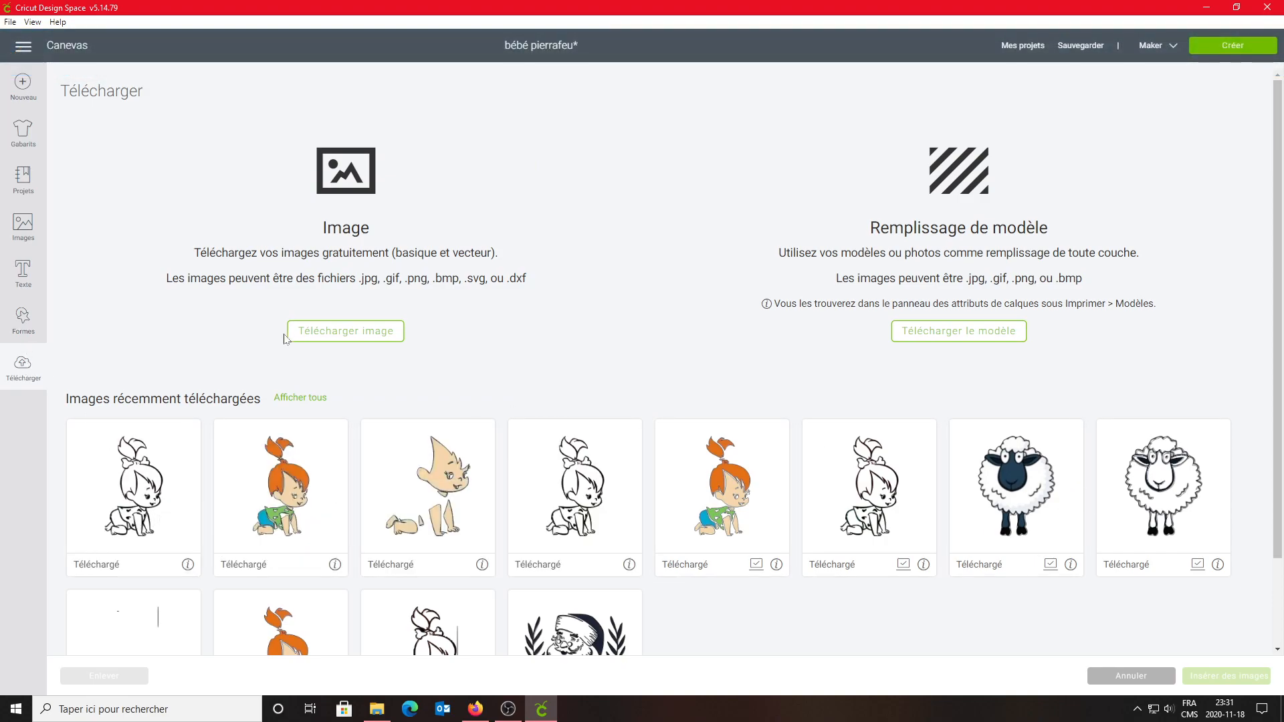
Upload bébé_Pierrafeu-2.png from the Images folder again and set its image type to Complexe
{"action": "left_click", "coordinate": [324, 331]}
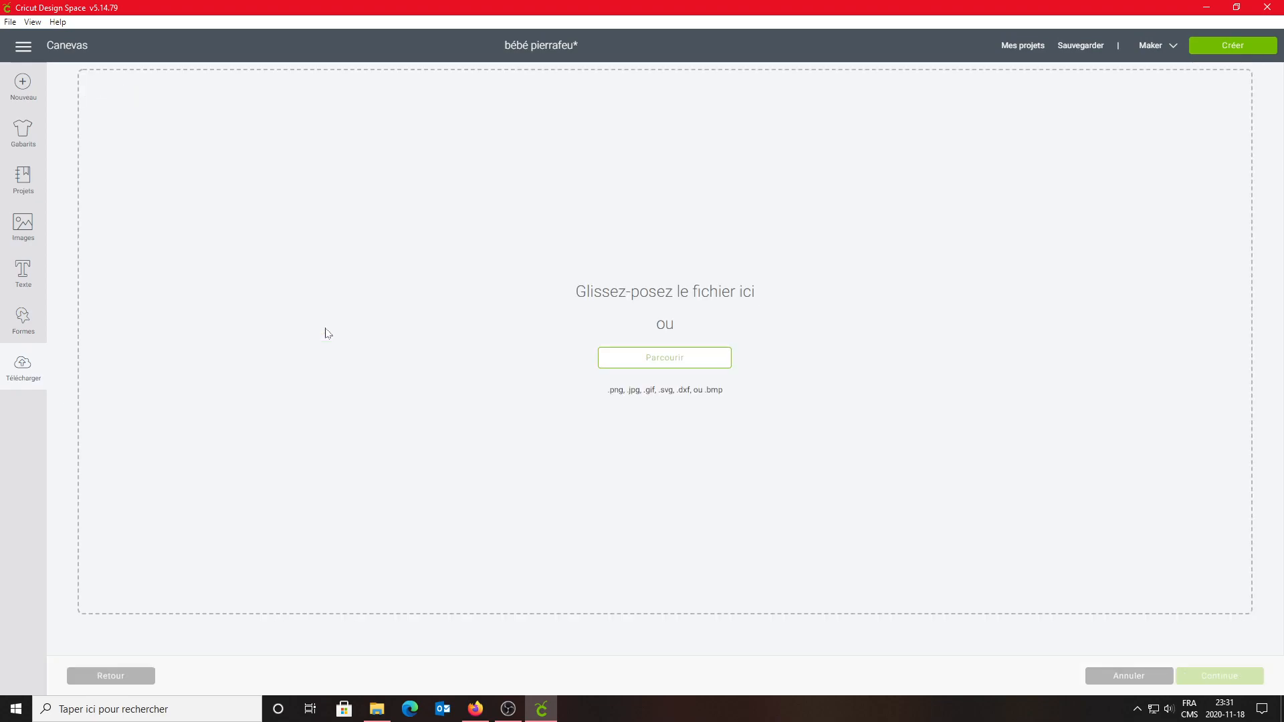
{"action": "left_click", "coordinate": [676, 360]}
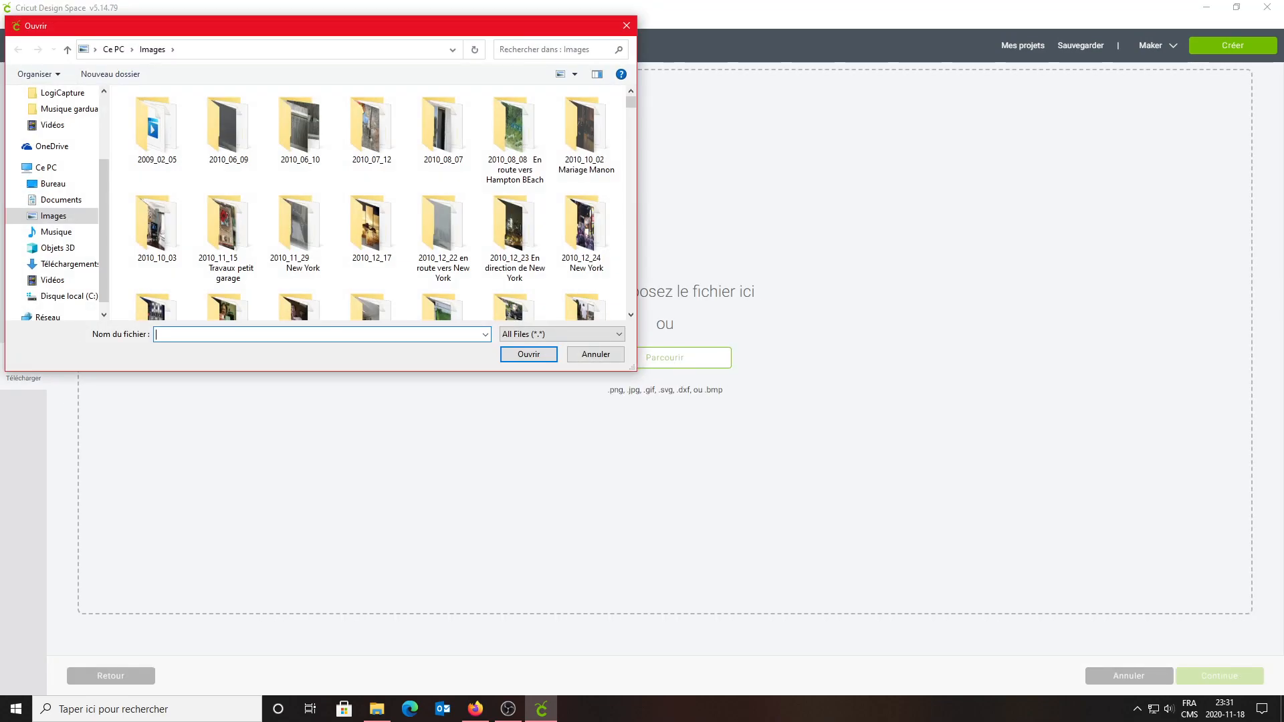
{"action": "type", "text": "bébé"}
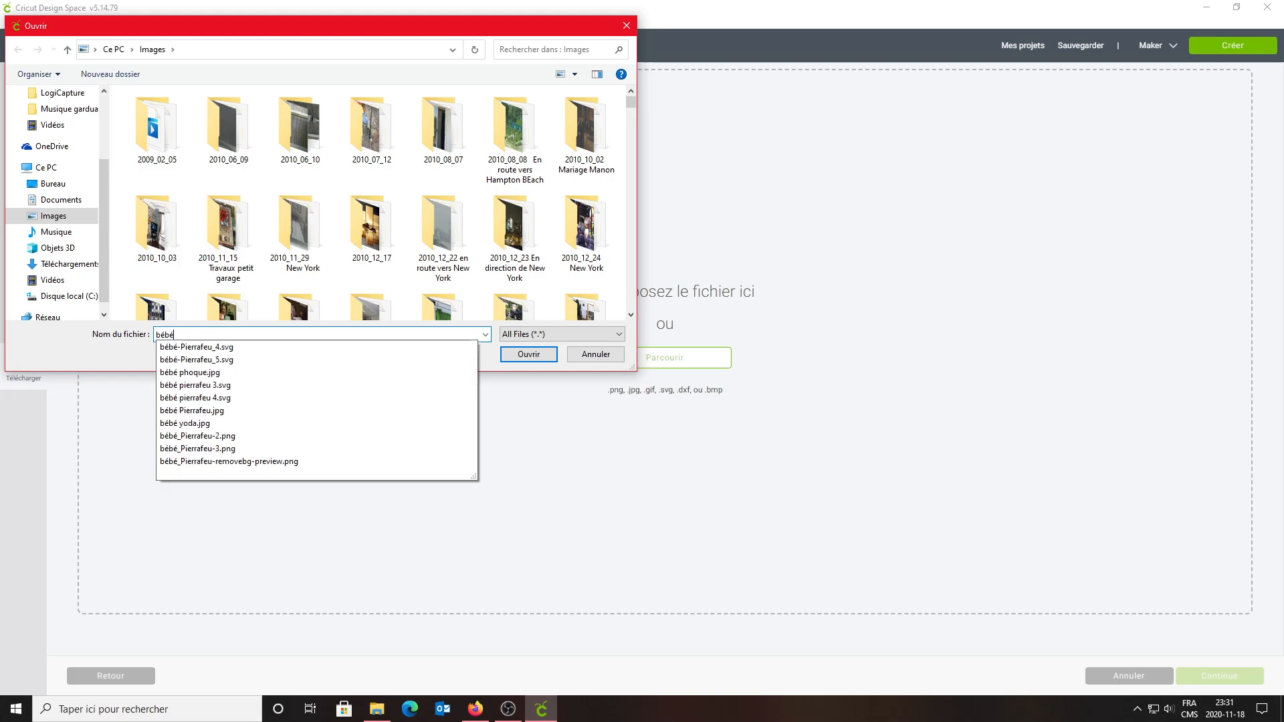
{"action": "left_click", "coordinate": [228, 437]}
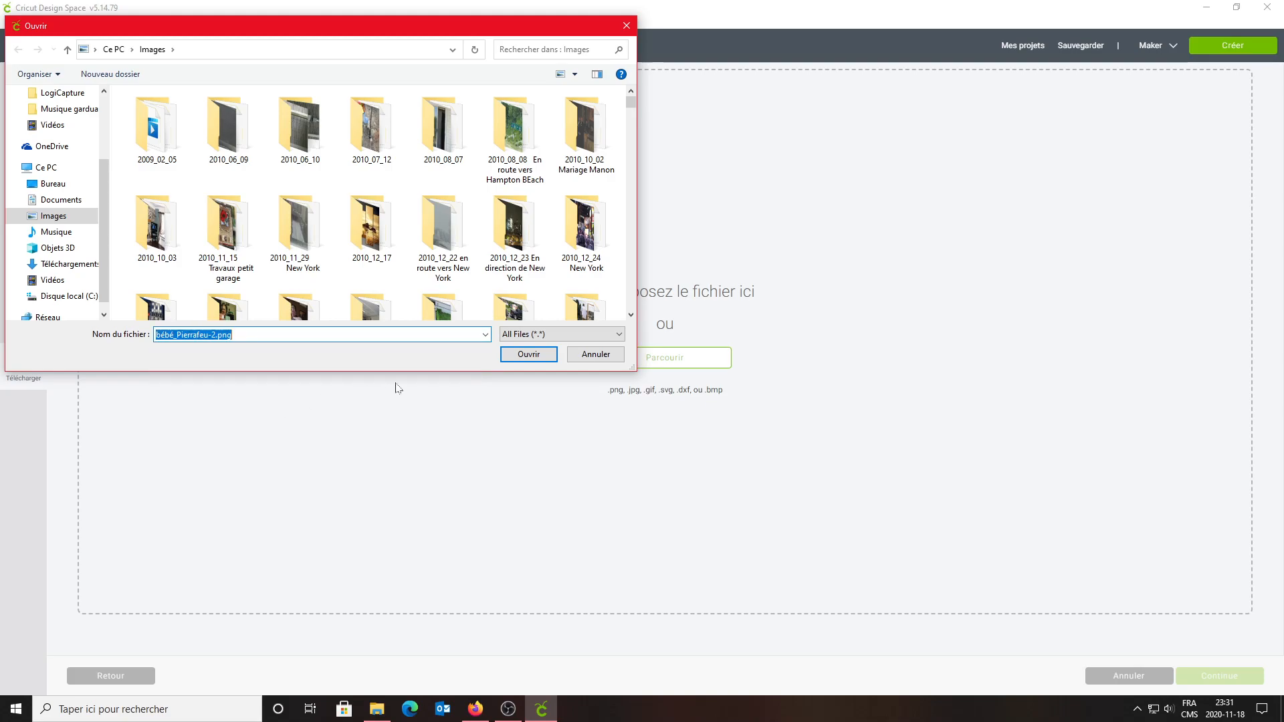
{"action": "left_click", "coordinate": [534, 355]}
{"action": "left_click", "coordinate": [642, 368]}
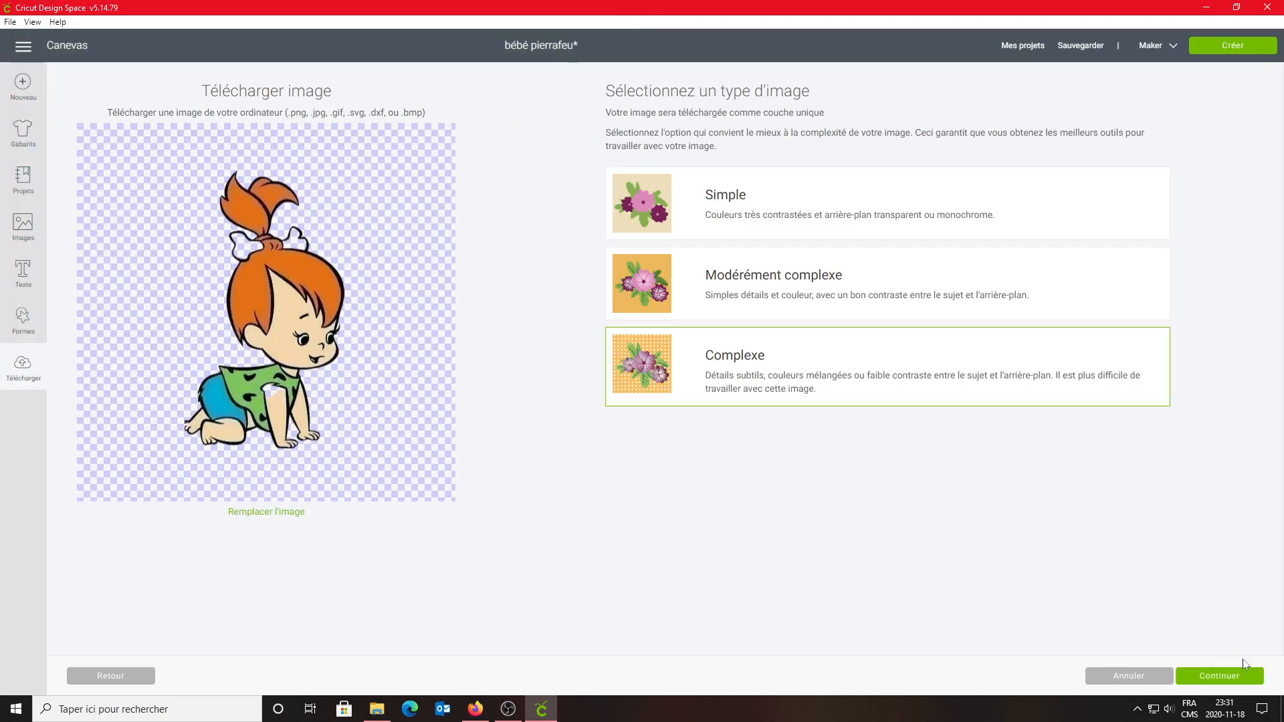
Set the colour tolerance to 95 and erase the black outline around the figure, leaving the colour areas
{"action": "left_click", "coordinate": [1236, 681]}
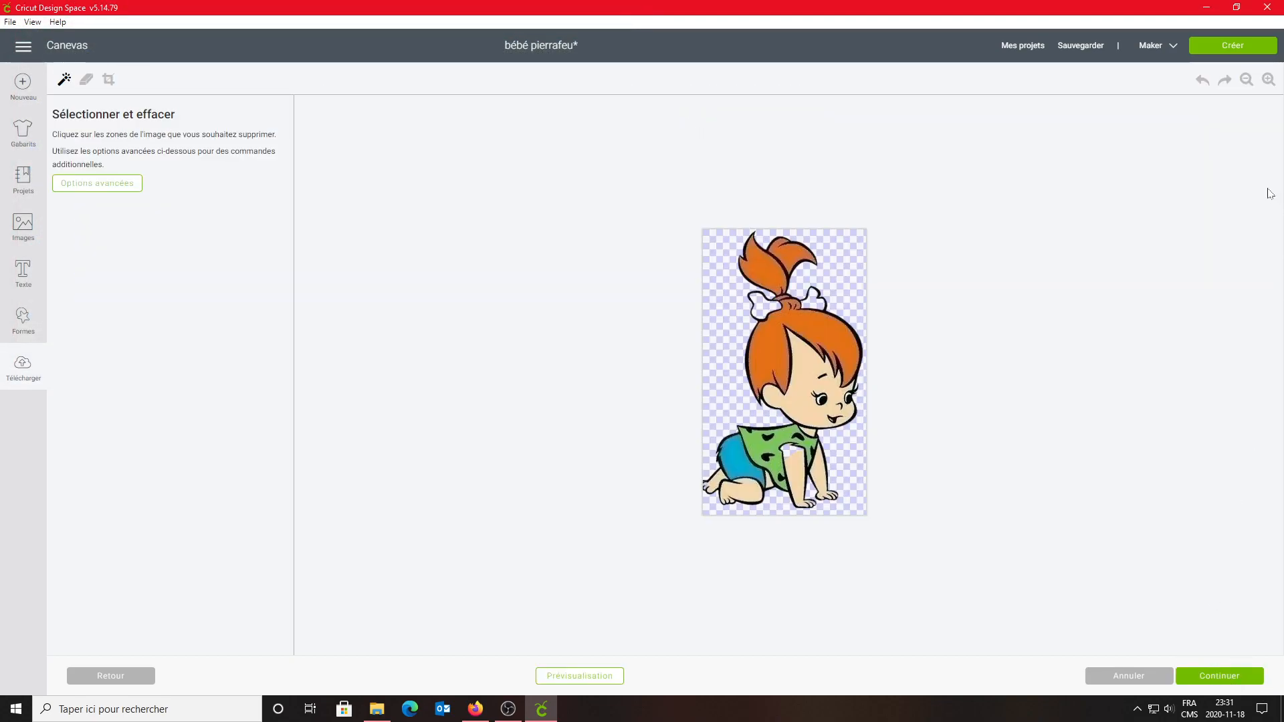
{"action": "left_click", "coordinate": [1269, 81]}
{"action": "left_click", "coordinate": [1270, 83]}
{"action": "left_click", "coordinate": [1270, 83]}
{"action": "left_click", "coordinate": [1270, 83]}
{"action": "left_click", "coordinate": [1270, 83]}
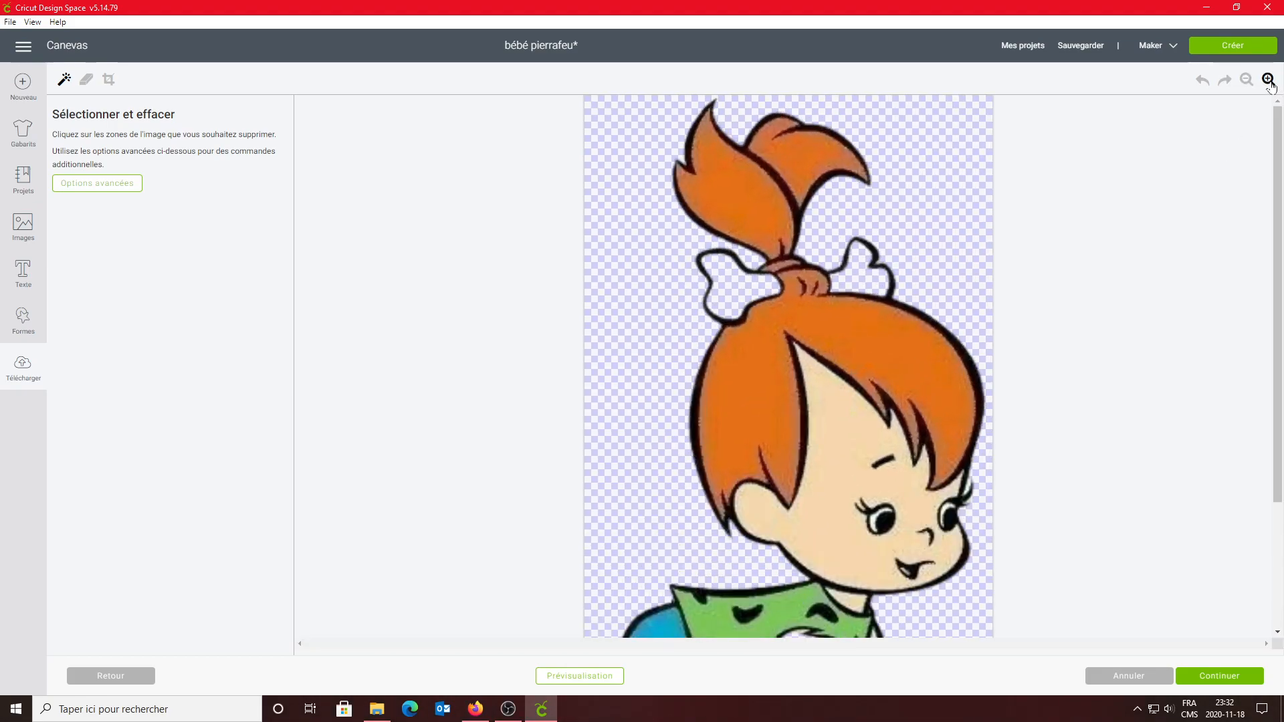
{"action": "left_click", "coordinate": [1270, 83]}
{"action": "left_click", "coordinate": [1271, 83]}
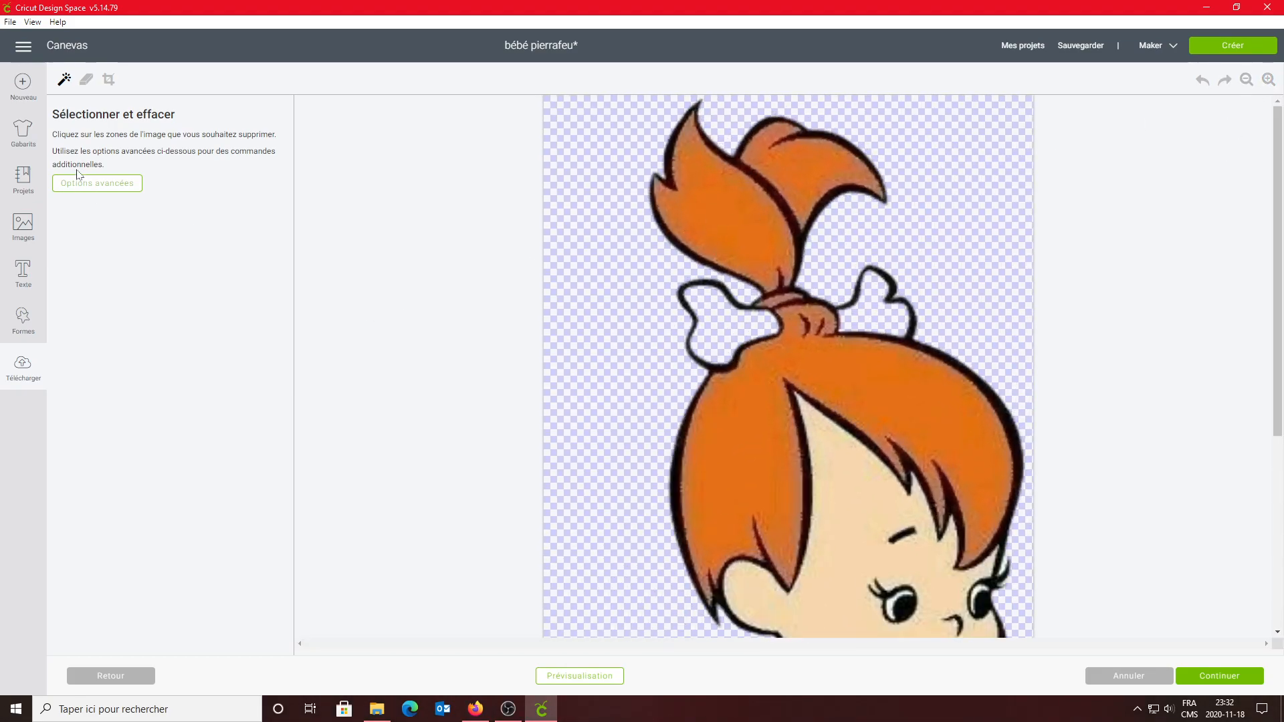
{"action": "left_click", "coordinate": [83, 187]}
{"action": "double_click", "coordinate": [66, 271]}
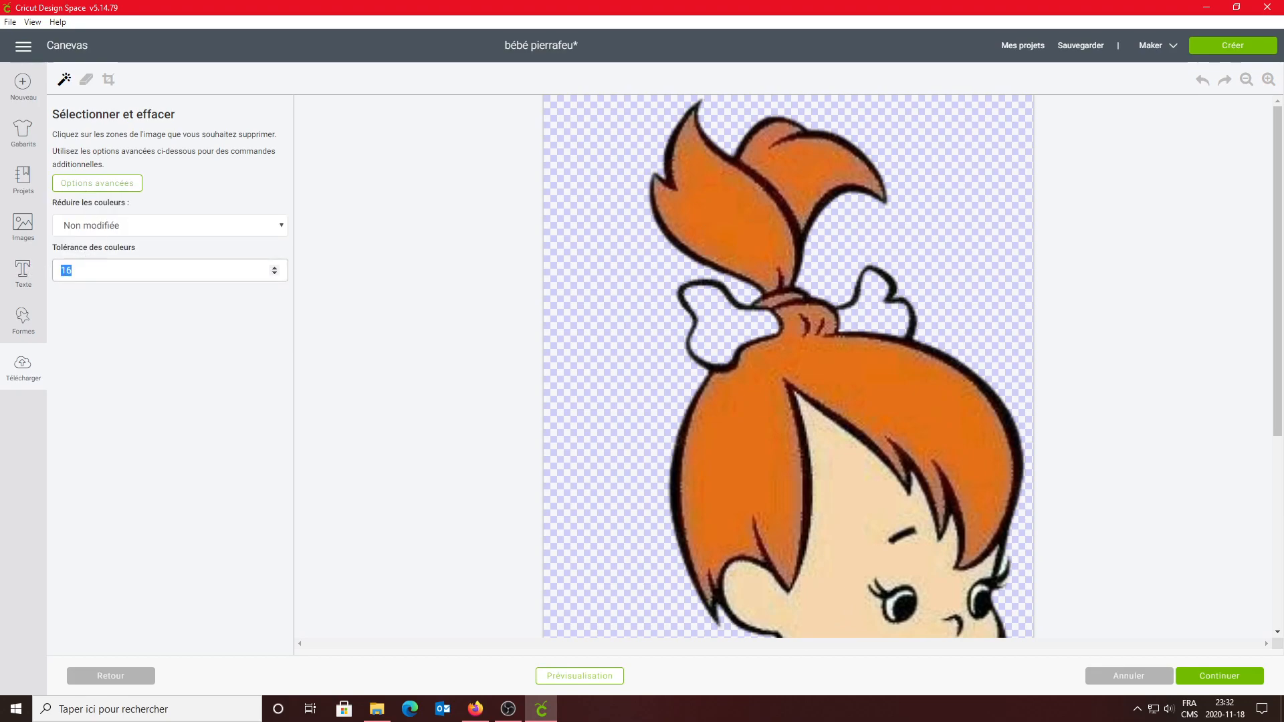
{"action": "type", "text": "95"}
{"action": "left_click", "coordinate": [681, 256]}
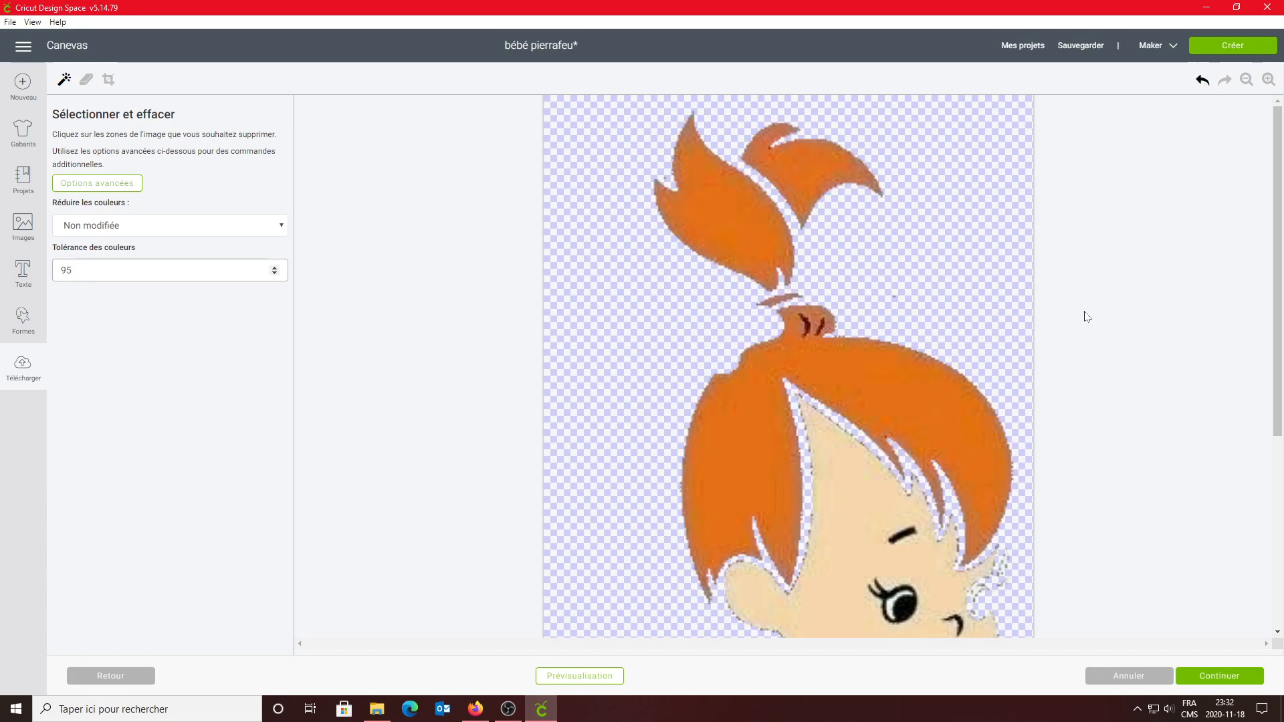
Preview the cut shape and erase the stray specks behind the blue pants and beside the far eyelashes with a smaller eraser
{"action": "scroll", "coordinate": [1036, 471], "scroll_direction": "down", "scroll_amount": 3}
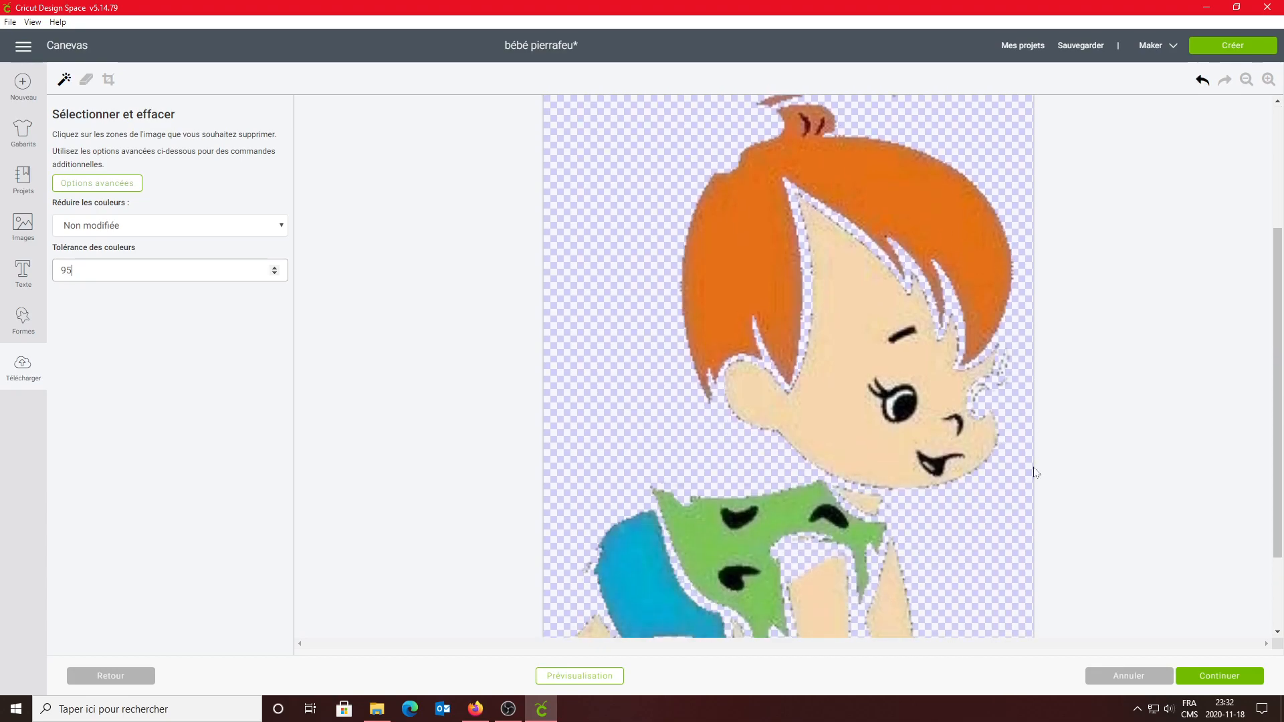
{"action": "scroll", "coordinate": [1003, 468], "scroll_direction": "down", "scroll_amount": 2}
{"action": "left_click", "coordinate": [579, 677]}
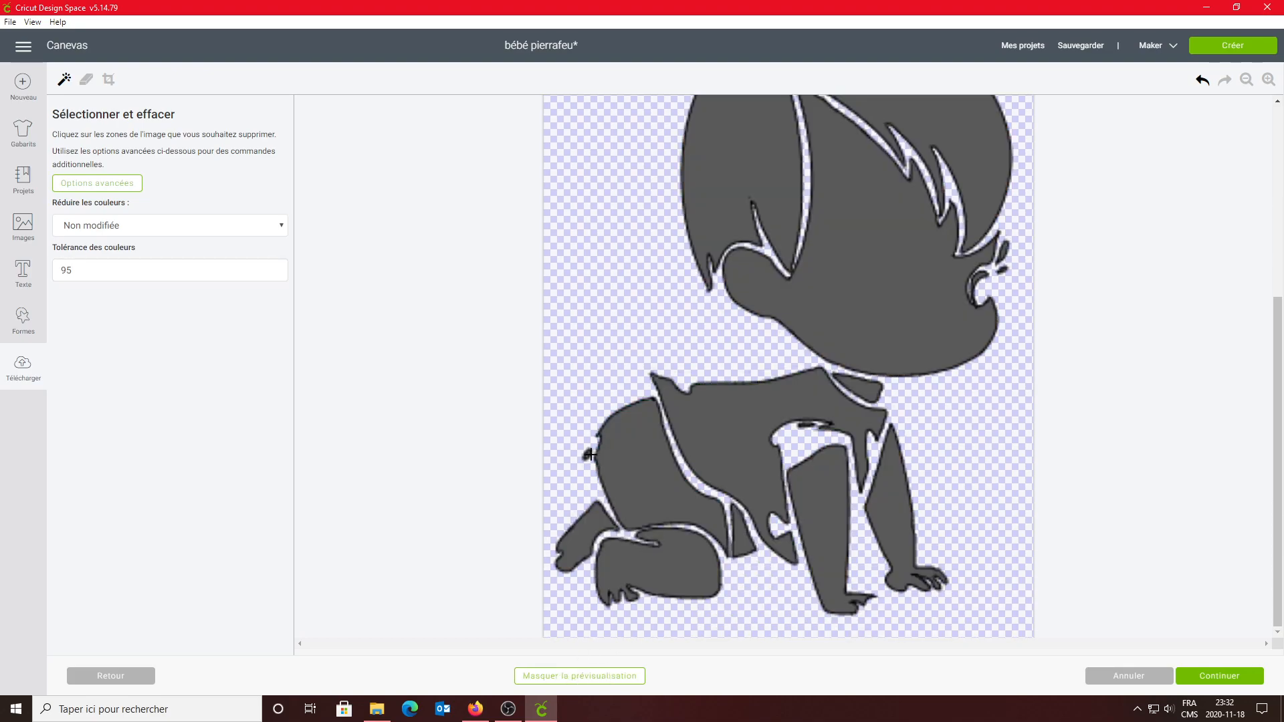
{"action": "left_click", "coordinate": [590, 455]}
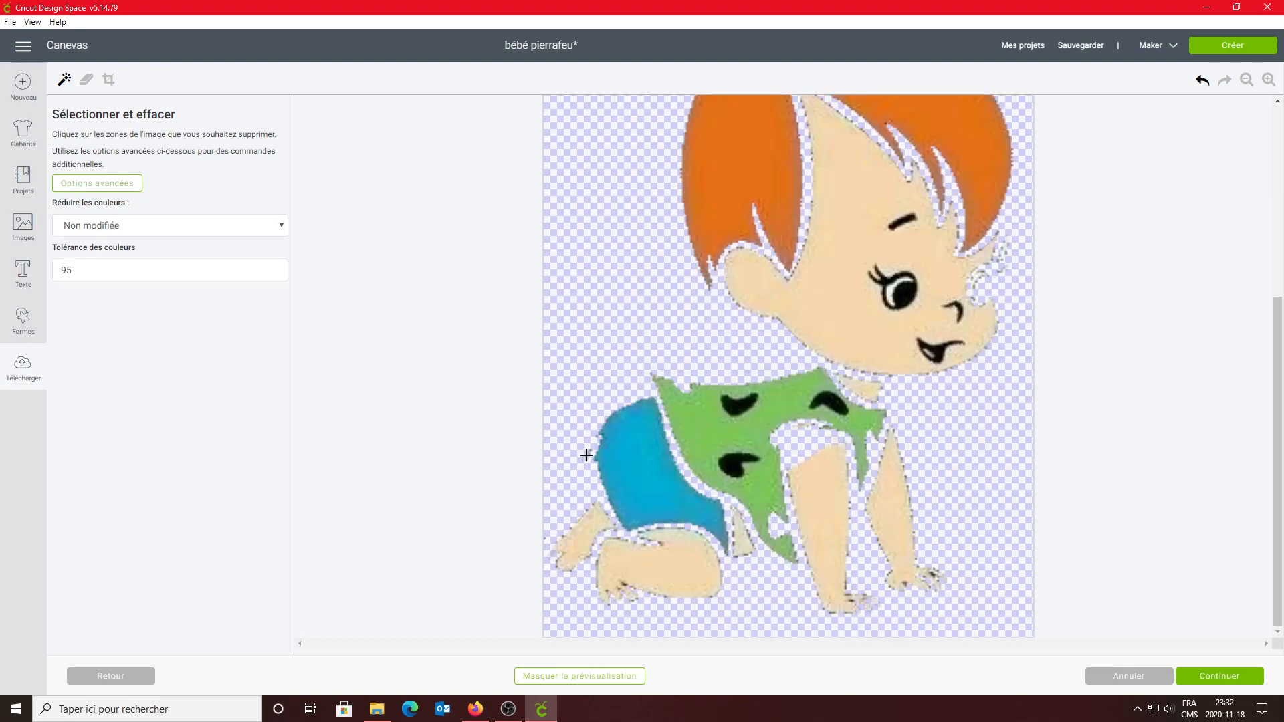
{"action": "left_click", "coordinate": [85, 81]}
{"action": "left_click_drag", "start_coordinate": [99, 176], "coordinate": [85, 177]}
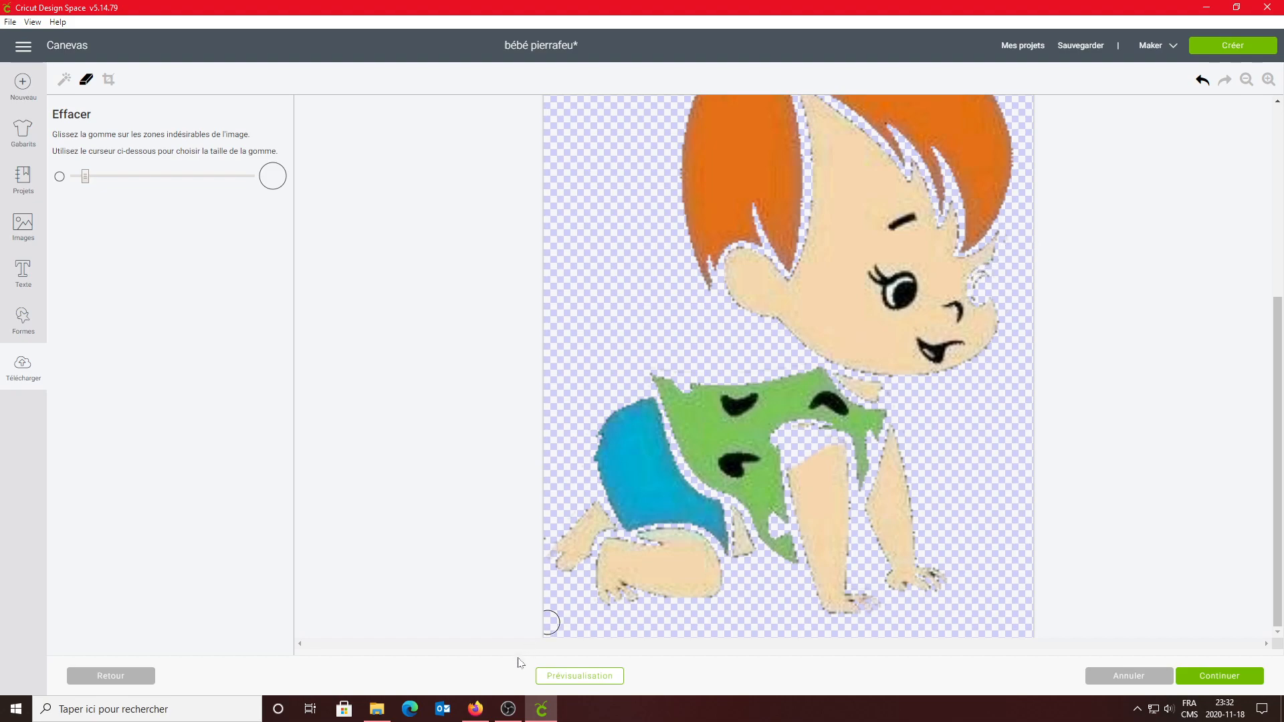
{"action": "left_click", "coordinate": [559, 677]}
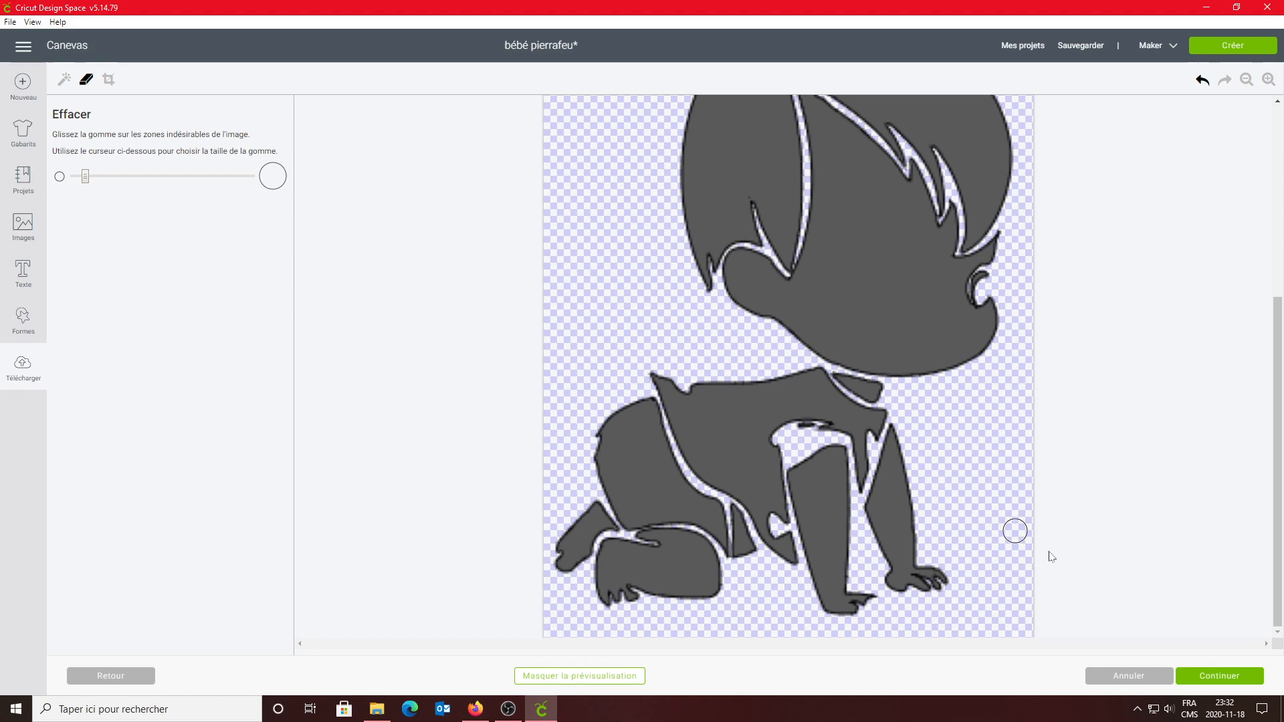
Remove leftover outline remnants around the far eye and above the front arm, checking them in the cut preview
{"action": "left_click", "coordinate": [64, 79]}
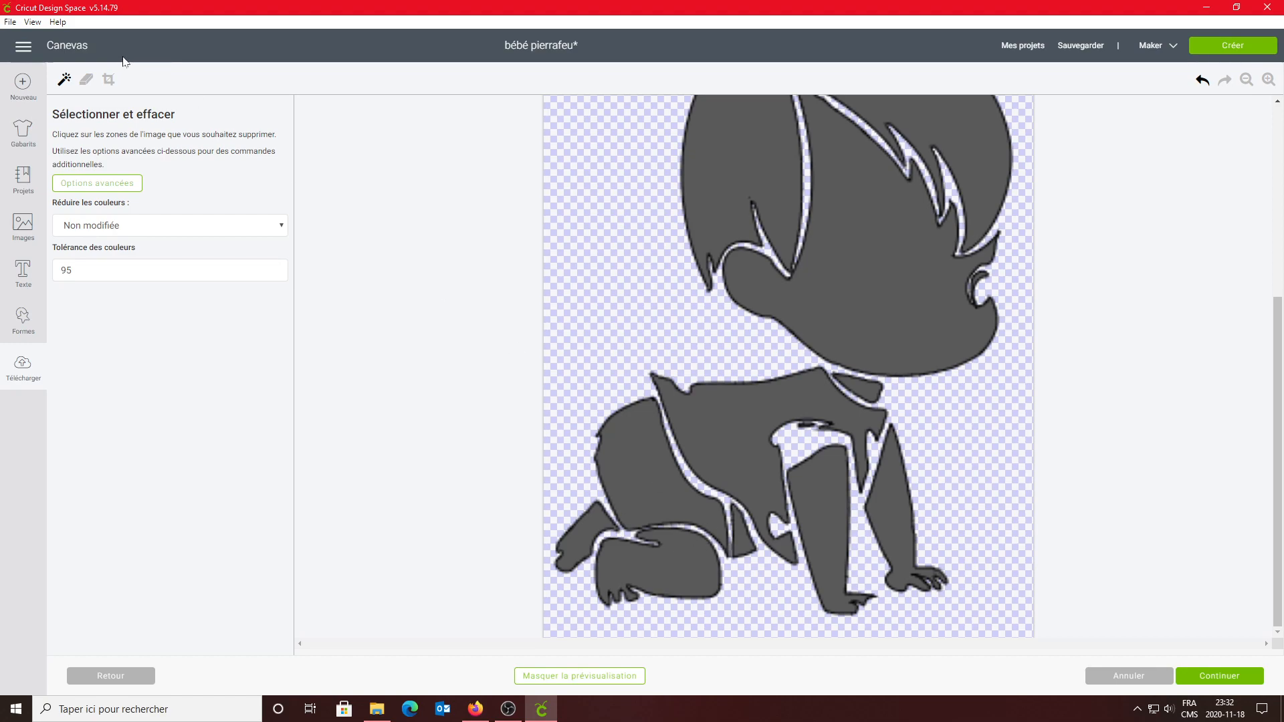
{"action": "left_click", "coordinate": [730, 543]}
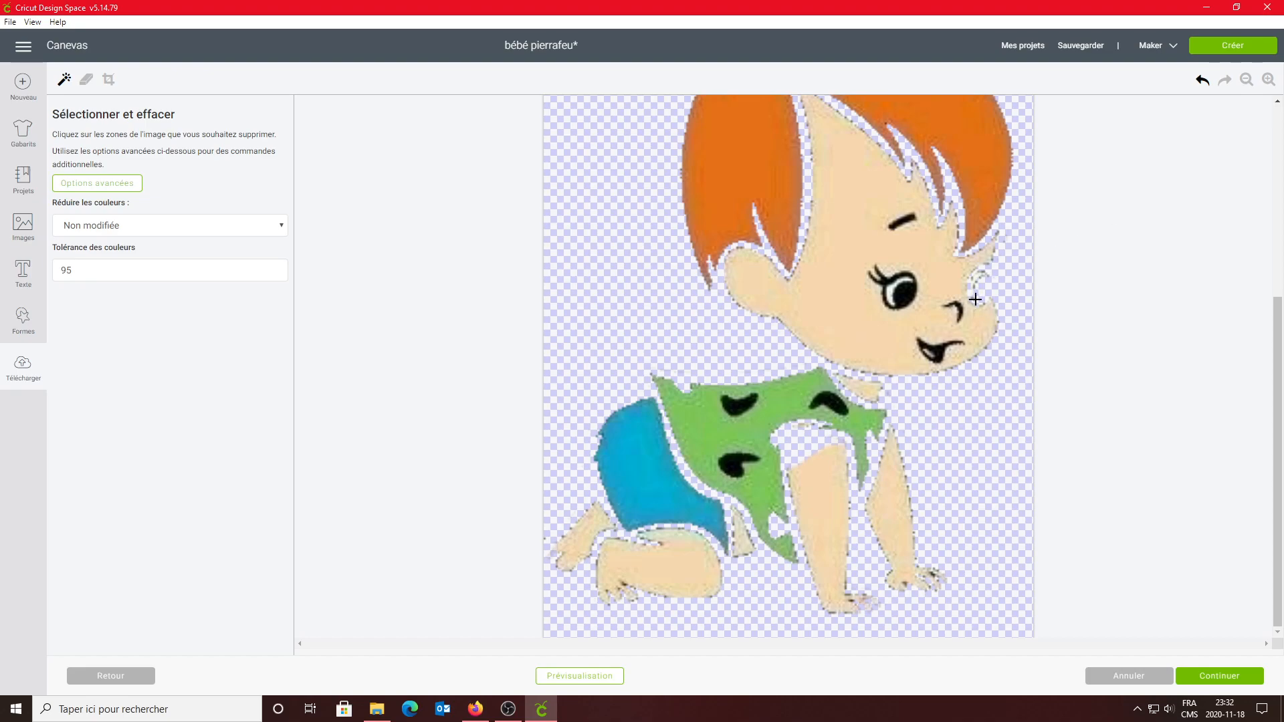
{"action": "left_click", "coordinate": [580, 678]}
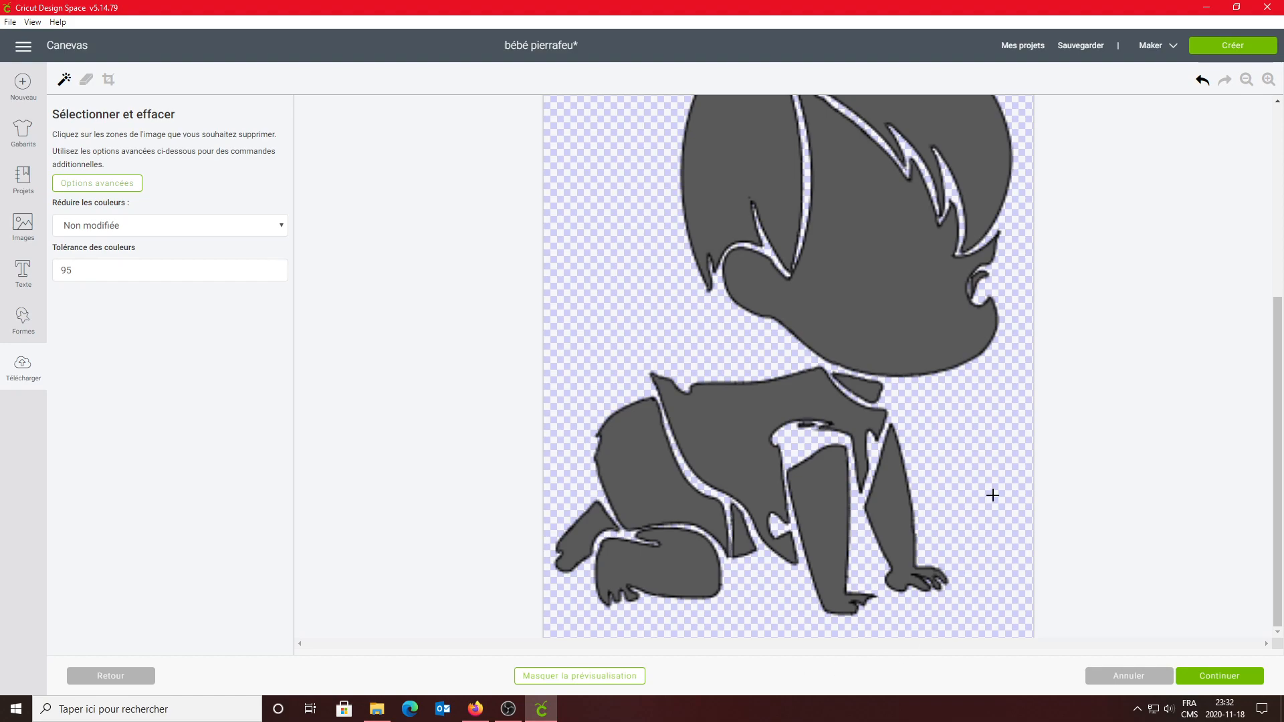
{"action": "left_click", "coordinate": [1010, 297]}
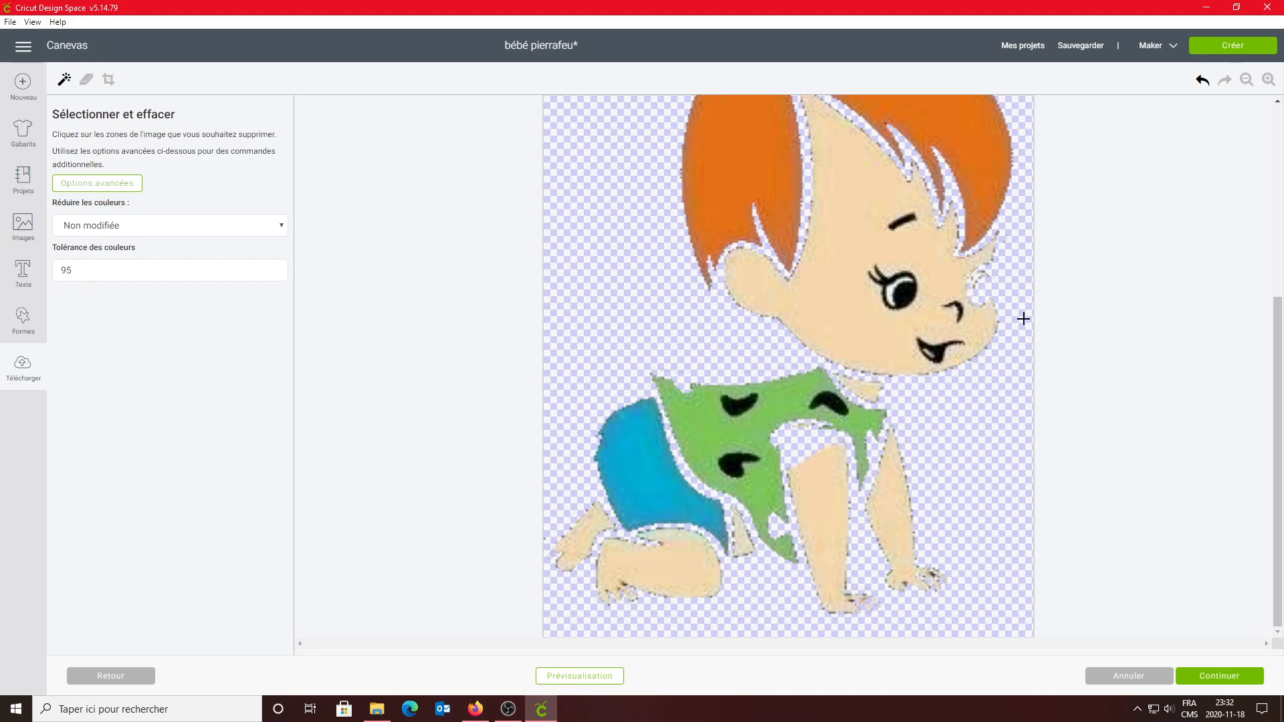
{"action": "left_click", "coordinate": [596, 679]}
{"action": "left_click", "coordinate": [580, 676]}
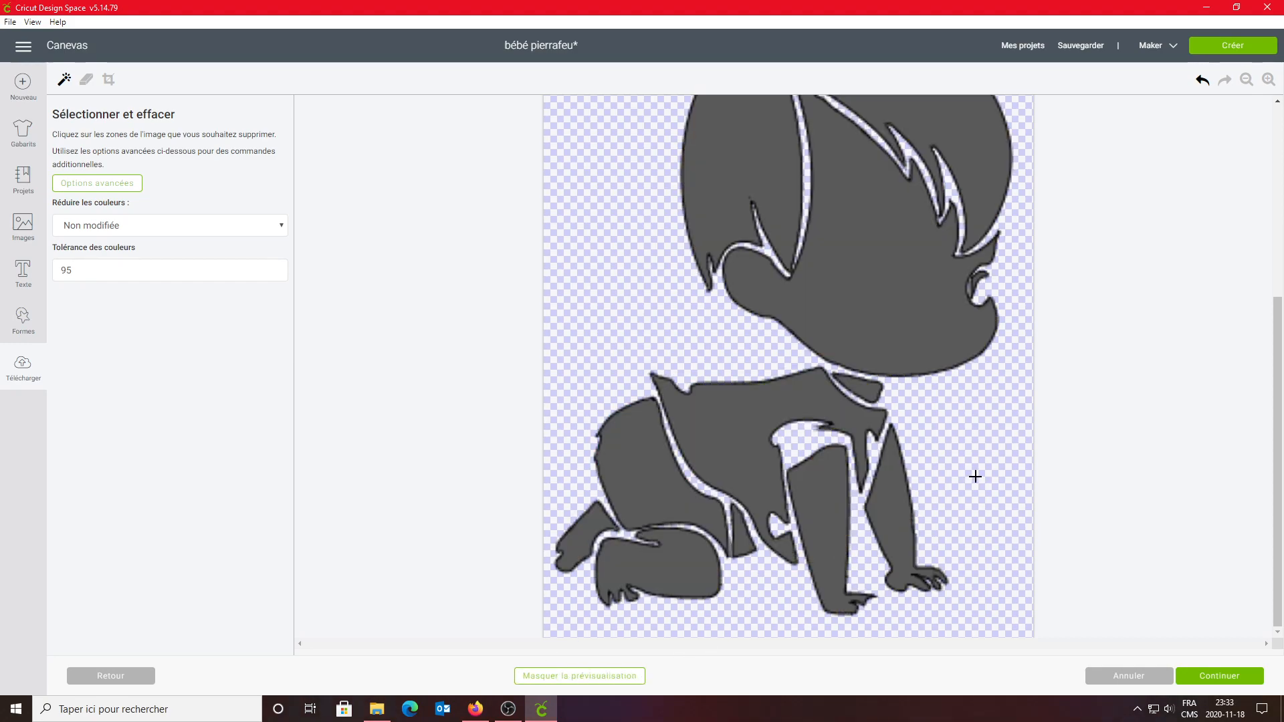
{"action": "left_click", "coordinate": [969, 496]}
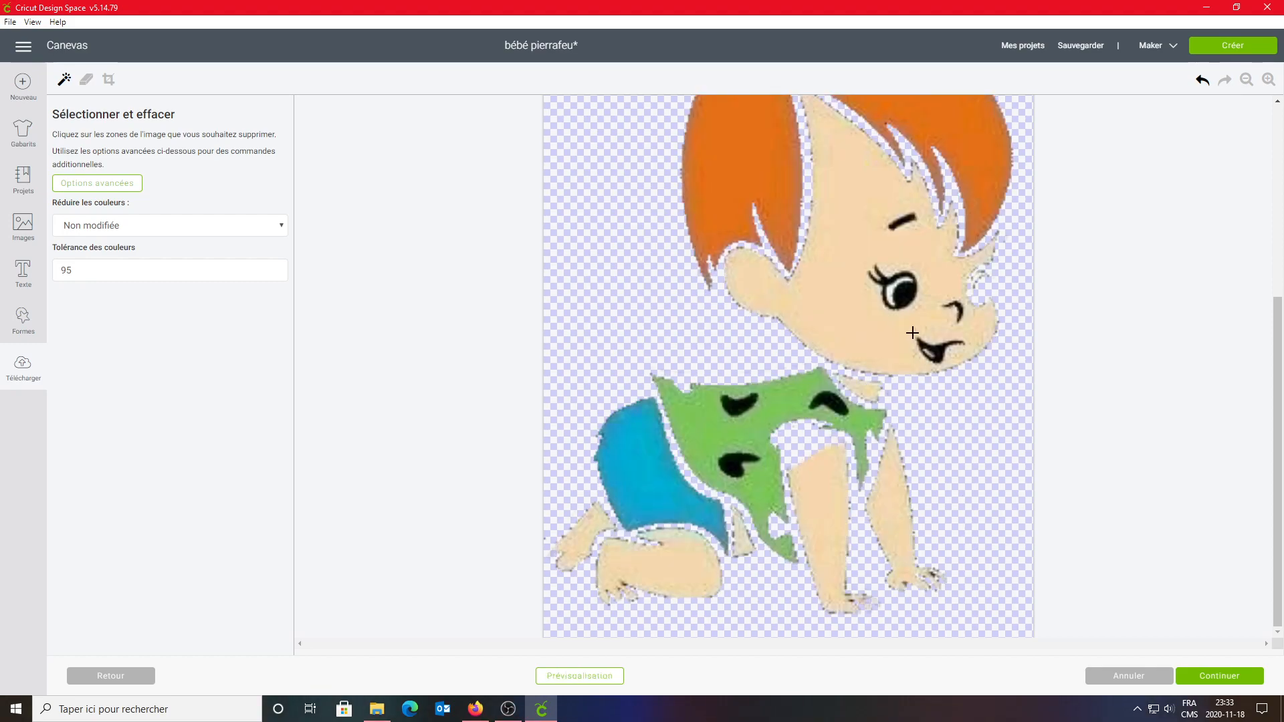
Erase the black of the near eye, eyebrow, nose and mouth, and preview the face's cut shape up close
{"action": "left_click", "coordinate": [903, 296]}
{"action": "left_click", "coordinate": [907, 227]}
{"action": "left_click", "coordinate": [961, 309]}
{"action": "left_click", "coordinate": [939, 355]}
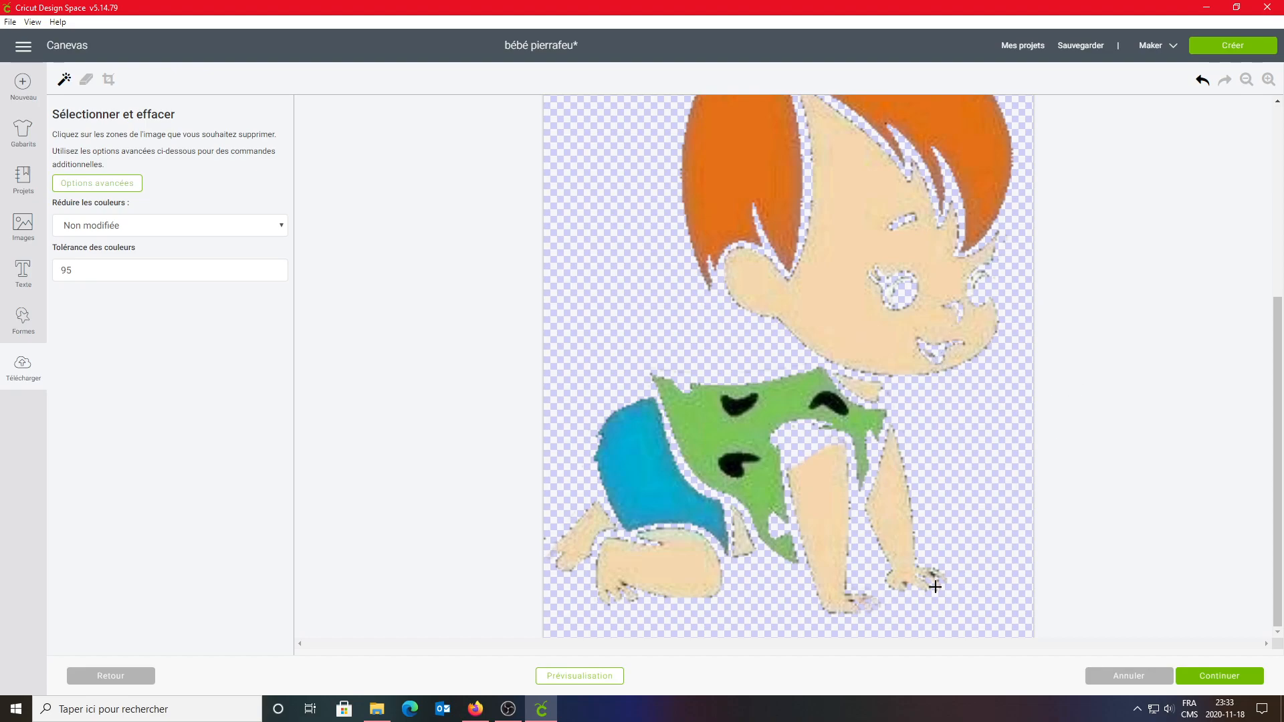
{"action": "left_click", "coordinate": [581, 680]}
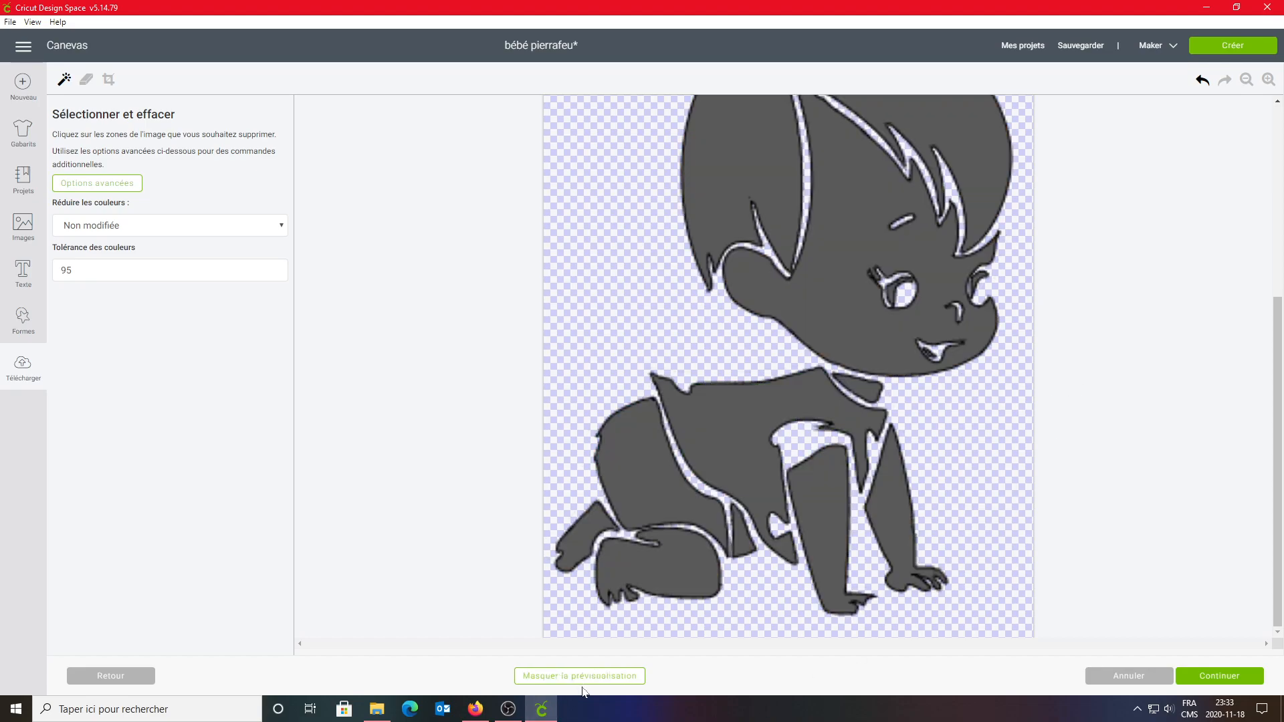
{"action": "left_click", "coordinate": [971, 291]}
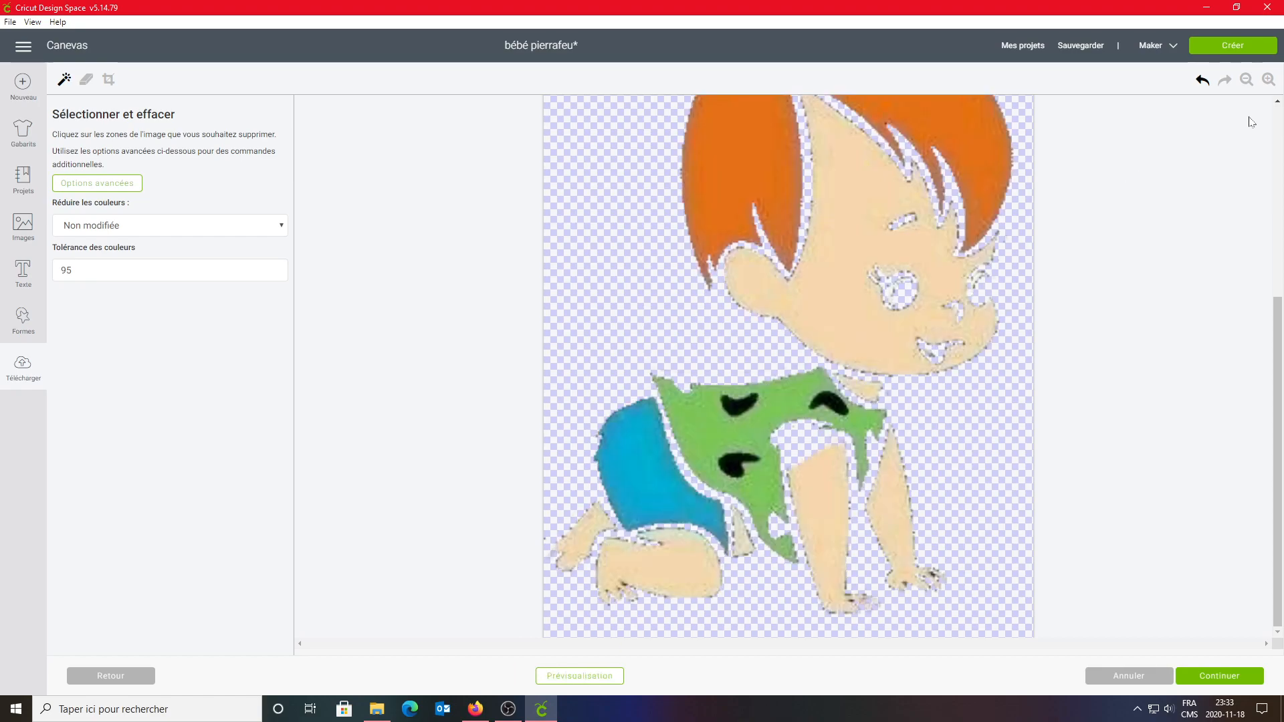
{"action": "left_click", "coordinate": [1268, 81]}
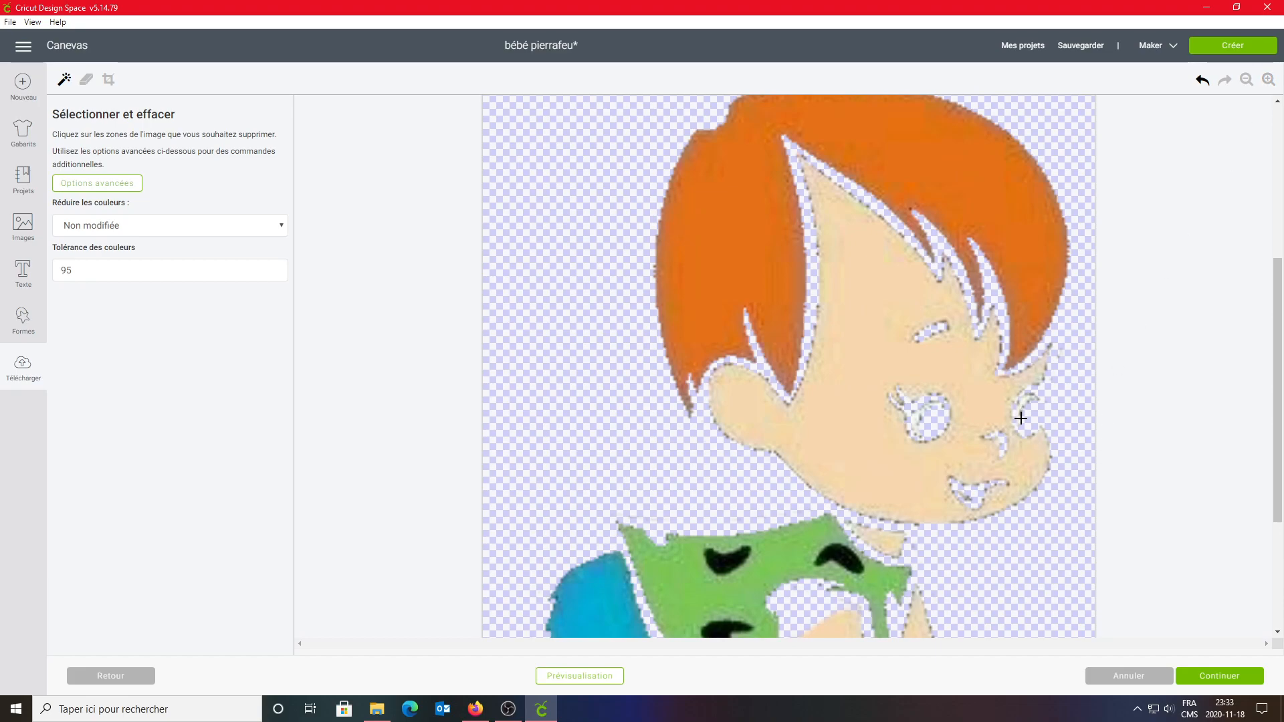
{"action": "left_click", "coordinate": [575, 677]}
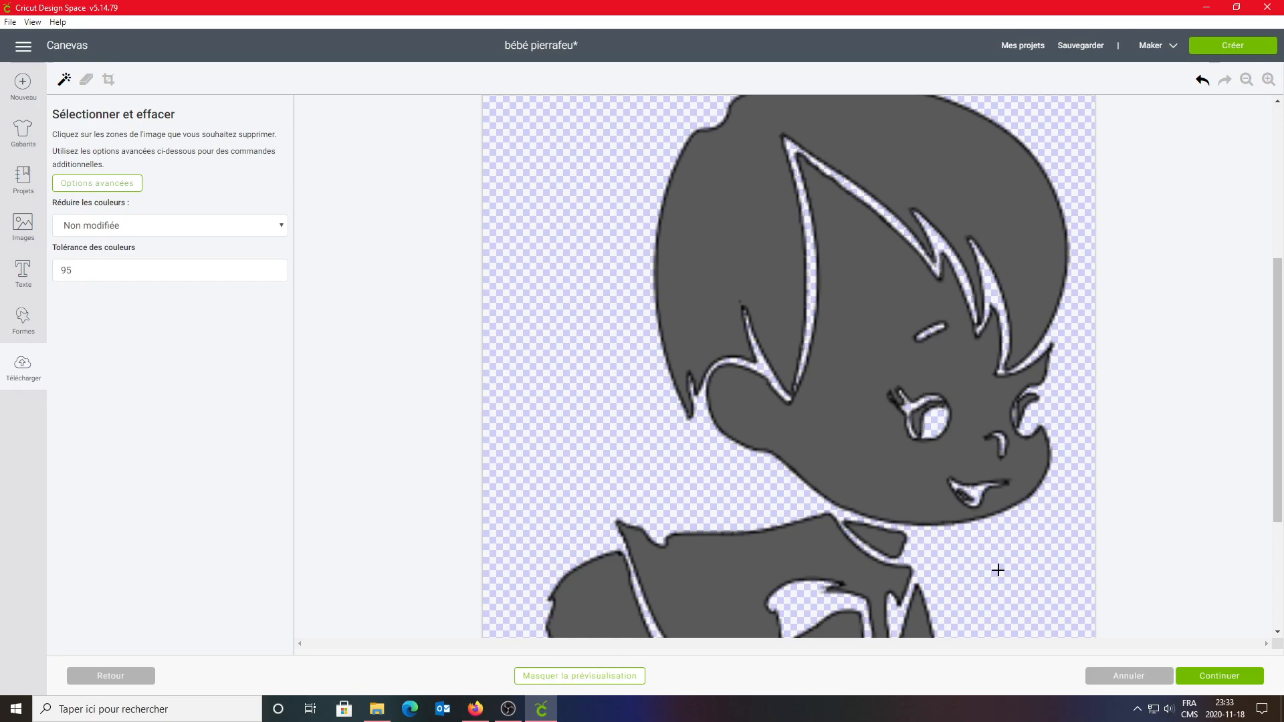
Try to erase the leftover outline at the pointed hair tip beside the ear
{"action": "left_click", "coordinate": [793, 389]}
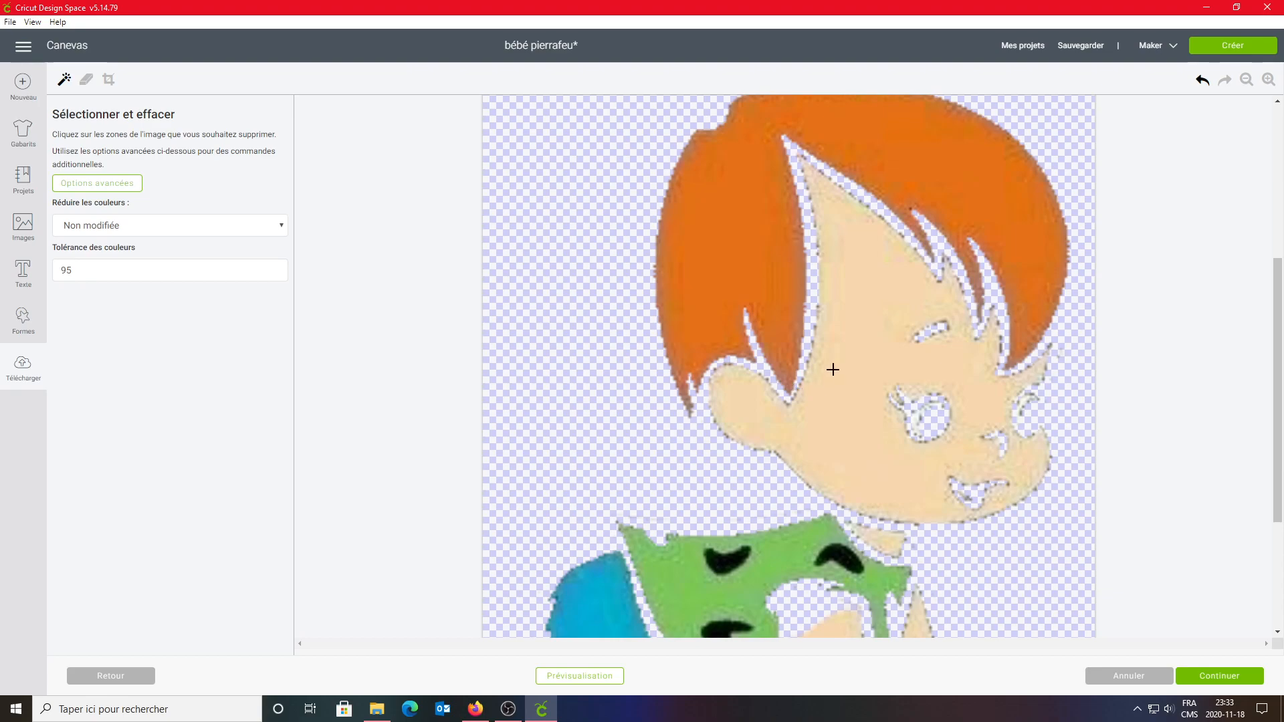
{"action": "left_click", "coordinate": [572, 676]}
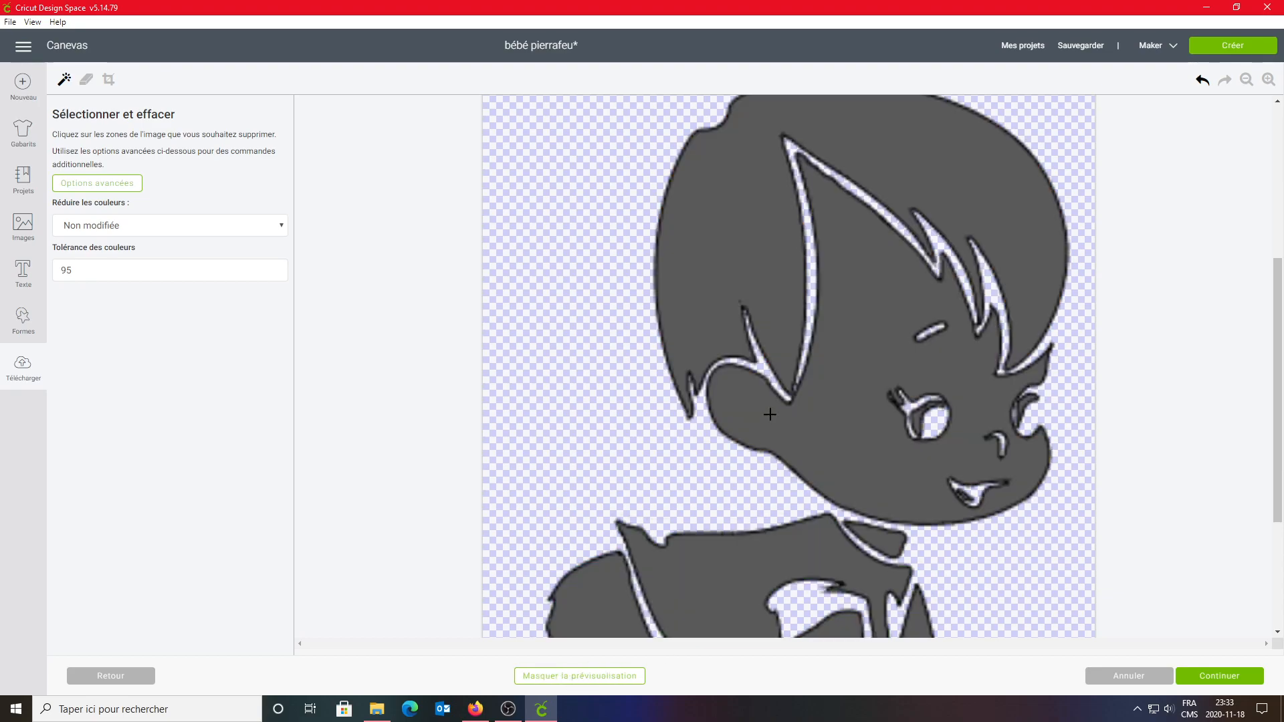
{"action": "left_click", "coordinate": [793, 390]}
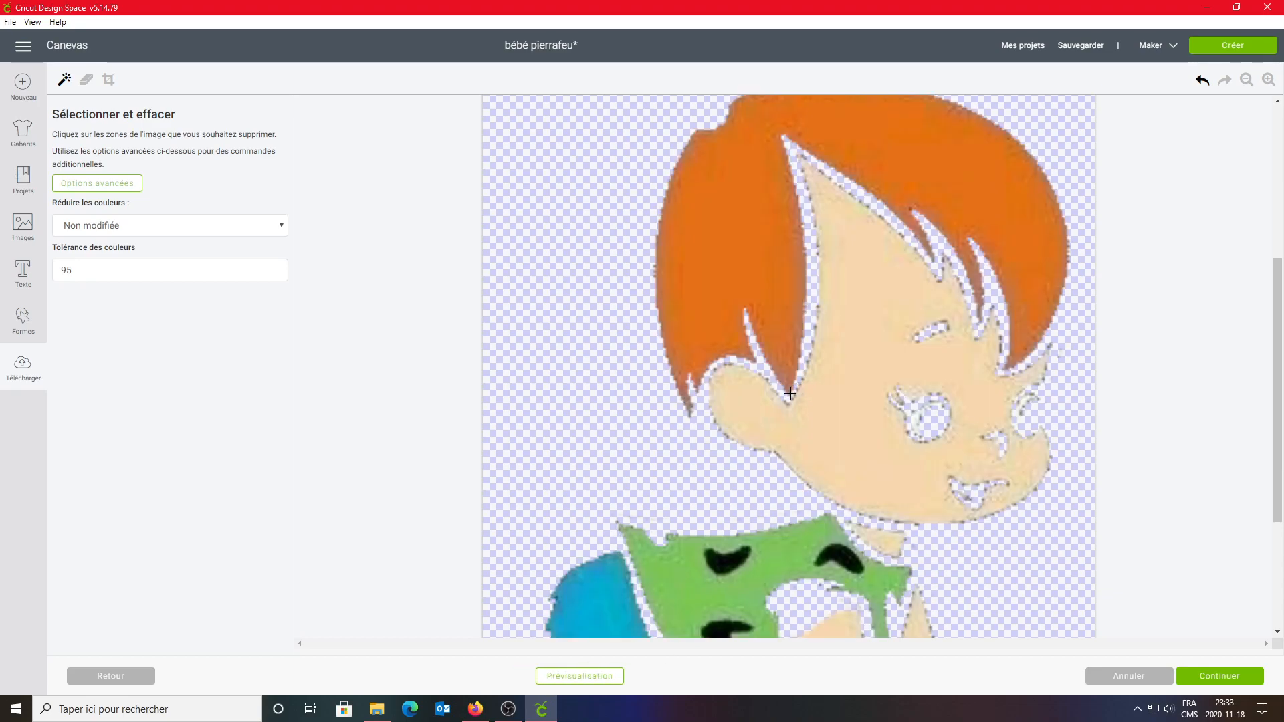
{"action": "left_click", "coordinate": [790, 394]}
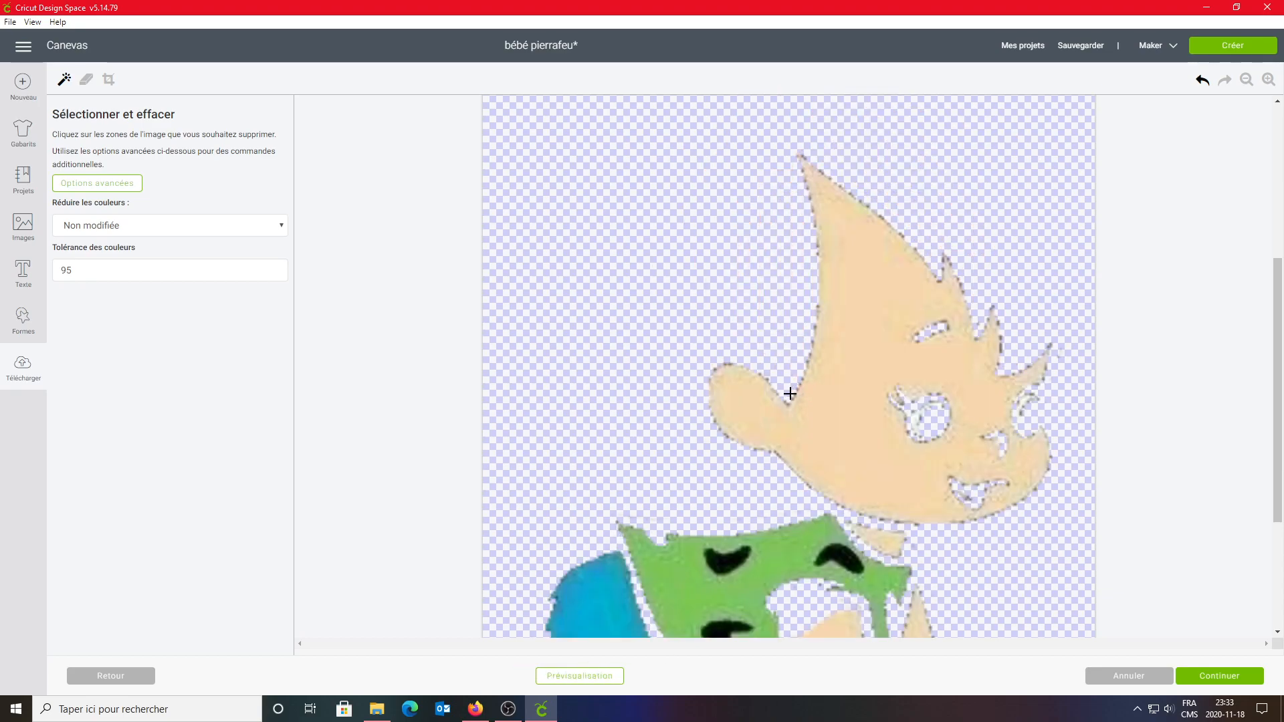
{"action": "left_click", "coordinate": [1202, 81]}
{"action": "left_click", "coordinate": [698, 481]}
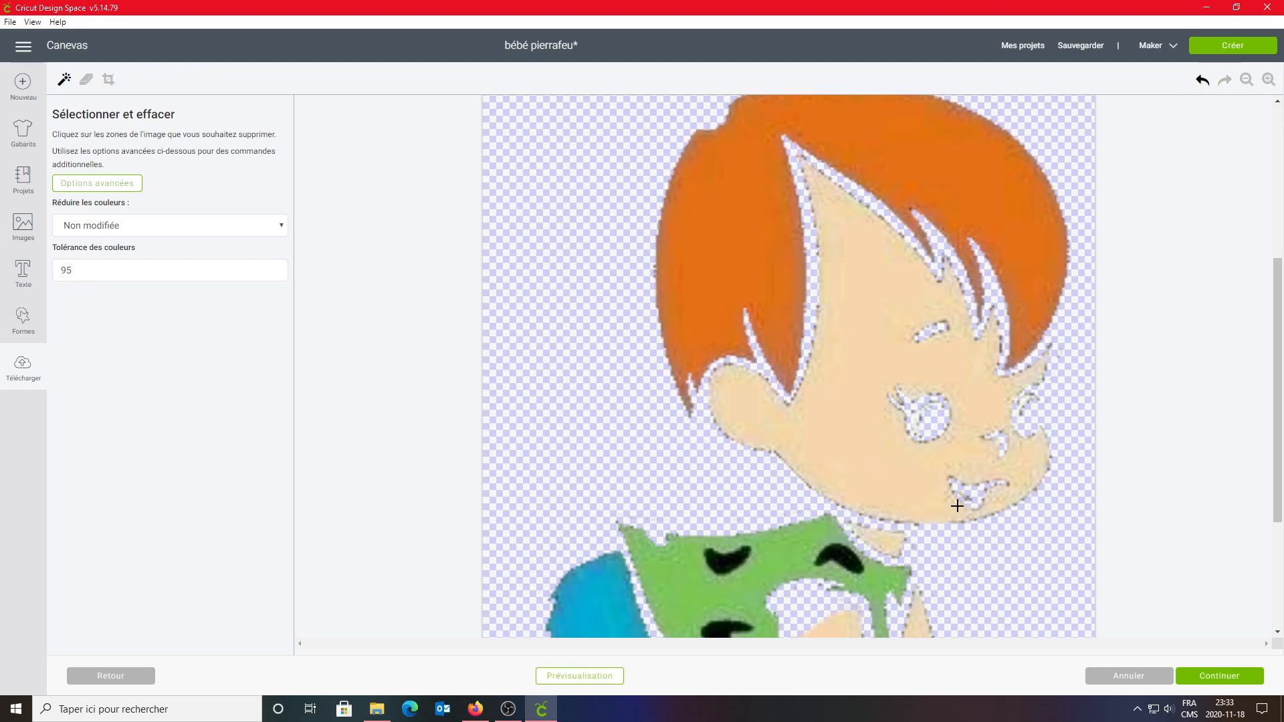
Return to the image cleanup and erase the three black spots on the green top
{"action": "left_click", "coordinate": [1212, 682]}
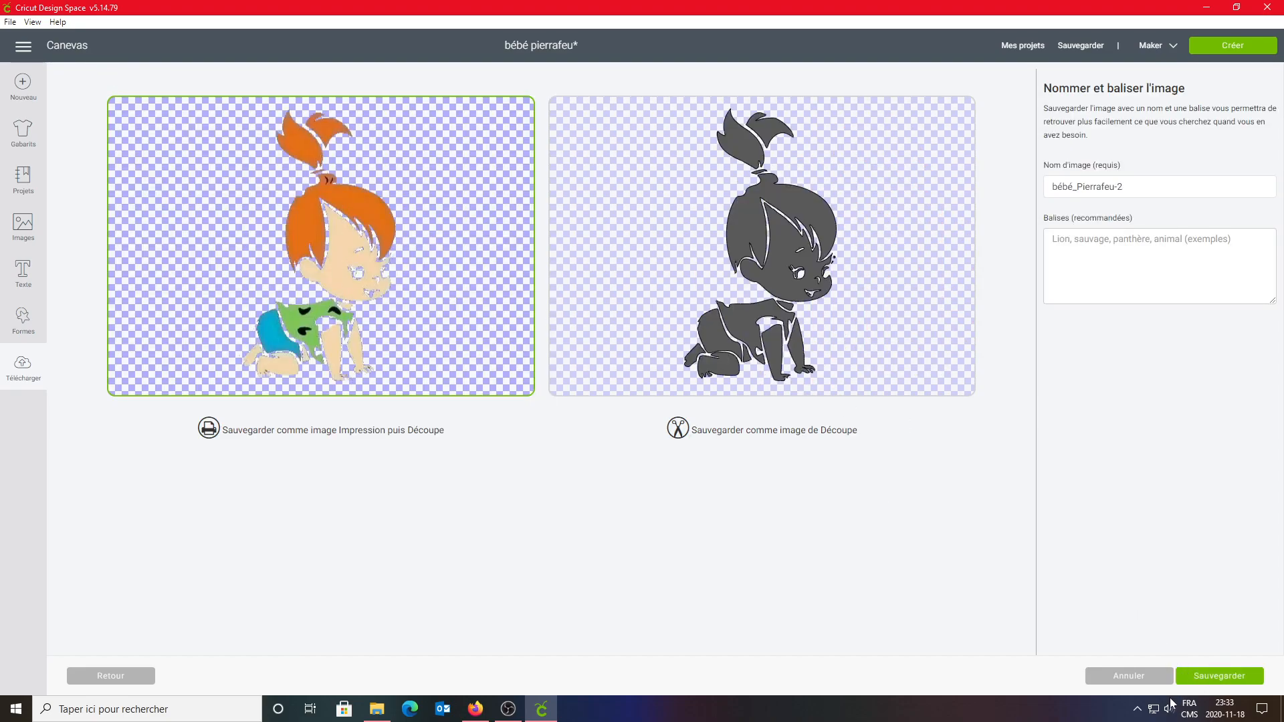
{"action": "left_click", "coordinate": [127, 677]}
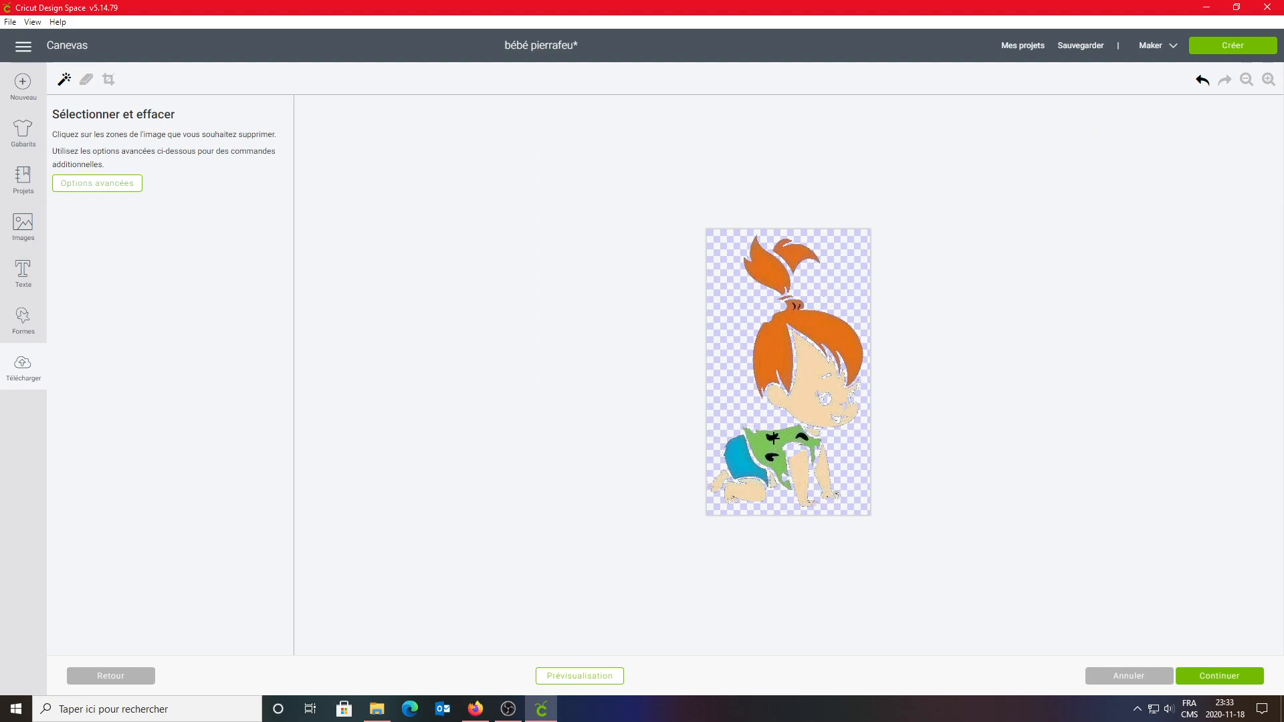
{"action": "left_click", "coordinate": [1269, 81]}
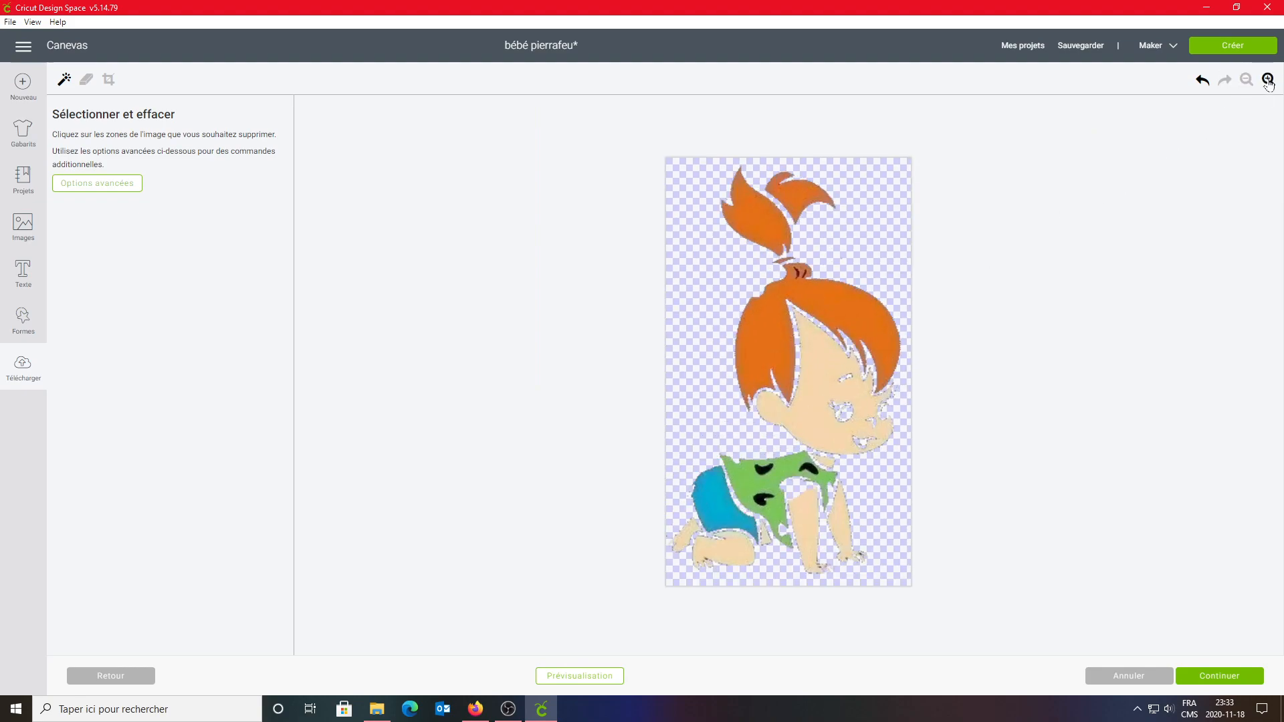
{"action": "left_click", "coordinate": [1269, 80]}
{"action": "left_click", "coordinate": [751, 560]}
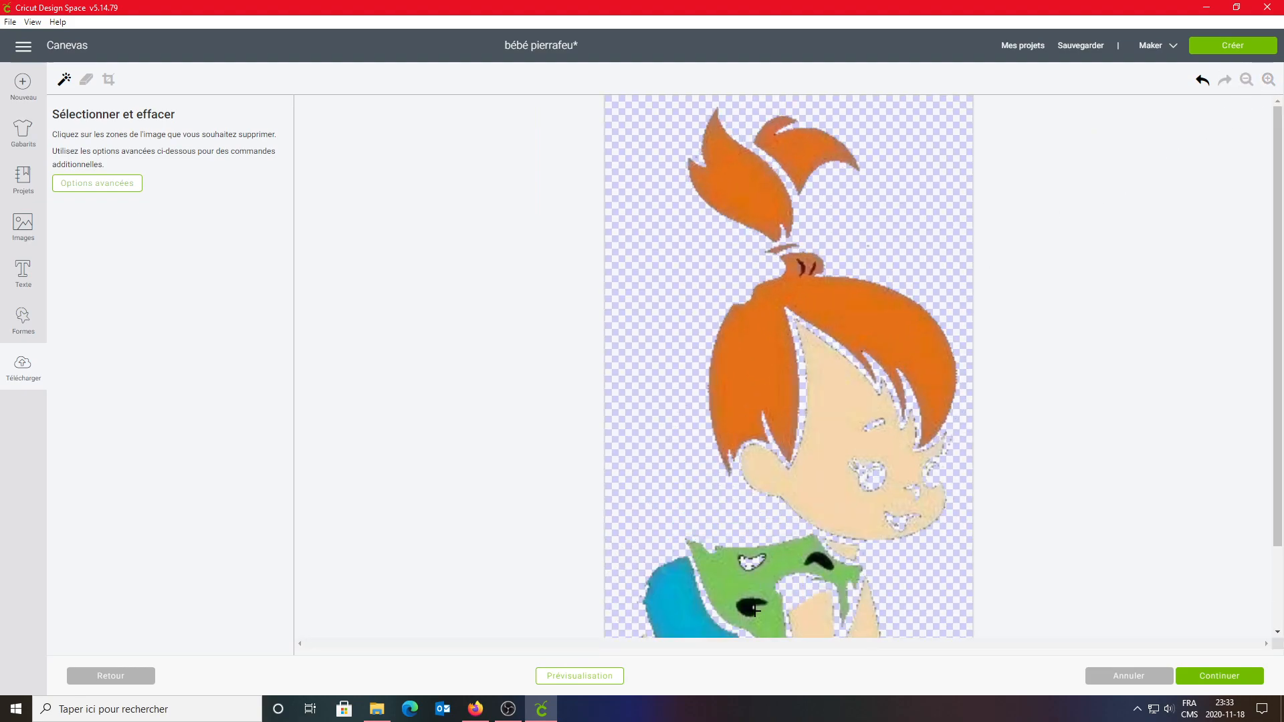
{"action": "left_click", "coordinate": [752, 607]}
{"action": "left_click", "coordinate": [818, 562]}
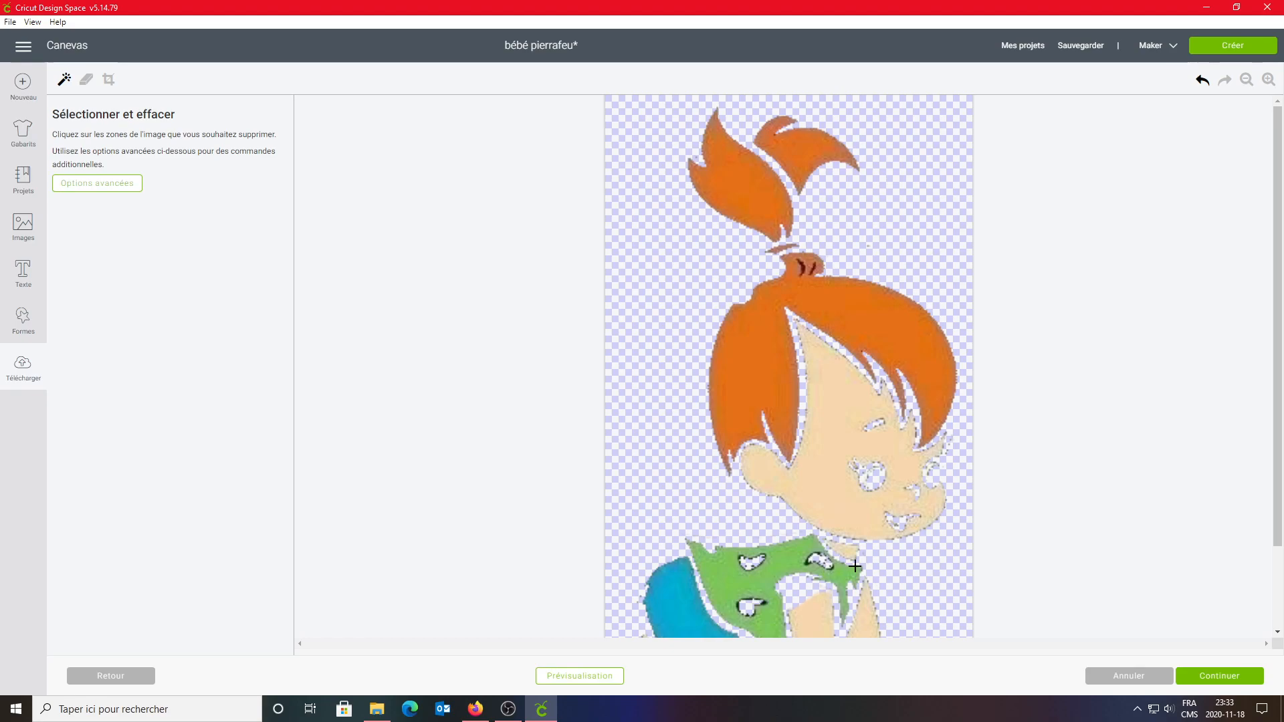
Preview the colour layer's cut shape and save it as a Print Then Cut image named bébé_Pierrafeu-2
{"action": "left_click", "coordinate": [597, 682]}
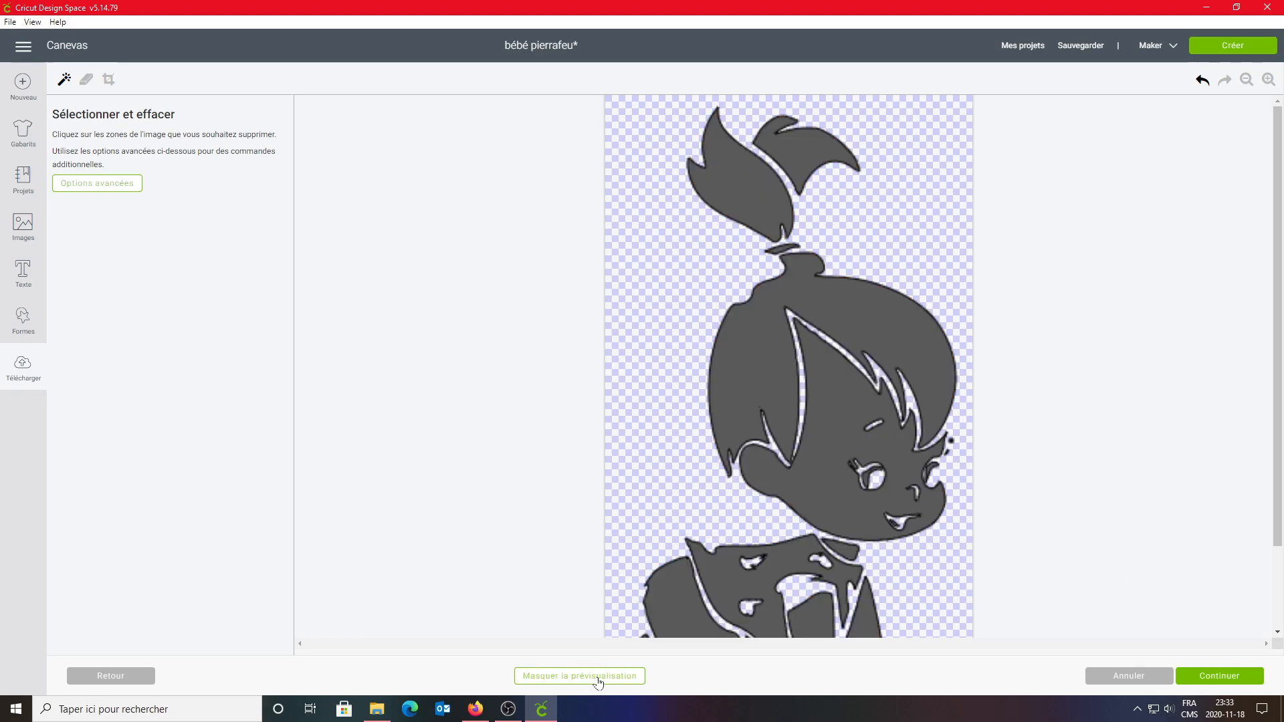
{"action": "left_click", "coordinate": [593, 682]}
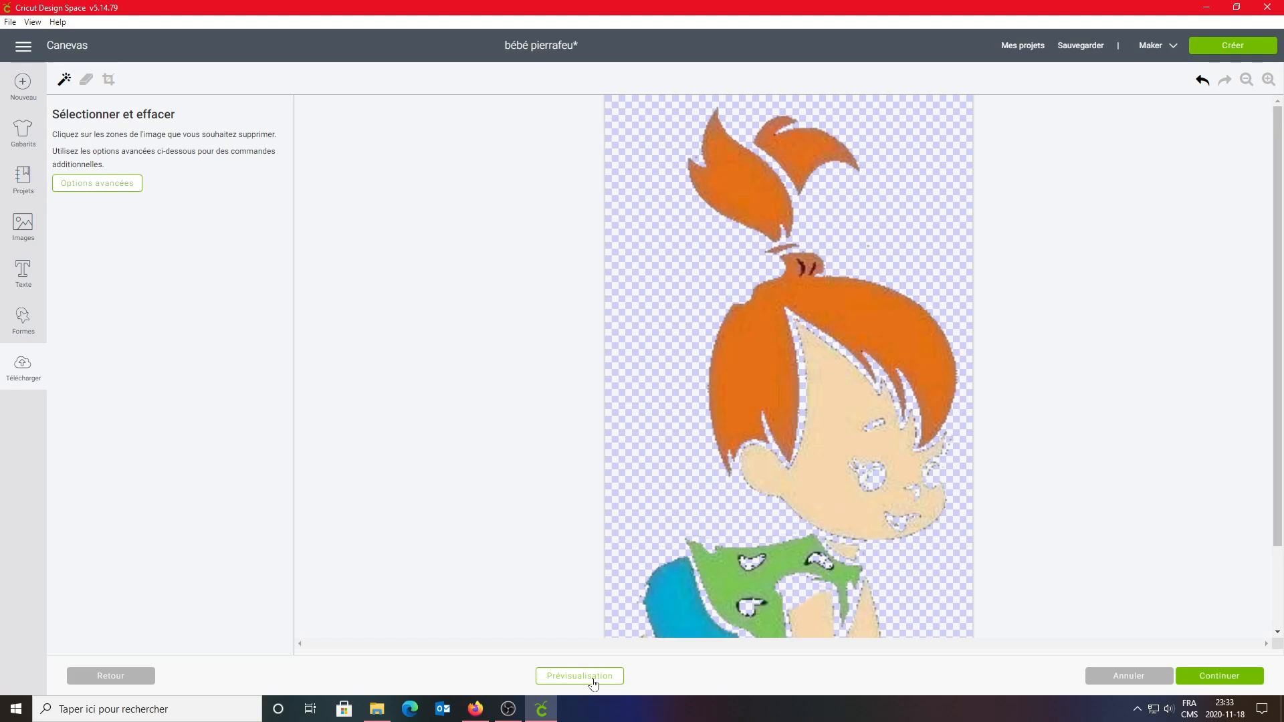
{"action": "left_click", "coordinate": [1215, 676]}
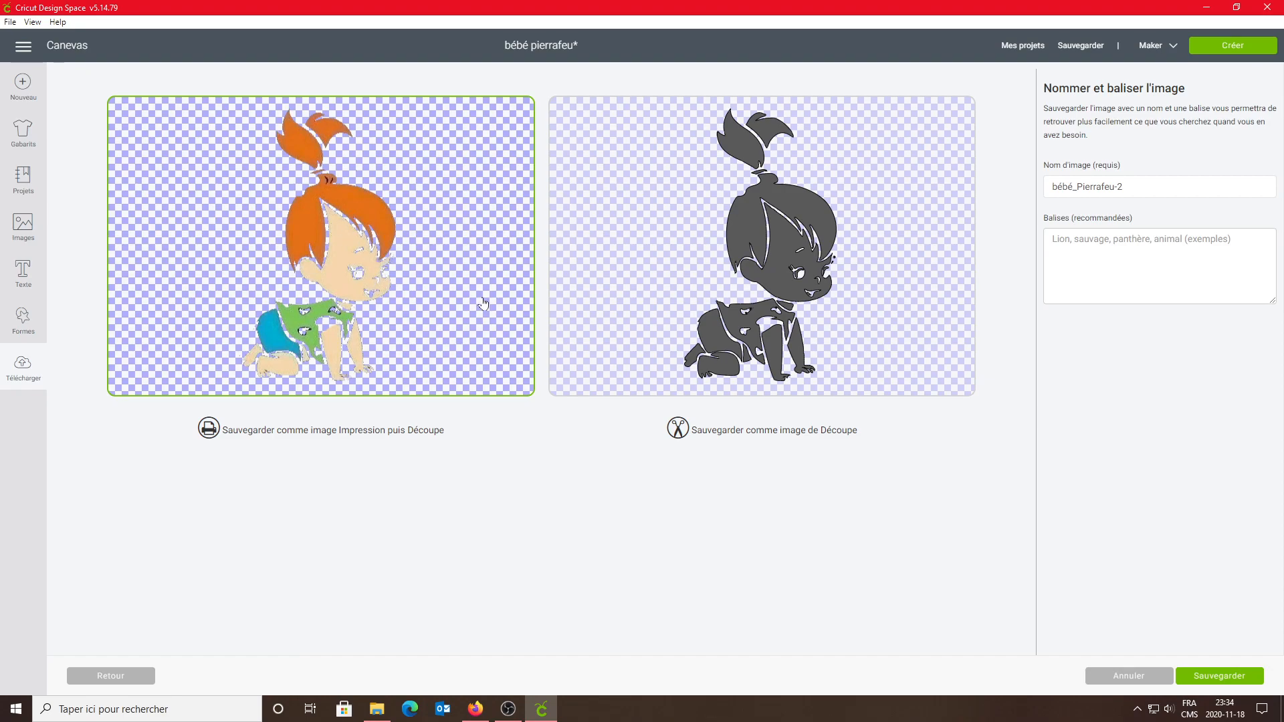
{"action": "left_click", "coordinate": [1220, 676]}
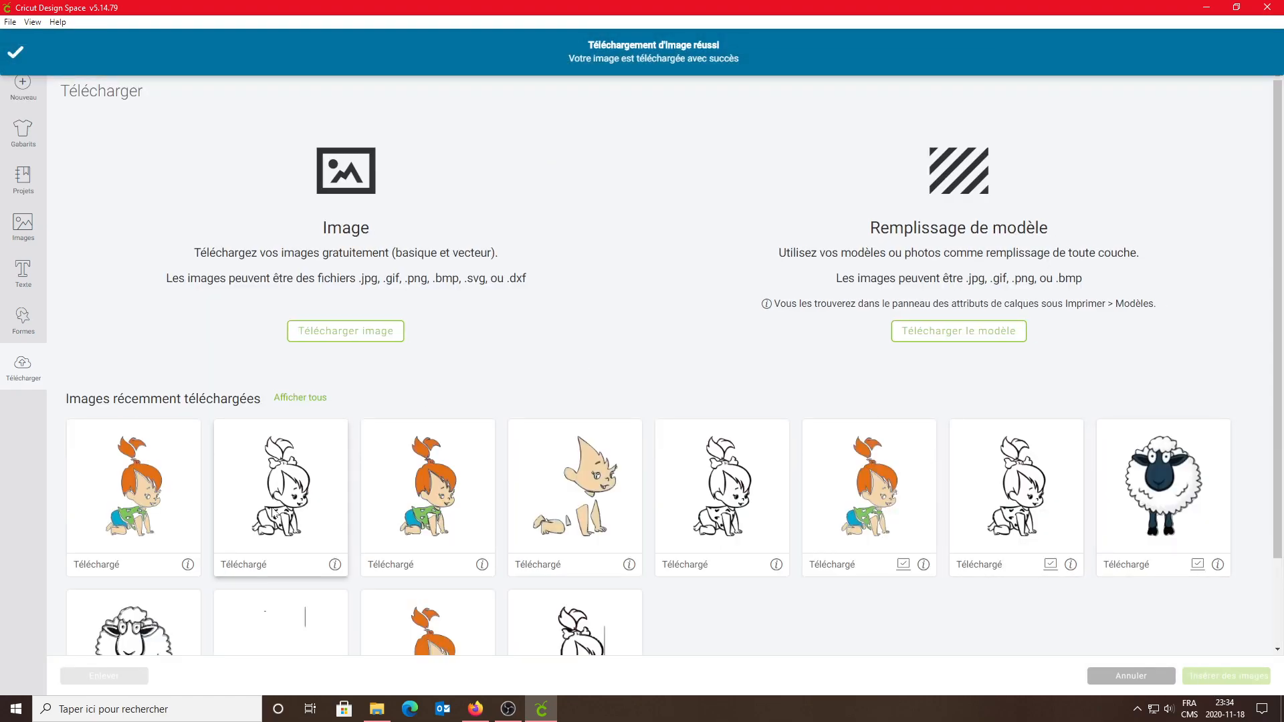
Insert the uploaded bébé_Pierrafeu-2 outline and colour images on the canvas and overlay the colour layer on the outline
{"action": "left_click", "coordinate": [283, 499]}
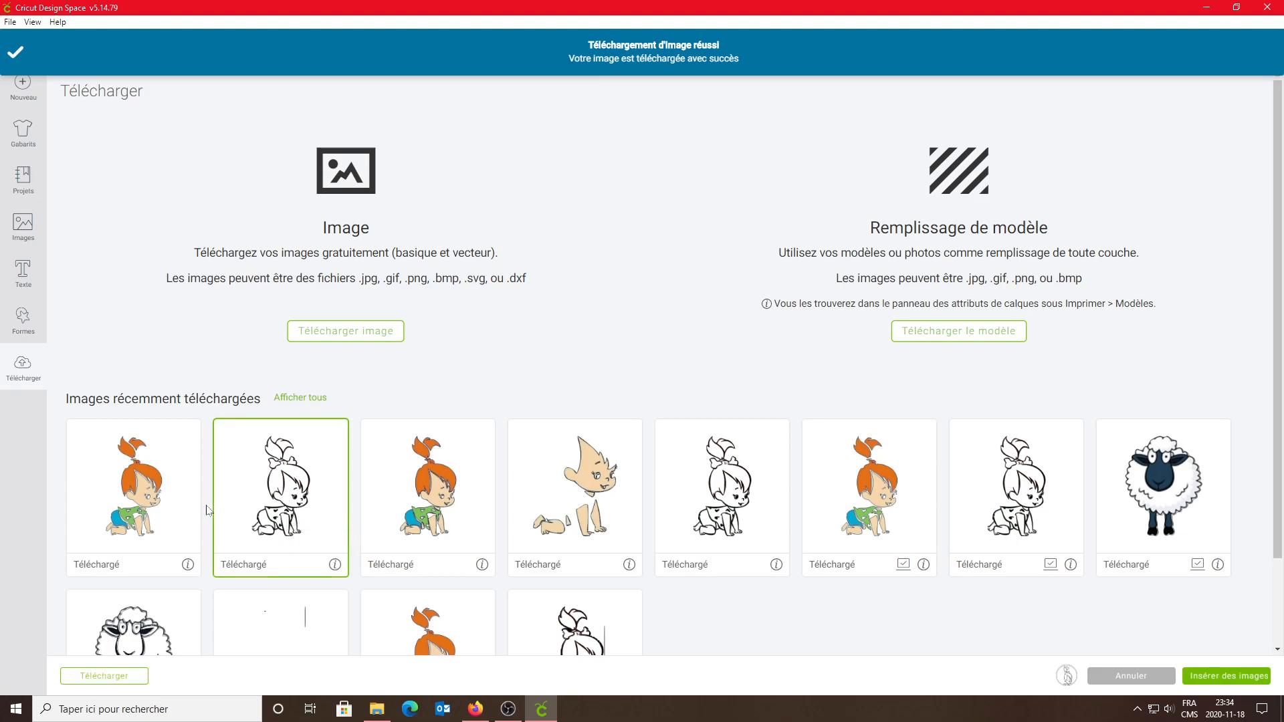
{"action": "left_click", "coordinate": [159, 514]}
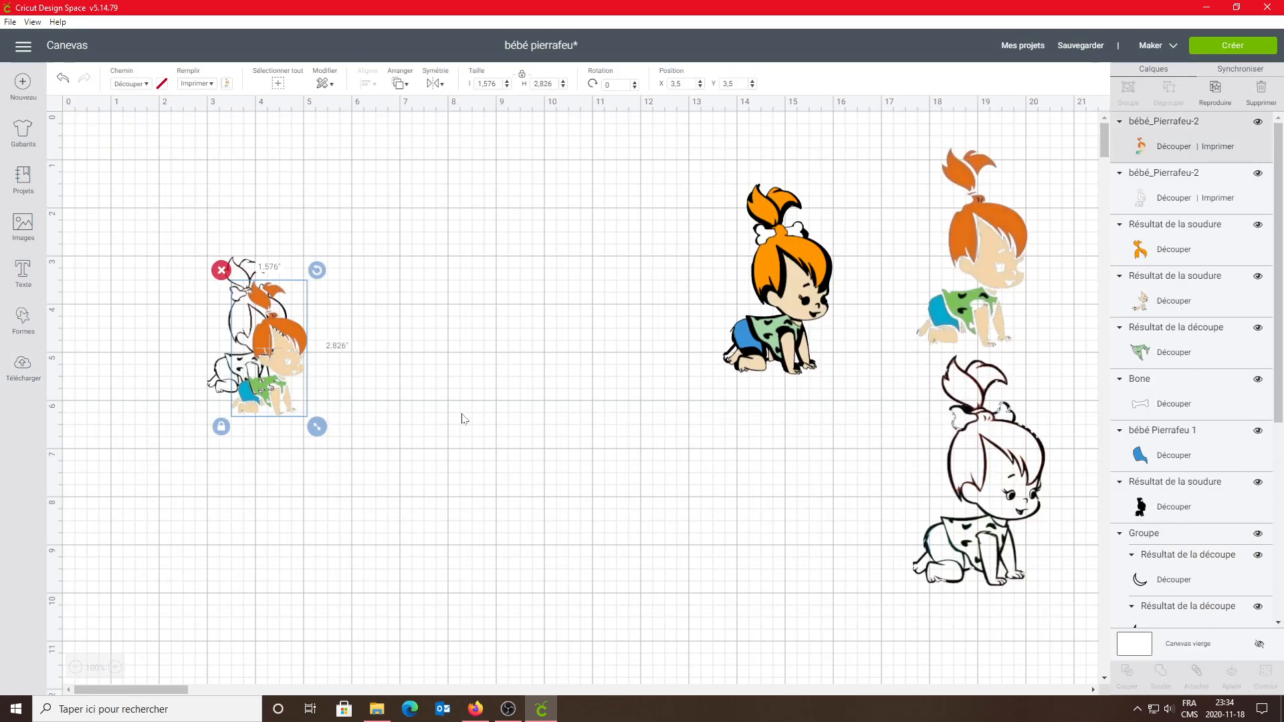
{"action": "left_click_drag", "start_coordinate": [269, 345], "coordinate": [248, 326]}
{"action": "left_click", "coordinate": [323, 254]}
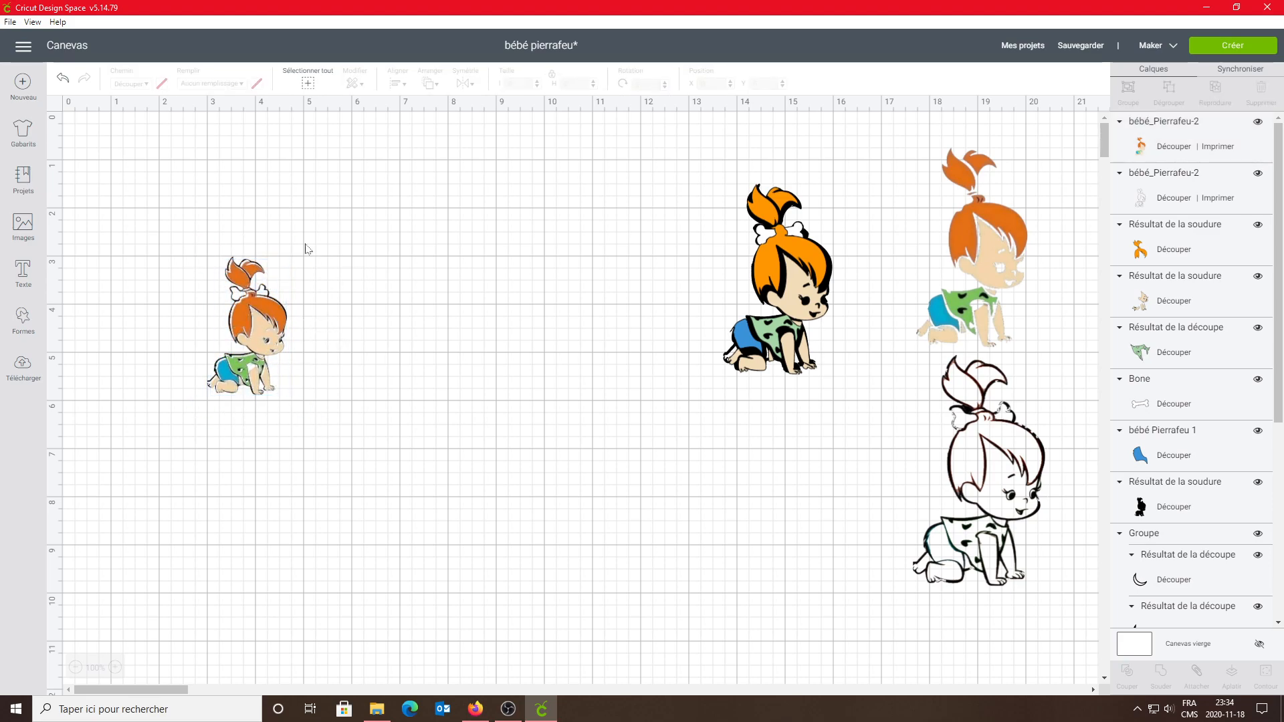
Enlarge the overlaid pair together to about 4.87 by 8.49 inches, then separate them with the colour layer left of the outline
{"action": "left_click_drag", "start_coordinate": [204, 219], "coordinate": [556, 674]}
{"action": "left_click_drag", "start_coordinate": [310, 460], "coordinate": [412, 363]}
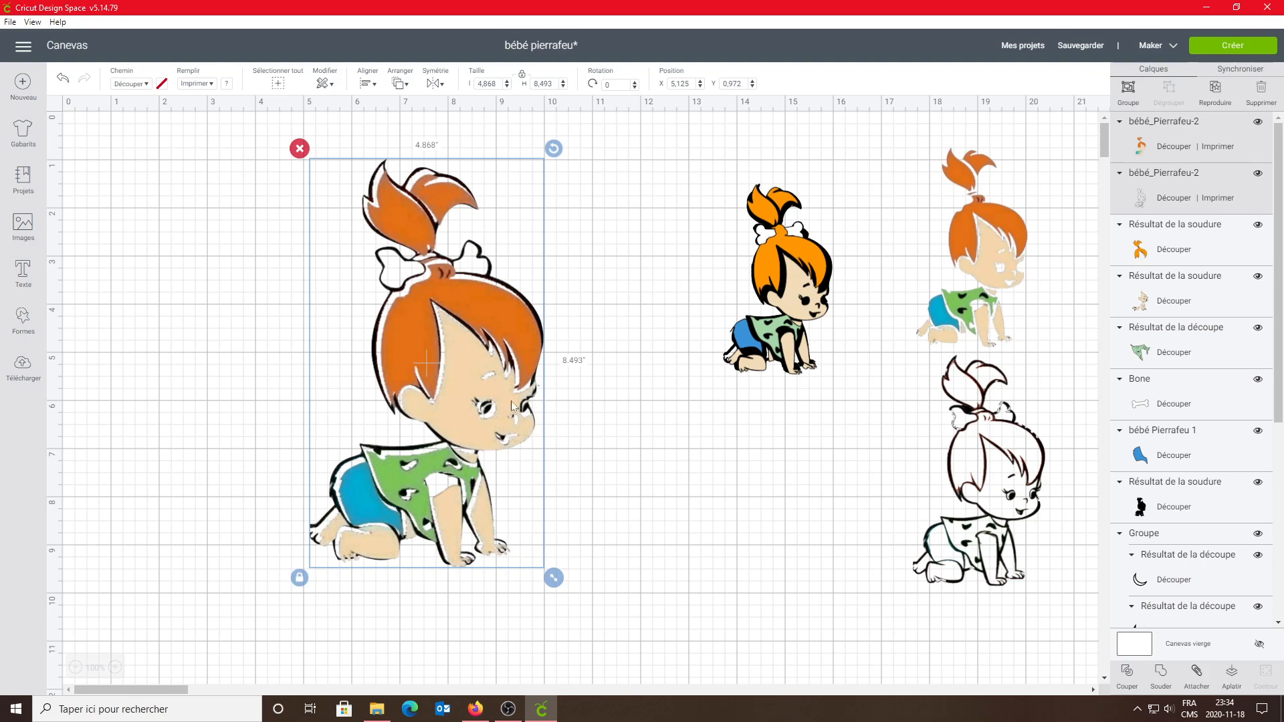
{"action": "left_click_drag", "start_coordinate": [513, 397], "coordinate": [484, 397]}
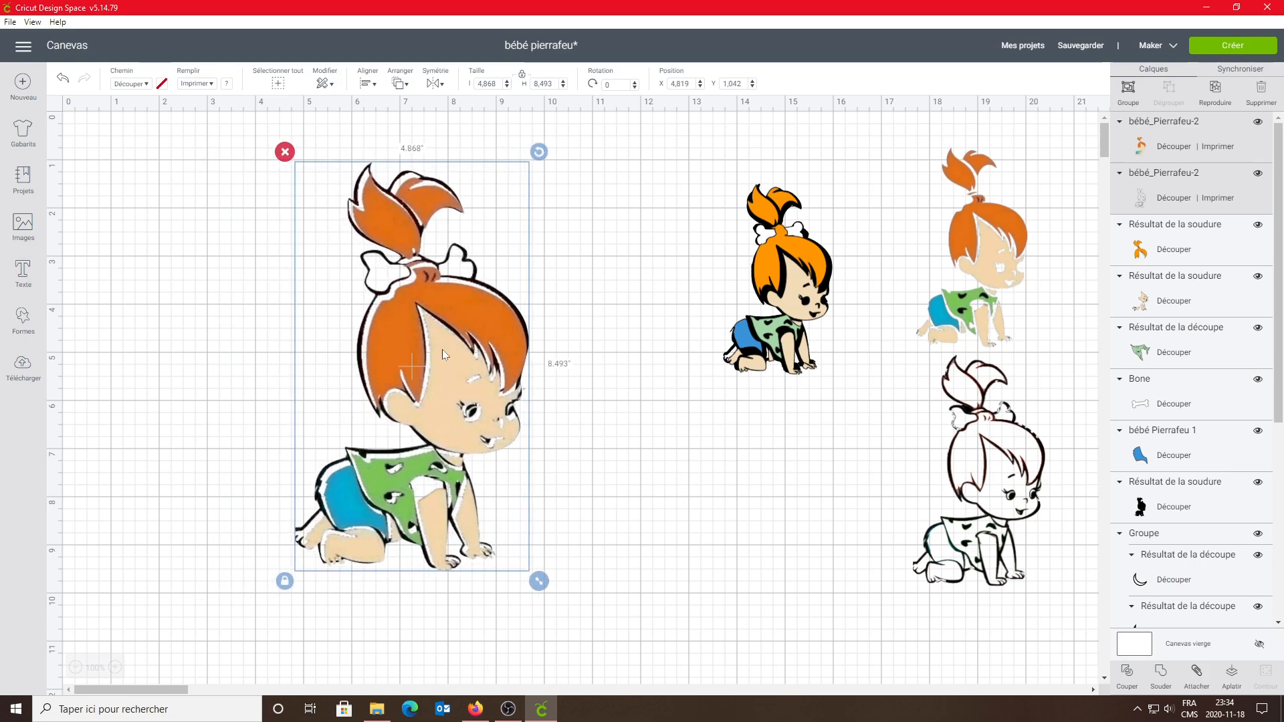
{"action": "left_click_drag", "start_coordinate": [446, 349], "coordinate": [575, 362]}
{"action": "left_click", "coordinate": [749, 479]}
{"action": "left_click_drag", "start_coordinate": [609, 429], "coordinate": [353, 422]}
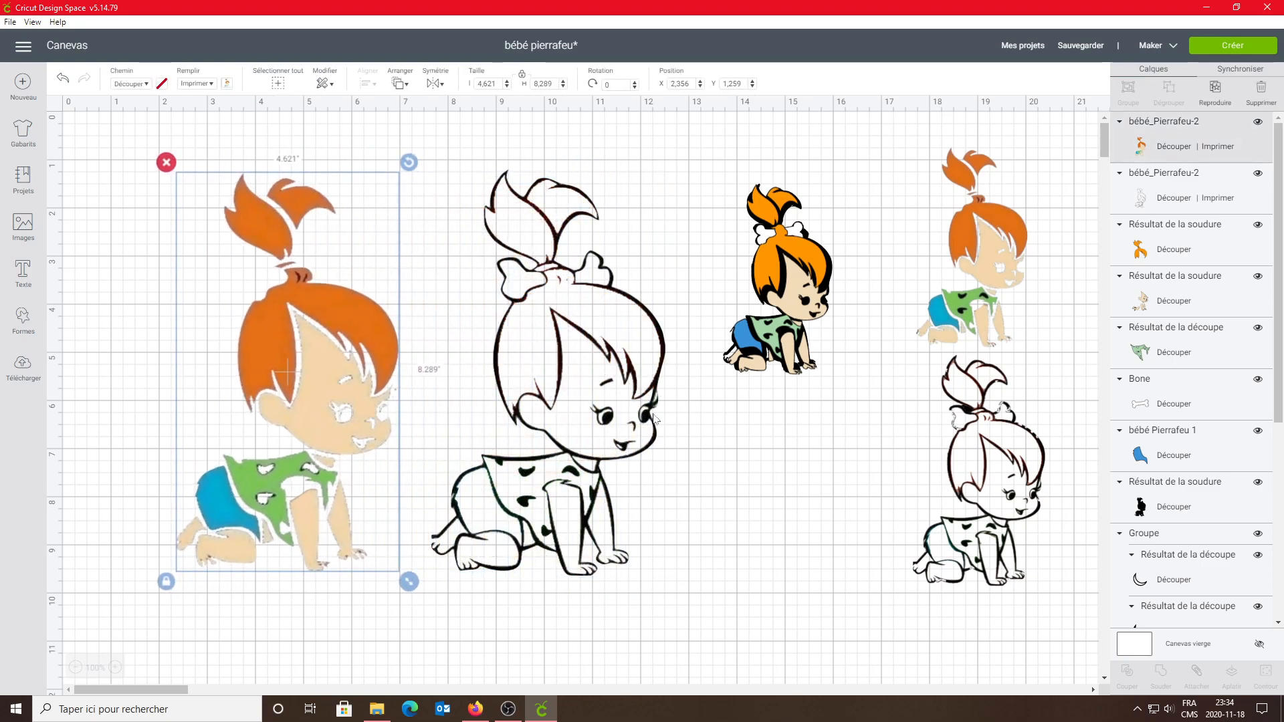
Group the small multi-layer baby figure and move it to the lower-right area of the canvas
{"action": "left_click", "coordinate": [752, 345]}
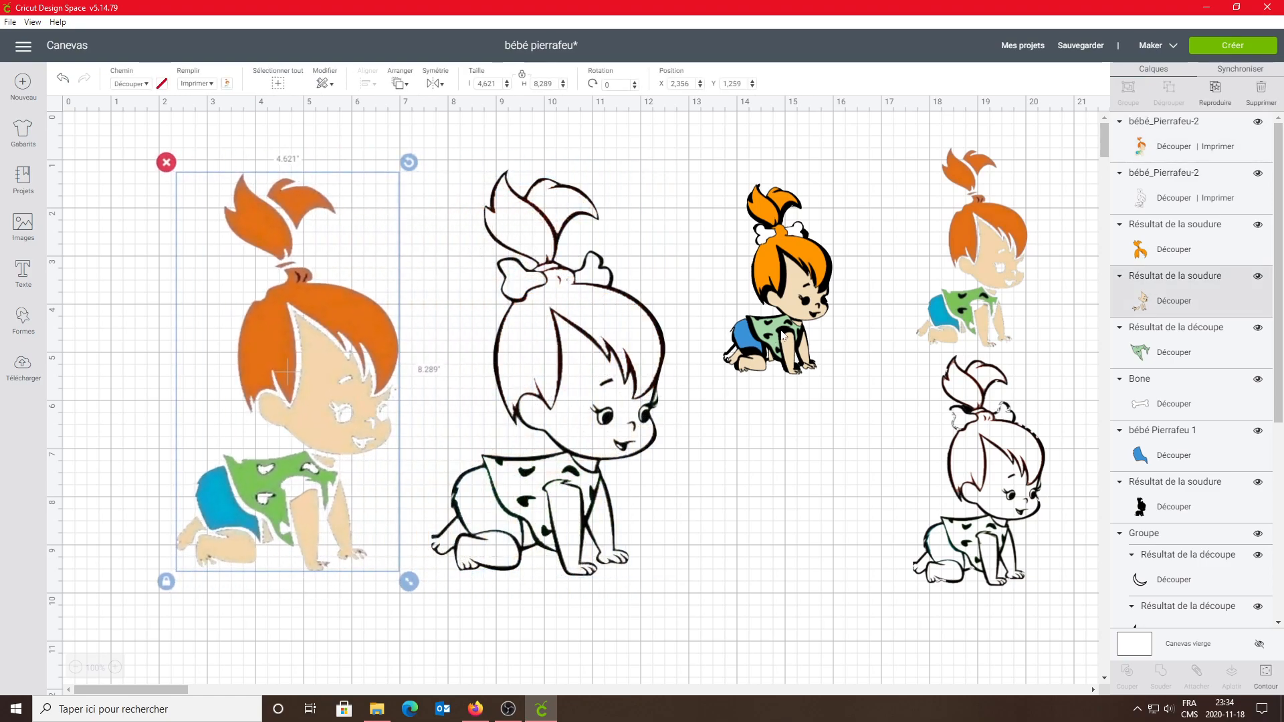
{"action": "left_click_drag", "start_coordinate": [772, 325], "coordinate": [777, 326]}
{"action": "left_click_drag", "start_coordinate": [723, 138], "coordinate": [841, 347]}
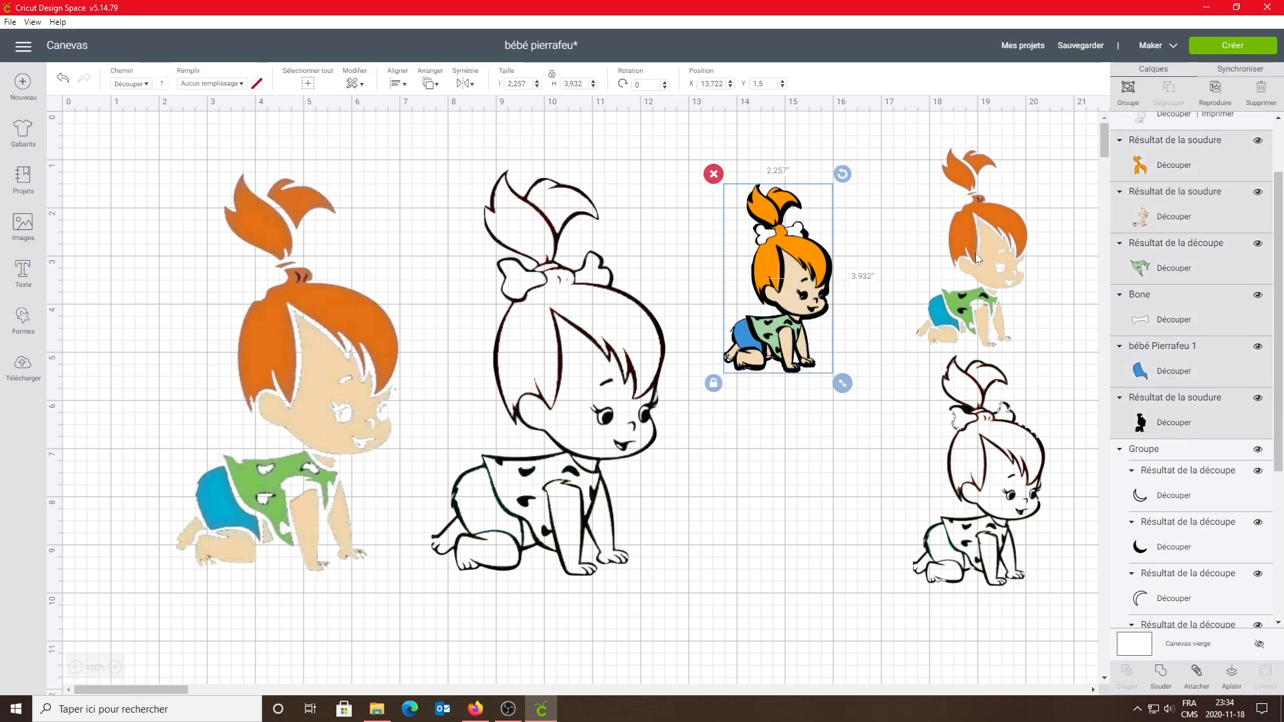
{"action": "left_click_drag", "start_coordinate": [759, 286], "coordinate": [1015, 653]}
Fit the older small outline over its colour layer at about 2.4 by 4.08 inches and move the pair down out of the way
{"action": "left_click_drag", "start_coordinate": [994, 477], "coordinate": [981, 264]}
{"action": "left_click_drag", "start_coordinate": [1056, 372], "coordinate": [1044, 352]}
{"action": "left_click_drag", "start_coordinate": [991, 273], "coordinate": [995, 283]}
{"action": "left_click_drag", "start_coordinate": [1052, 362], "coordinate": [1043, 347]}
{"action": "left_click_drag", "start_coordinate": [995, 242], "coordinate": [998, 252]}
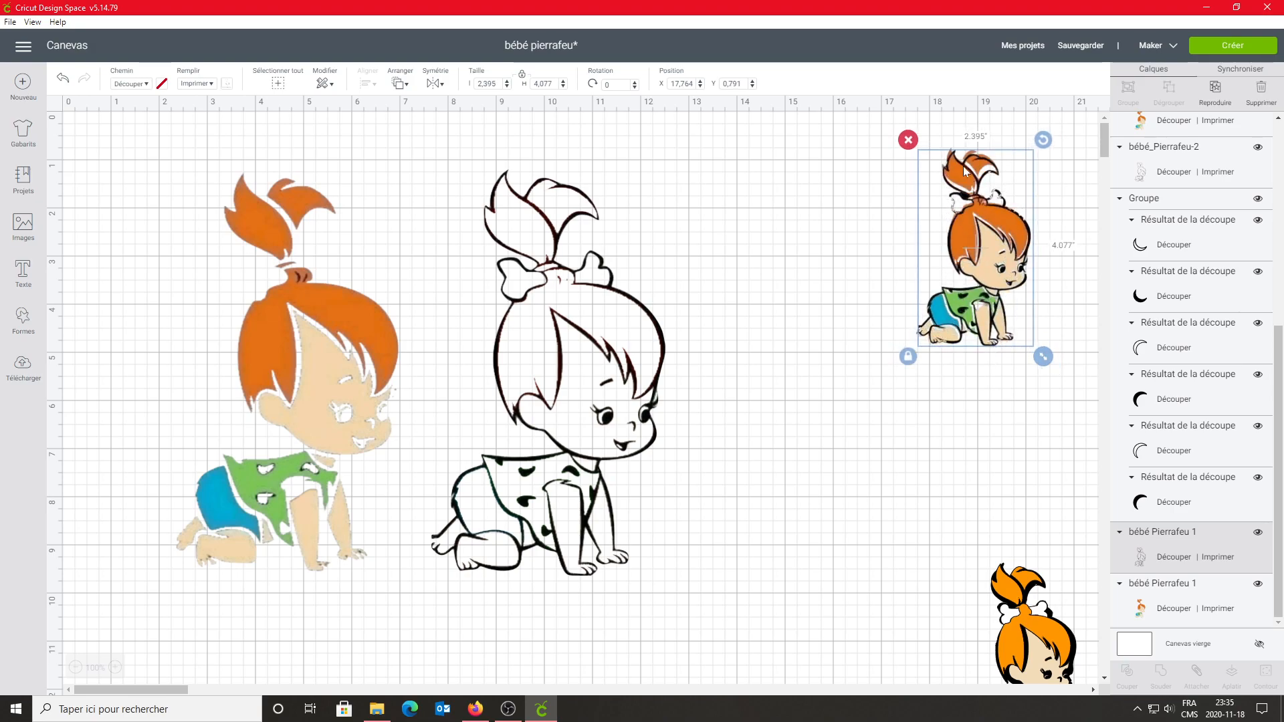
{"action": "left_click_drag", "start_coordinate": [894, 135], "coordinate": [1056, 369]}
{"action": "left_click_drag", "start_coordinate": [979, 301], "coordinate": [1021, 473]}
Move the large outline further right, duplicate the large colour layer and drag the copy onto the outline
{"action": "left_click_drag", "start_coordinate": [629, 436], "coordinate": [852, 425]}
{"action": "left_click", "coordinate": [319, 412]}
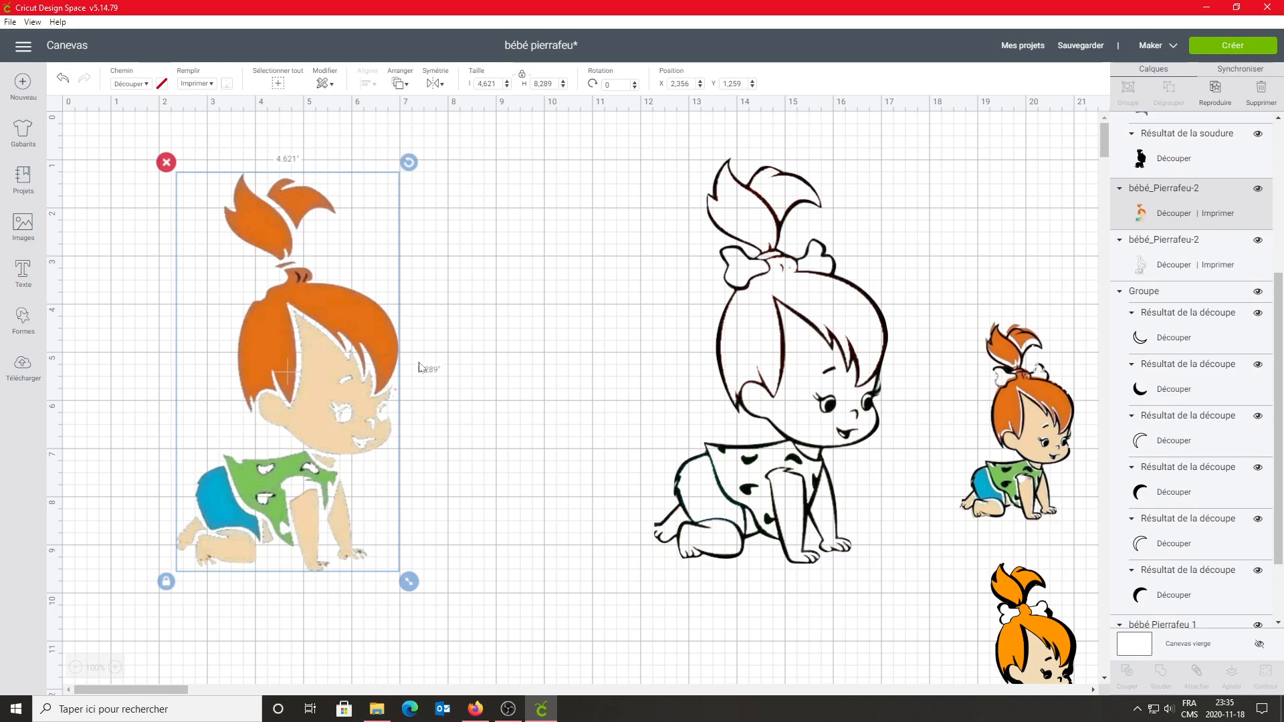
{"action": "left_click", "coordinate": [1213, 102]}
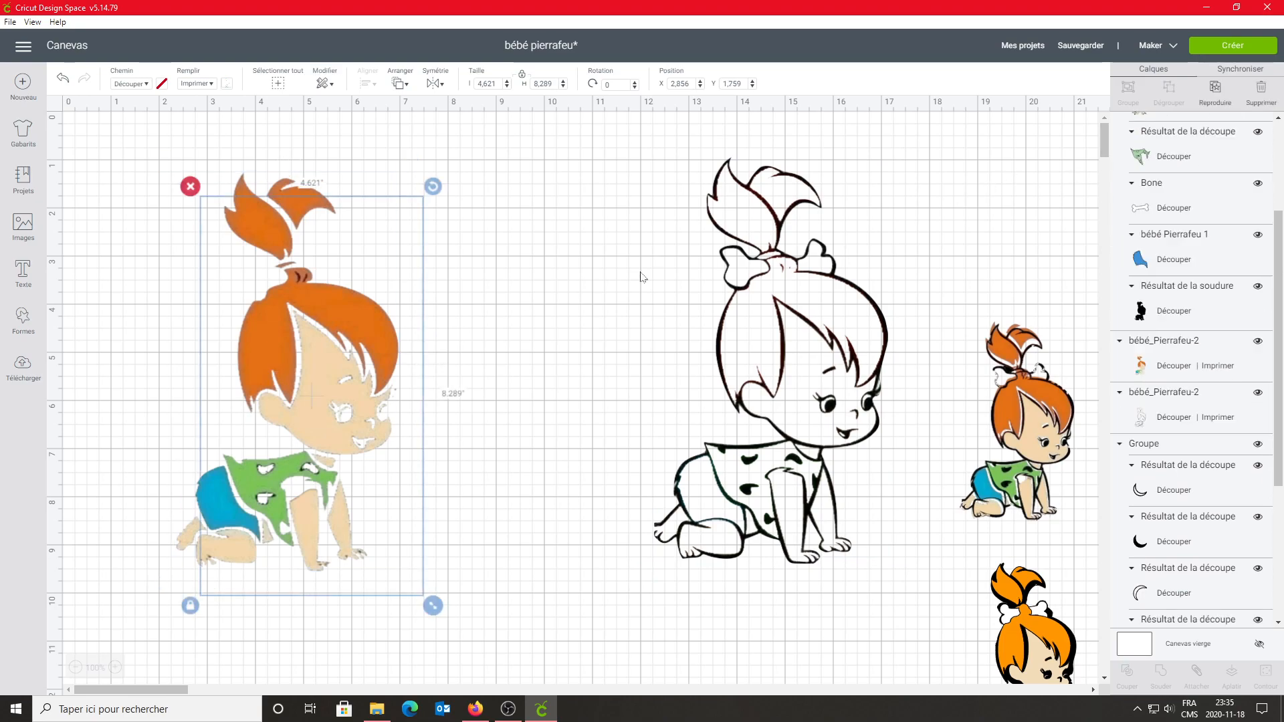
{"action": "mouse_move", "coordinate": [317, 397]}
{"action": "left_mouse_down"}
{"action": "mouse_move", "coordinate": [784, 400]}
{"action": "mouse_move", "coordinate": [762, 400]}
{"action": "left_mouse_up"}
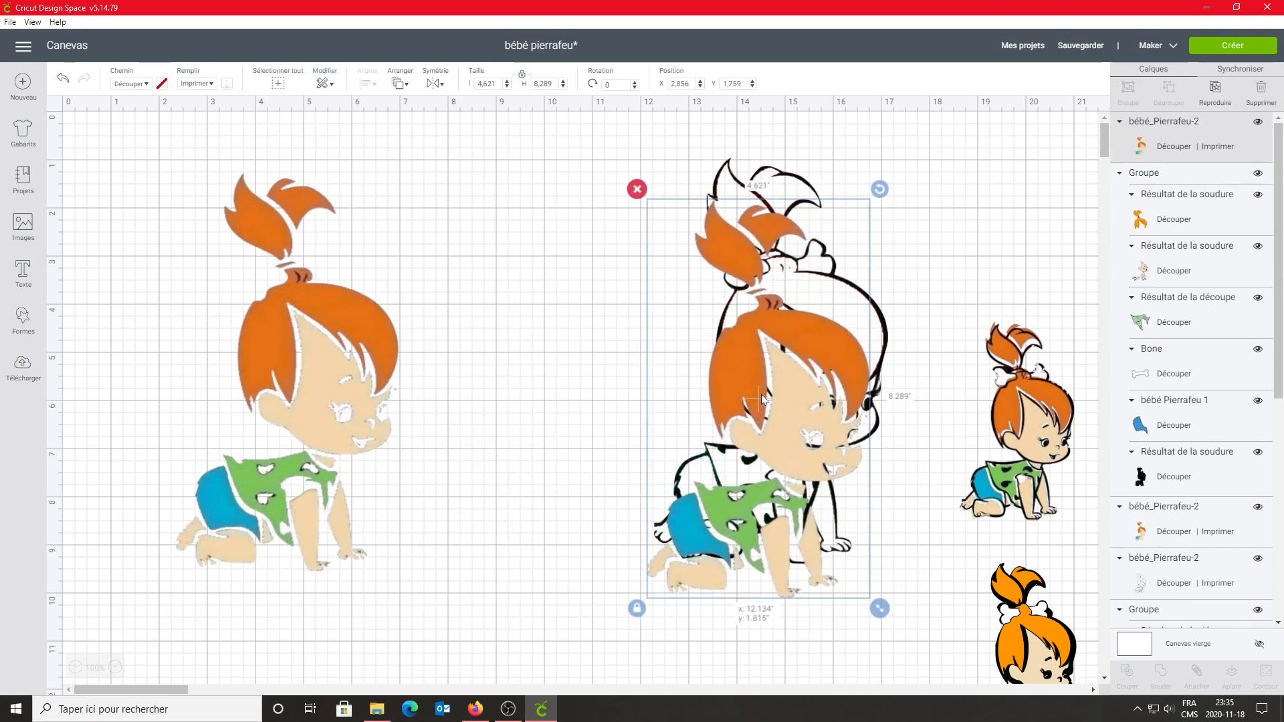
Set the original large colour layer to no fill and move its printable copy between it and the outline
{"action": "left_click", "coordinate": [339, 372]}
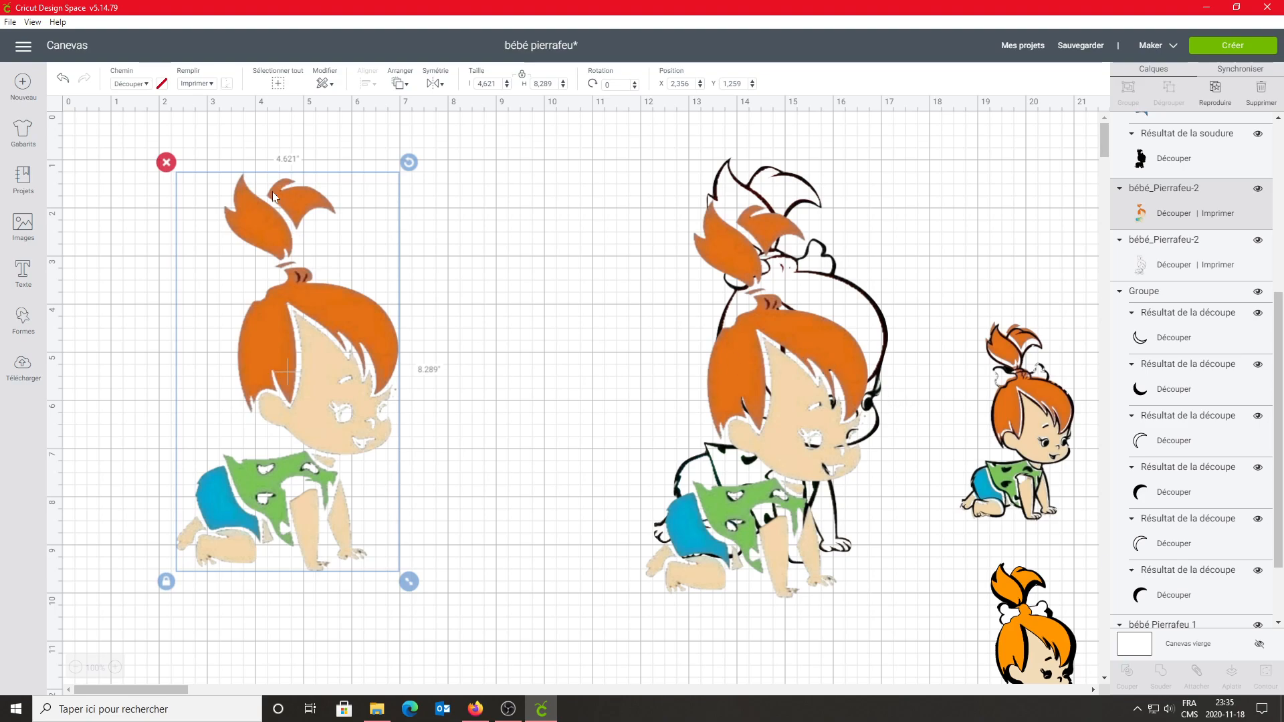
{"action": "left_click", "coordinate": [198, 86]}
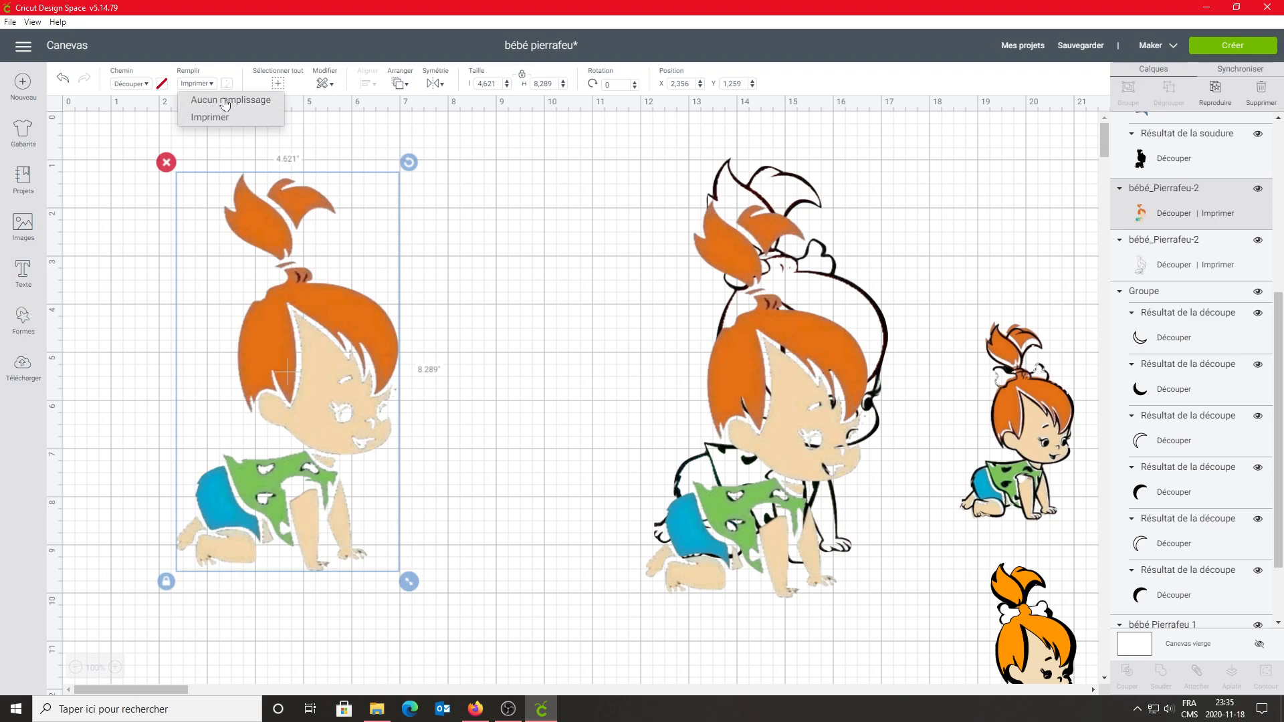
{"action": "left_click", "coordinate": [225, 101]}
{"action": "left_click_drag", "start_coordinate": [812, 380], "coordinate": [625, 334]}
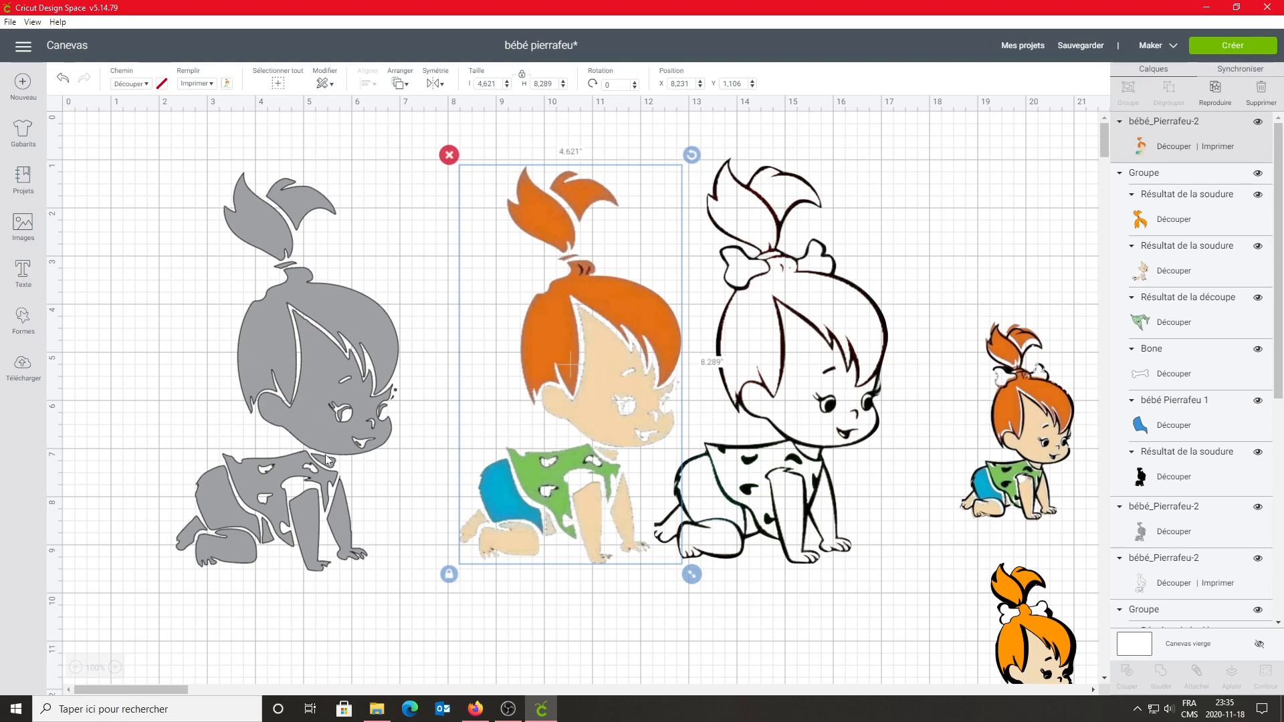
Edit the grey layer's contours to hide the ponytail shapes and the hair tie while keeping the face
{"action": "left_click", "coordinate": [318, 408]}
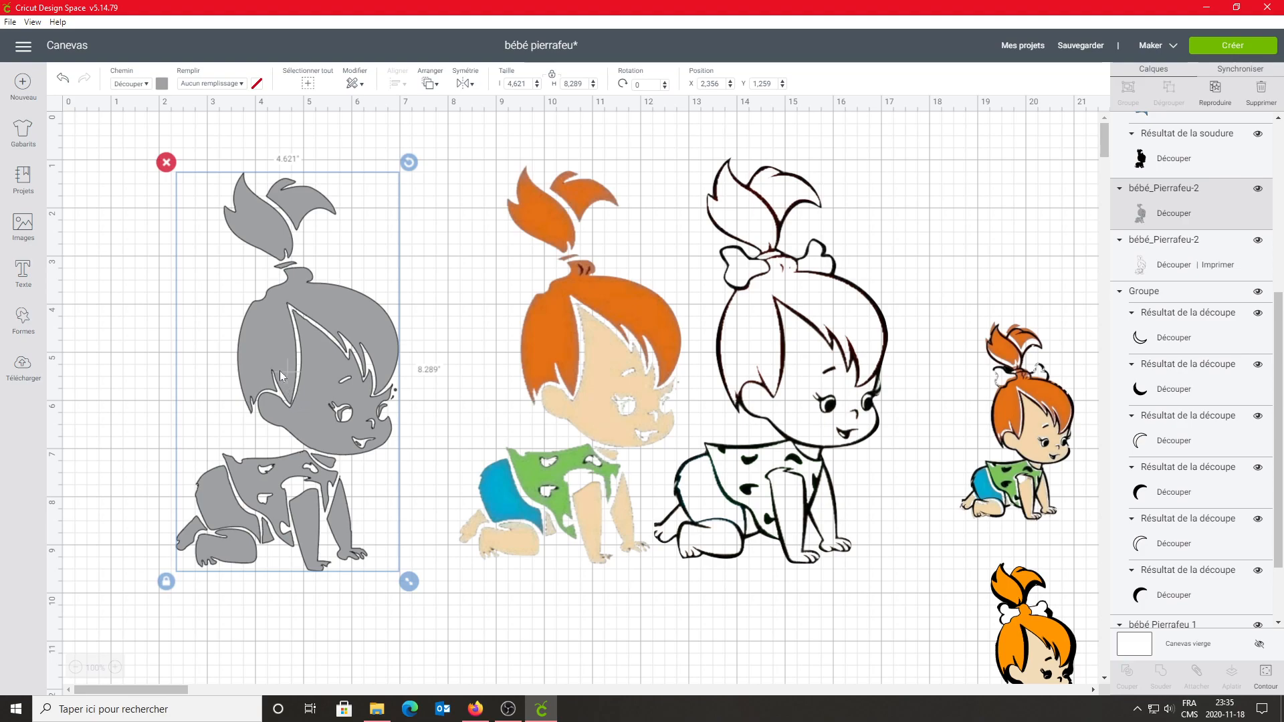
{"action": "left_click", "coordinate": [1265, 676]}
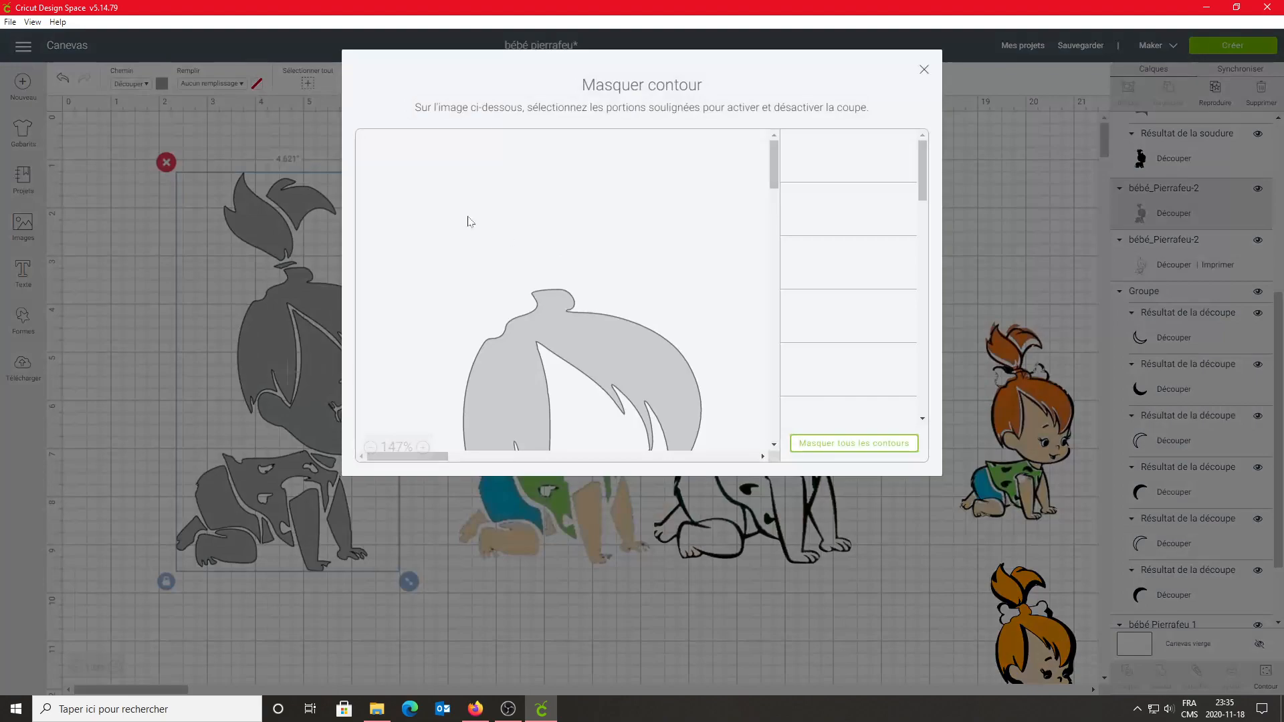
{"action": "left_click", "coordinate": [369, 447]}
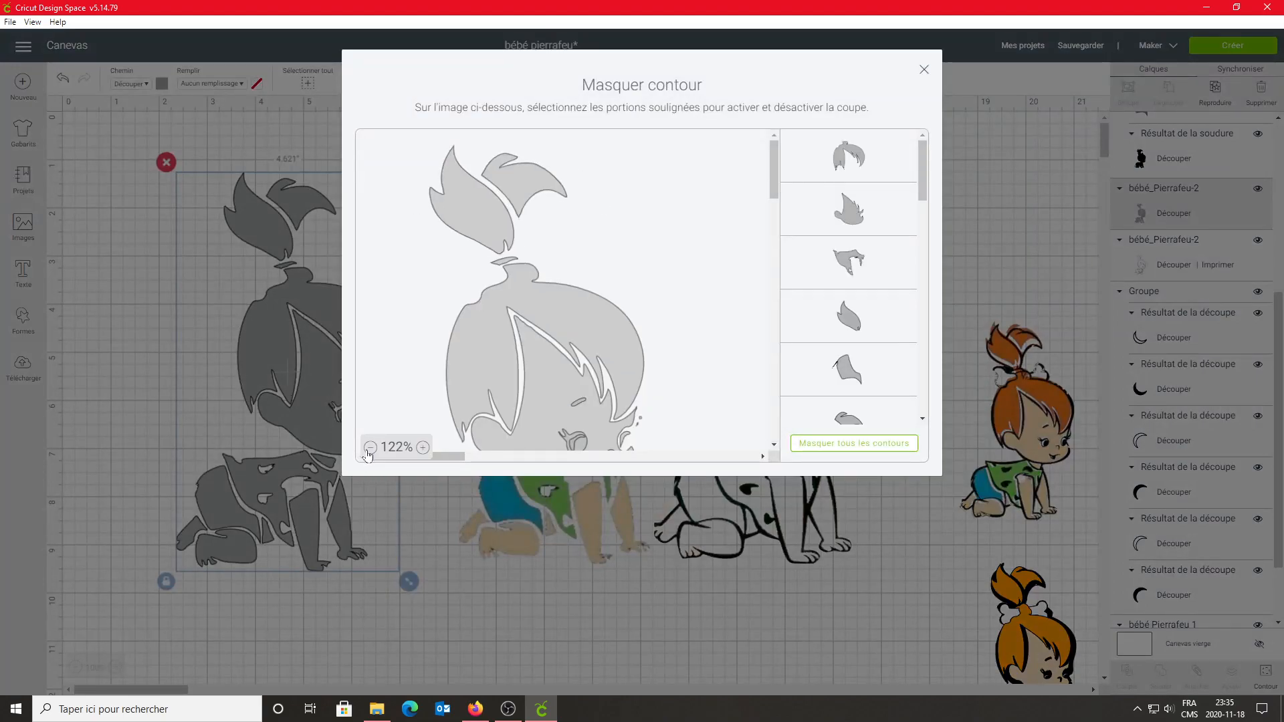
{"action": "left_click", "coordinate": [370, 447]}
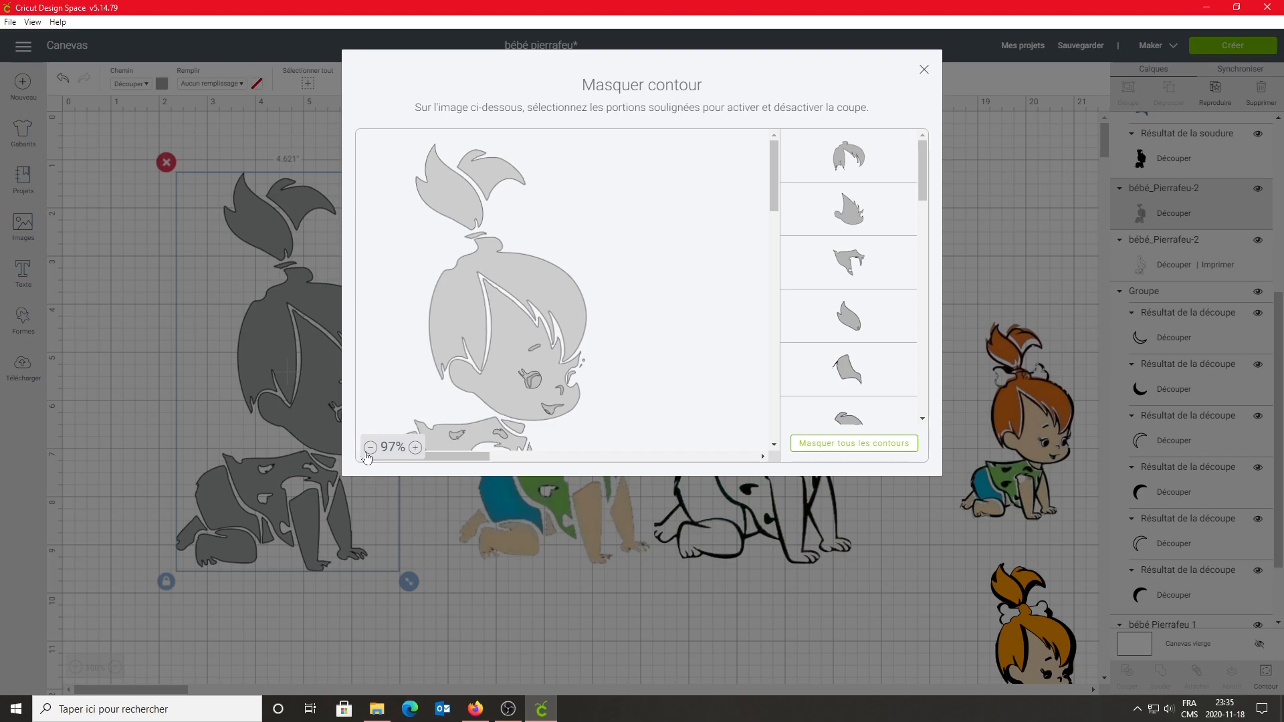
{"action": "left_click", "coordinate": [369, 449]}
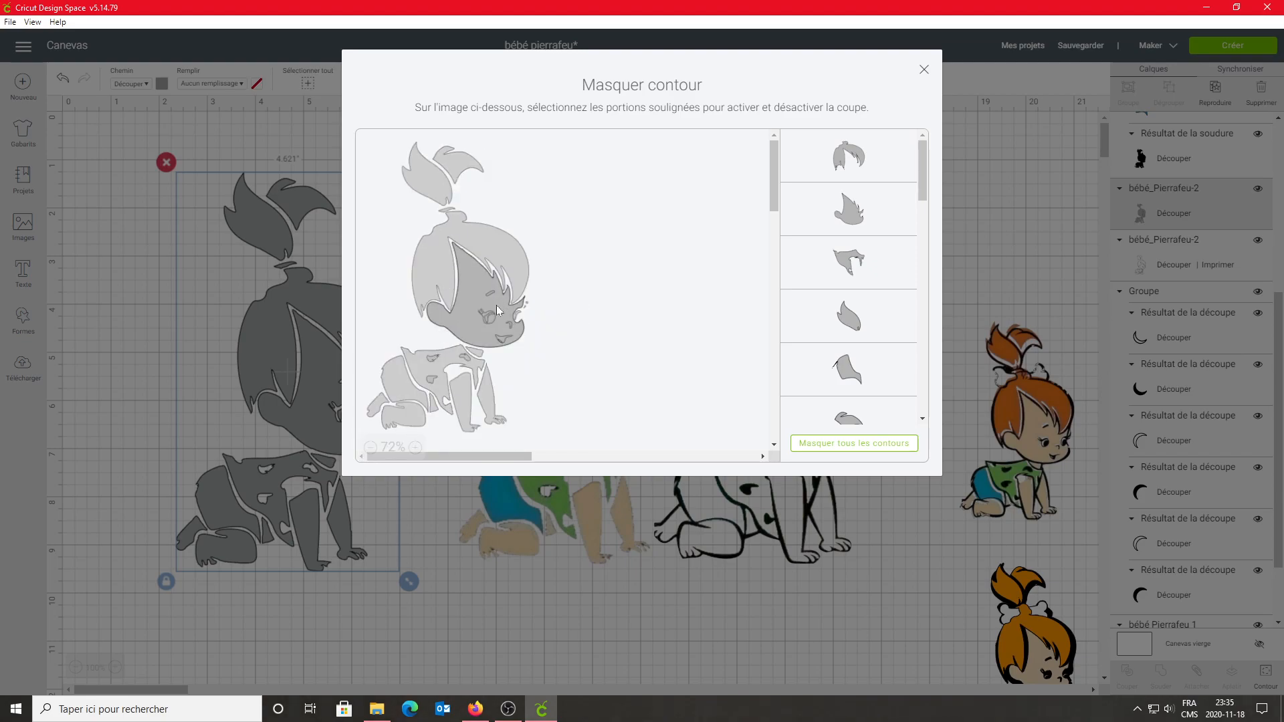
{"action": "left_click", "coordinate": [435, 271]}
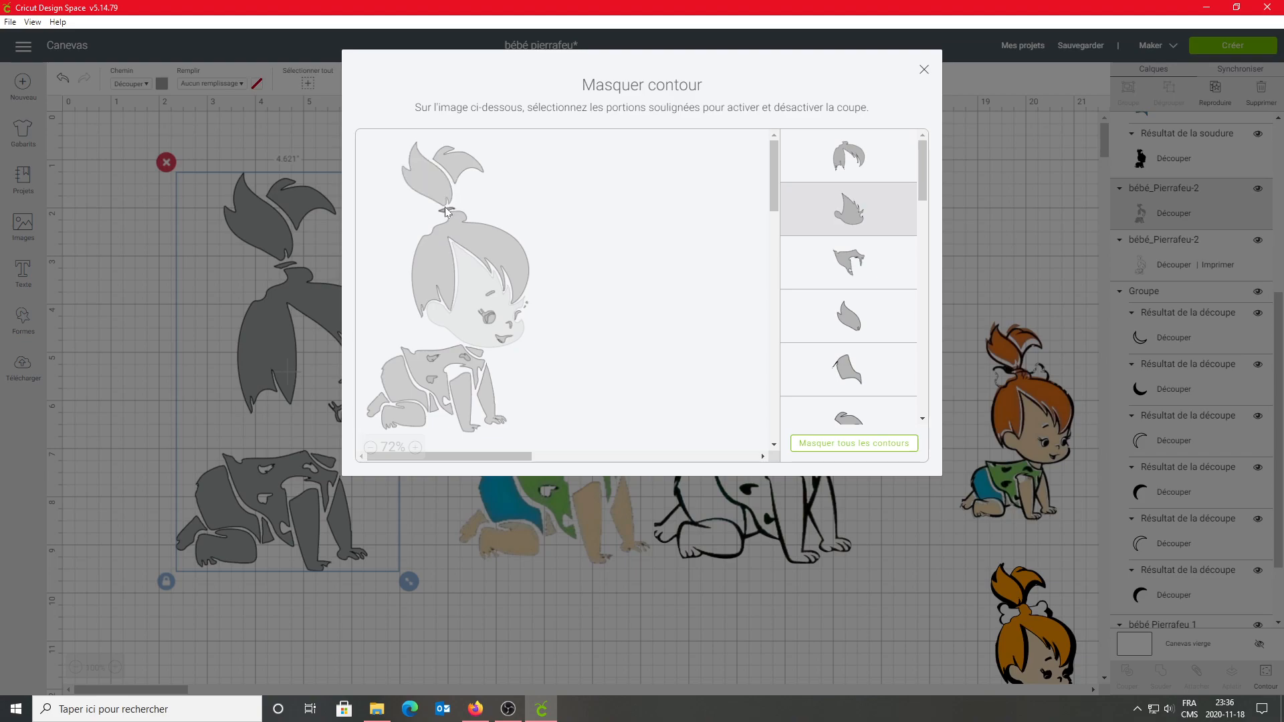
{"action": "left_click", "coordinate": [446, 271]}
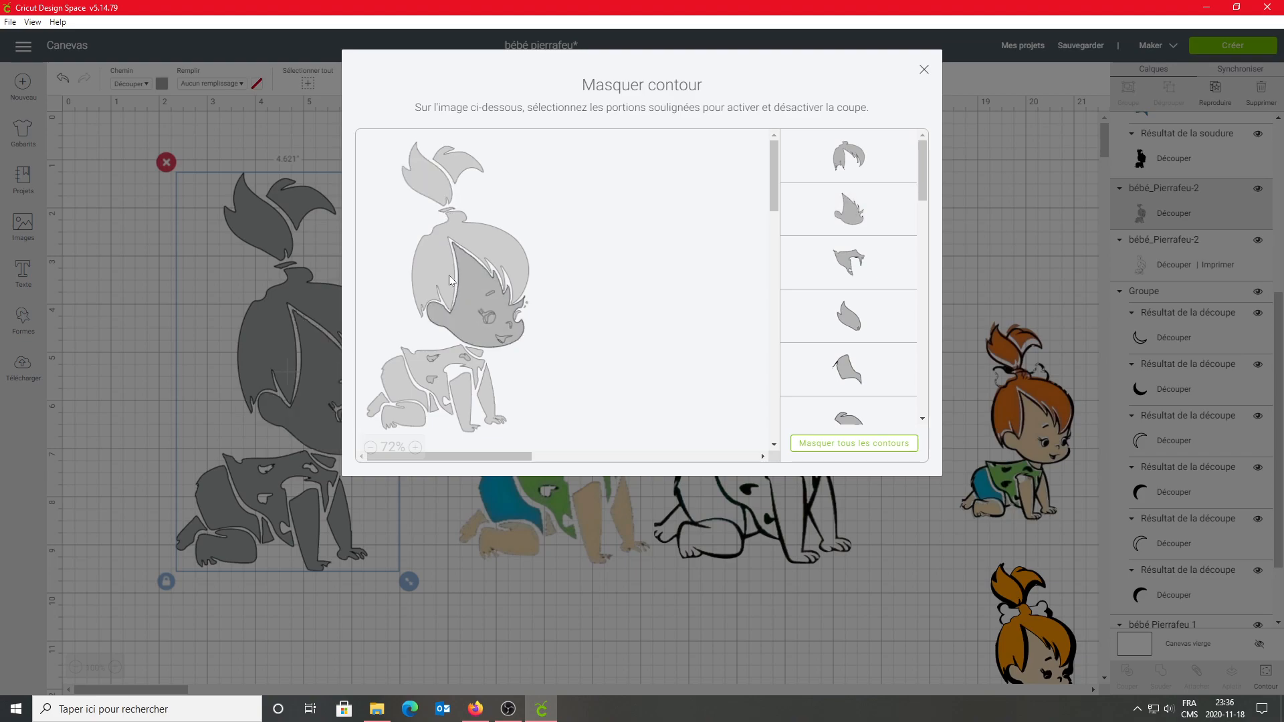
{"action": "left_click", "coordinate": [449, 230]}
{"action": "left_click", "coordinate": [448, 195]}
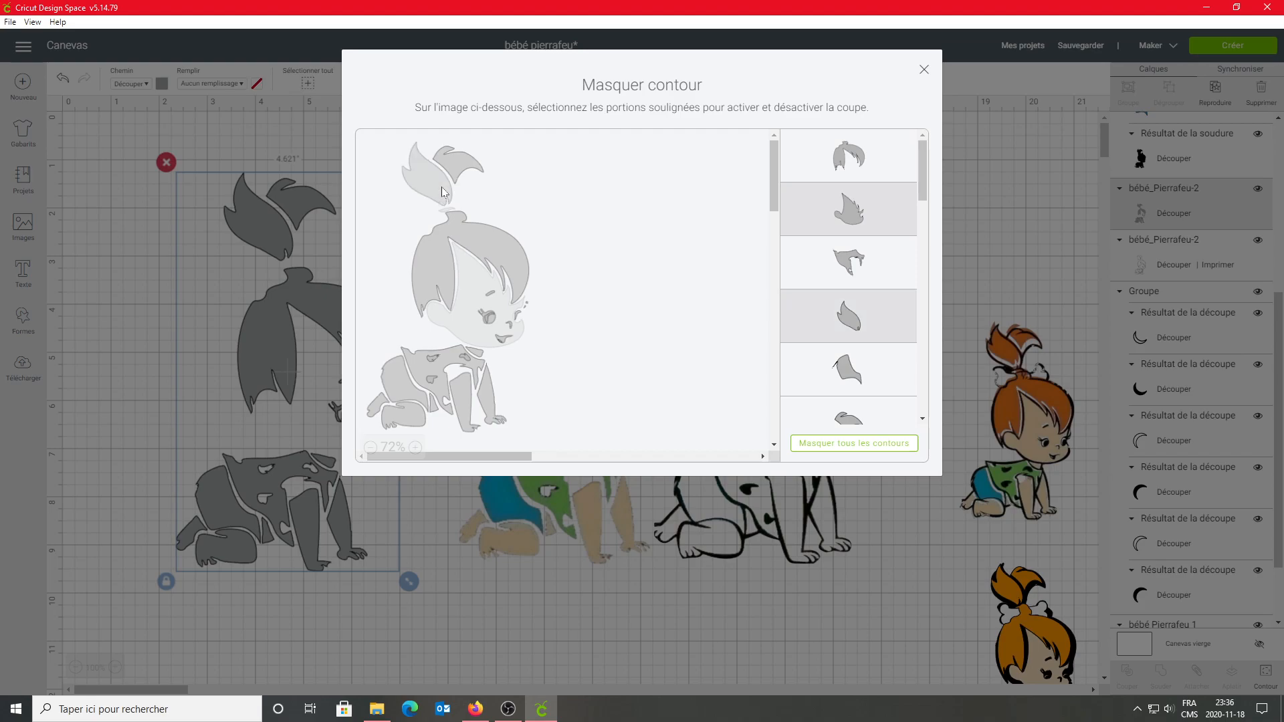
{"action": "left_click", "coordinate": [452, 321]}
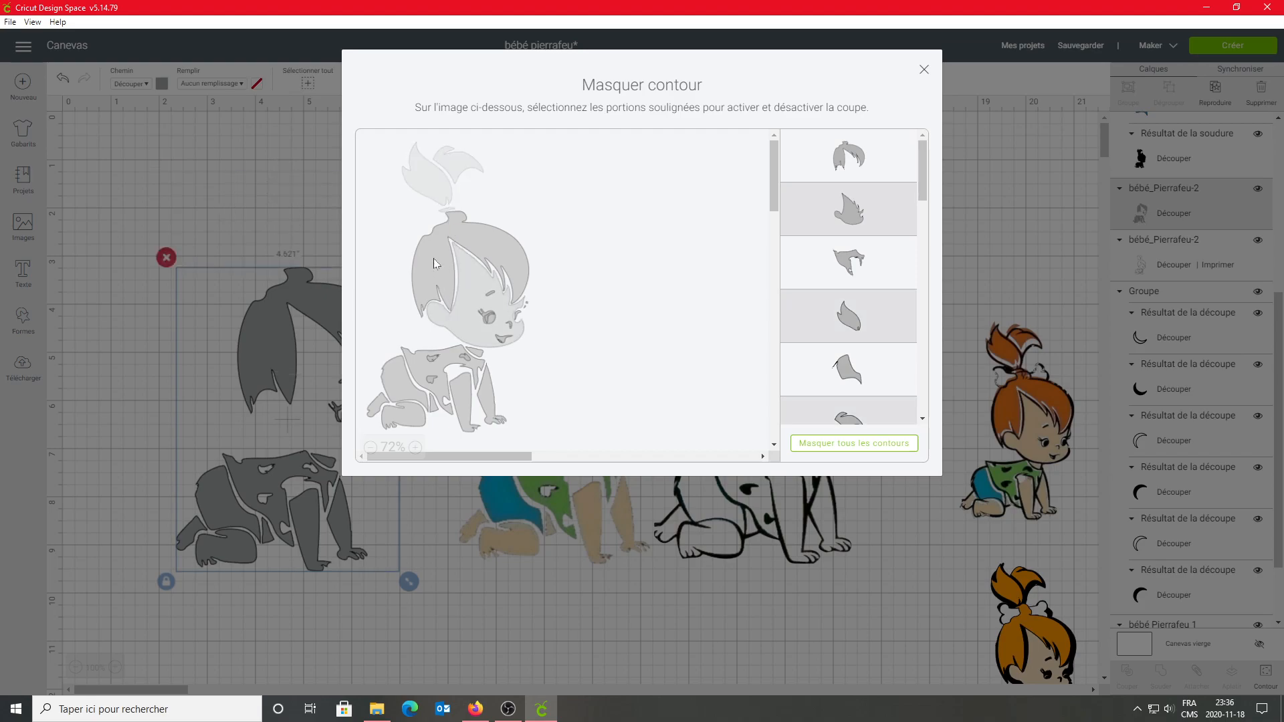
{"action": "left_click", "coordinate": [442, 287]}
{"action": "left_click", "coordinate": [444, 293]}
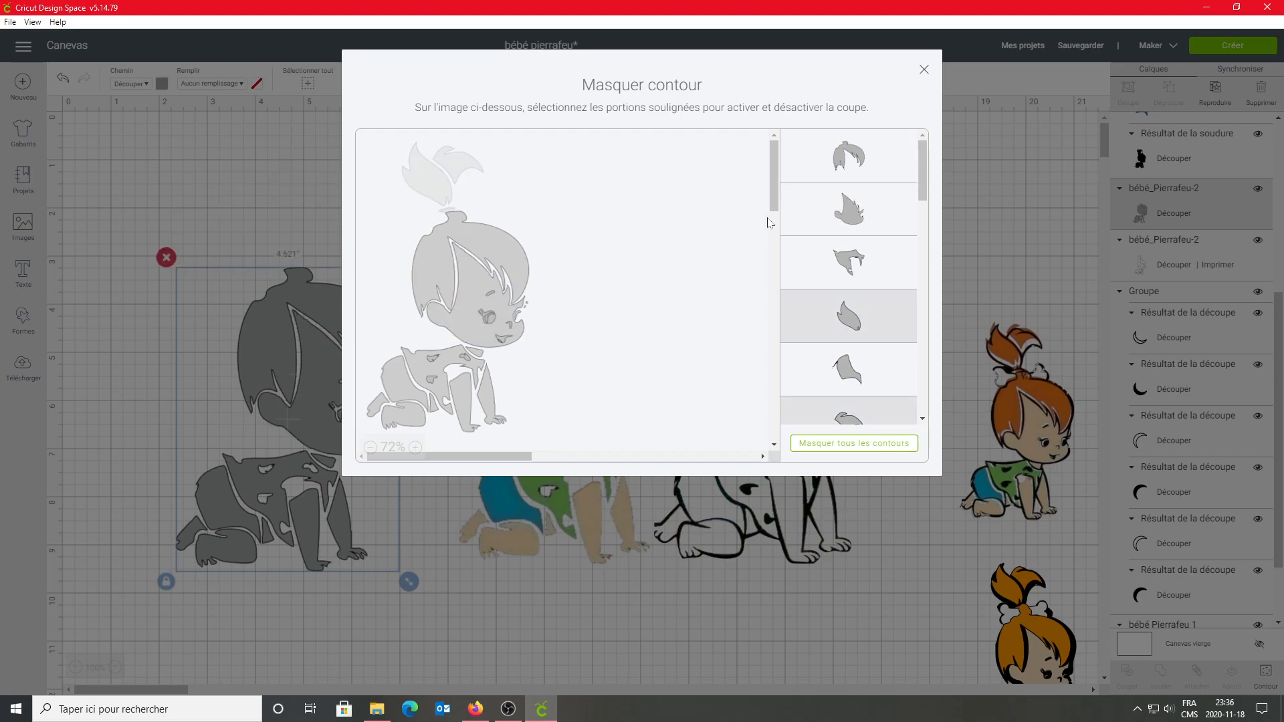
Hide the hair, top, shorts, facial-feature and stray speck contours so that only the skin shapes stay in the grey layer
{"action": "left_click", "coordinate": [856, 161]}
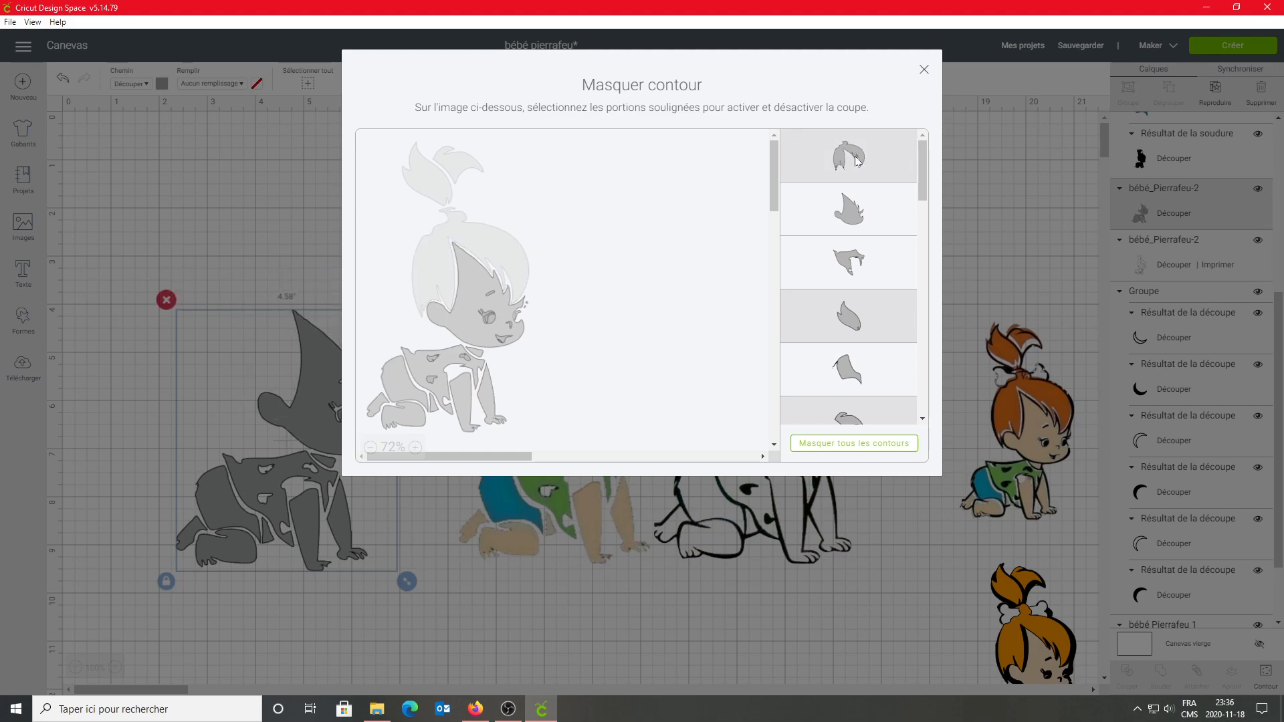
{"action": "left_click", "coordinate": [858, 264]}
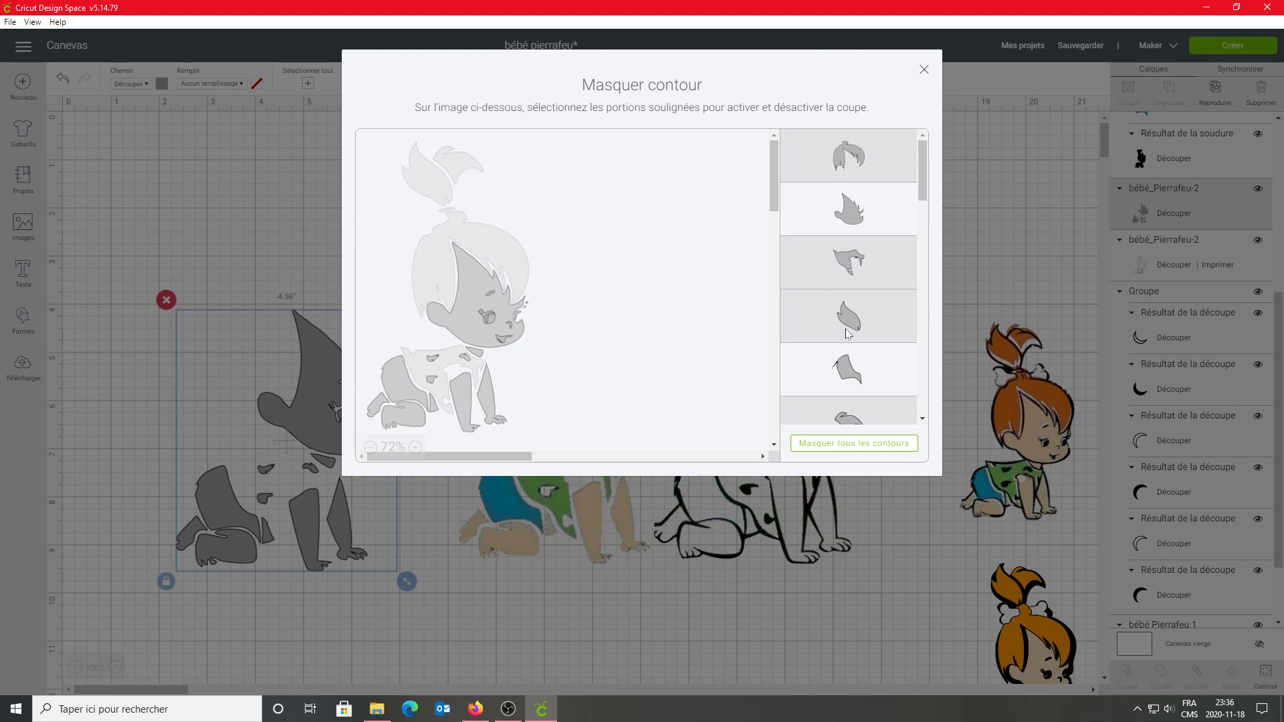
{"action": "left_click", "coordinate": [848, 334]}
{"action": "left_click", "coordinate": [850, 327]}
{"action": "left_click", "coordinate": [844, 370]}
{"action": "scroll", "coordinate": [821, 373], "scroll_direction": "down", "scroll_amount": 2}
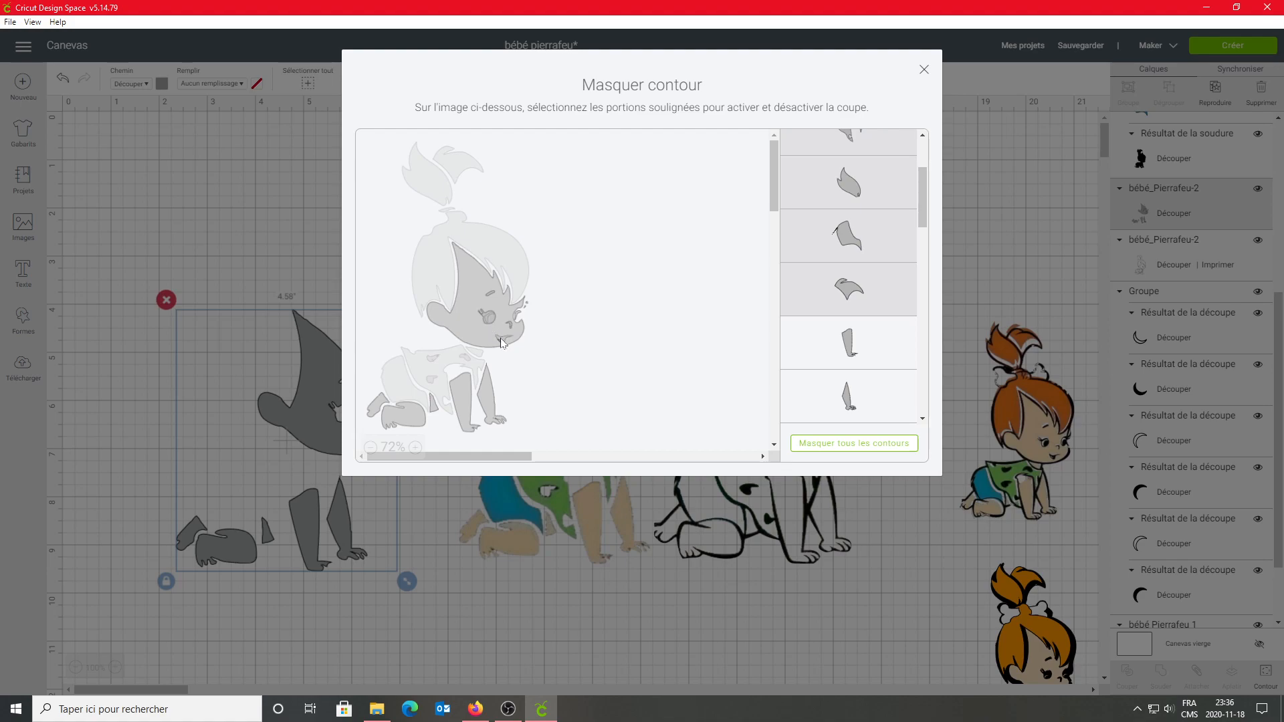
{"action": "left_click", "coordinate": [528, 304]}
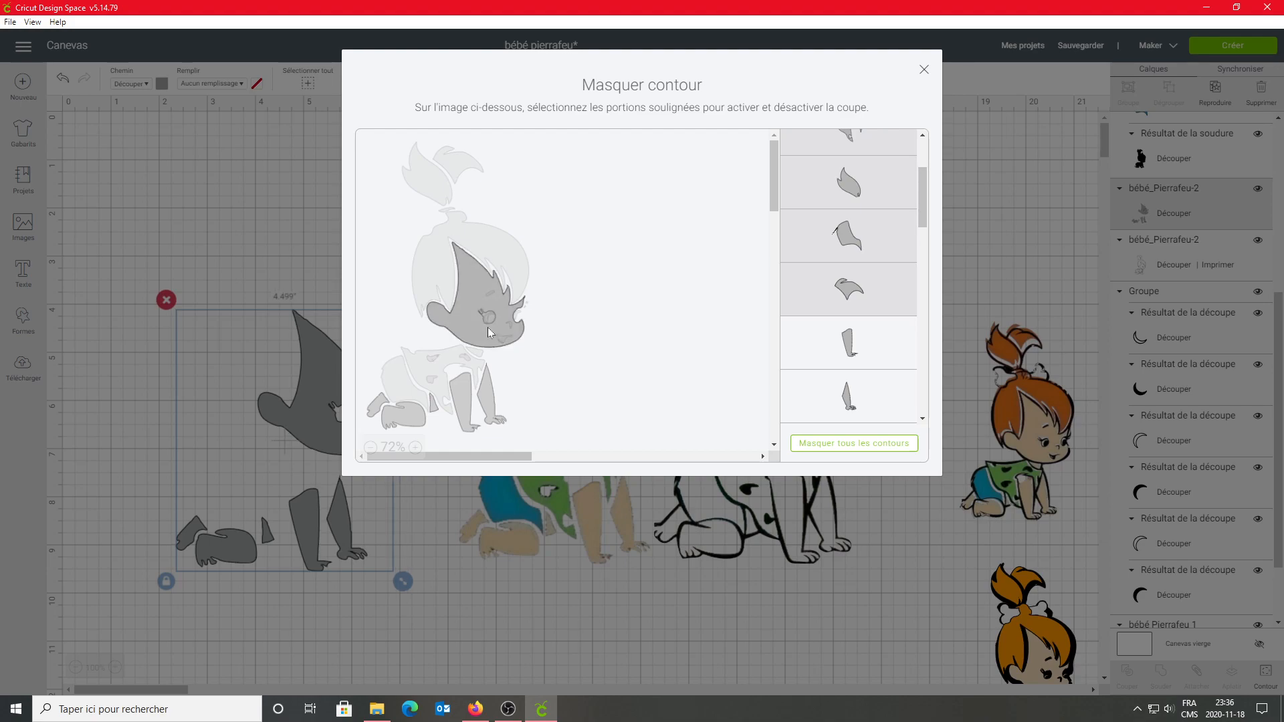
{"action": "left_click", "coordinate": [484, 316]}
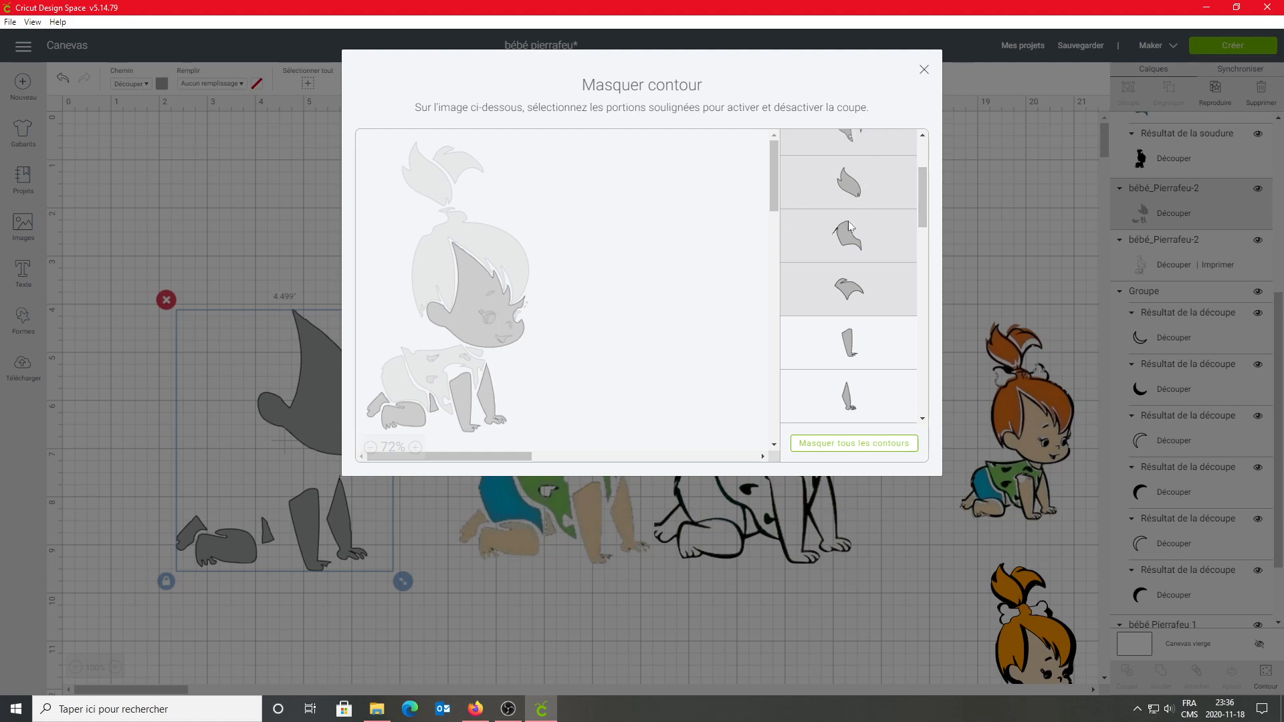
{"action": "left_click", "coordinate": [924, 72]}
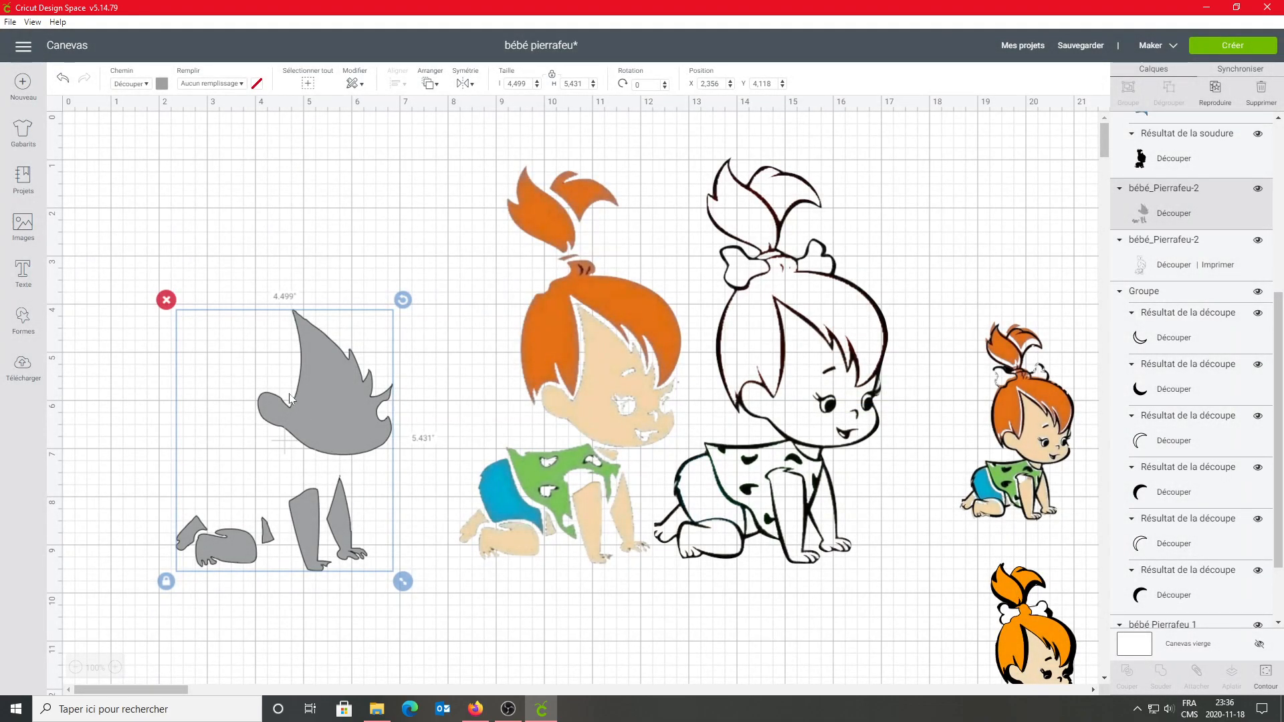
Colour the skin layer beige, move it onto the large outline and send it to the back
{"action": "left_click", "coordinate": [162, 83]}
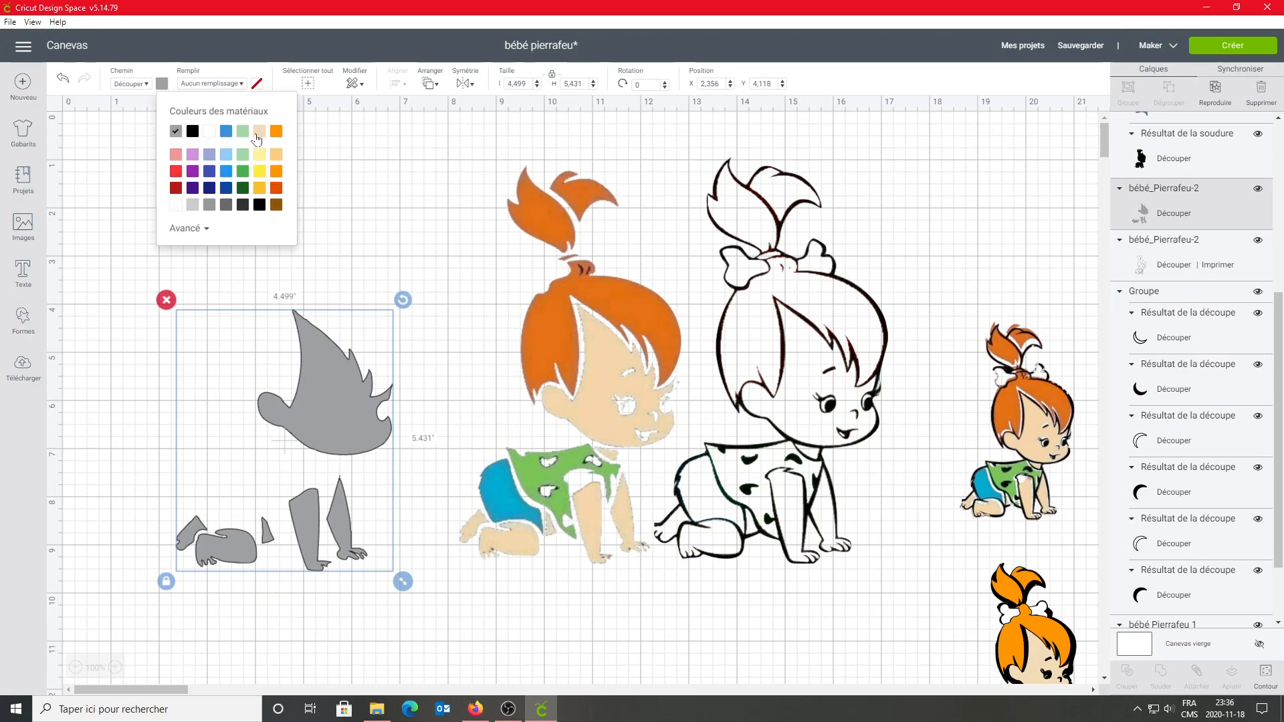
{"action": "left_click", "coordinate": [259, 131]}
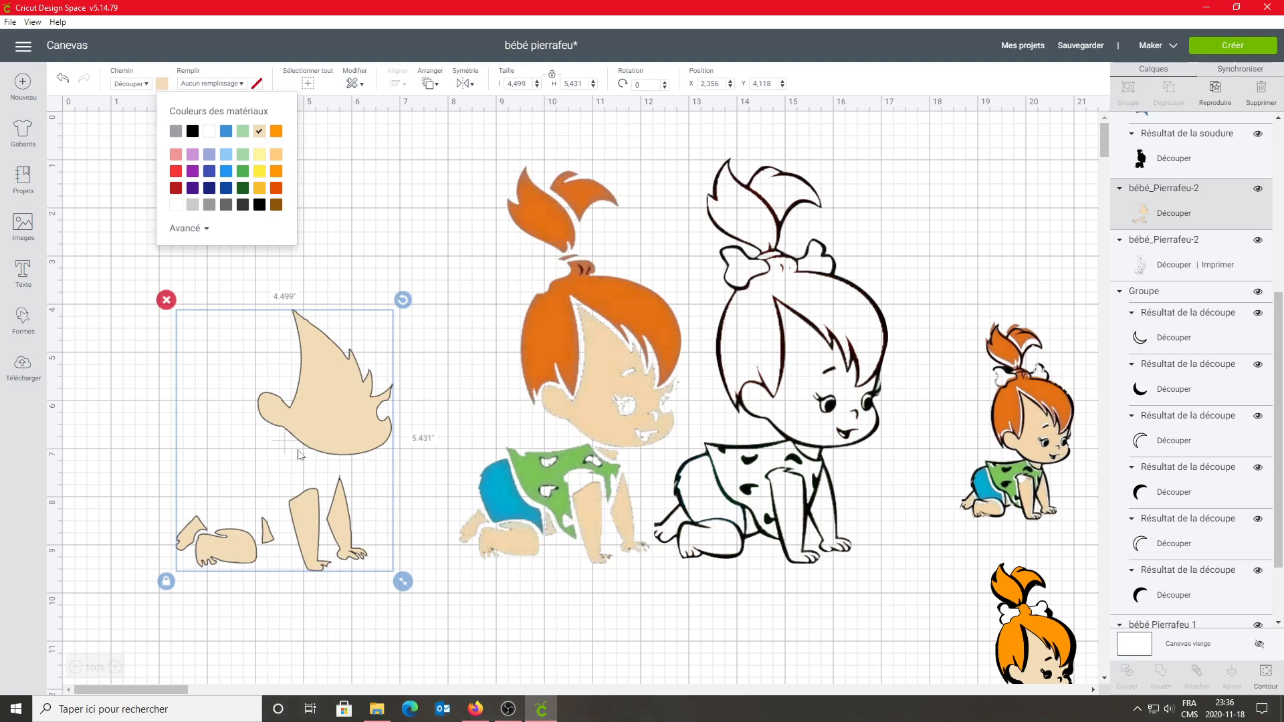
{"action": "left_click_drag", "start_coordinate": [342, 409], "coordinate": [828, 387]}
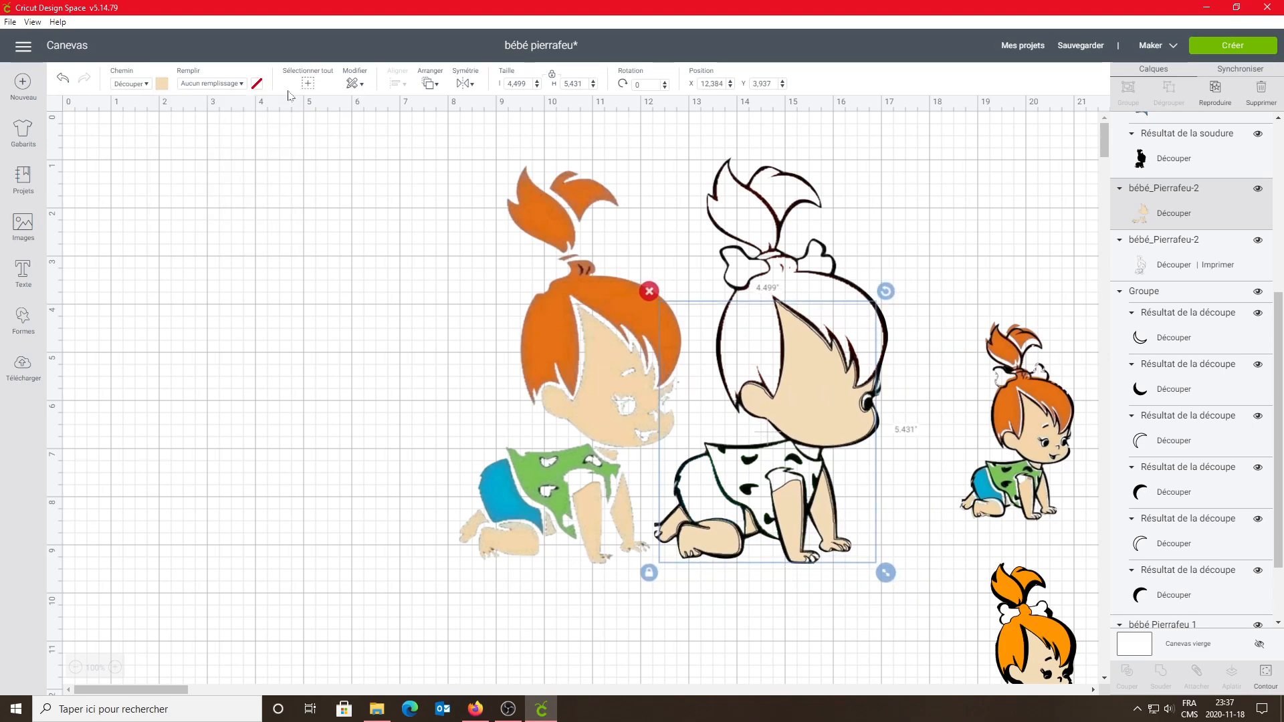
{"action": "left_click", "coordinate": [422, 91]}
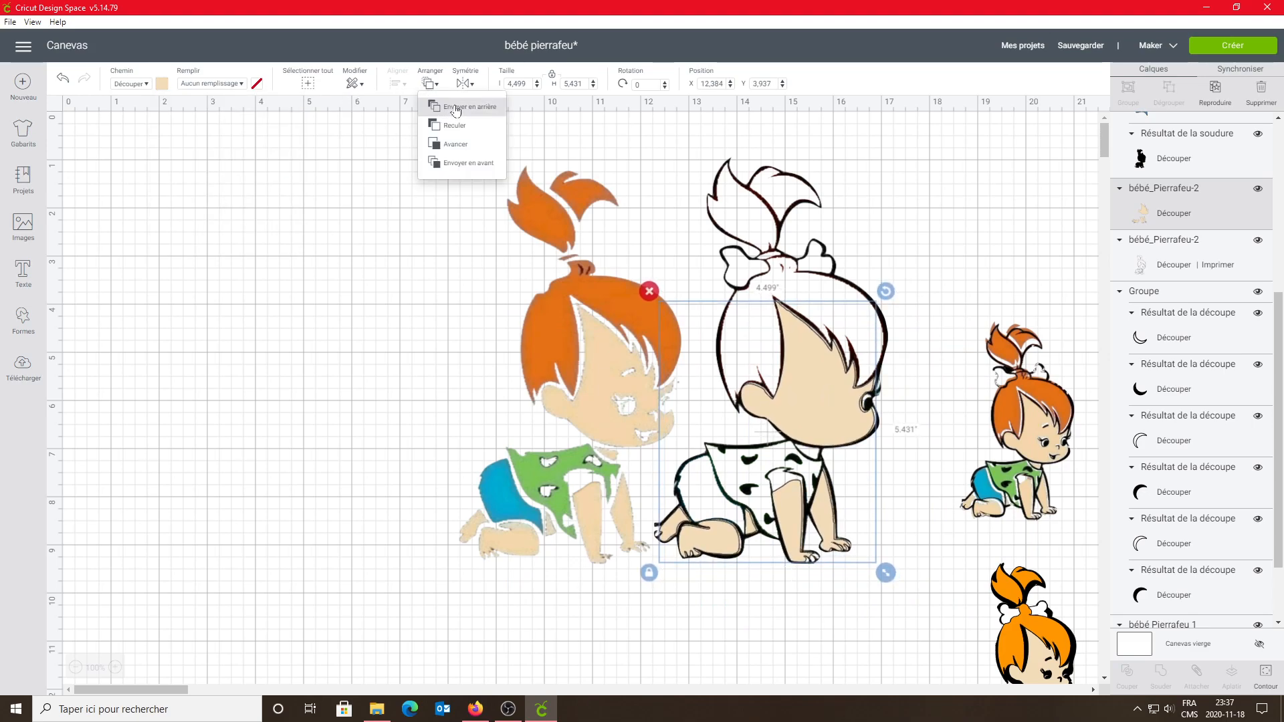
{"action": "left_click", "coordinate": [455, 109]}
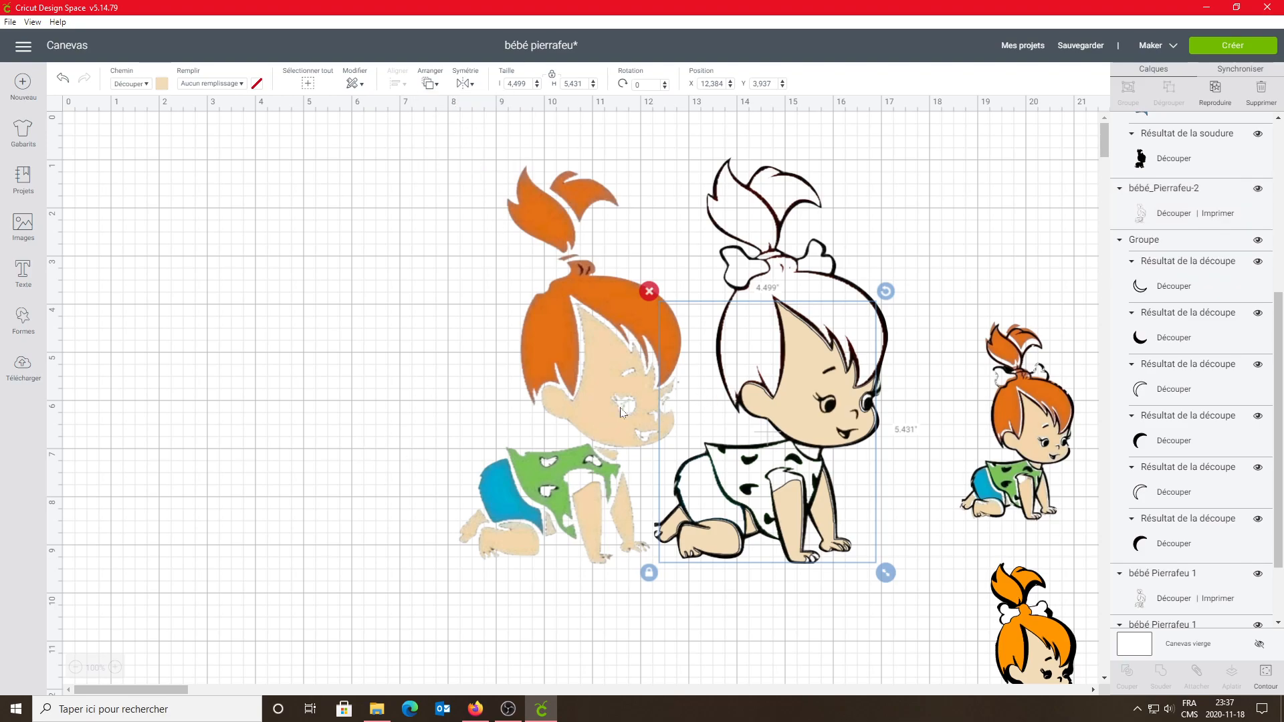
Move the large colour layer away from the outline, duplicate it and set the original to no fill
{"action": "left_click", "coordinate": [605, 391]}
{"action": "left_click_drag", "start_coordinate": [604, 391], "coordinate": [528, 354]}
{"action": "left_click", "coordinate": [1217, 100]}
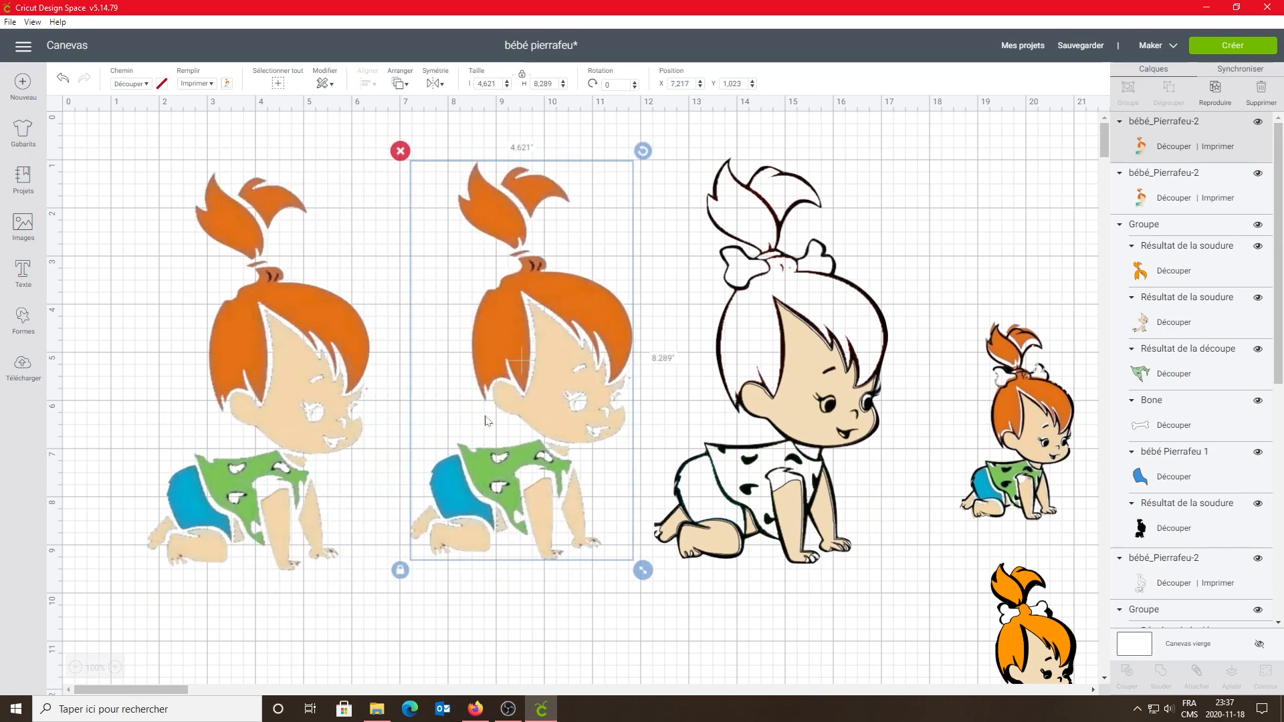
{"action": "left_click", "coordinate": [318, 411]}
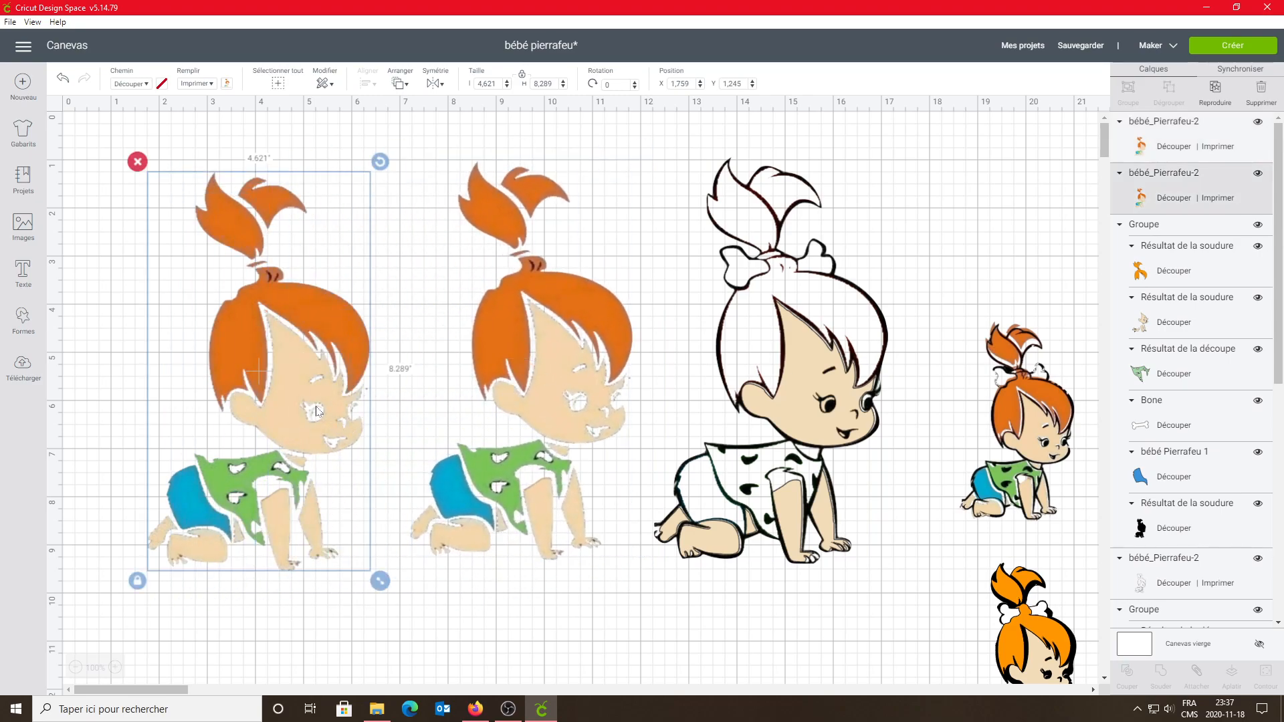
{"action": "left_click", "coordinate": [210, 85]}
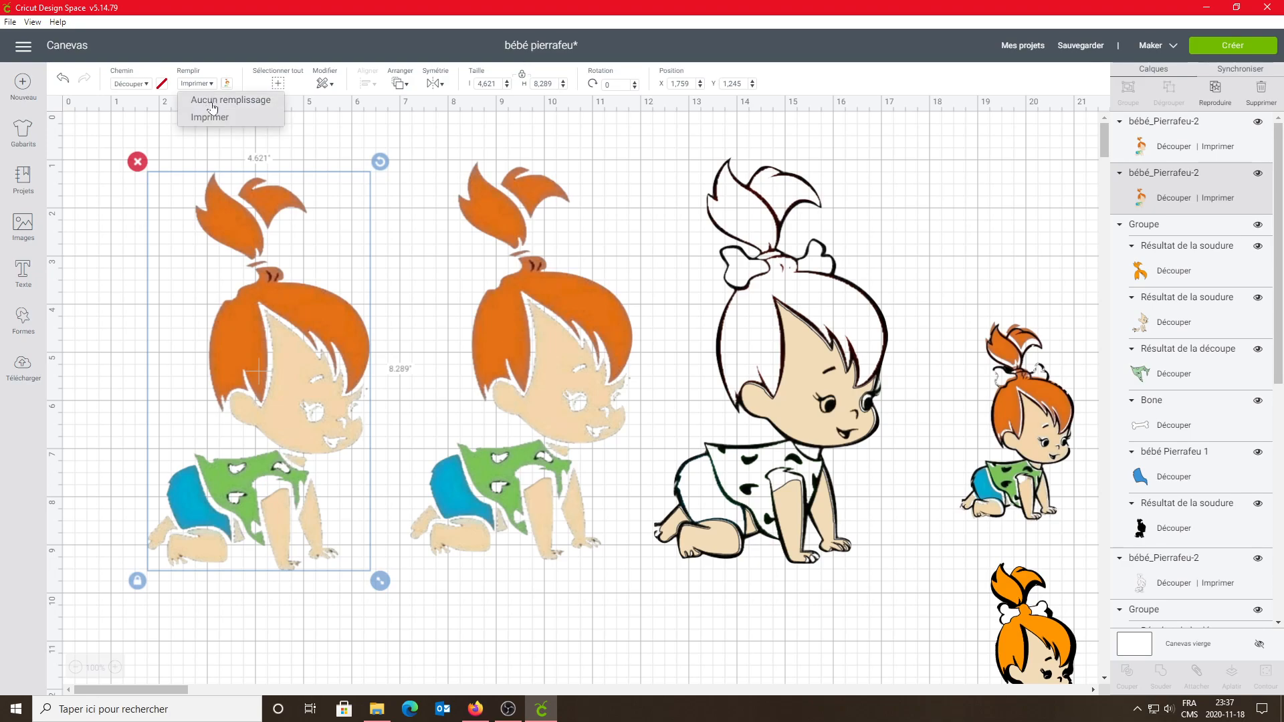
{"action": "left_click", "coordinate": [213, 106]}
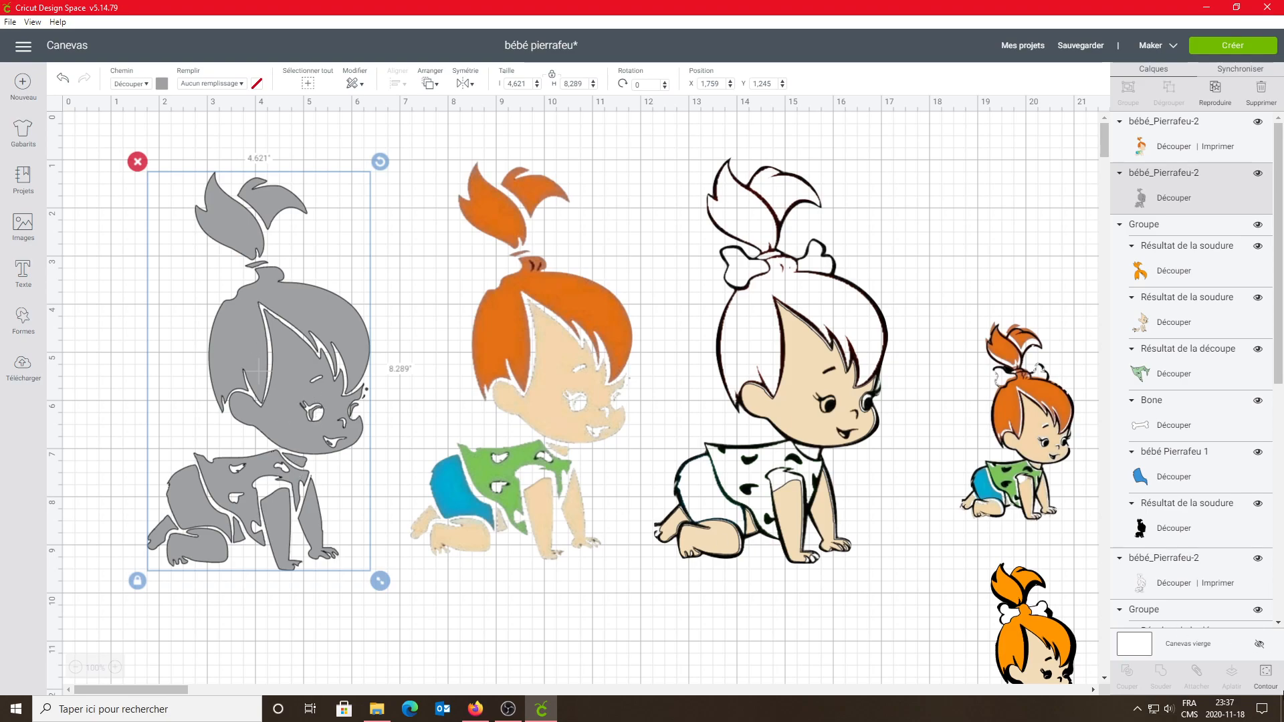
Edit the grey layer's contours to hide the top and the shorts while keeping both ponytail shapes
{"action": "left_click", "coordinate": [1265, 674]}
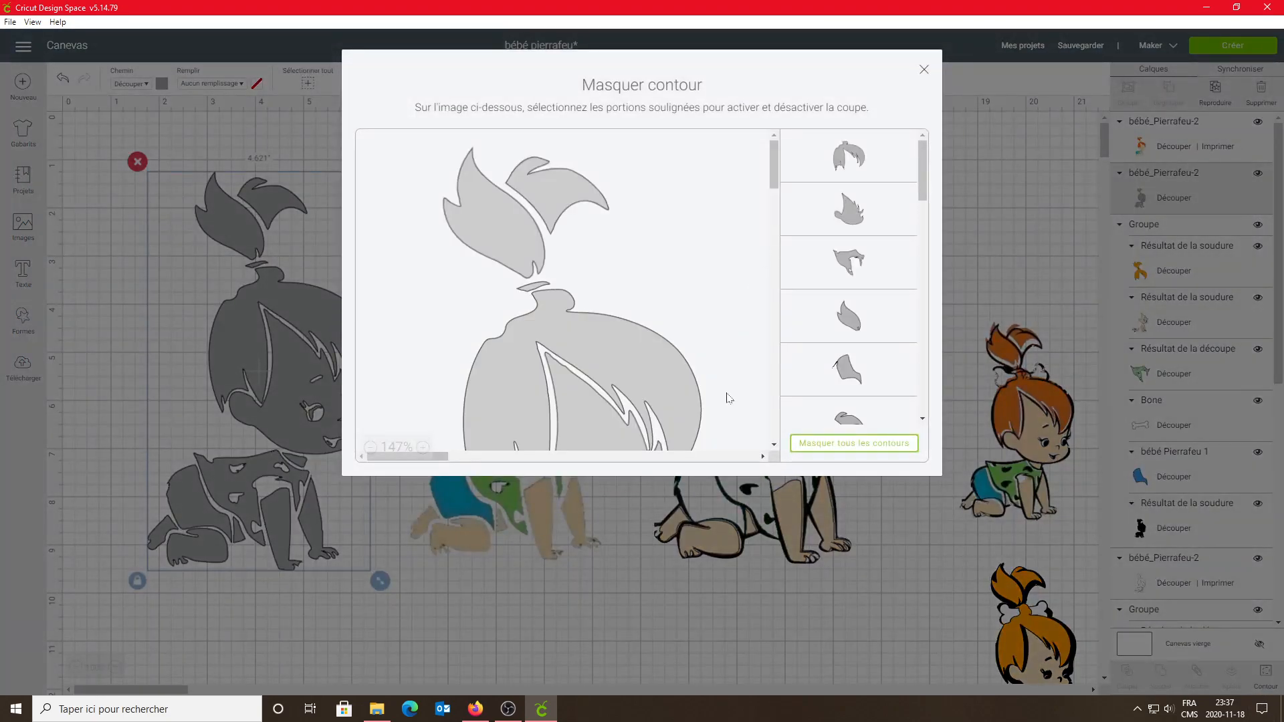
{"action": "left_click", "coordinate": [851, 268]}
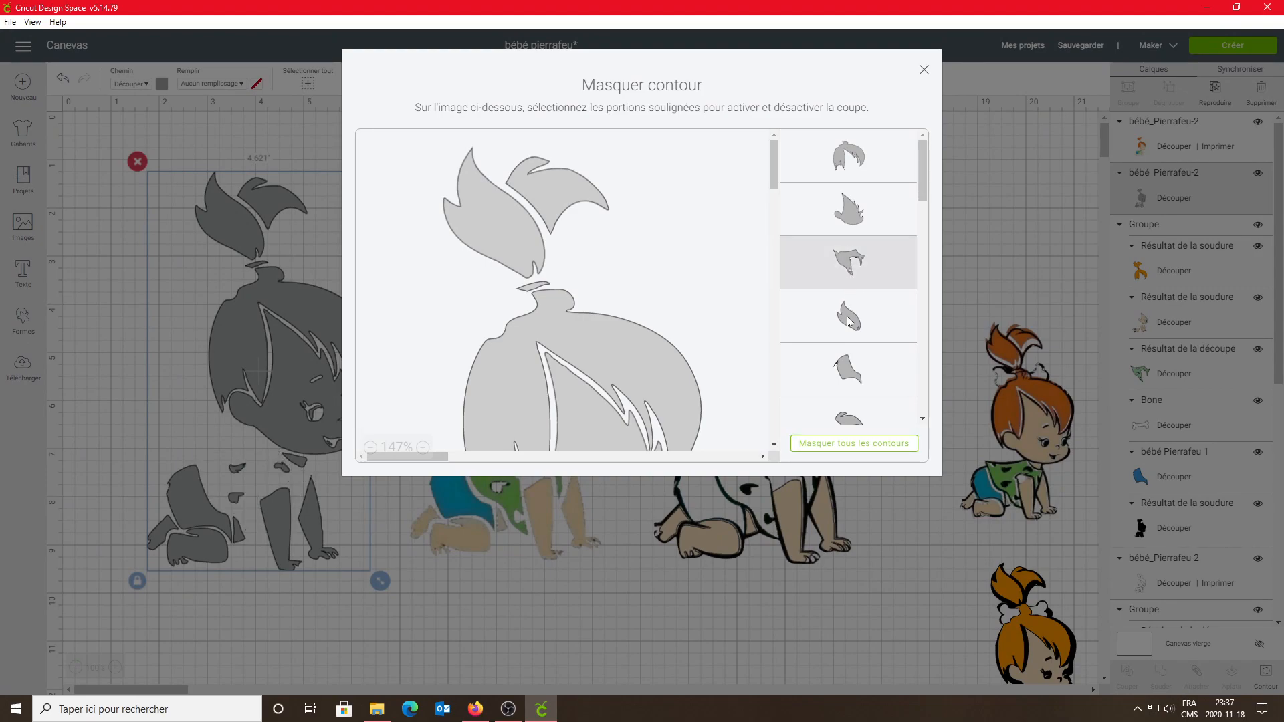
{"action": "left_click", "coordinate": [847, 316]}
{"action": "left_click", "coordinate": [838, 393]}
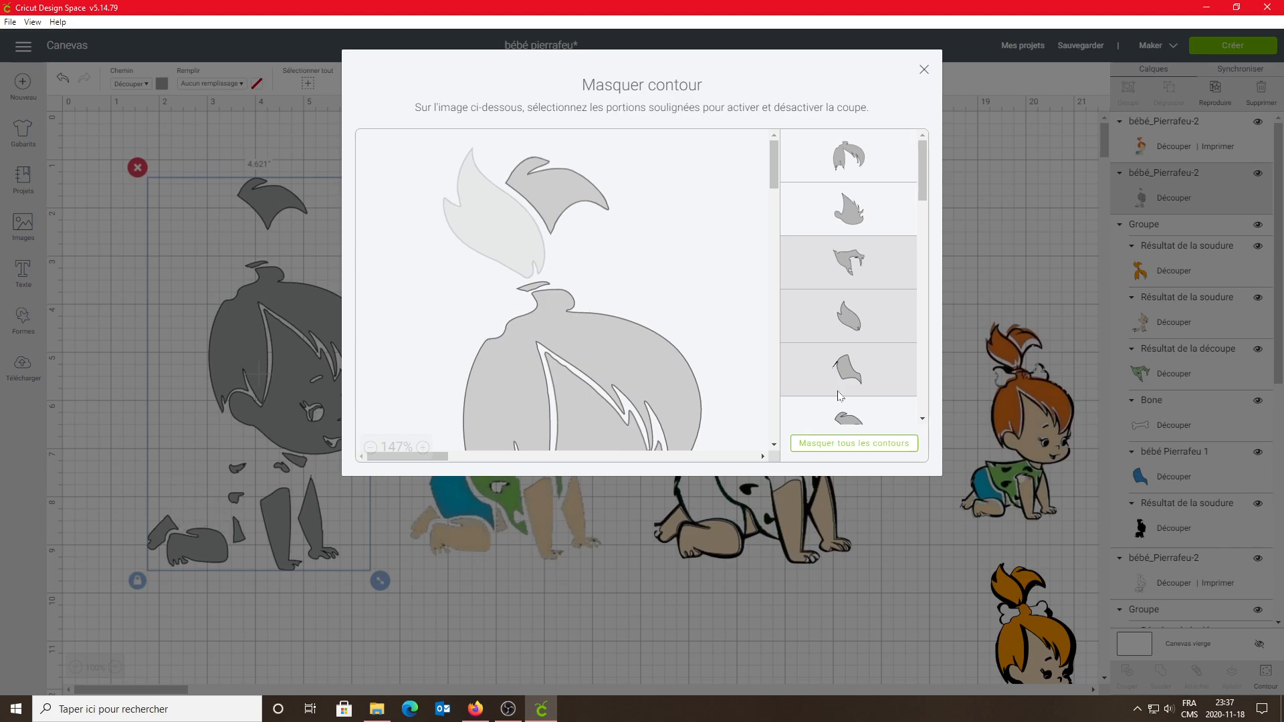
{"action": "left_click", "coordinate": [852, 316]}
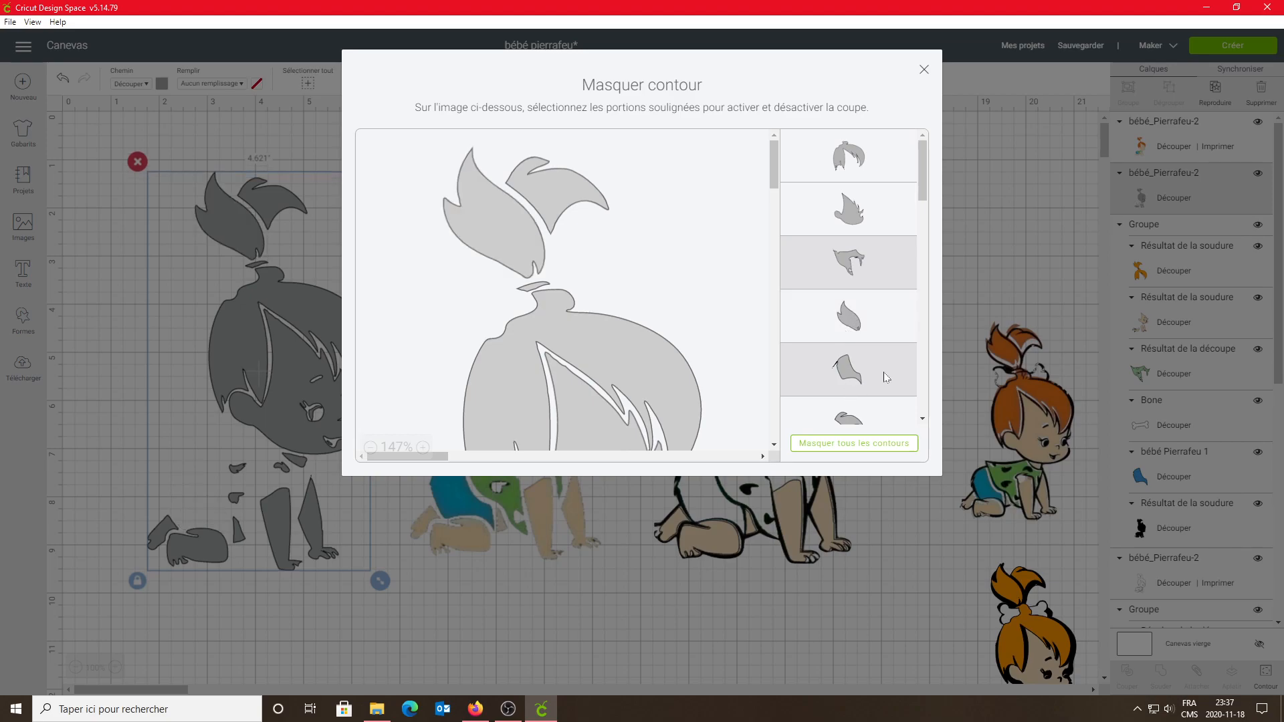
{"action": "left_click", "coordinate": [852, 314]}
{"action": "left_click", "coordinate": [852, 314]}
{"action": "scroll", "coordinate": [875, 400], "scroll_direction": "down", "scroll_amount": 2}
{"action": "left_click", "coordinate": [844, 297]}
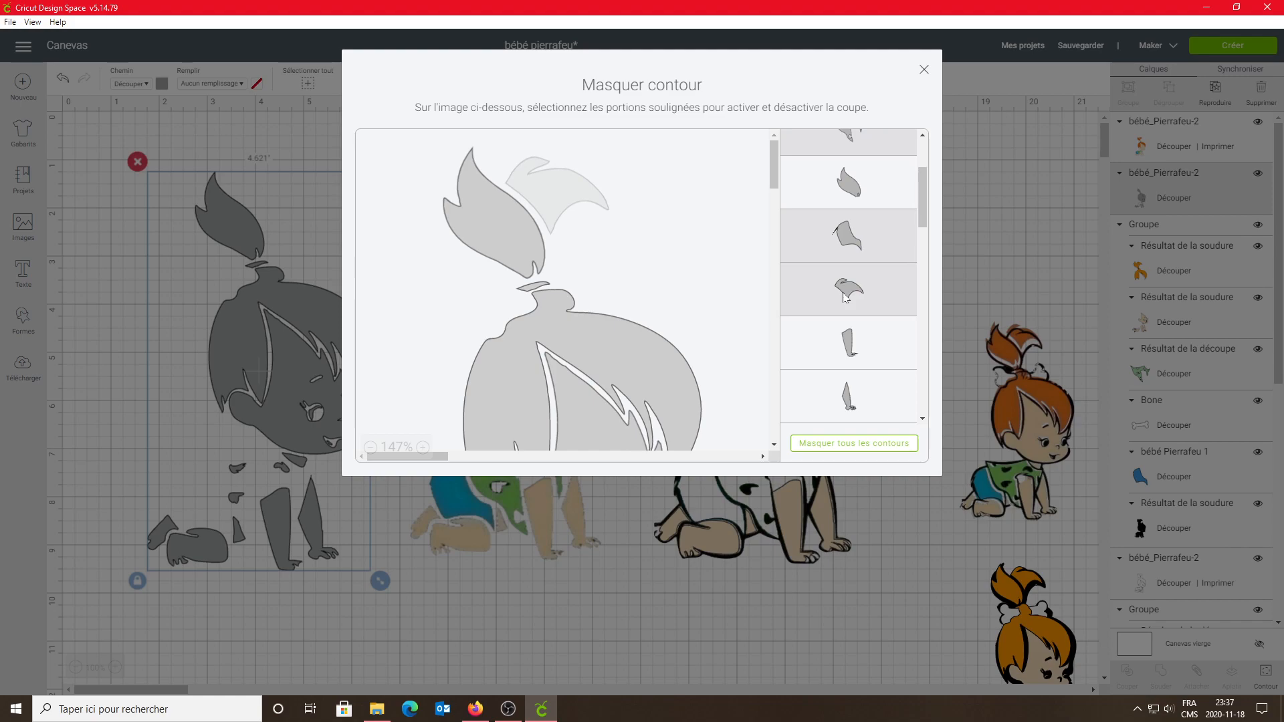
{"action": "left_click", "coordinate": [845, 298]}
Hide both arm contours and the leg and foot contours in the grey layer
{"action": "left_click", "coordinate": [855, 352]}
{"action": "scroll", "coordinate": [866, 368], "scroll_direction": "down", "scroll_amount": 2}
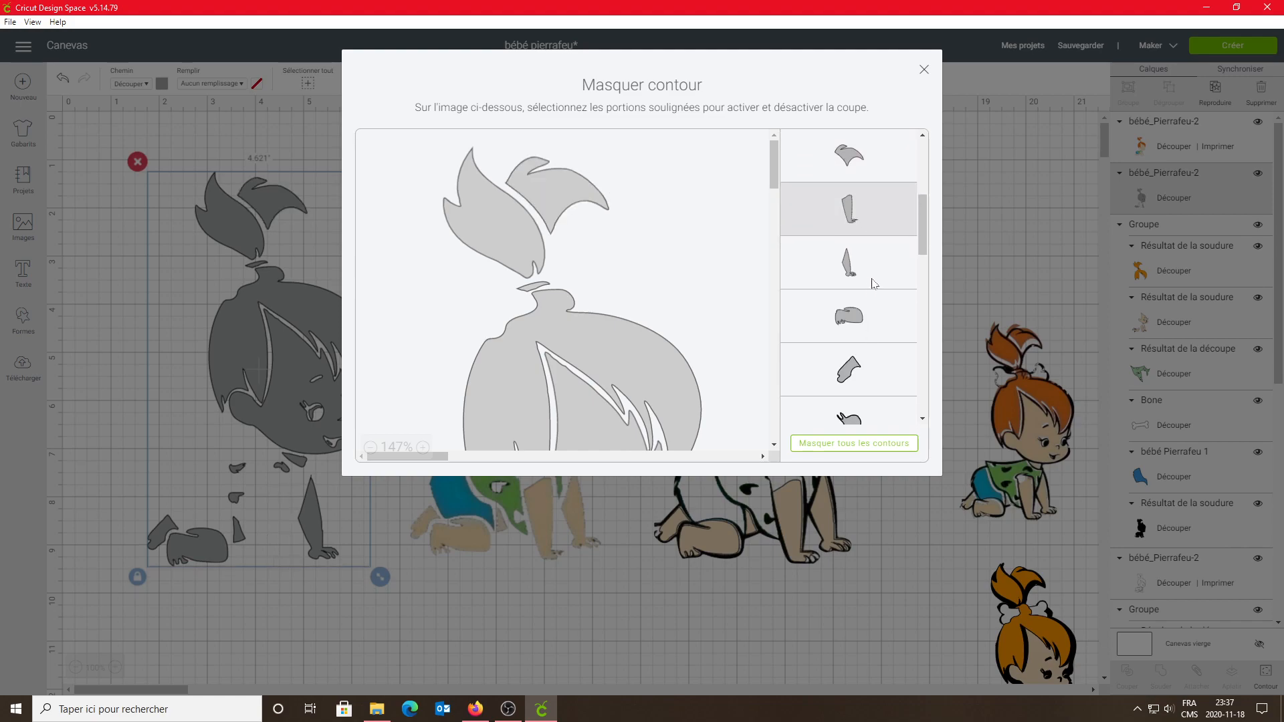
{"action": "left_click", "coordinate": [873, 281]}
{"action": "left_click", "coordinate": [867, 305]}
{"action": "left_click", "coordinate": [858, 366]}
{"action": "scroll", "coordinate": [863, 401], "scroll_direction": "down", "scroll_amount": 2}
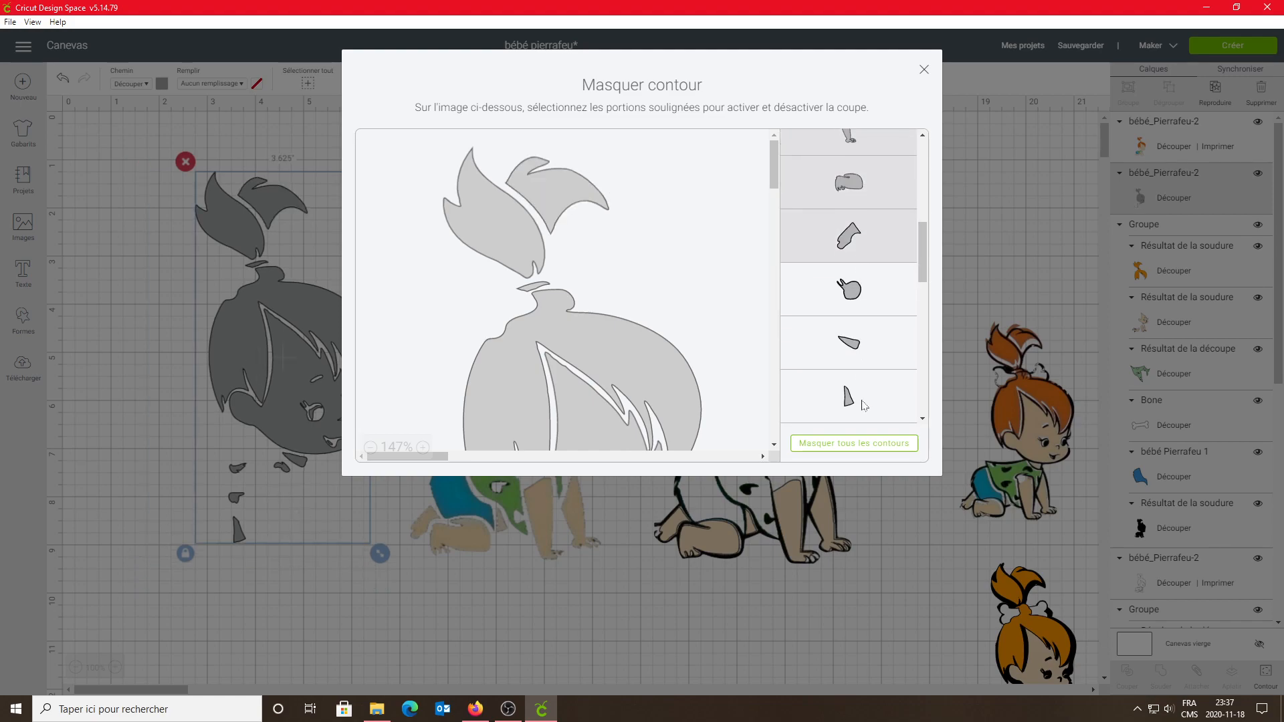
Hide the eye, mouth, leftover top fragments and small hair-tie sliver contours in the grey layer
{"action": "left_click", "coordinate": [863, 289]}
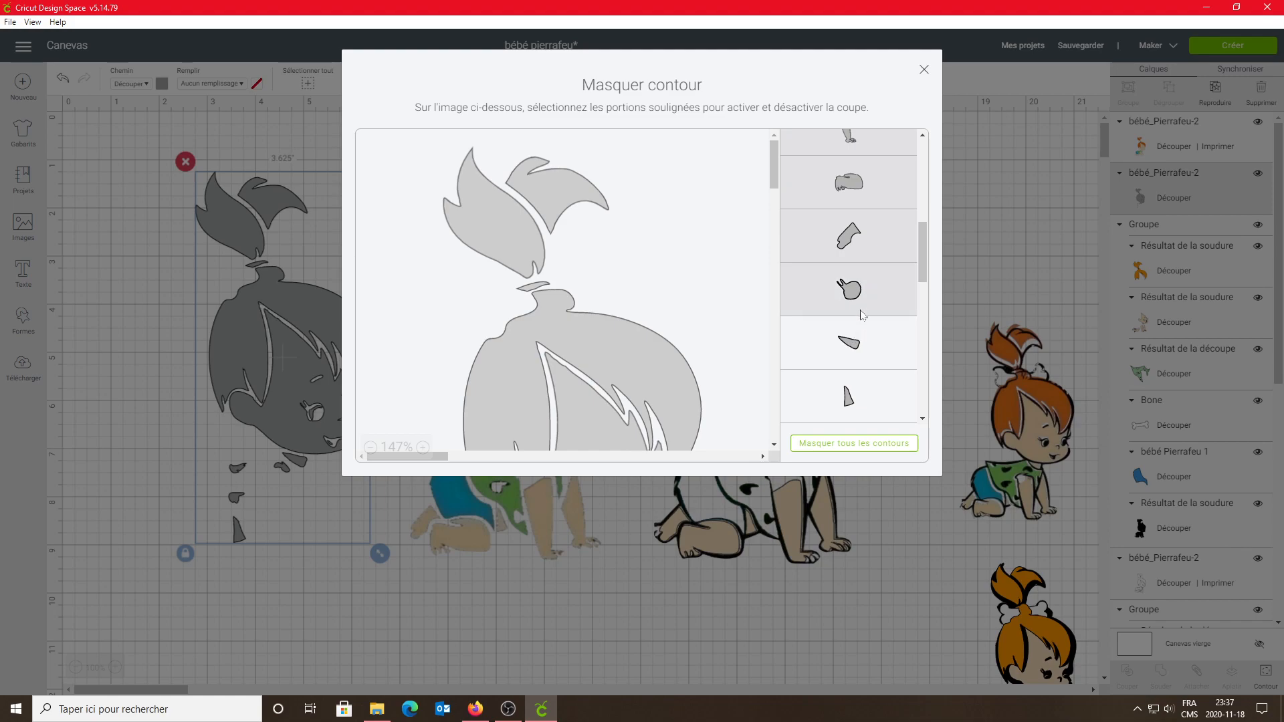
{"action": "left_click", "coordinate": [863, 375]}
{"action": "left_click", "coordinate": [872, 348]}
{"action": "scroll", "coordinate": [877, 394], "scroll_direction": "down", "scroll_amount": 2}
{"action": "left_click", "coordinate": [875, 318]}
{"action": "left_click", "coordinate": [875, 371]}
{"action": "scroll", "coordinate": [876, 375], "scroll_direction": "down", "scroll_amount": 2}
{"action": "left_click", "coordinate": [865, 280]}
{"action": "left_click", "coordinate": [869, 334]}
{"action": "left_click", "coordinate": [872, 394]}
{"action": "scroll", "coordinate": [871, 405], "scroll_direction": "down", "scroll_amount": 3}
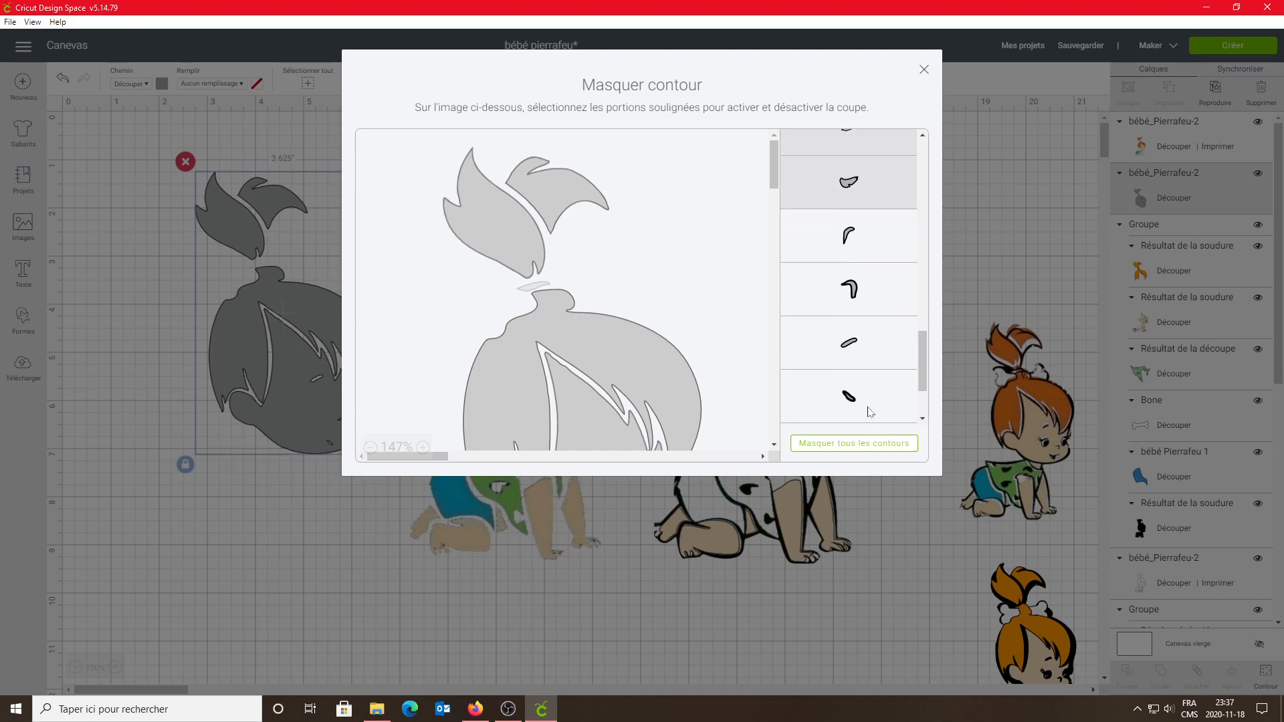
Hide the remaining small facial-detail and speck contours at the end of the contour list
{"action": "left_click", "coordinate": [853, 243]}
{"action": "left_click", "coordinate": [864, 294]}
{"action": "left_click", "coordinate": [868, 340]}
{"action": "left_click", "coordinate": [871, 399]}
{"action": "scroll", "coordinate": [890, 400], "scroll_direction": "down", "scroll_amount": 2}
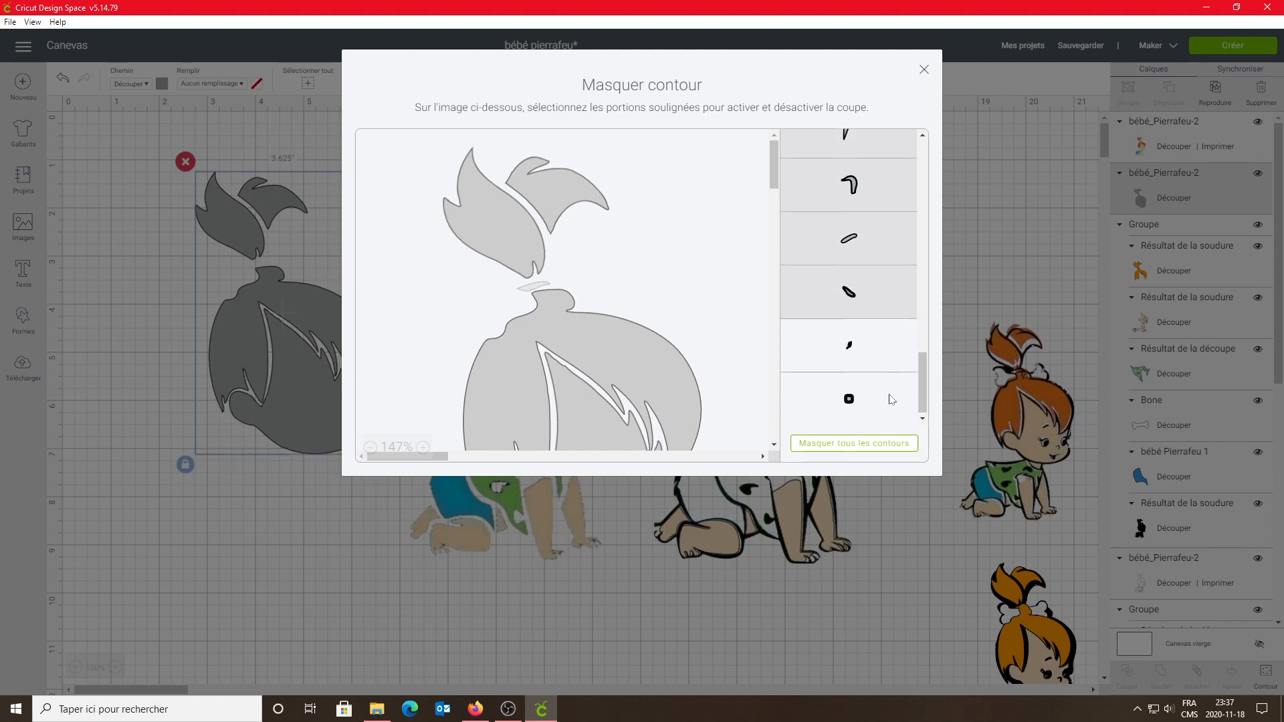
{"action": "left_click", "coordinate": [860, 355]}
{"action": "left_click", "coordinate": [873, 401]}
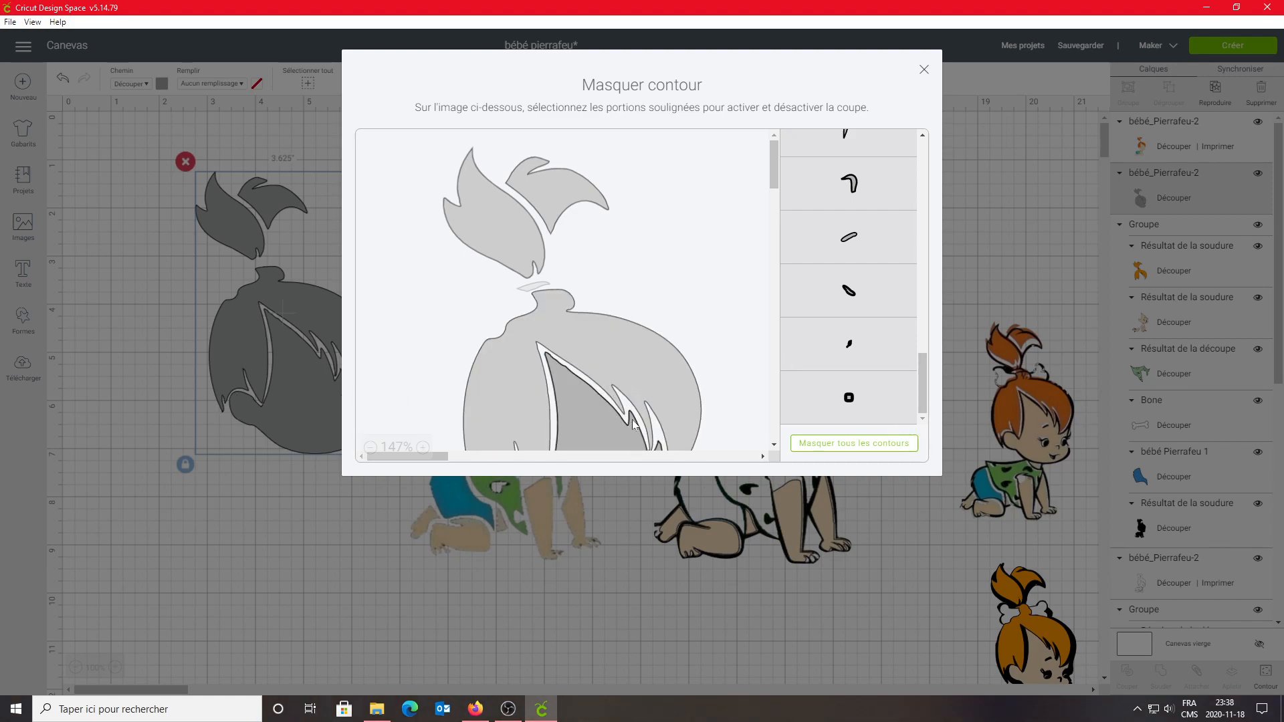
Hide the face contour so that only the hair shapes stay, and close the contour editor
{"action": "left_click", "coordinate": [370, 449]}
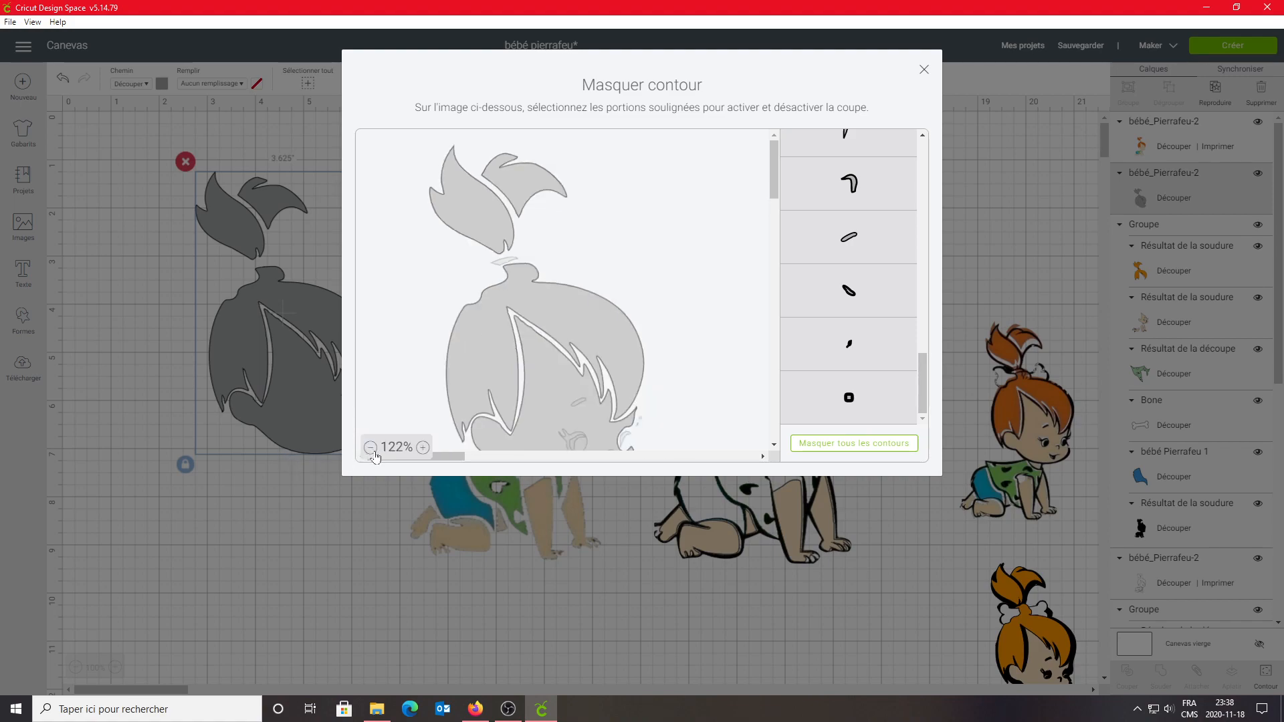
{"action": "left_click", "coordinate": [370, 449]}
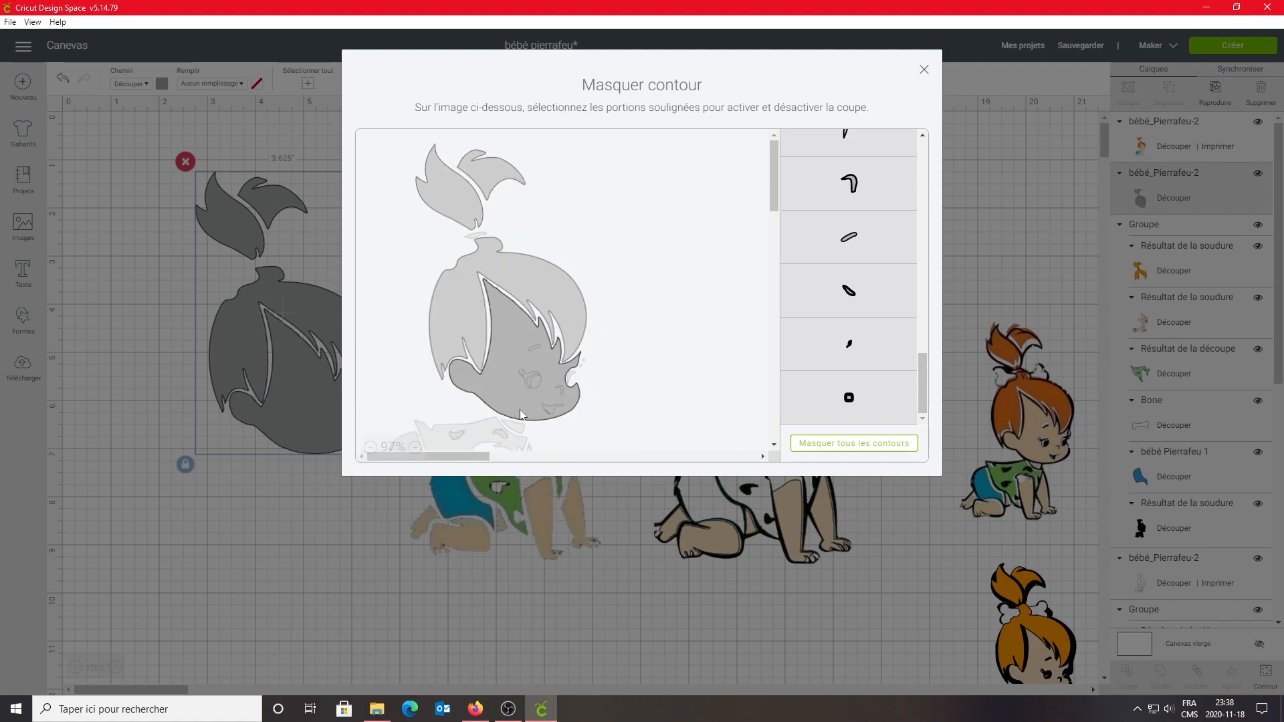
{"action": "left_click", "coordinate": [495, 355]}
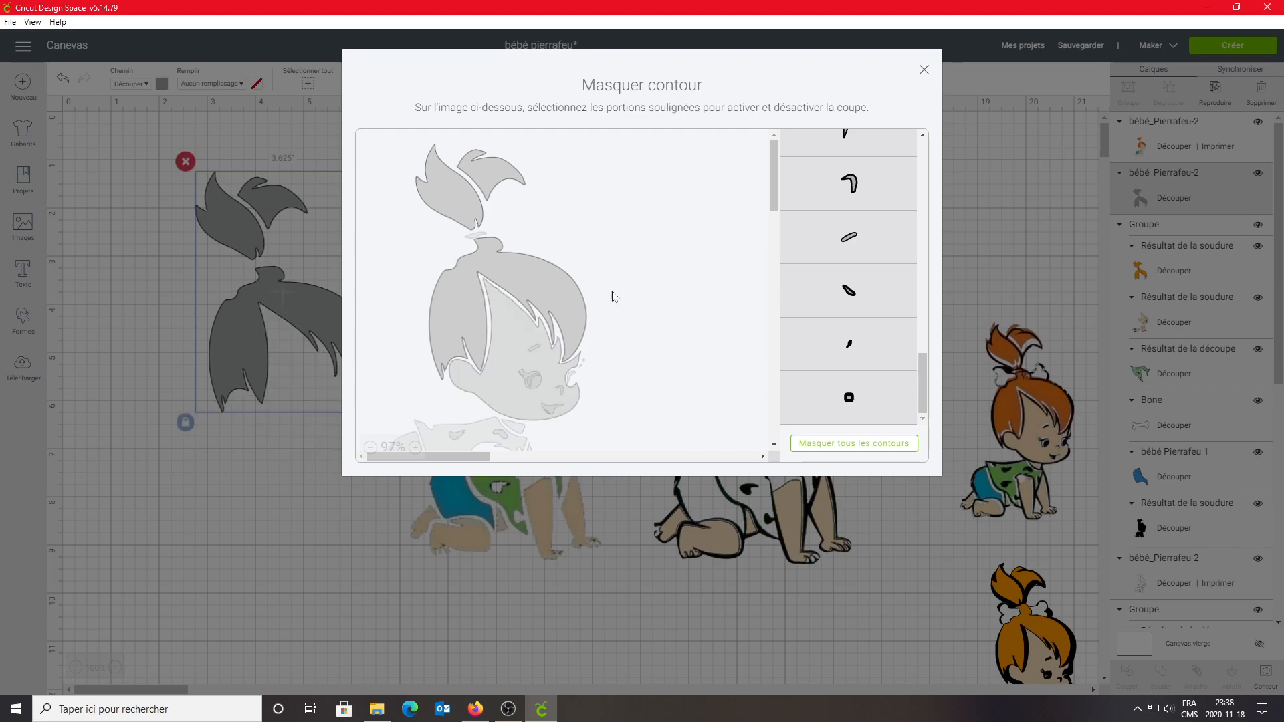
{"action": "left_click", "coordinate": [925, 71]}
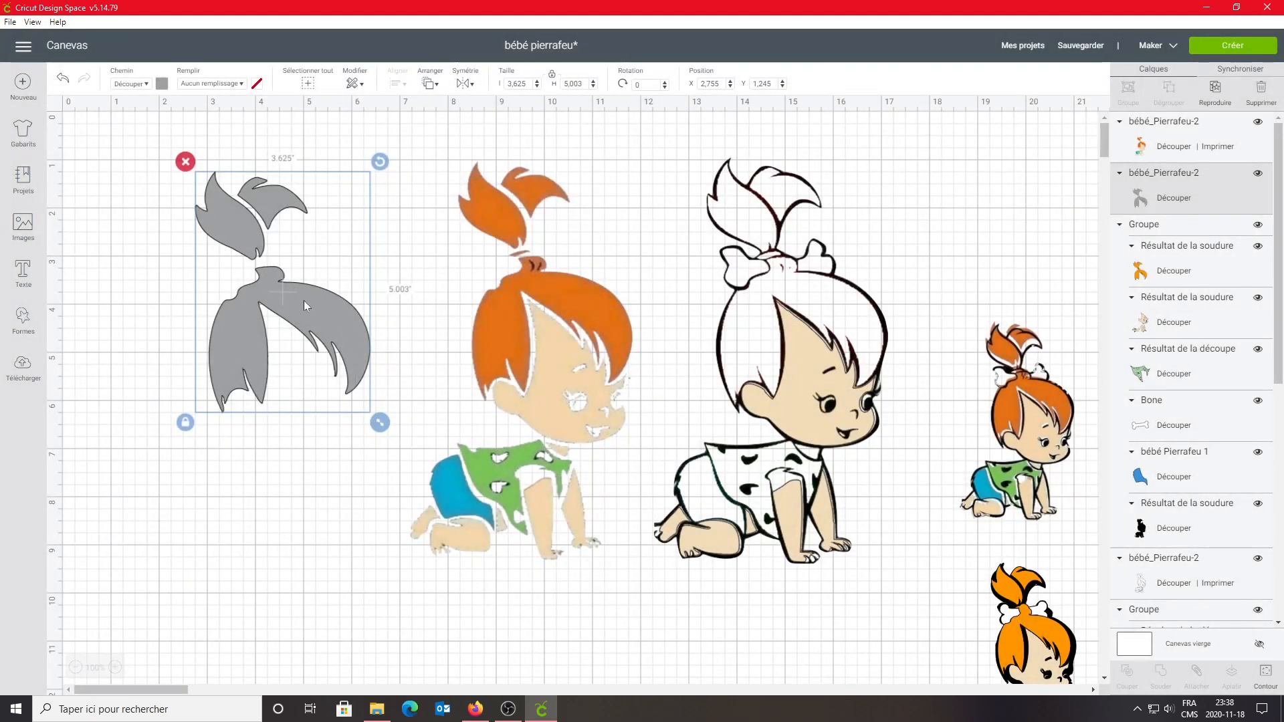
Recolour the hair layer to the darker orange #e68a06 and move it onto the large outline
{"action": "left_click", "coordinate": [163, 85]}
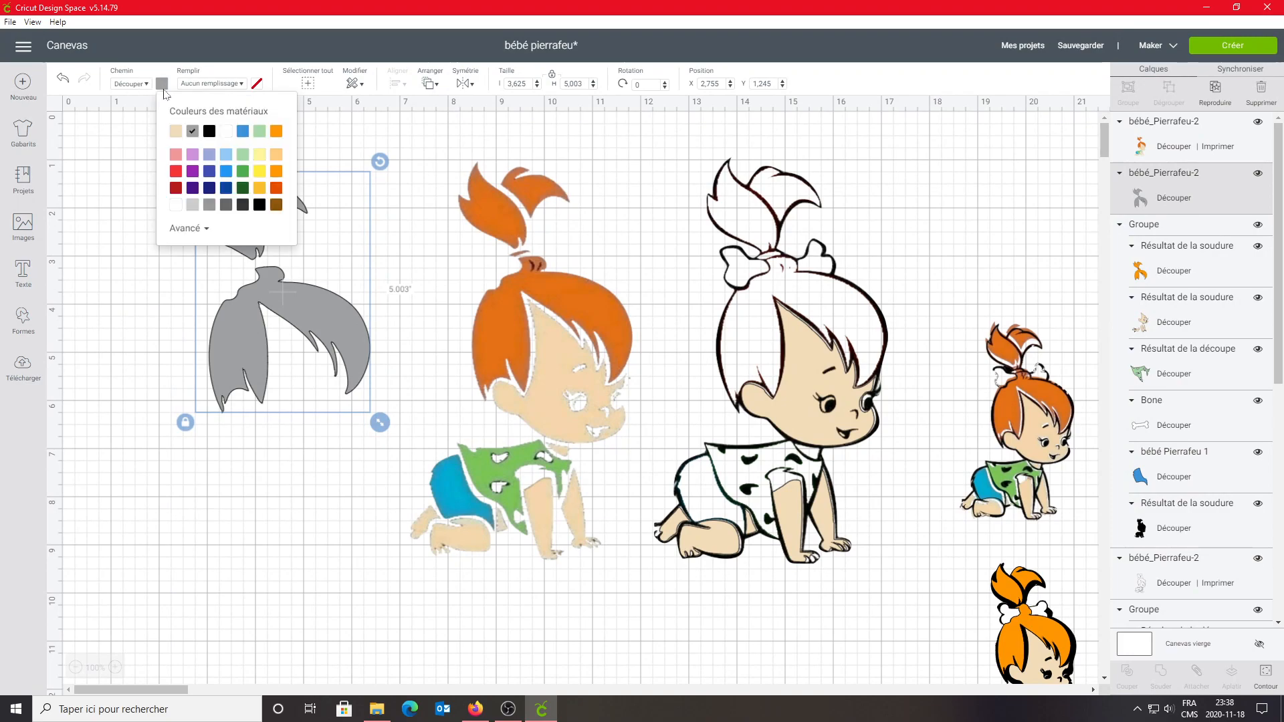
{"action": "left_click", "coordinate": [275, 134]}
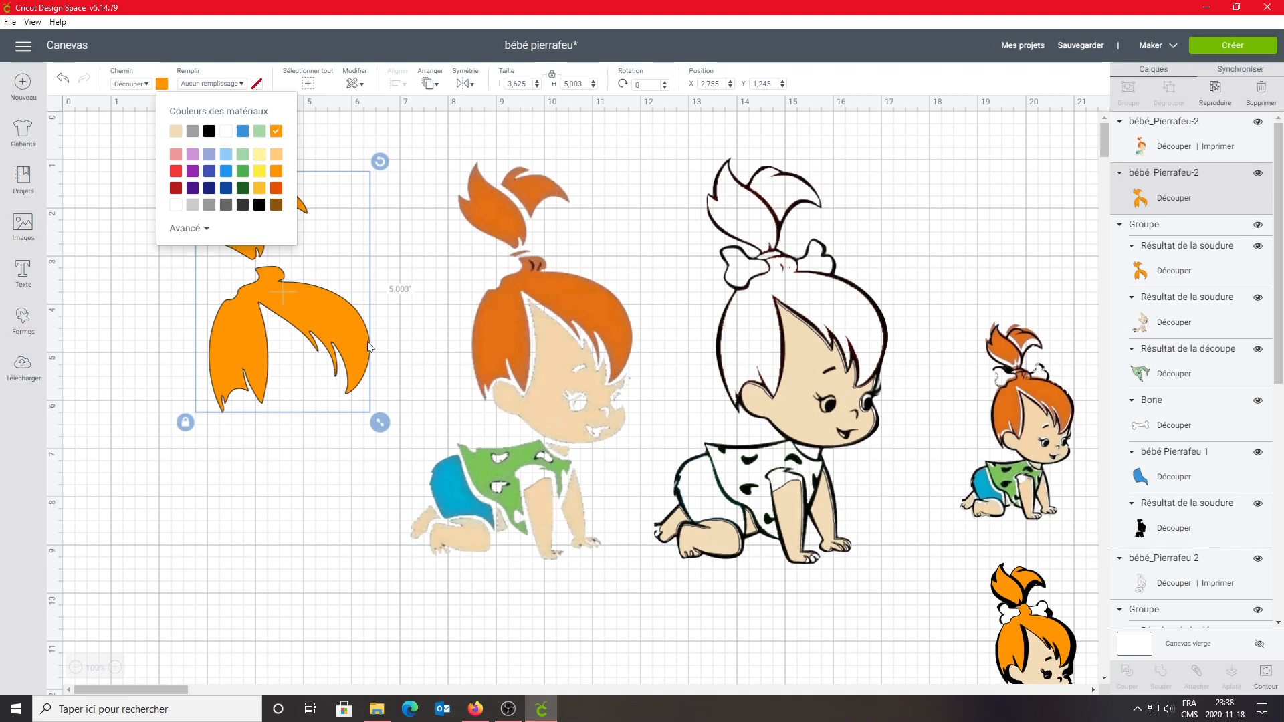
{"action": "left_click", "coordinate": [187, 228]}
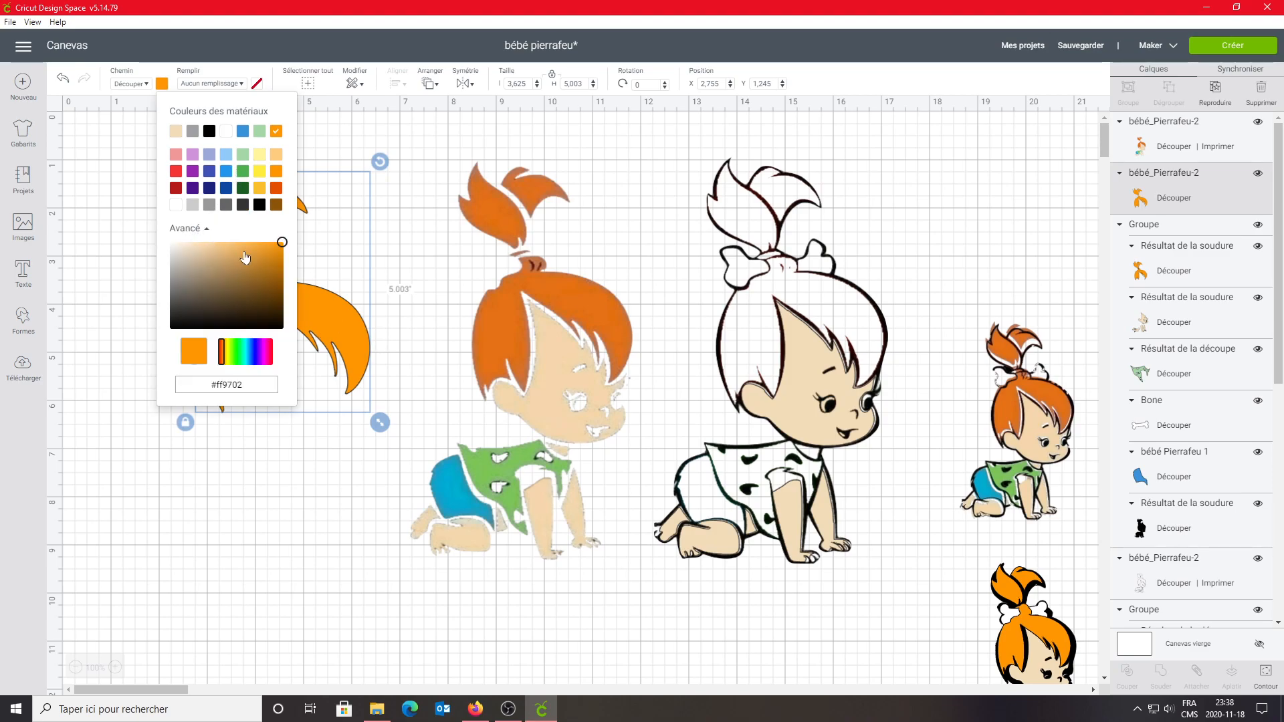
{"action": "left_click", "coordinate": [281, 252]}
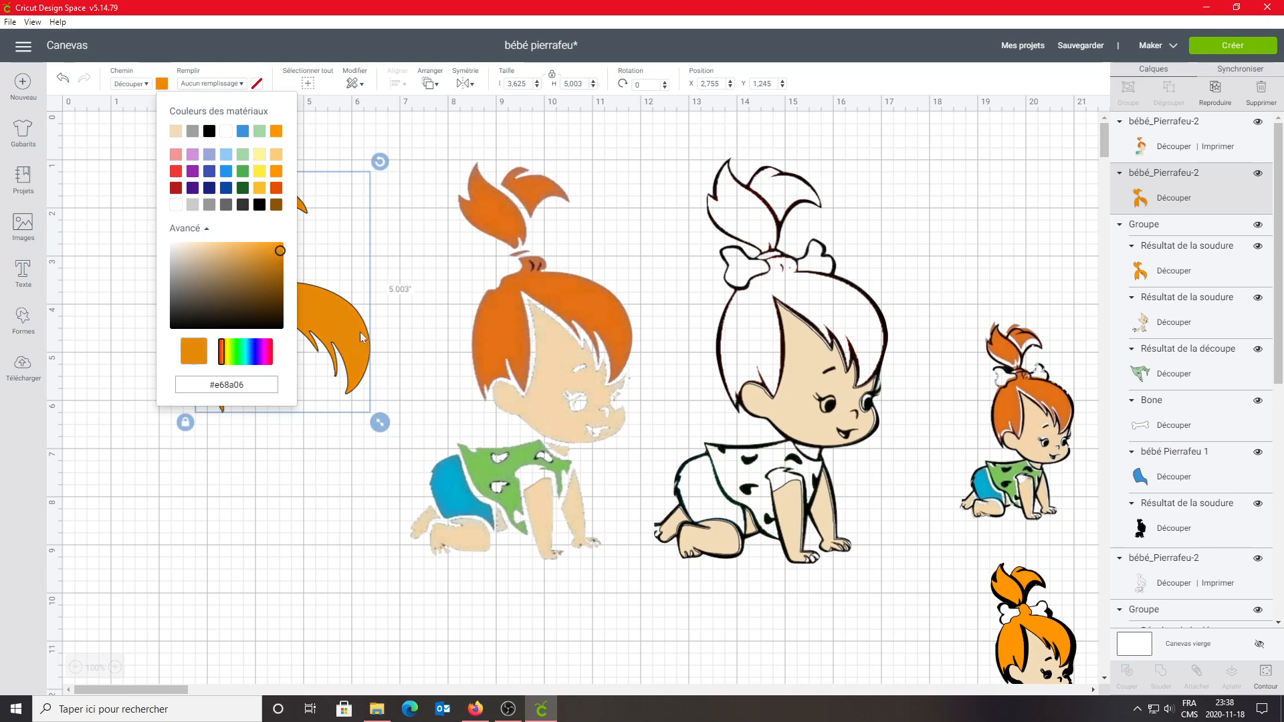
{"action": "left_click", "coordinate": [421, 177]}
{"action": "left_click_drag", "start_coordinate": [302, 314], "coordinate": [816, 302]}
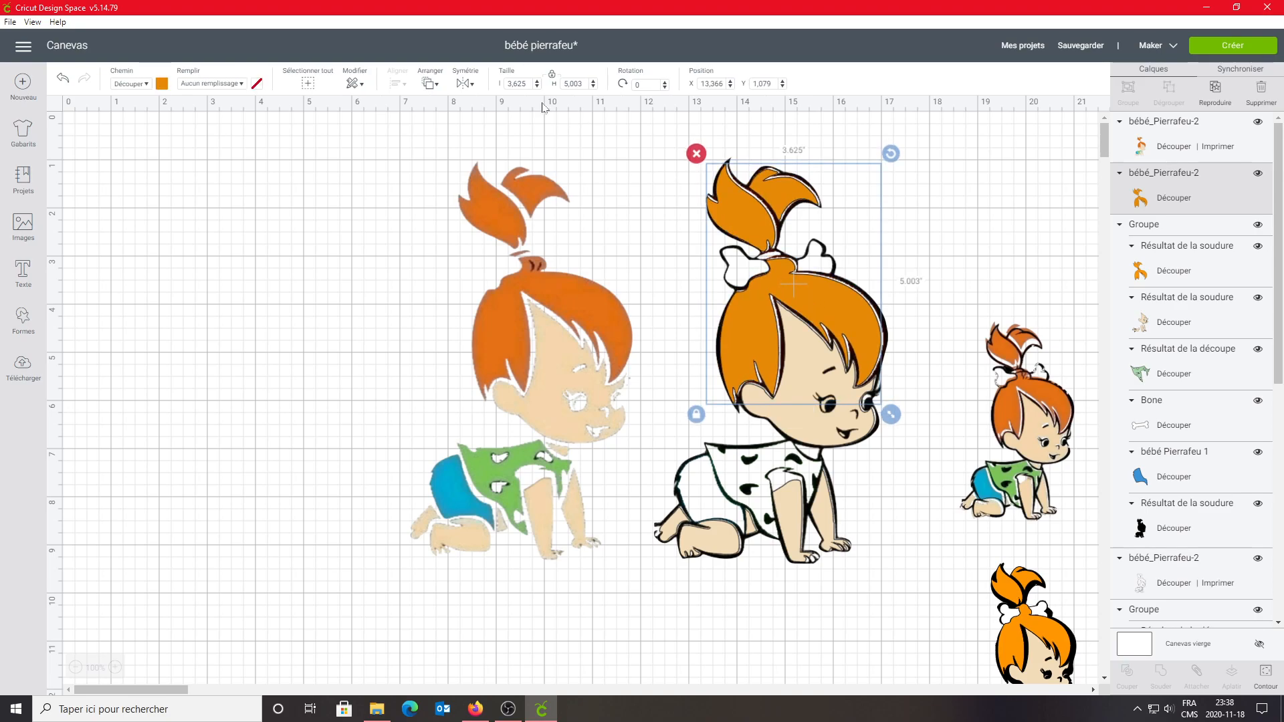
Duplicate the large colour layer and space the two copies apart beside the outline
{"action": "left_click", "coordinate": [547, 359]}
{"action": "left_click", "coordinate": [1215, 89]}
{"action": "left_click_drag", "start_coordinate": [580, 360], "coordinate": [302, 376]}
{"action": "left_click_drag", "start_coordinate": [525, 389], "coordinate": [580, 397]}
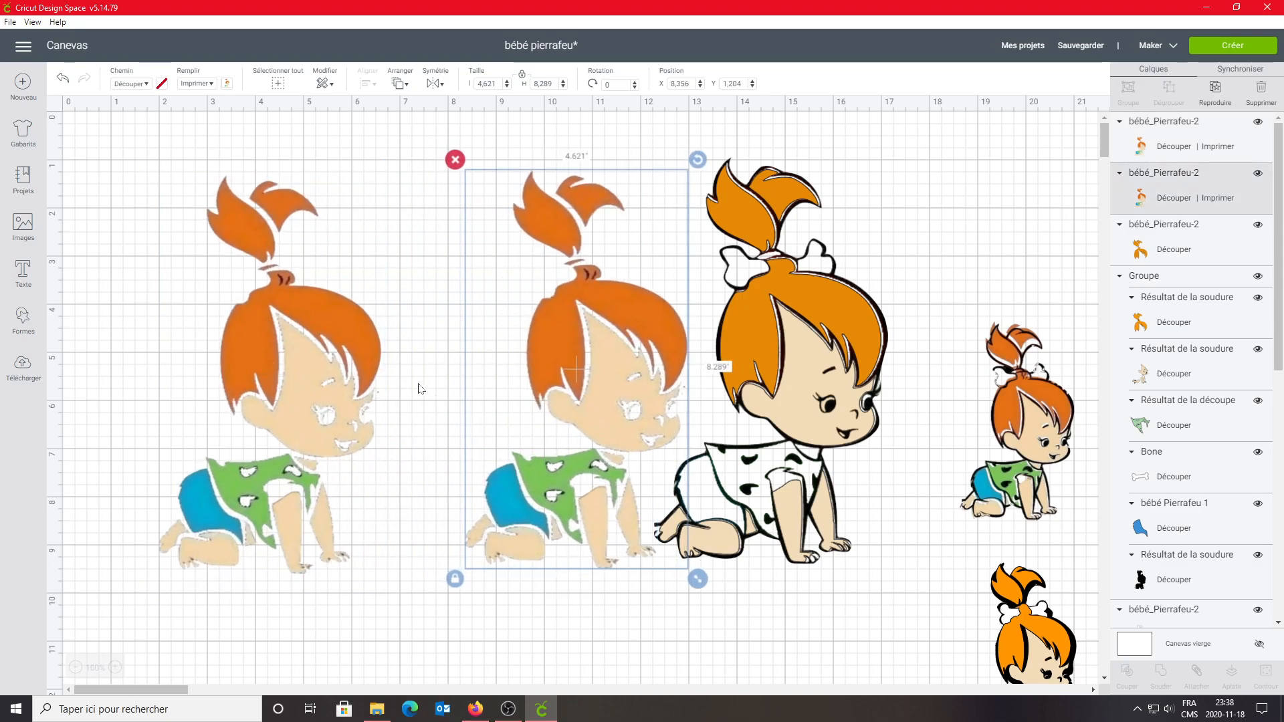
{"action": "left_click_drag", "start_coordinate": [312, 420], "coordinate": [327, 404]}
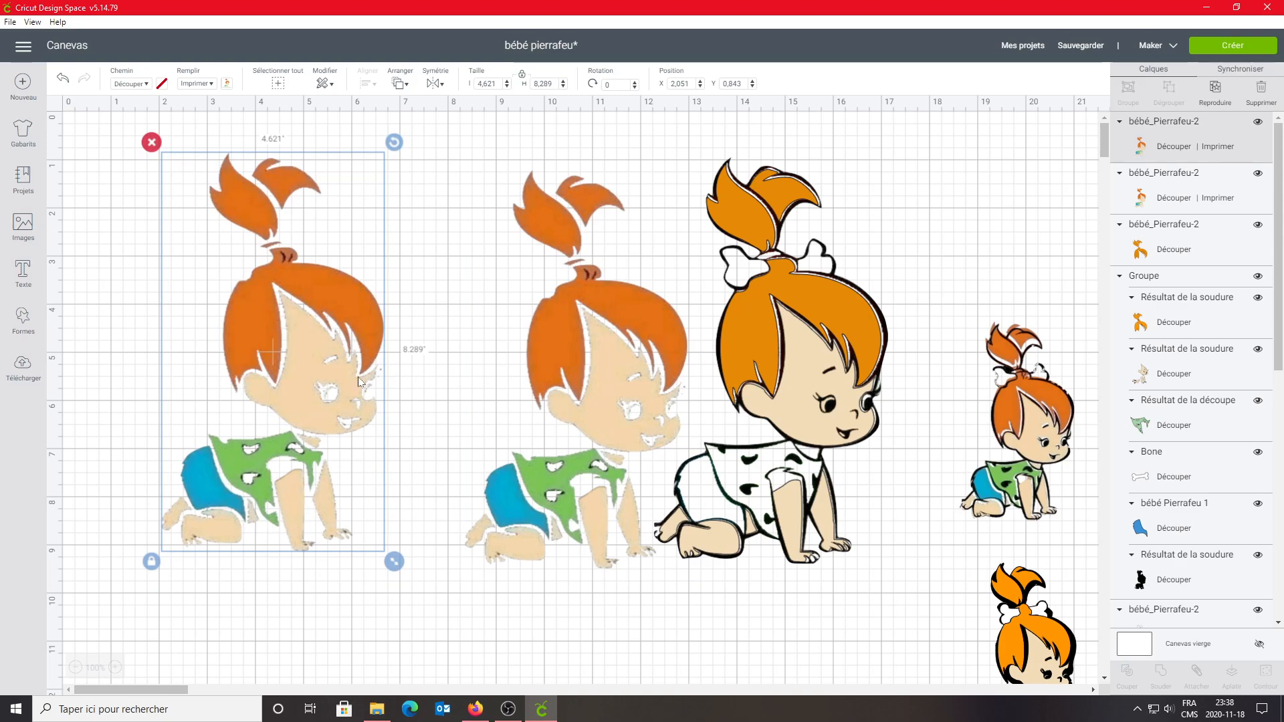
Set the leftmost colour copy to no fill and open it in the contour editor
{"action": "left_click", "coordinate": [210, 84]}
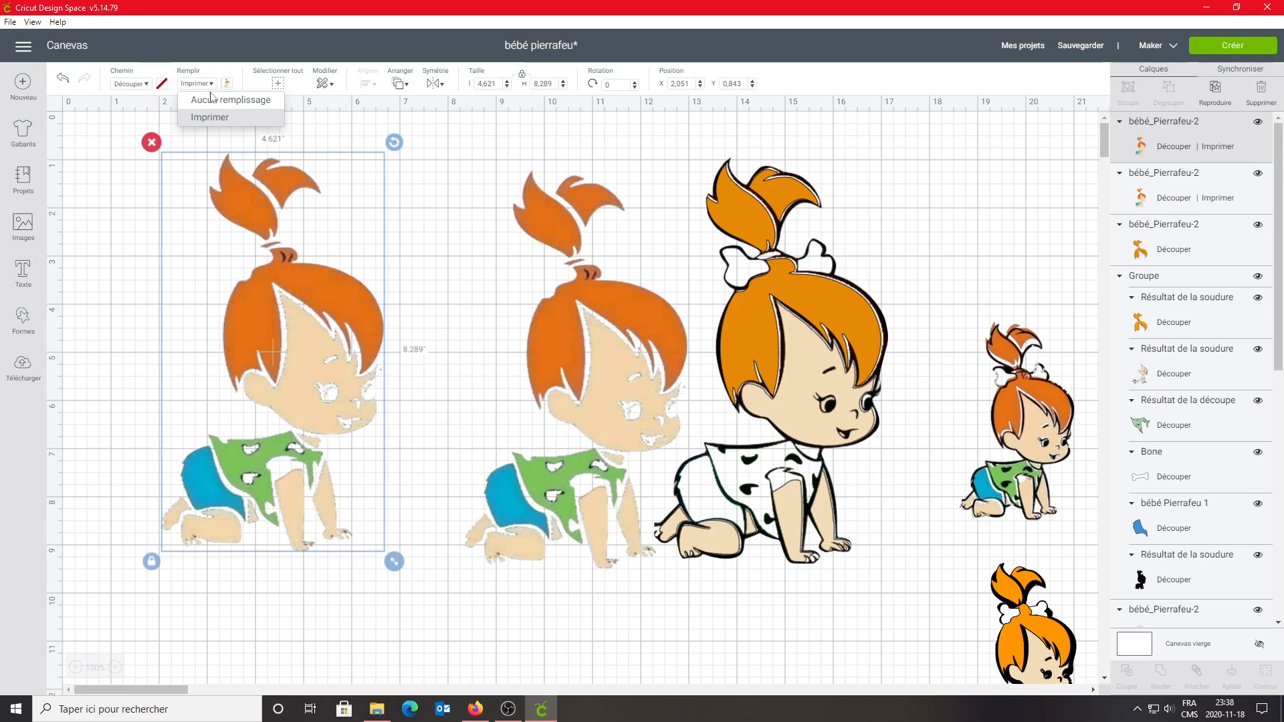
{"action": "left_click", "coordinate": [211, 102]}
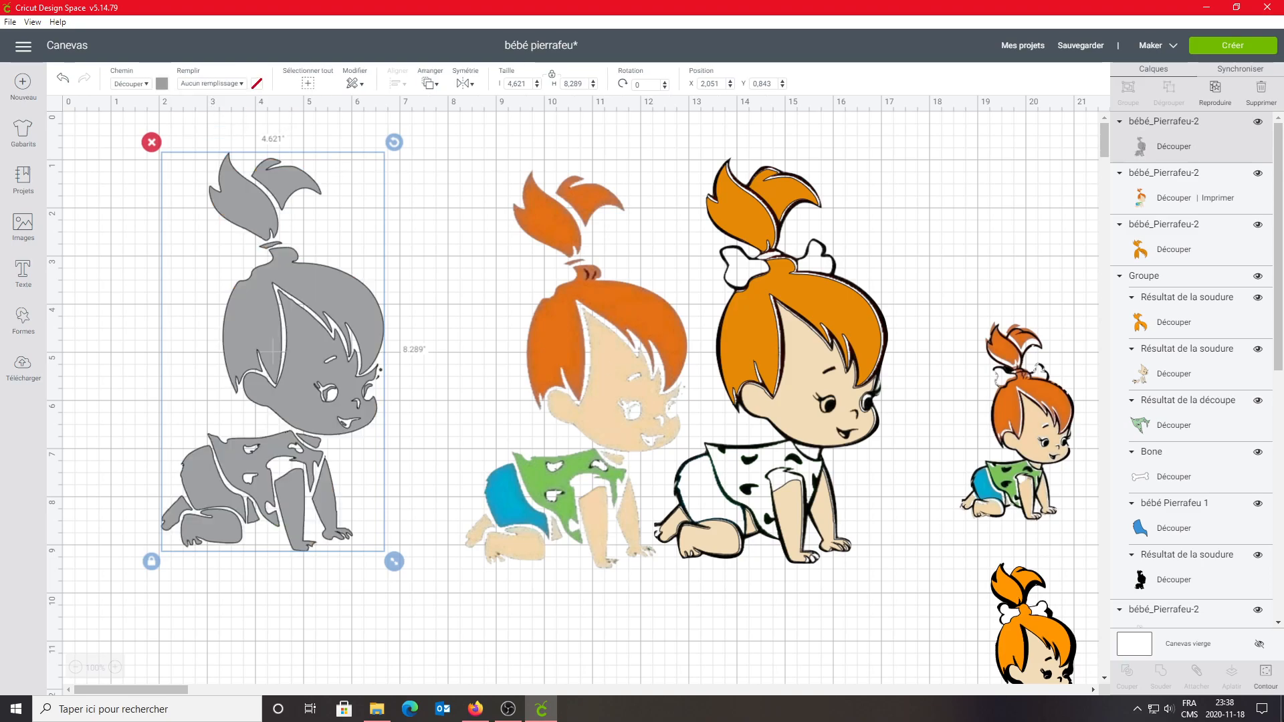
{"action": "left_click", "coordinate": [1266, 673]}
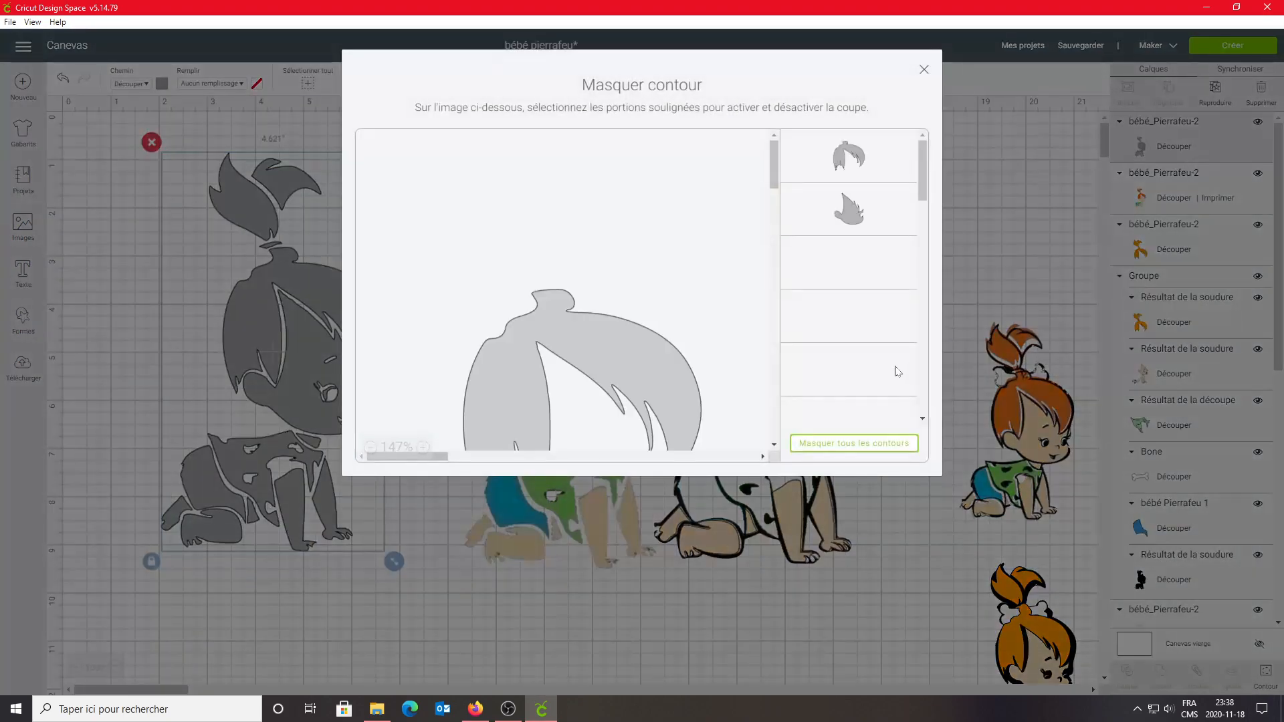
{"action": "left_click", "coordinate": [370, 447]}
{"action": "left_click", "coordinate": [370, 448]}
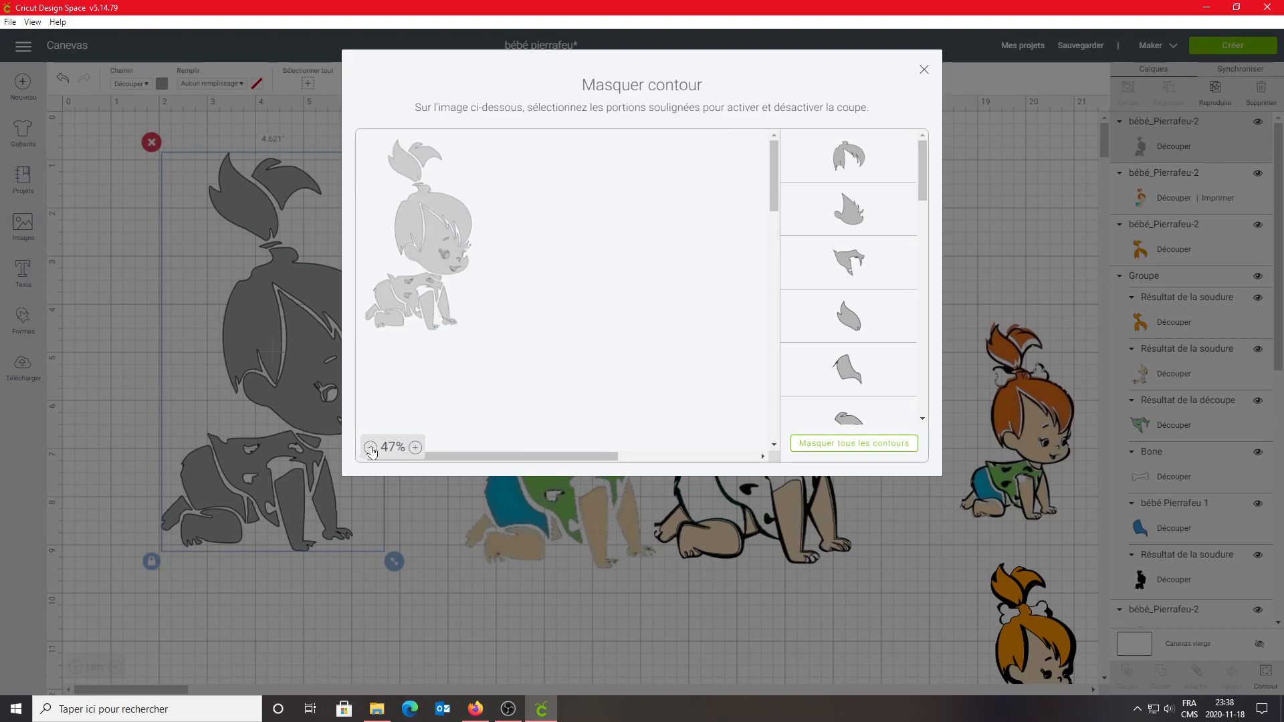
{"action": "left_click", "coordinate": [415, 447]}
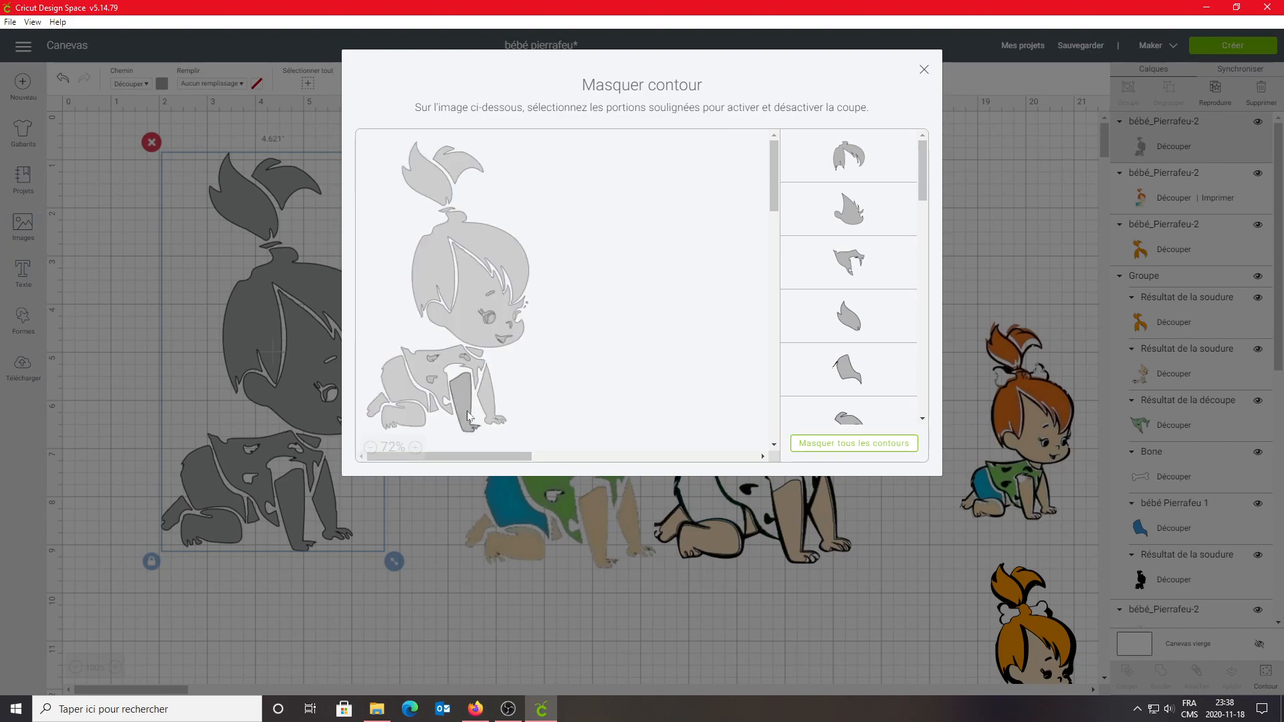
Hide the face, the main hair shape and both ponytail contours
{"action": "left_click", "coordinate": [511, 258]}
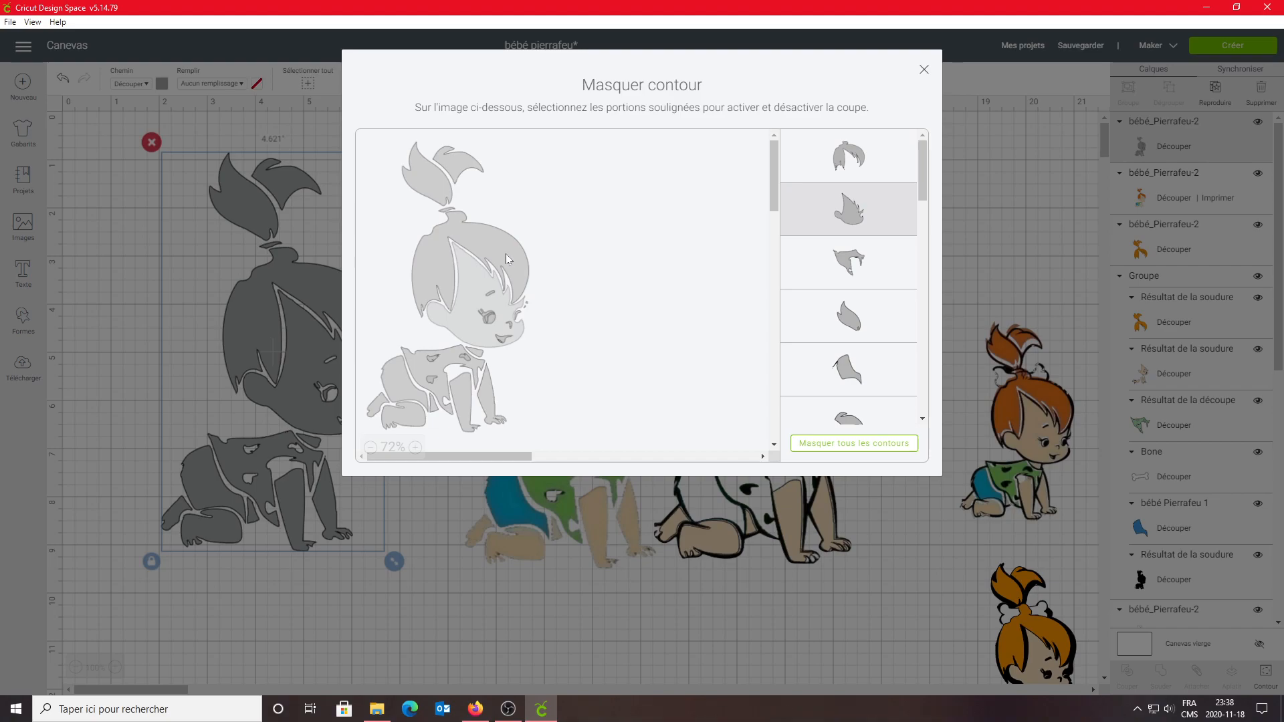
{"action": "left_click", "coordinate": [452, 166]}
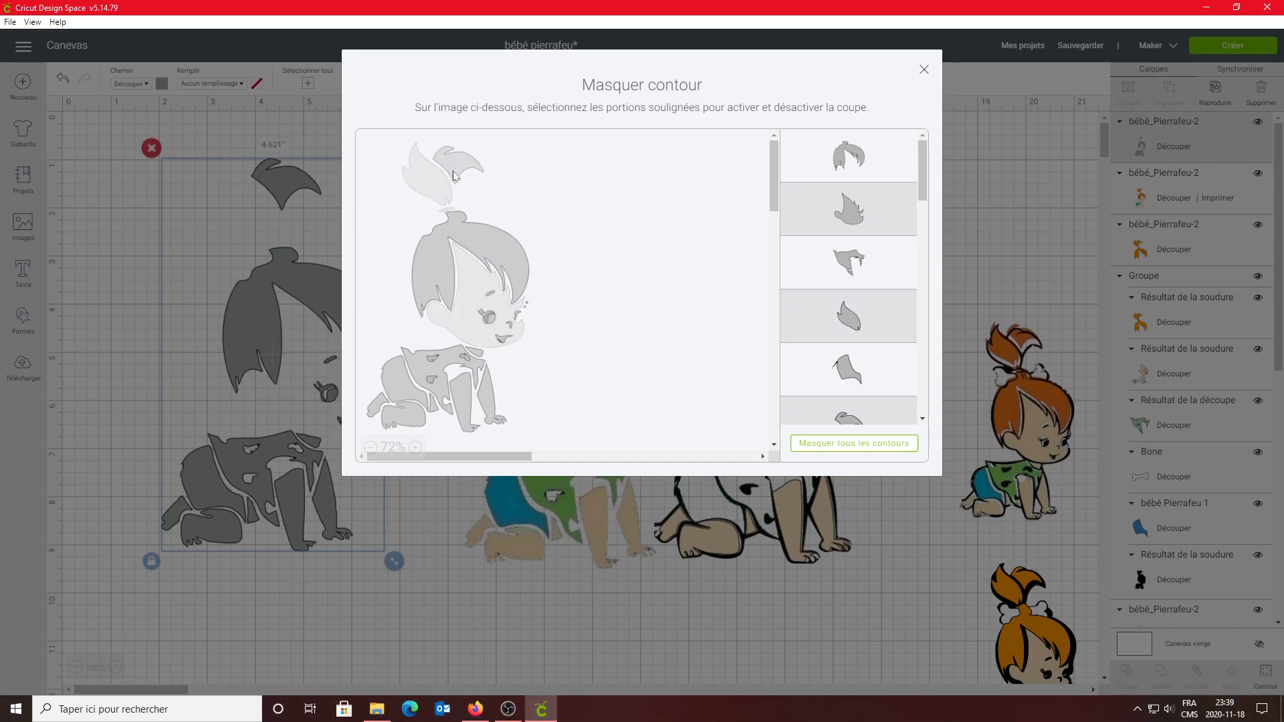
{"action": "left_click", "coordinate": [493, 319]}
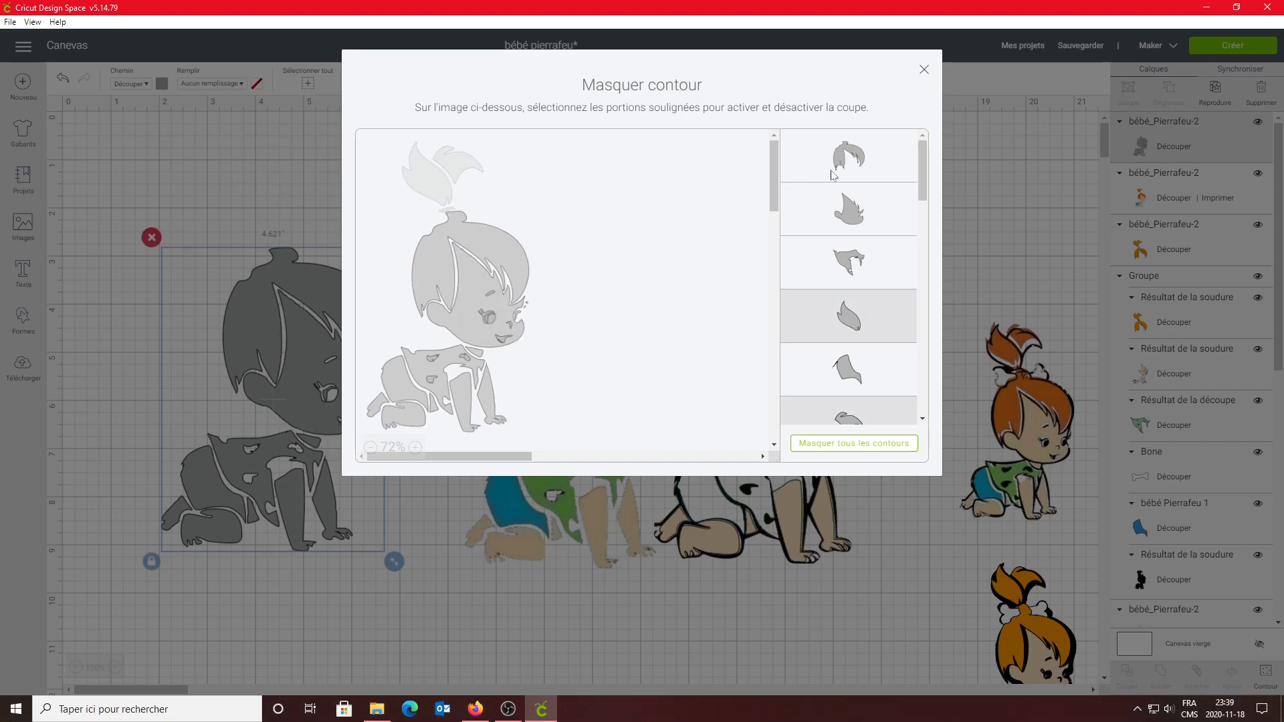
{"action": "left_click", "coordinate": [862, 161]}
{"action": "left_click", "coordinate": [870, 227]}
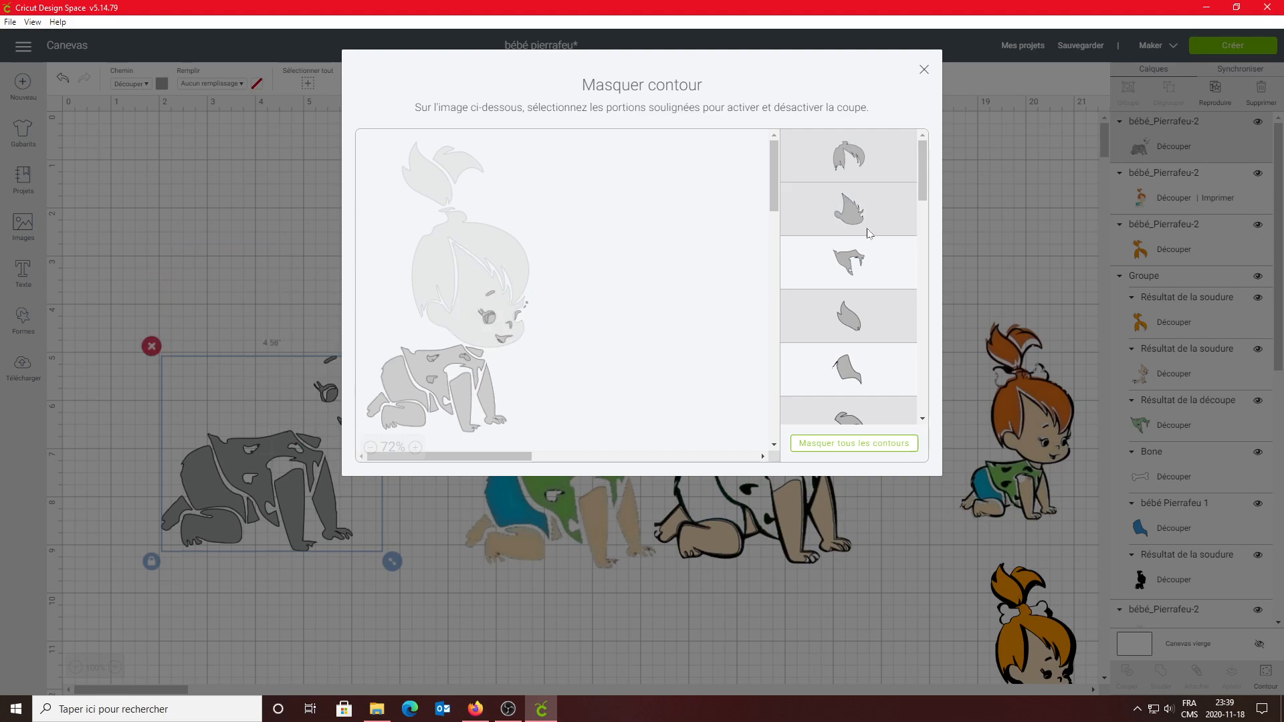
Hide the shorts contour while keeping the contour of the top active
{"action": "left_click", "coordinate": [865, 271]}
{"action": "scroll", "coordinate": [877, 370], "scroll_direction": "down", "scroll_amount": 2}
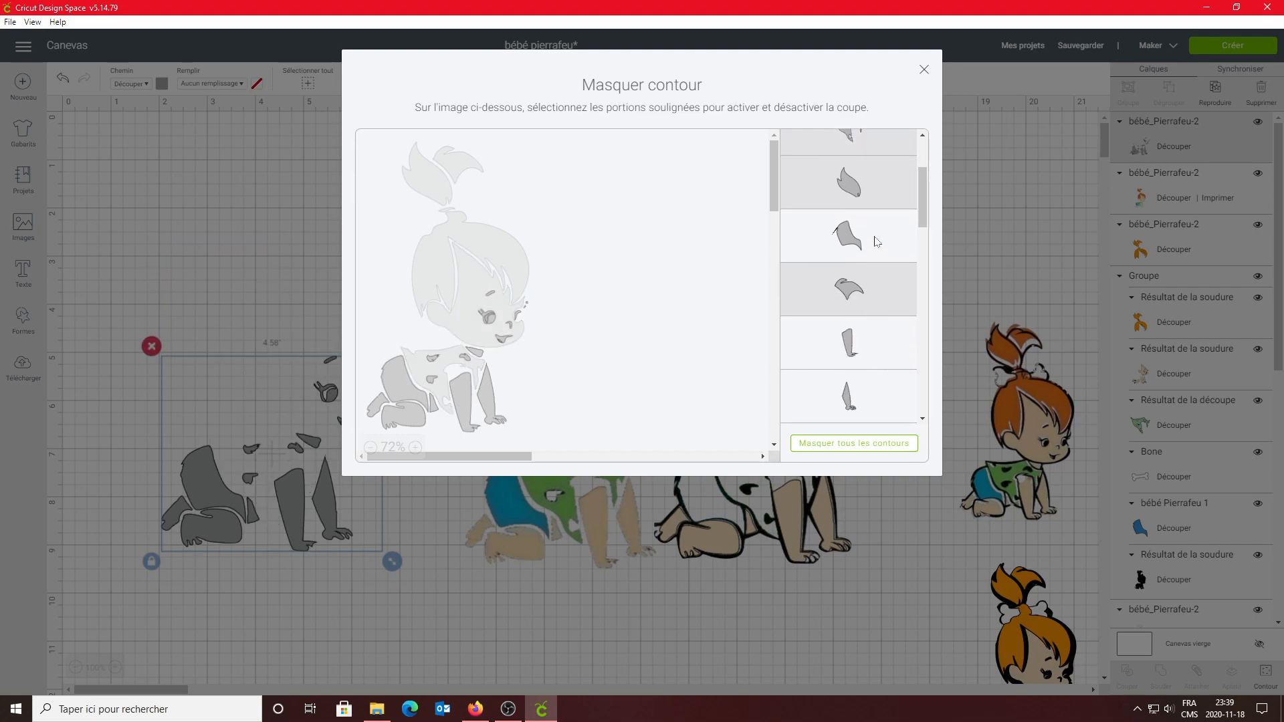
{"action": "scroll", "coordinate": [878, 264], "scroll_direction": "up", "scroll_amount": 3}
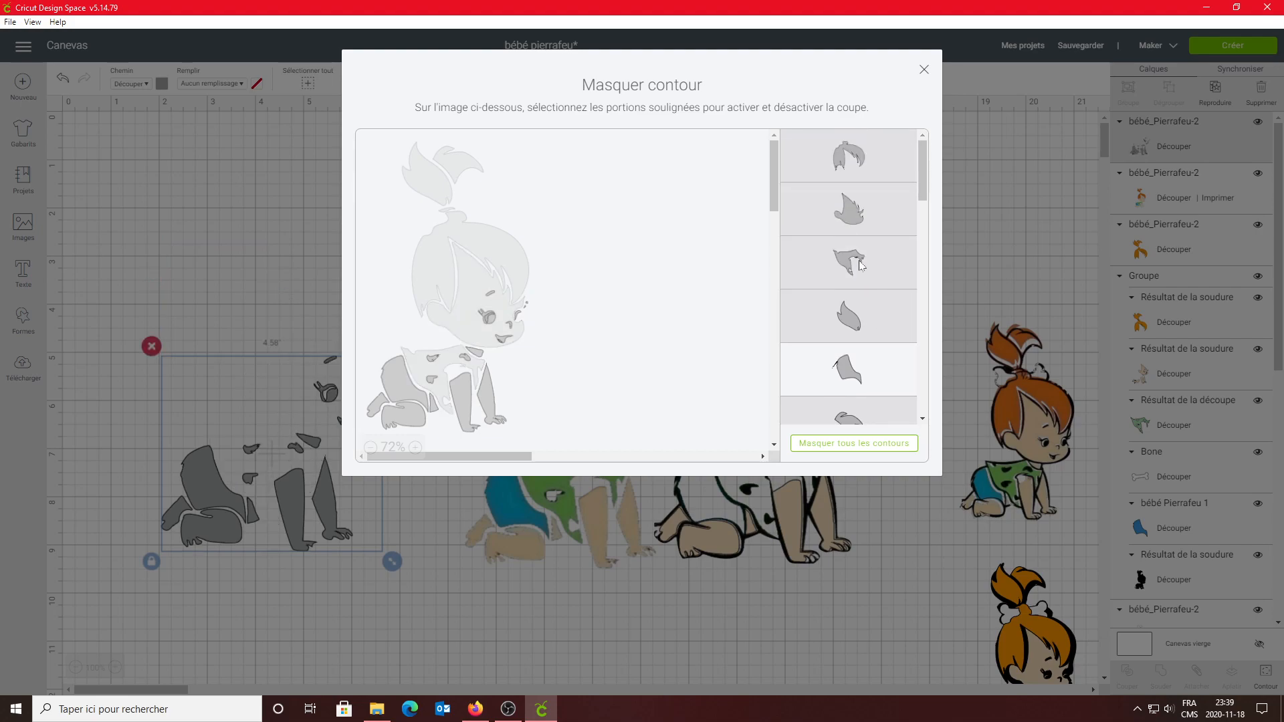
{"action": "left_click", "coordinate": [859, 264]}
{"action": "left_click", "coordinate": [885, 383]}
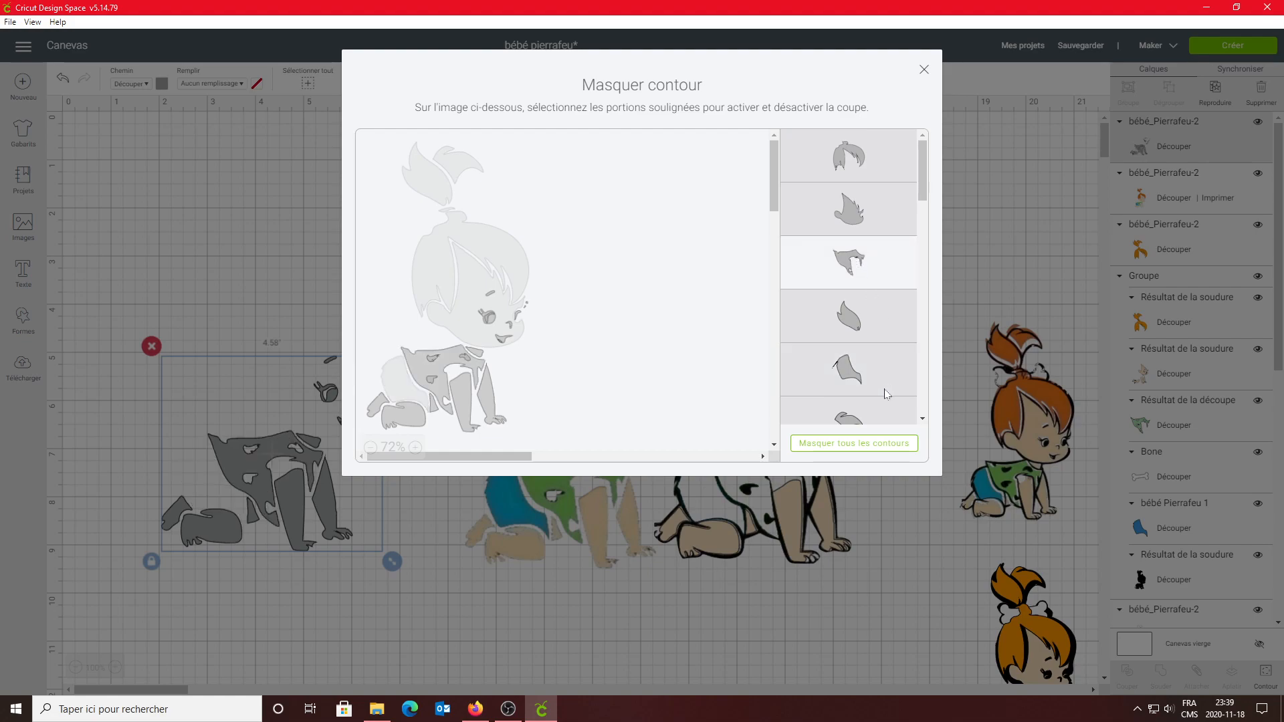
Hide both arm contours and the bent-leg contour
{"action": "scroll", "coordinate": [883, 381], "scroll_direction": "down", "scroll_amount": 4}
{"action": "left_click", "coordinate": [873, 296]}
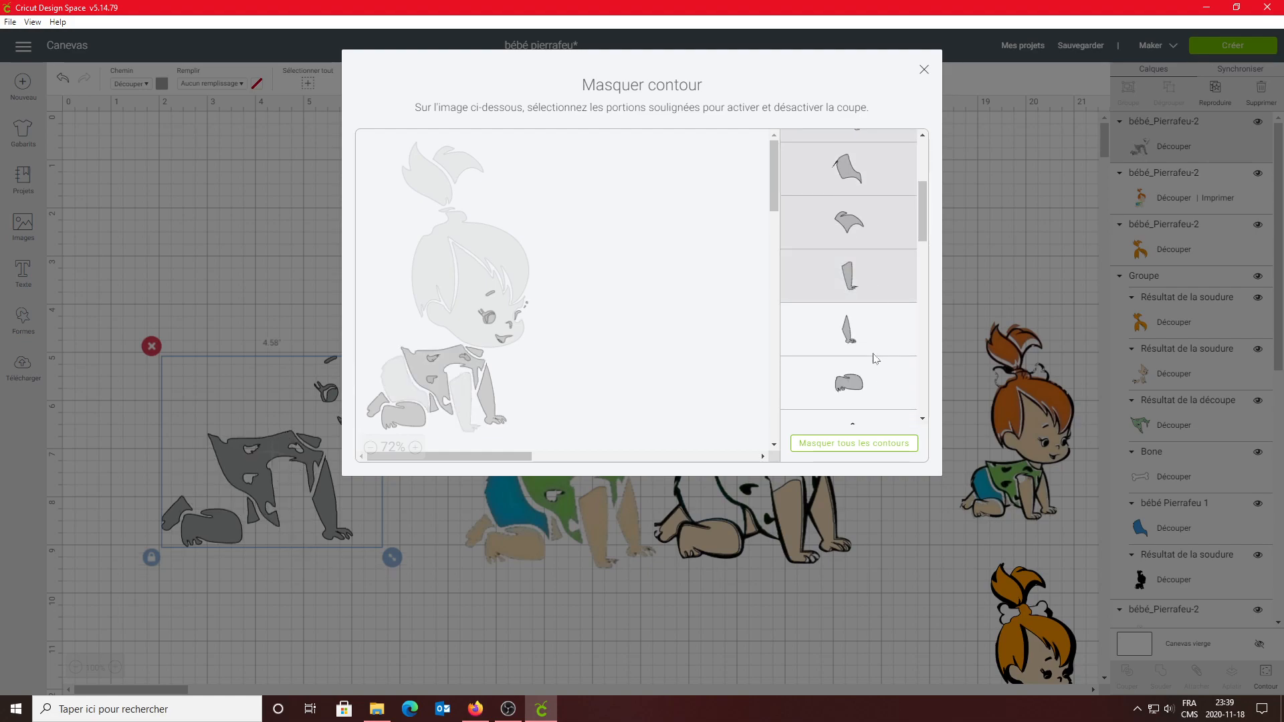
{"action": "left_click", "coordinate": [877, 383]}
{"action": "left_click", "coordinate": [875, 338]}
{"action": "scroll", "coordinate": [883, 375], "scroll_direction": "down", "scroll_amount": 2}
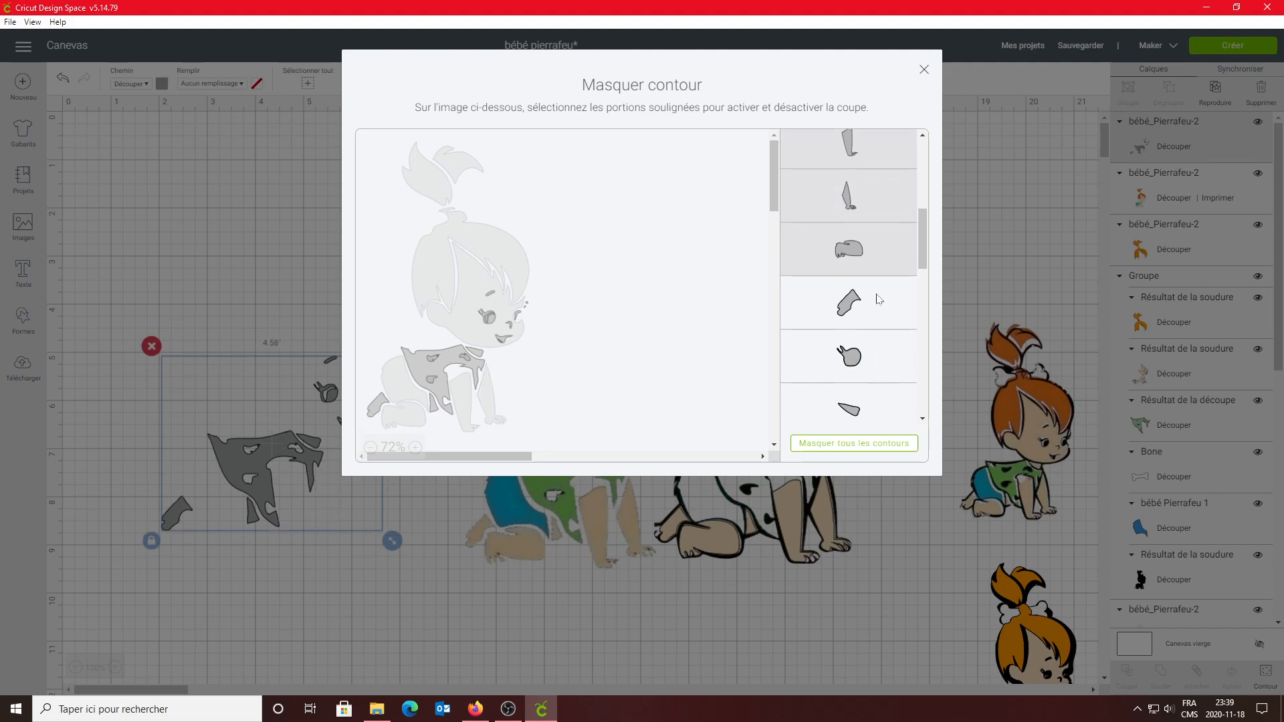
Hide the rear foot, eye, neck and first small detail contours further along the contour list
{"action": "left_click", "coordinate": [888, 311]}
{"action": "left_click", "coordinate": [880, 362]}
{"action": "left_click", "coordinate": [880, 412]}
{"action": "scroll", "coordinate": [882, 374], "scroll_direction": "down", "scroll_amount": 3}
{"action": "left_click", "coordinate": [885, 268]}
{"action": "left_click", "coordinate": [881, 297]}
{"action": "left_click", "coordinate": [880, 367]}
{"action": "left_click", "coordinate": [888, 409]}
{"action": "scroll", "coordinate": [884, 394], "scroll_direction": "down", "scroll_amount": 3}
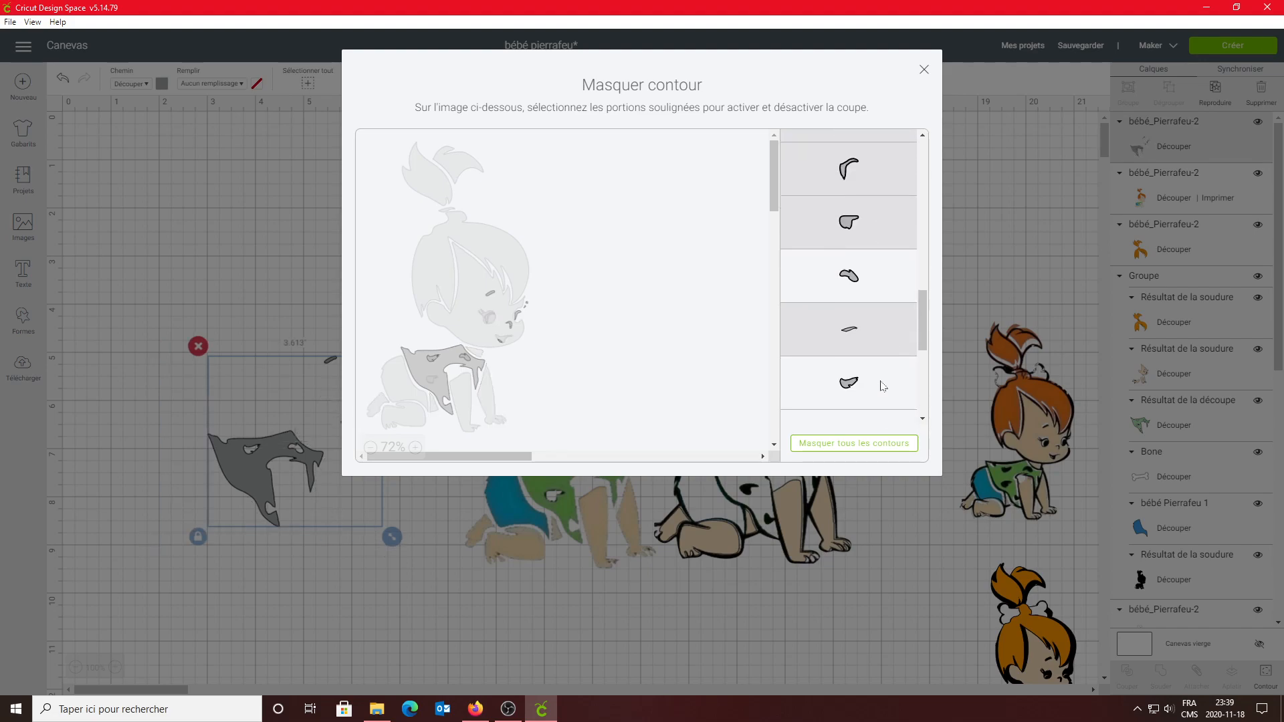
Hide the remaining spot, facial-detail and speck contours so only the top stays, and close the contour editor
{"action": "left_click", "coordinate": [875, 262]}
{"action": "left_click", "coordinate": [872, 394]}
{"action": "scroll", "coordinate": [873, 375], "scroll_direction": "down", "scroll_amount": 3}
{"action": "left_click", "coordinate": [877, 244]}
{"action": "left_click", "coordinate": [881, 309]}
{"action": "left_click", "coordinate": [881, 347]}
{"action": "left_click", "coordinate": [878, 398]}
{"action": "scroll", "coordinate": [874, 395], "scroll_direction": "down", "scroll_amount": 2}
{"action": "left_click", "coordinate": [872, 356]}
{"action": "left_click", "coordinate": [871, 395]}
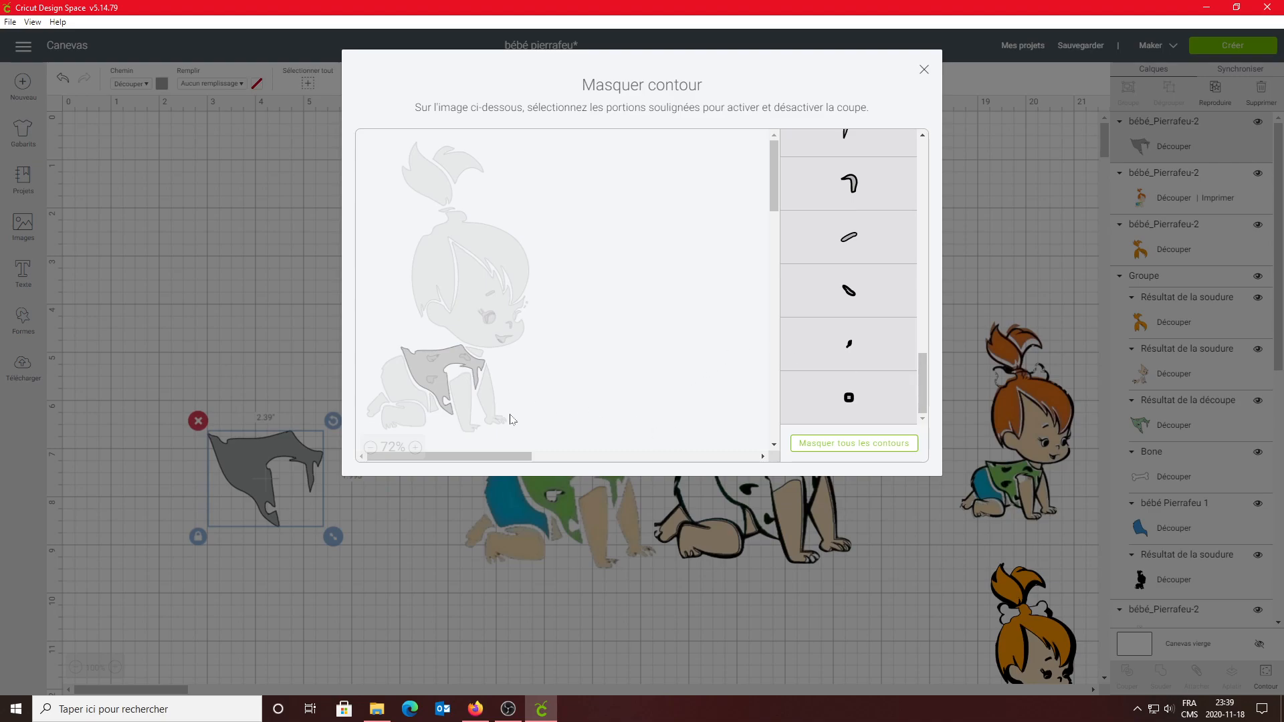
{"action": "left_click", "coordinate": [925, 71]}
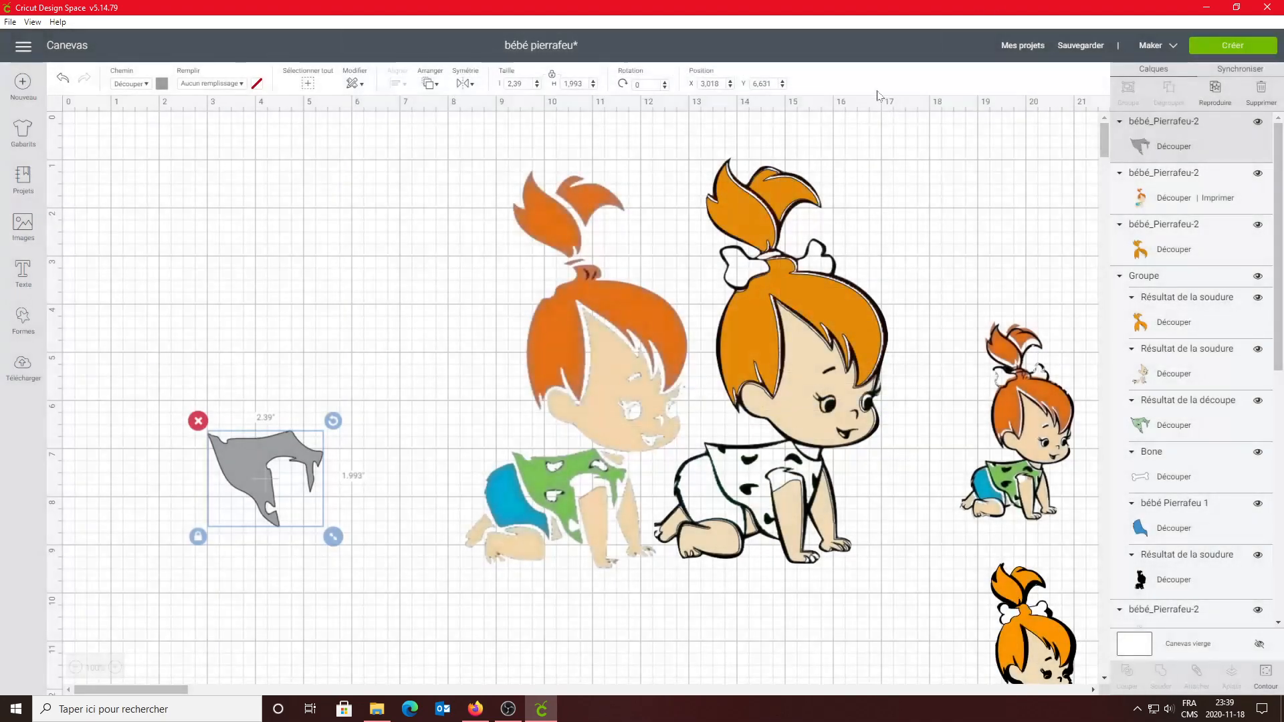
Move the isolated top closer to the colour copy and recolour it light green
{"action": "left_click_drag", "start_coordinate": [251, 481], "coordinate": [355, 436]}
{"action": "left_click", "coordinate": [161, 84]}
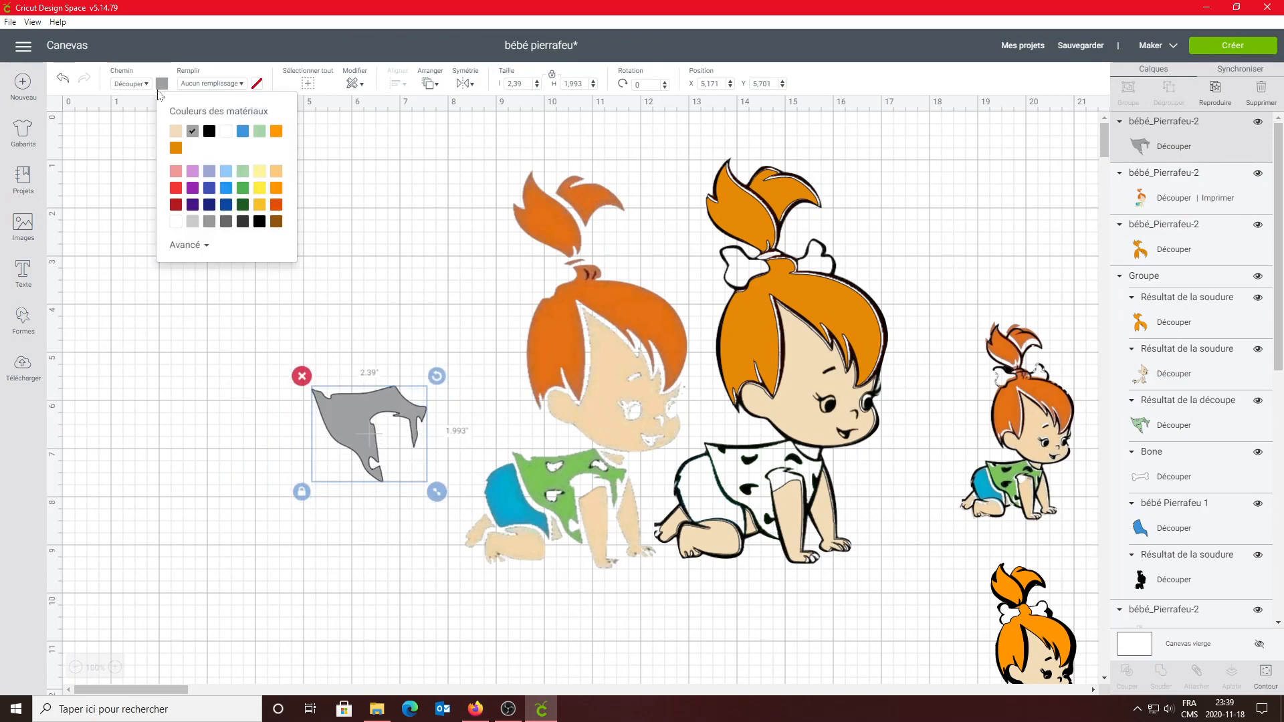
{"action": "left_click", "coordinate": [259, 131]}
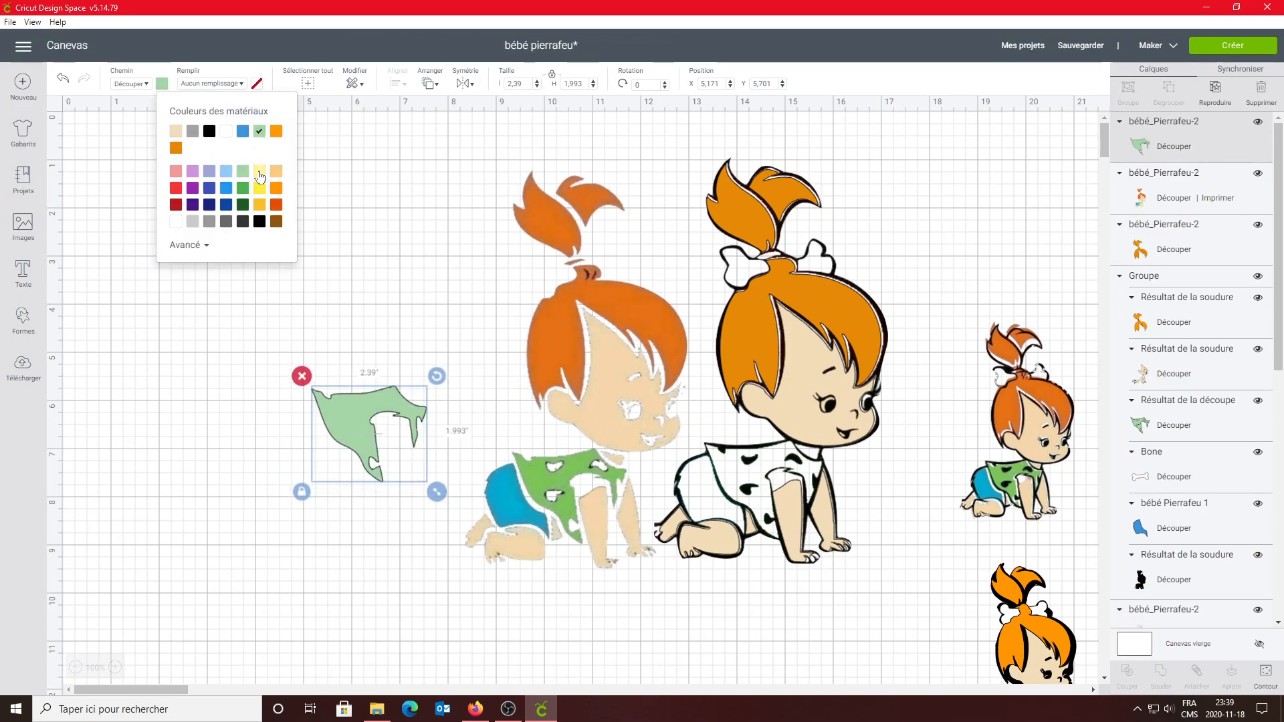
Shift the colour copy up, then place the green top on the large outline's body and send it to the back
{"action": "left_click_drag", "start_coordinate": [563, 507], "coordinate": [556, 433]}
{"action": "left_click", "coordinate": [358, 436]}
{"action": "left_click_drag", "start_coordinate": [355, 427], "coordinate": [748, 480]}
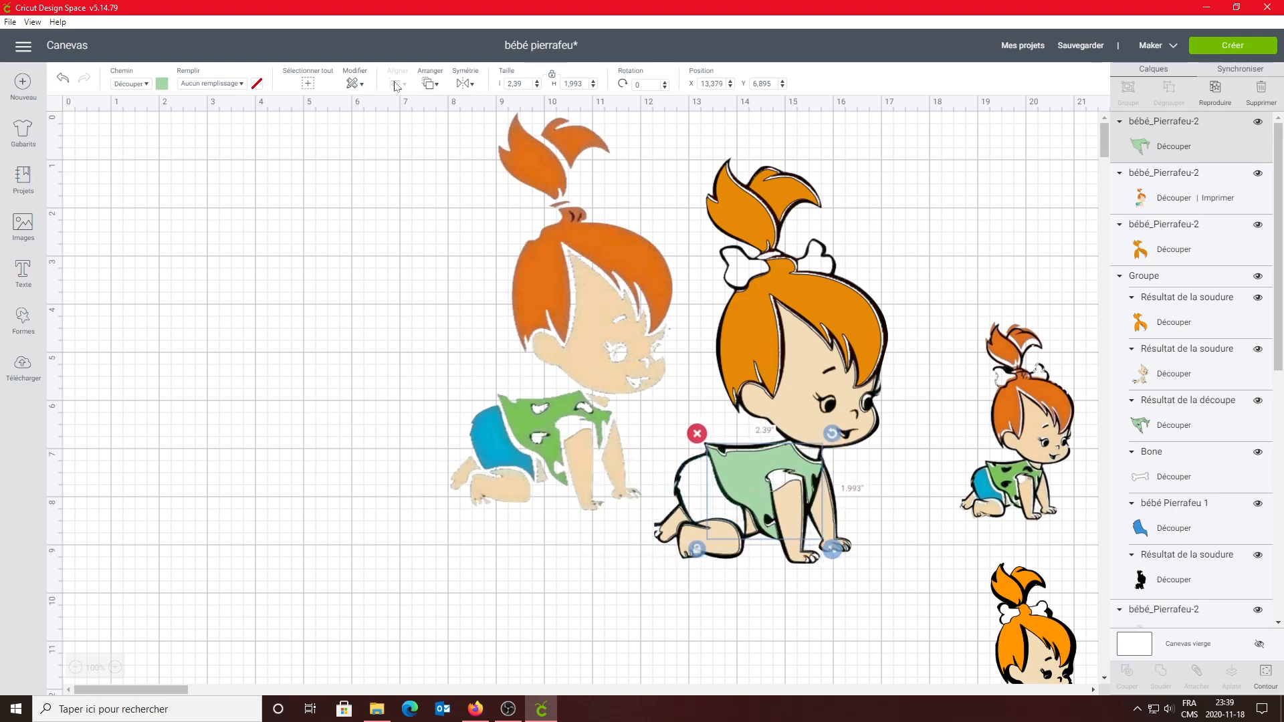
{"action": "left_click", "coordinate": [429, 83]}
{"action": "left_click", "coordinate": [459, 111]}
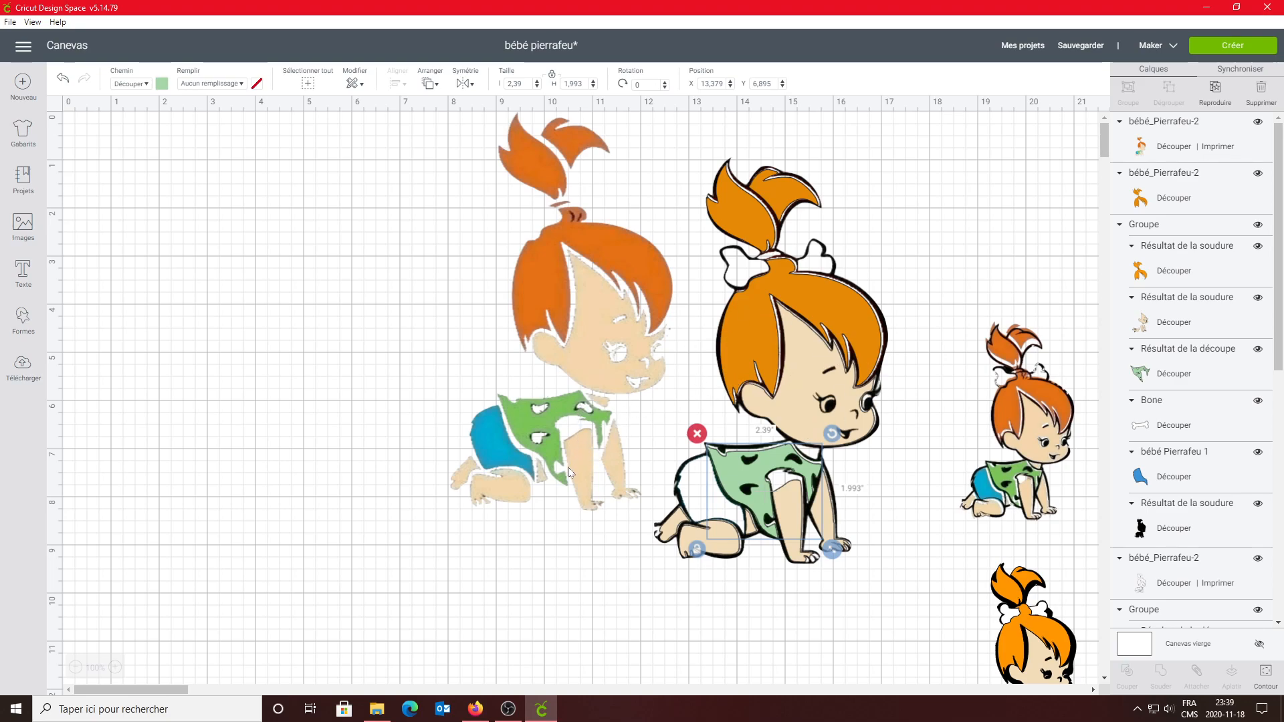
Duplicate the remaining colour copy and place the duplicate in the empty area beside it
{"action": "left_click", "coordinate": [545, 437]}
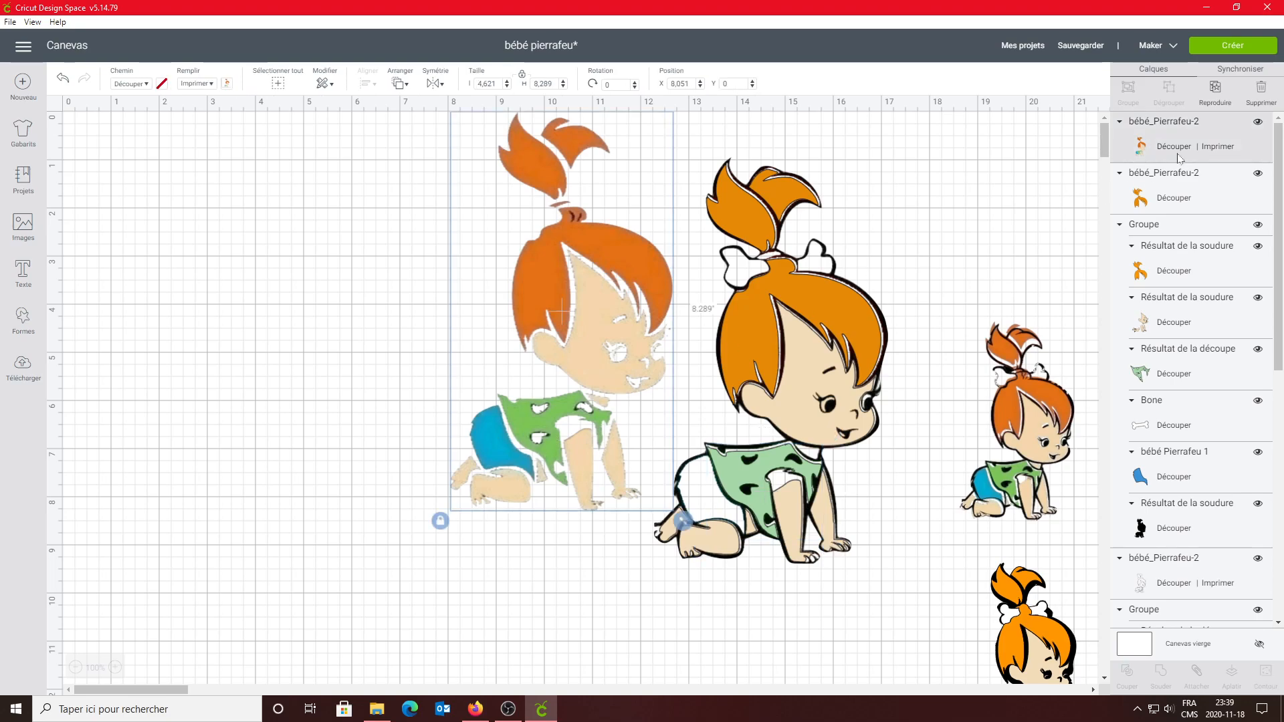
{"action": "left_click", "coordinate": [1215, 94]}
{"action": "left_click_drag", "start_coordinate": [581, 327], "coordinate": [276, 372]}
Set the new duplicate to no fill and open its contours for editing
{"action": "left_click", "coordinate": [201, 85]}
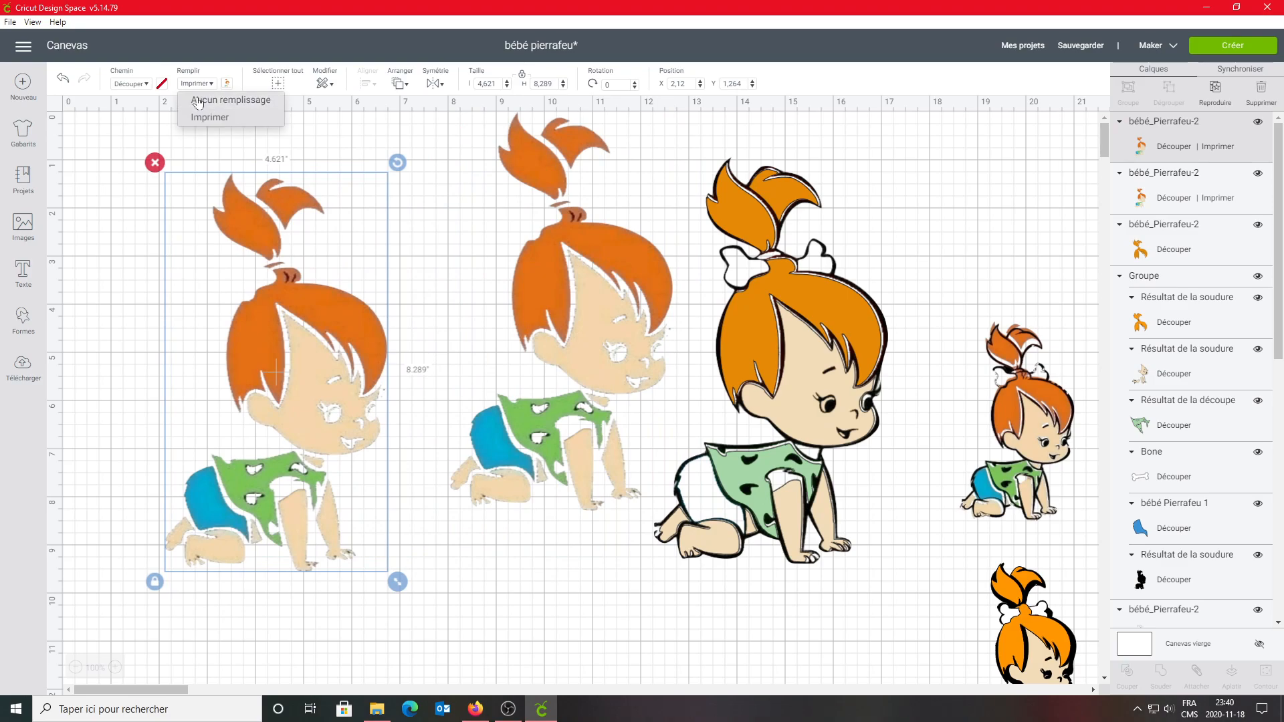
{"action": "left_click", "coordinate": [199, 100]}
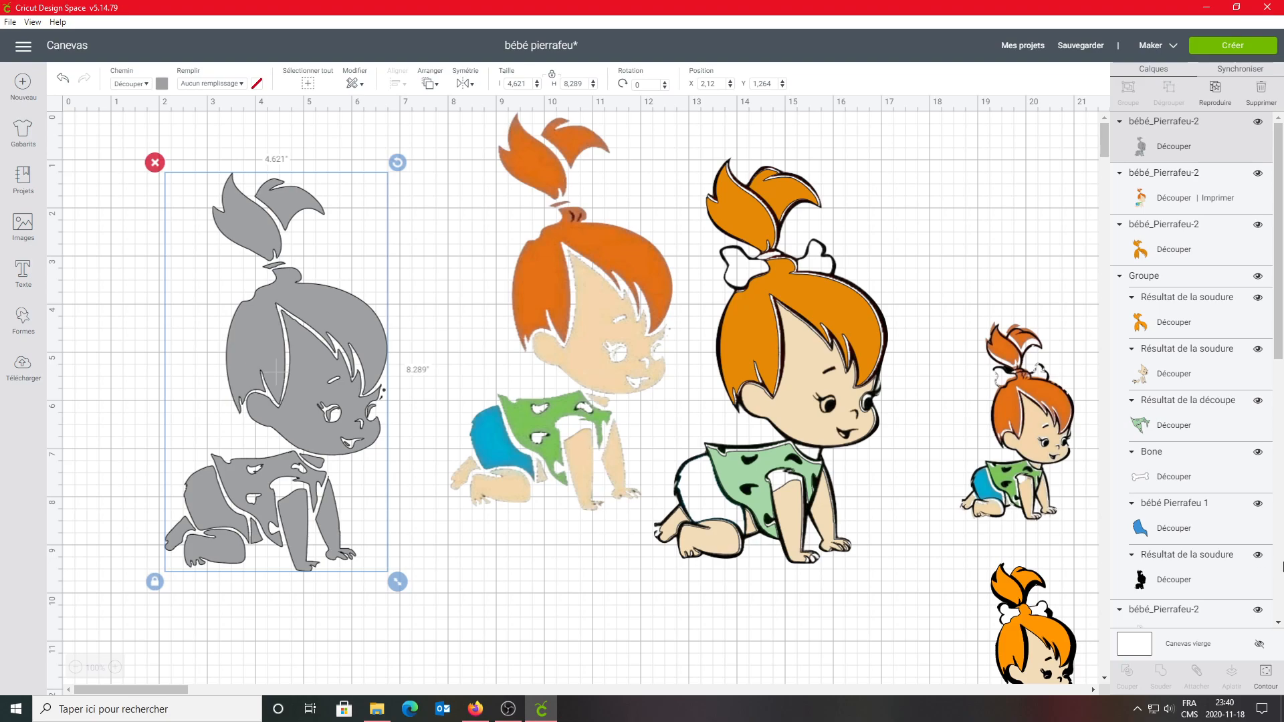
{"action": "left_click", "coordinate": [1275, 683]}
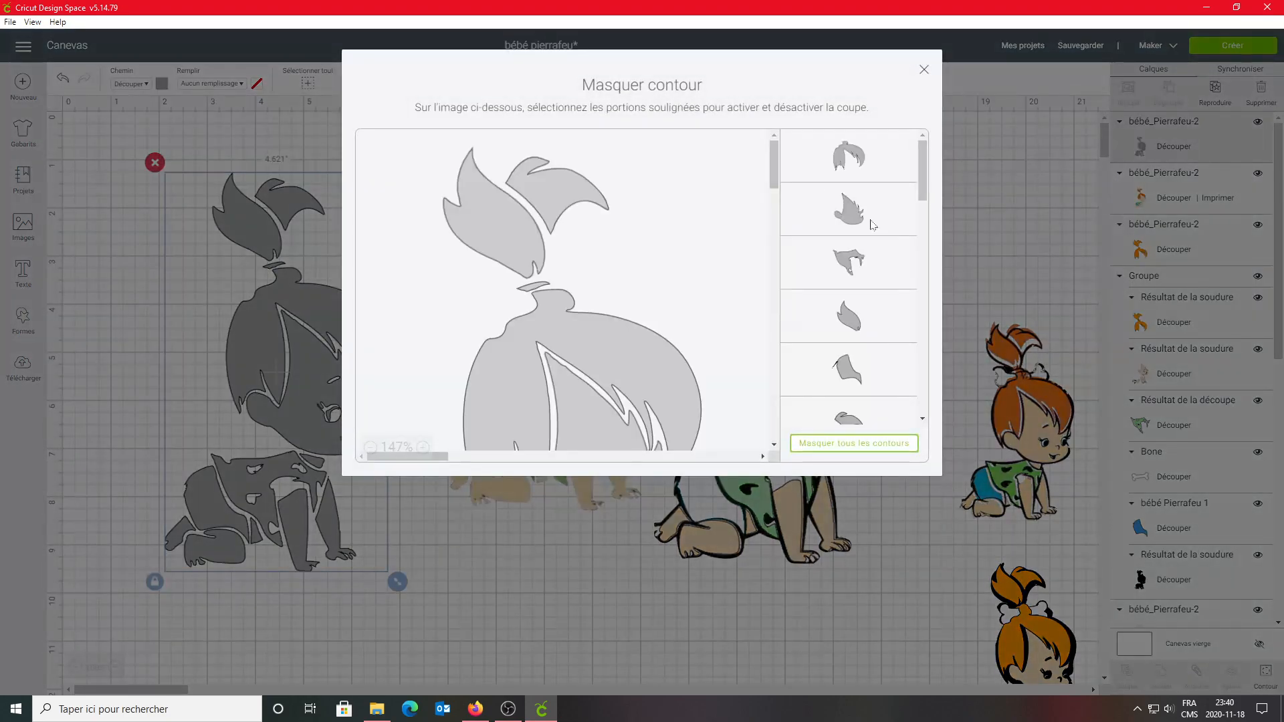
{"action": "left_click", "coordinate": [371, 449]}
{"action": "left_click", "coordinate": [372, 449]}
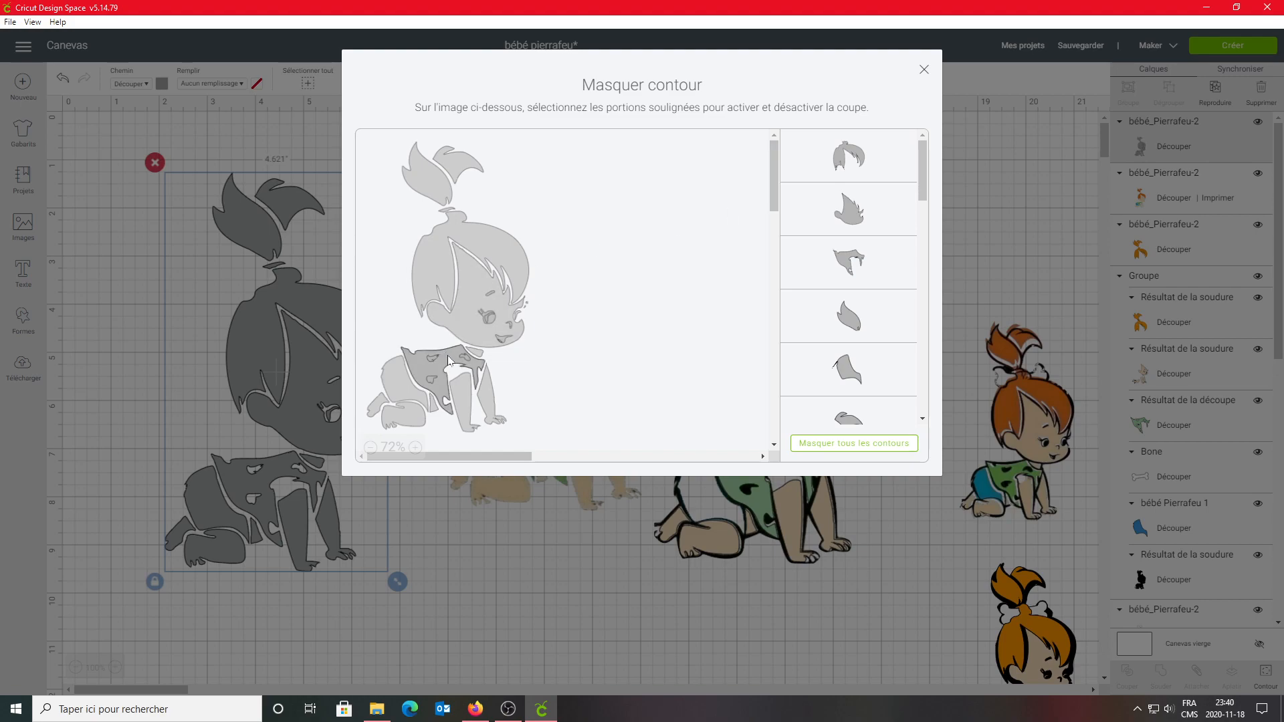
Hide the hair, face, top and both ponytail contours while keeping the shorts contour active
{"action": "left_click", "coordinate": [870, 167]}
{"action": "left_click", "coordinate": [869, 214]}
{"action": "left_click", "coordinate": [870, 273]}
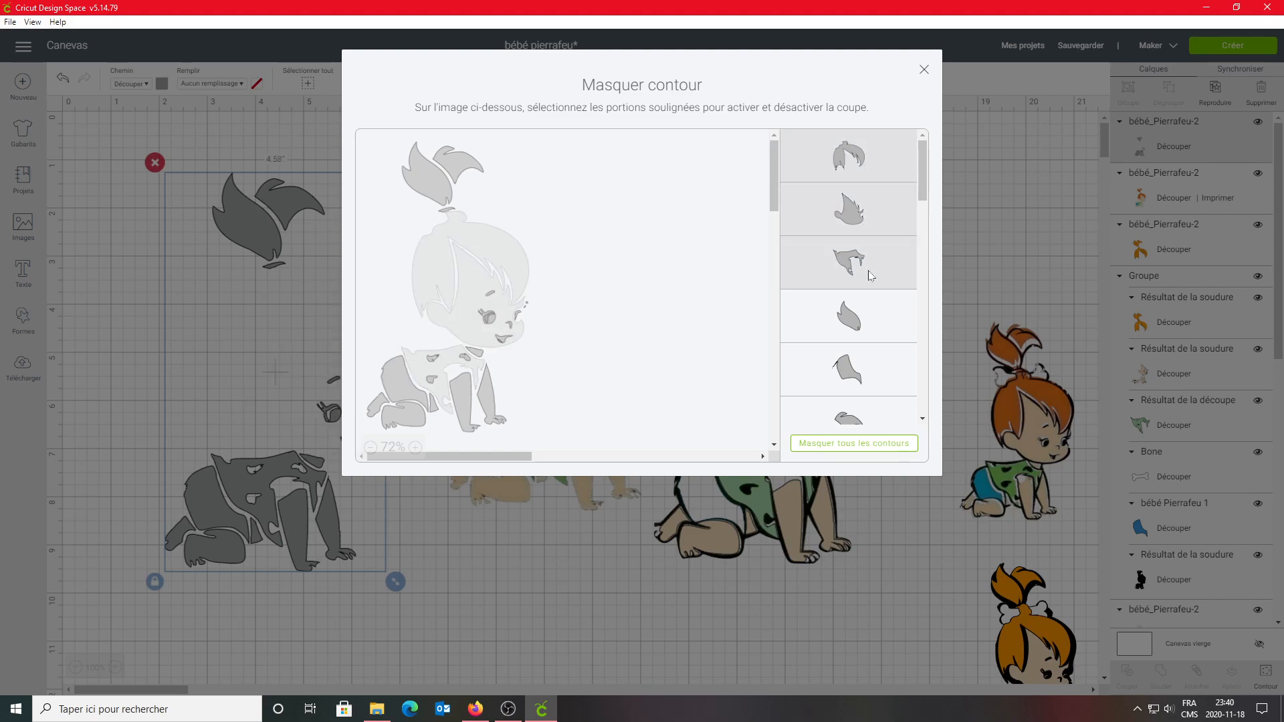
{"action": "left_click", "coordinate": [870, 312]}
{"action": "left_click", "coordinate": [869, 367]}
{"action": "scroll", "coordinate": [869, 369], "scroll_direction": "down", "scroll_amount": 2}
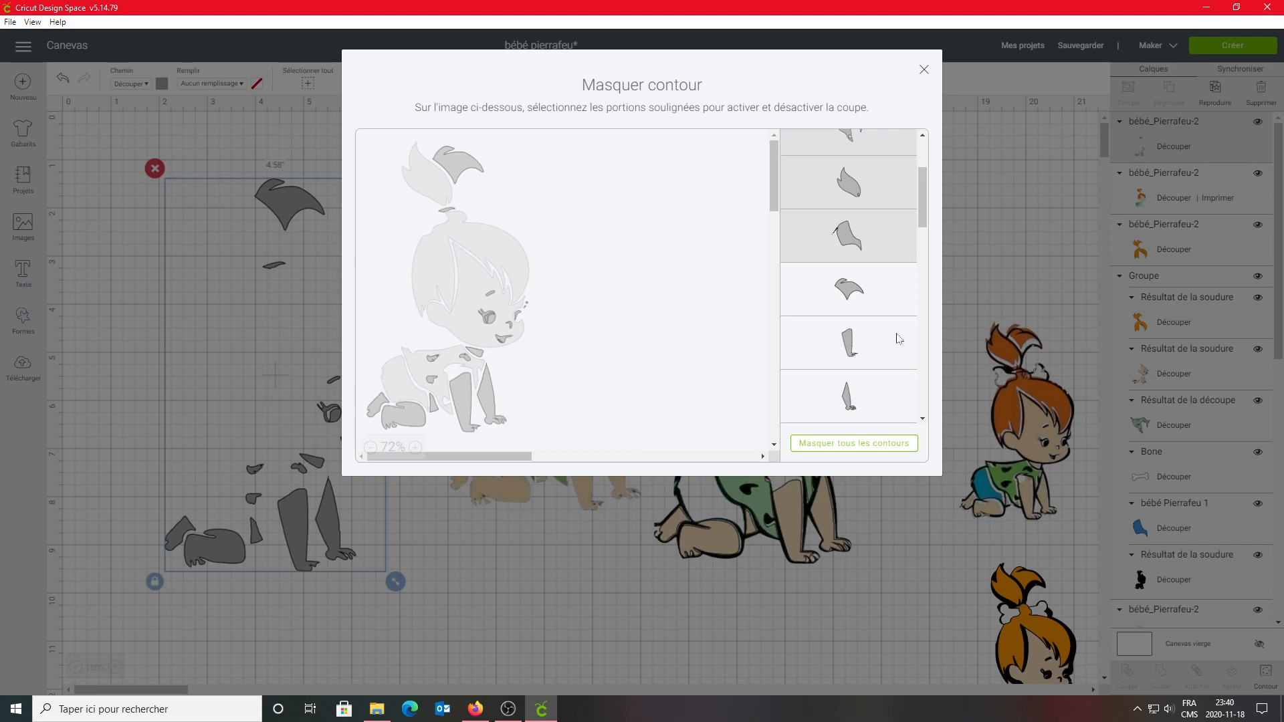
{"action": "left_click", "coordinate": [847, 306]}
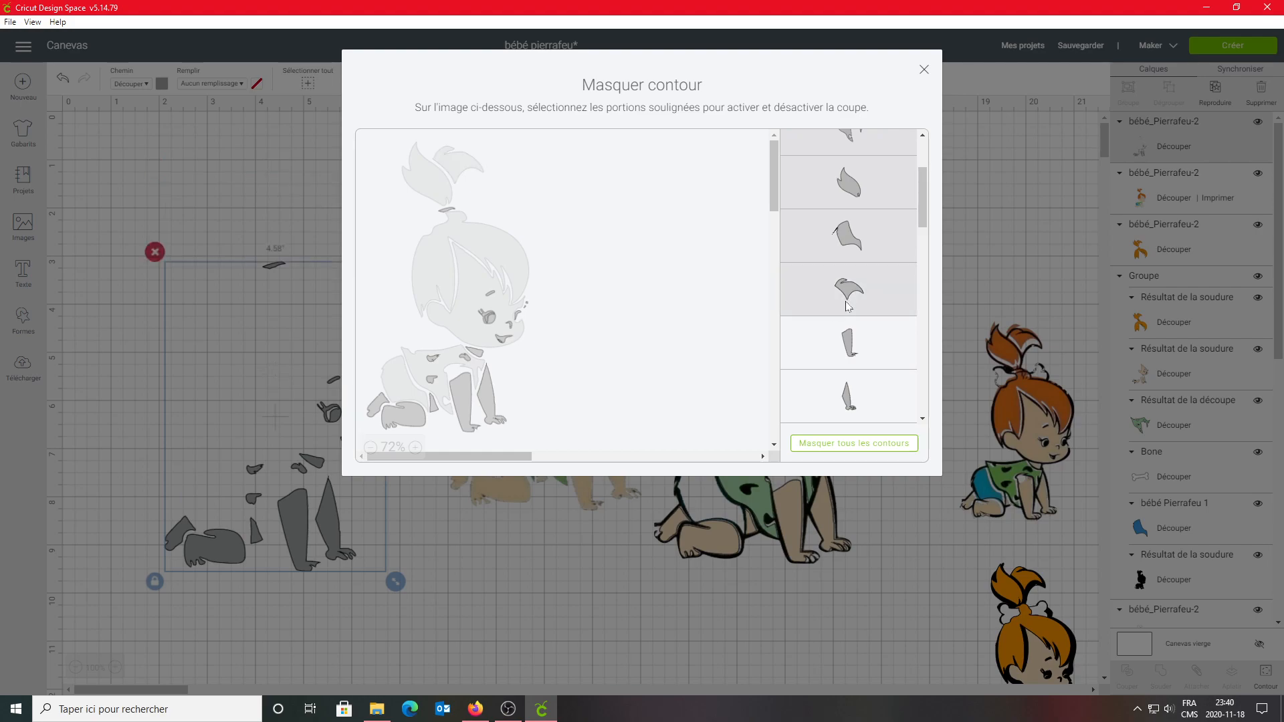
{"action": "left_click", "coordinate": [845, 239]}
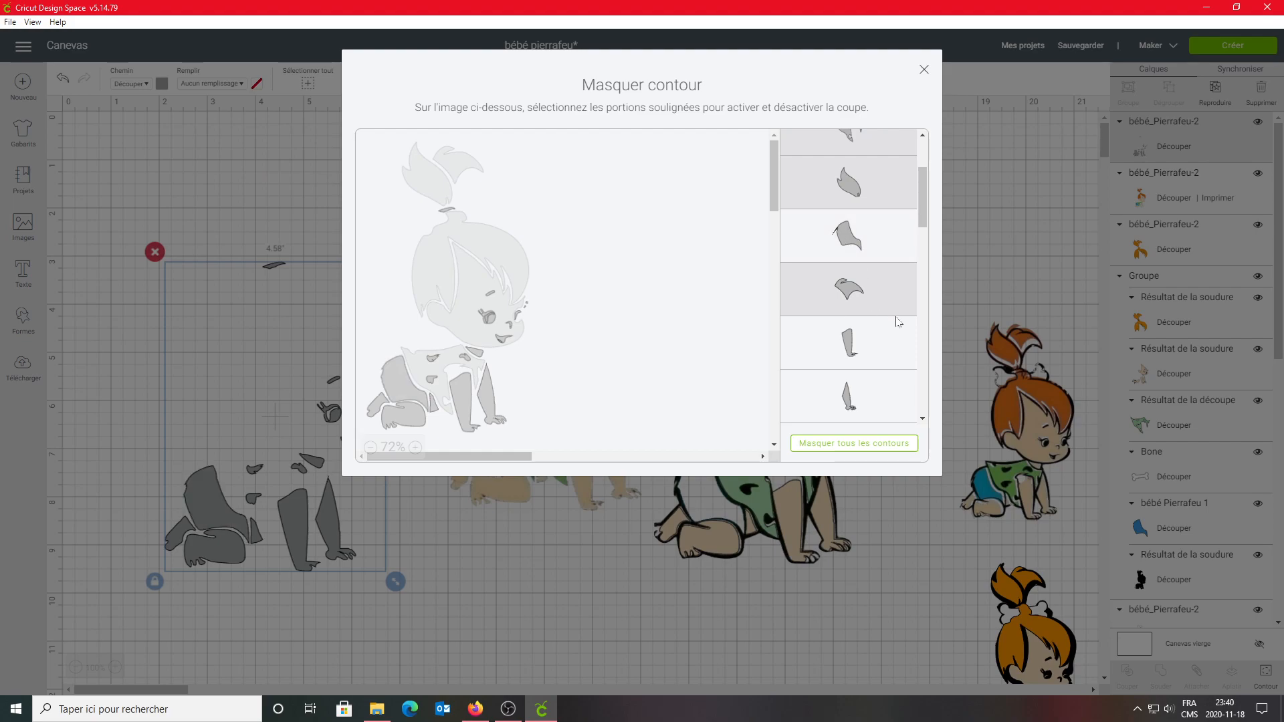
Hide the two arm, bent-leg, rear-foot and eye contours of the shorts layer
{"action": "left_click", "coordinate": [864, 358]}
{"action": "left_click", "coordinate": [881, 397]}
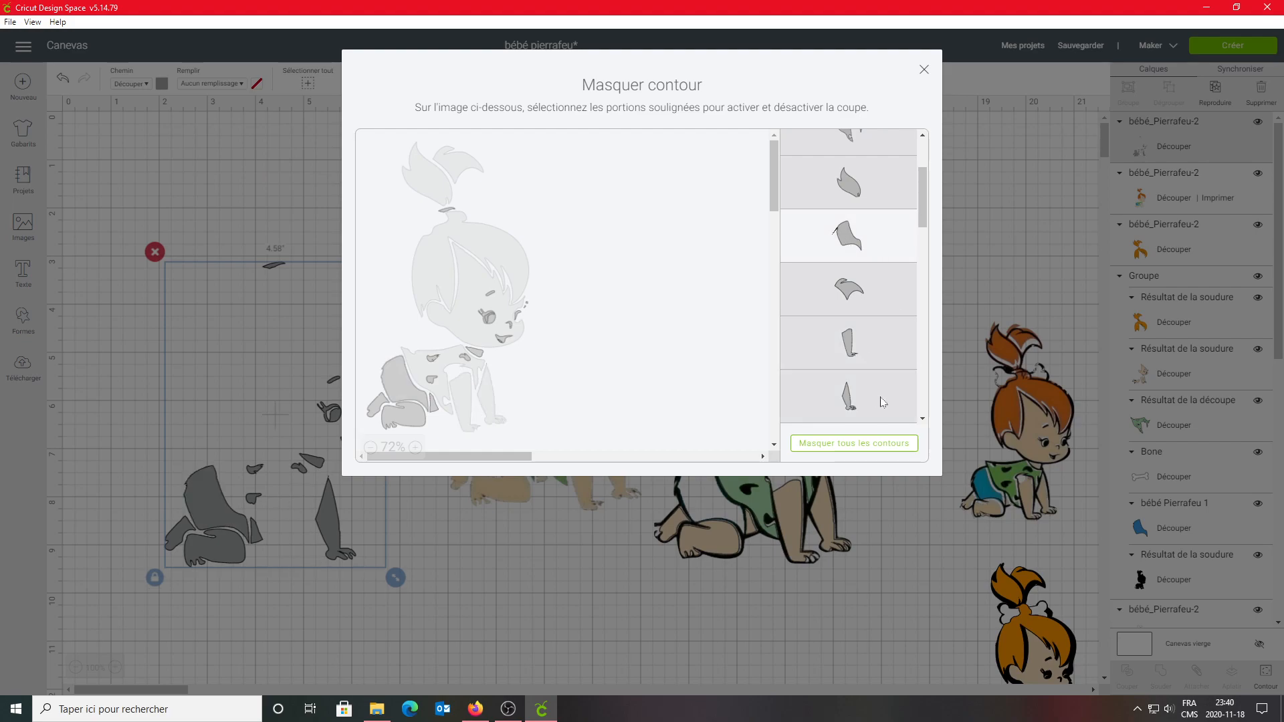
{"action": "scroll", "coordinate": [880, 362], "scroll_direction": "down", "scroll_amount": 3}
{"action": "left_click", "coordinate": [888, 274]}
{"action": "left_click", "coordinate": [888, 304]}
{"action": "left_click", "coordinate": [891, 357]}
{"action": "scroll", "coordinate": [884, 374], "scroll_direction": "down", "scroll_amount": 3}
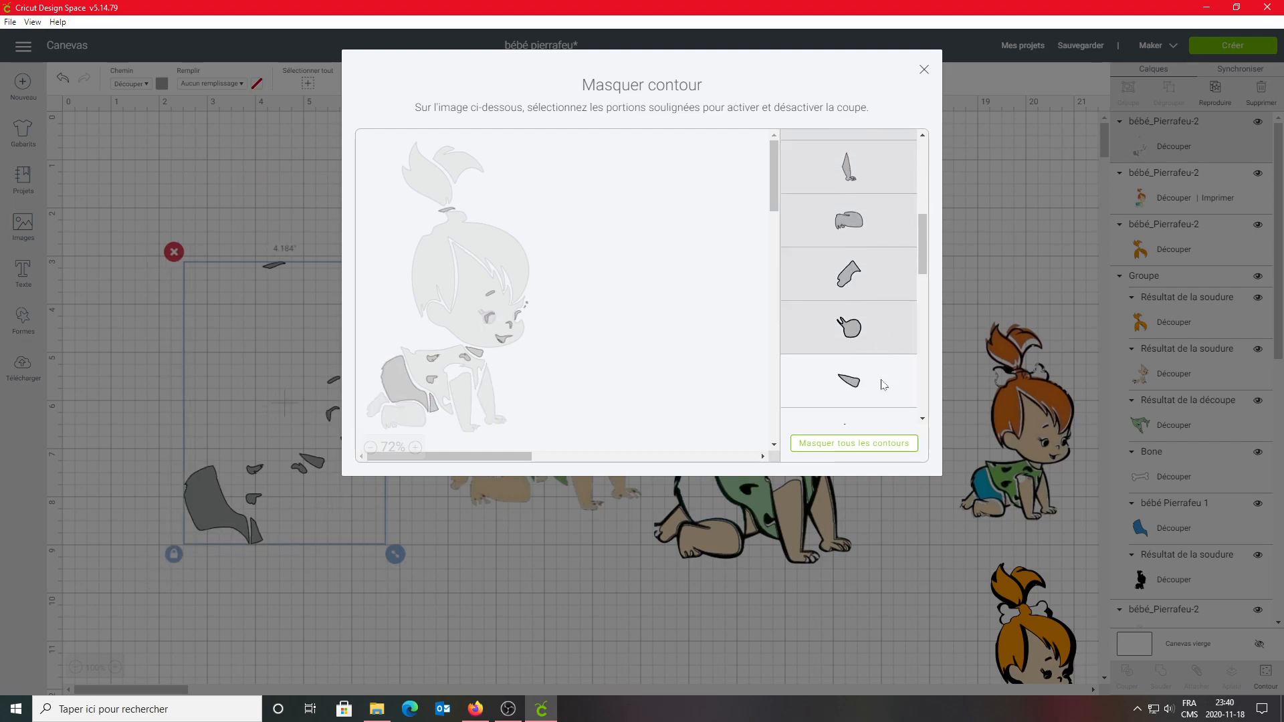
Hide the neck contour, the curved facial detail and the first spots of the top
{"action": "left_click", "coordinate": [880, 280]}
{"action": "left_click", "coordinate": [878, 354]}
{"action": "left_click", "coordinate": [880, 387]}
{"action": "scroll", "coordinate": [881, 402], "scroll_direction": "down", "scroll_amount": 5}
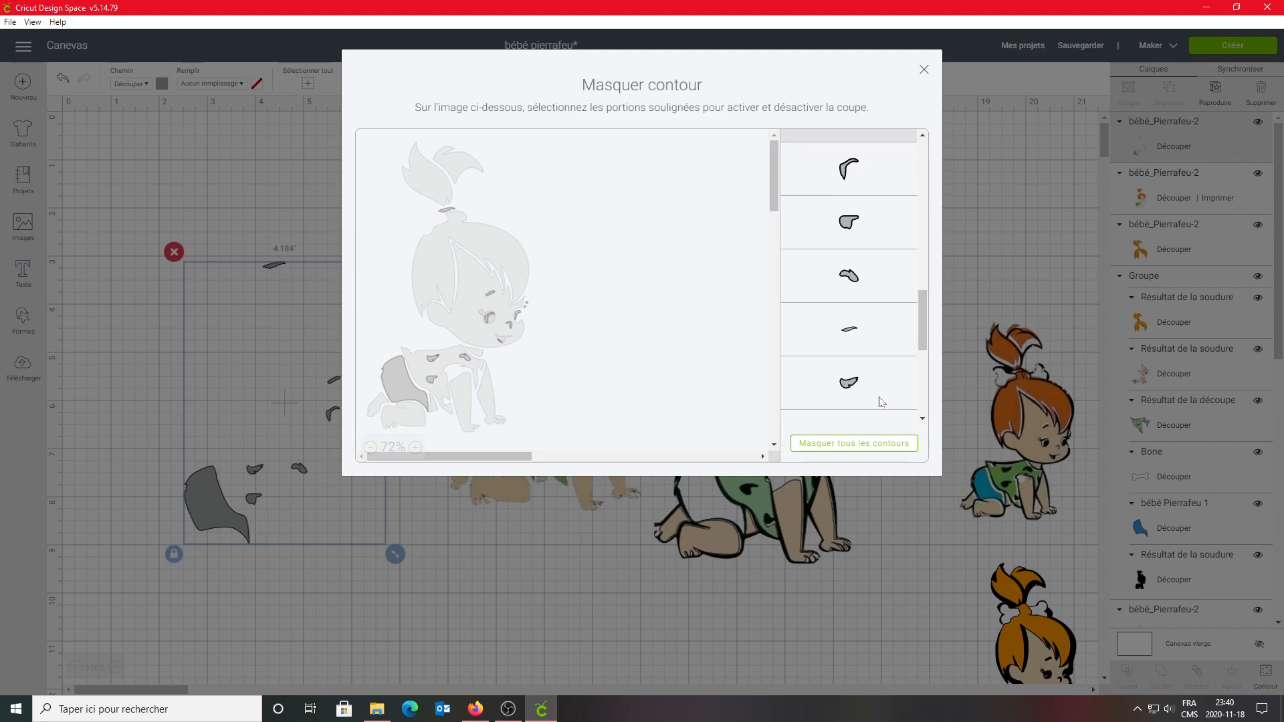
{"action": "left_click", "coordinate": [888, 183]}
{"action": "left_click", "coordinate": [873, 225]}
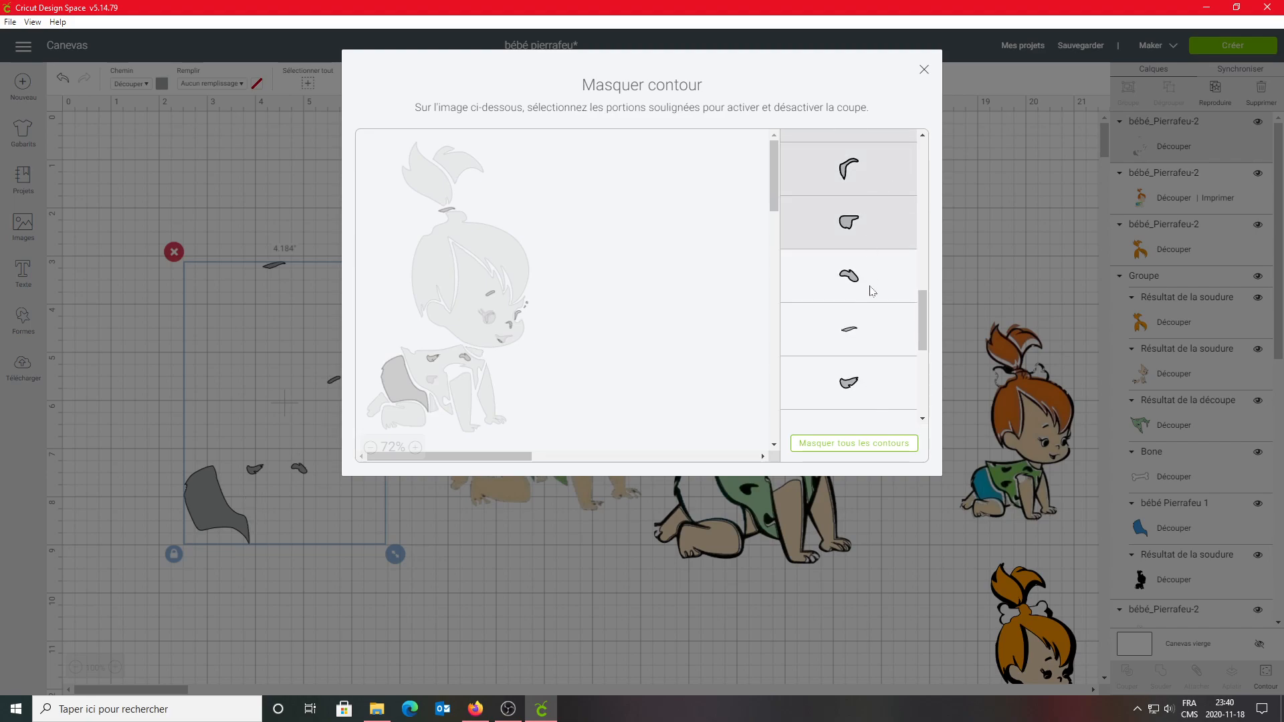
Hide every remaining small contour of the shorts layer so only the shorts shape is kept, and close the contour editor
{"action": "left_click", "coordinate": [873, 291]}
{"action": "left_click", "coordinate": [869, 351]}
{"action": "left_click", "coordinate": [869, 380]}
{"action": "scroll", "coordinate": [881, 374], "scroll_direction": "down", "scroll_amount": 4}
{"action": "left_click", "coordinate": [875, 253]}
{"action": "left_click", "coordinate": [877, 305]}
{"action": "left_click", "coordinate": [875, 352]}
{"action": "left_click", "coordinate": [864, 400]}
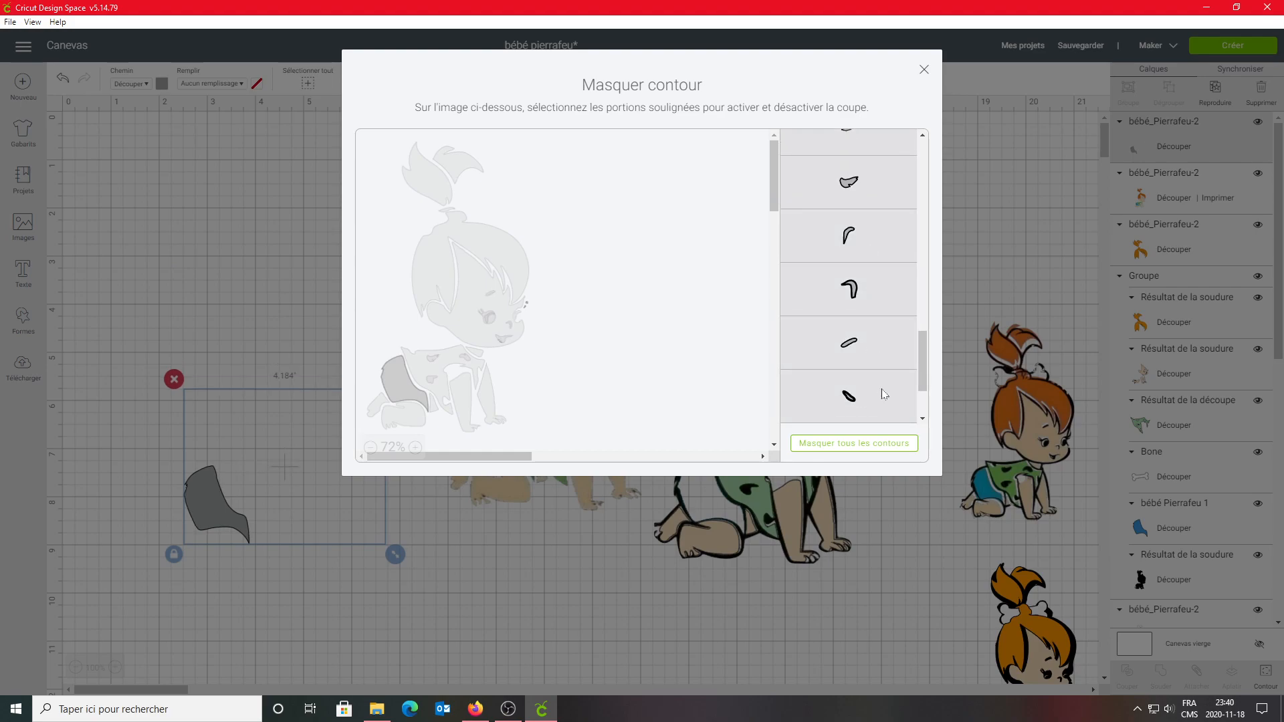
{"action": "scroll", "coordinate": [884, 393], "scroll_direction": "down", "scroll_amount": 2}
{"action": "left_click", "coordinate": [875, 352]}
{"action": "left_click", "coordinate": [862, 412]}
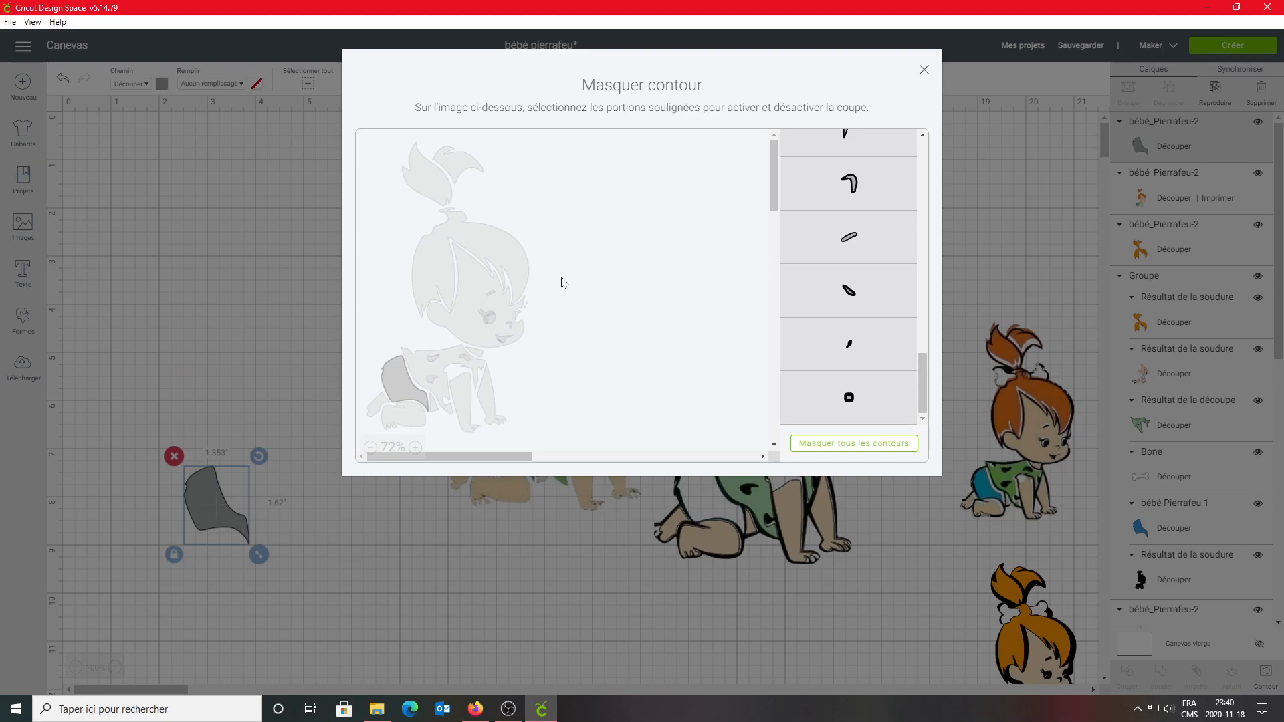
{"action": "left_click", "coordinate": [925, 71]}
Recolour the isolated shorts shape with the blue already used in the project and place it inside the shorts outline of the layered baby
{"action": "left_click_drag", "start_coordinate": [223, 510], "coordinate": [380, 380]}
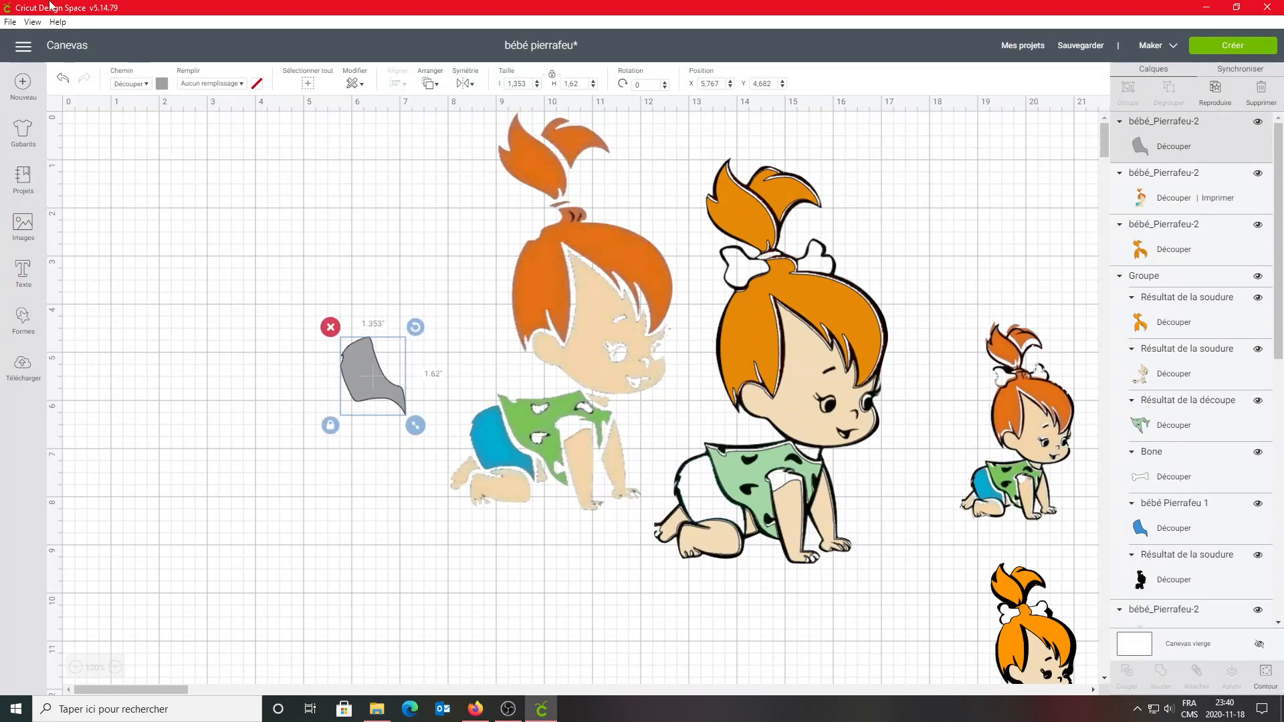
{"action": "left_click", "coordinate": [161, 85]}
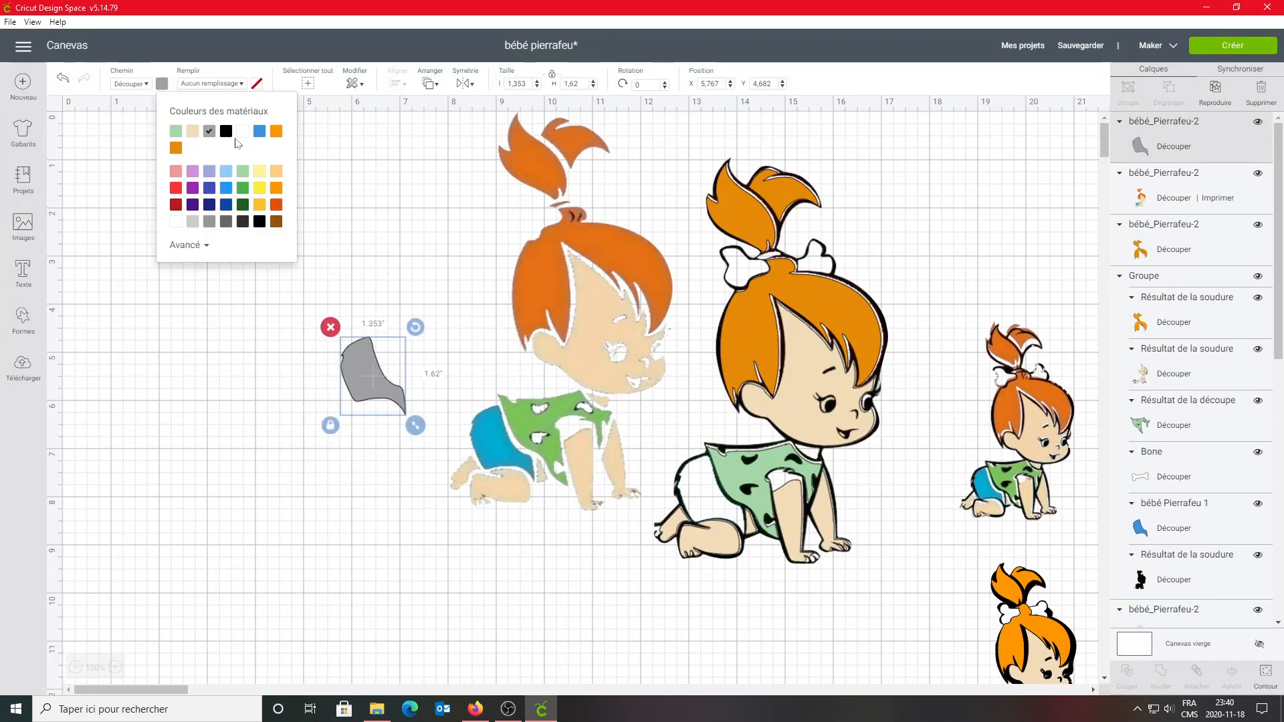
{"action": "left_click", "coordinate": [260, 131]}
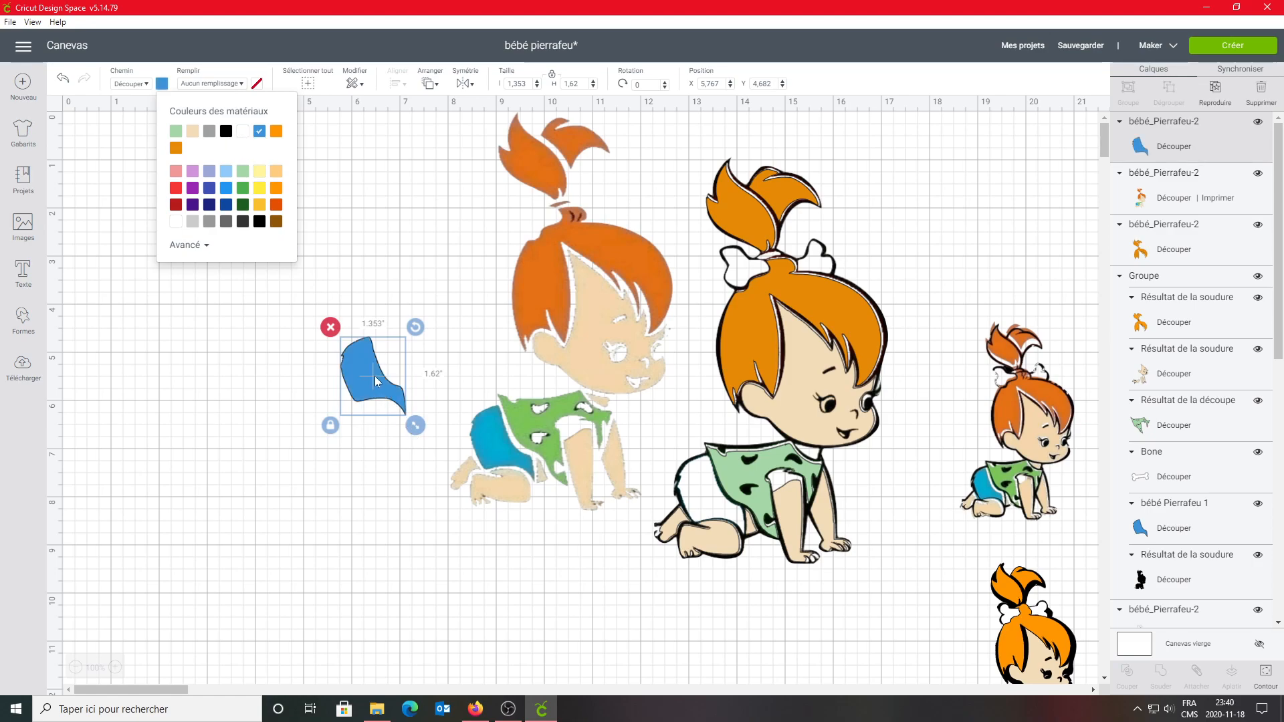
{"action": "left_click_drag", "start_coordinate": [376, 381], "coordinate": [713, 499]}
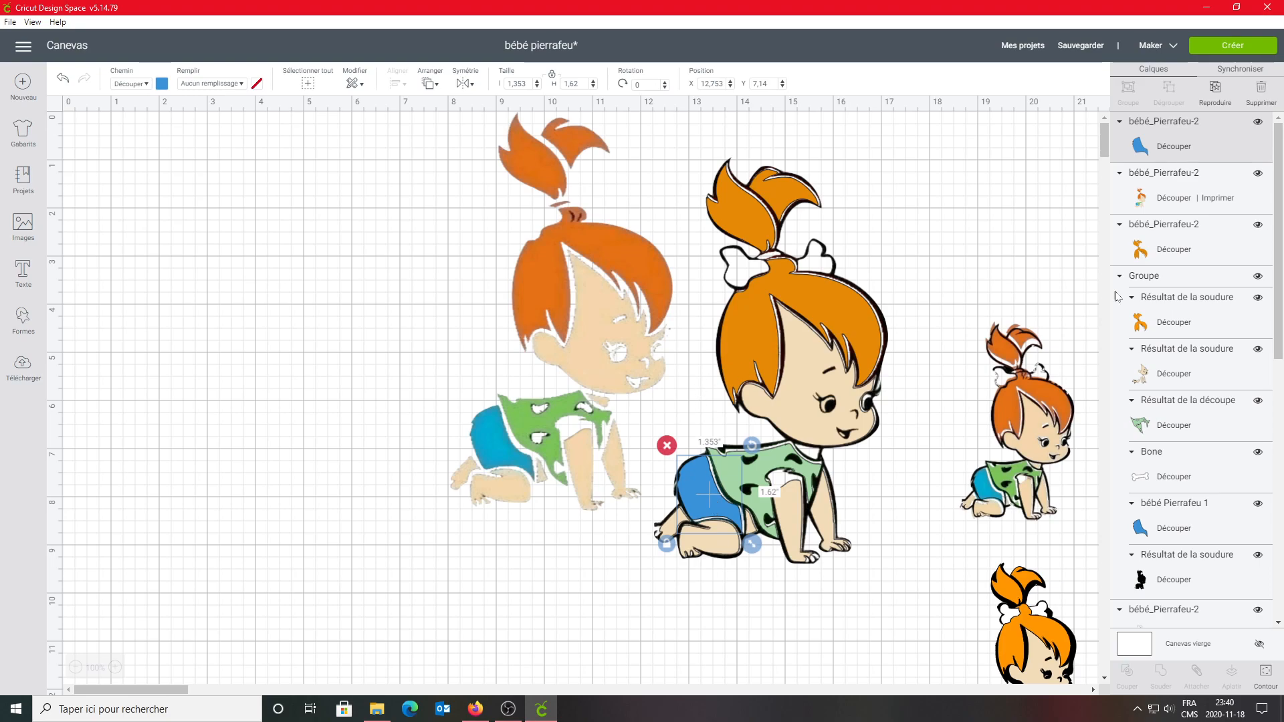
{"action": "left_click", "coordinate": [740, 273]}
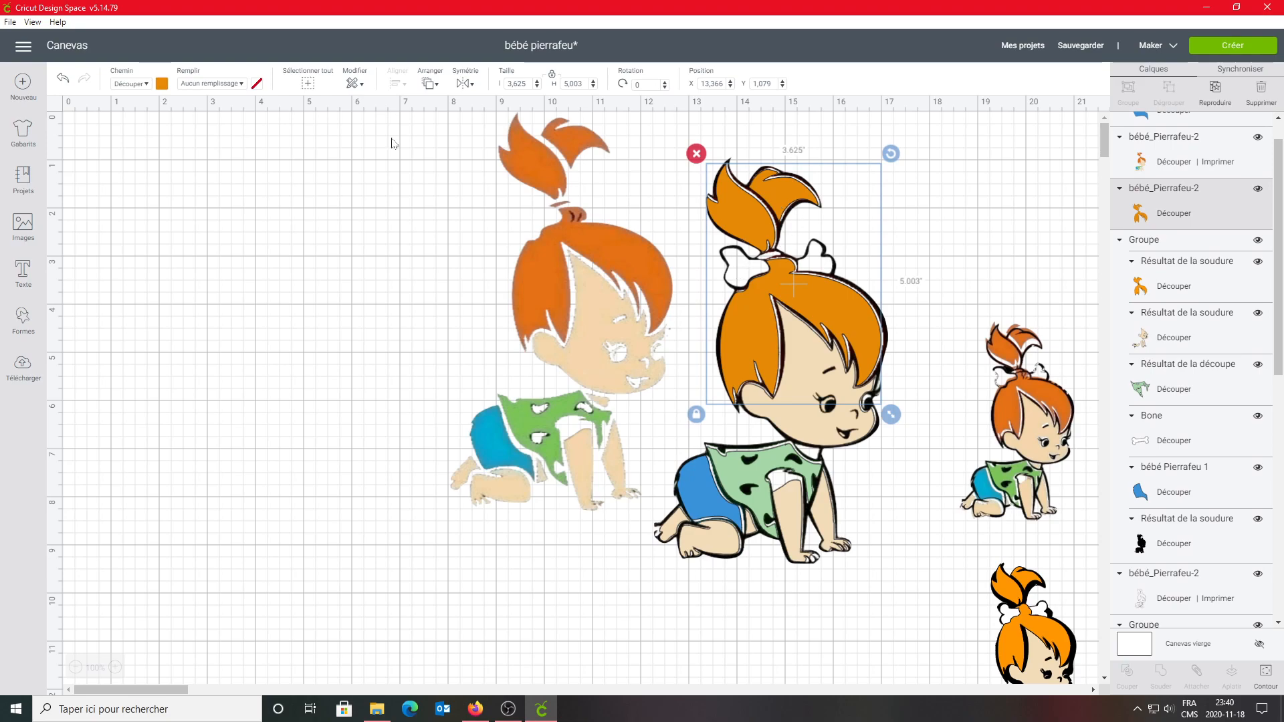
{"action": "left_click", "coordinate": [332, 275]}
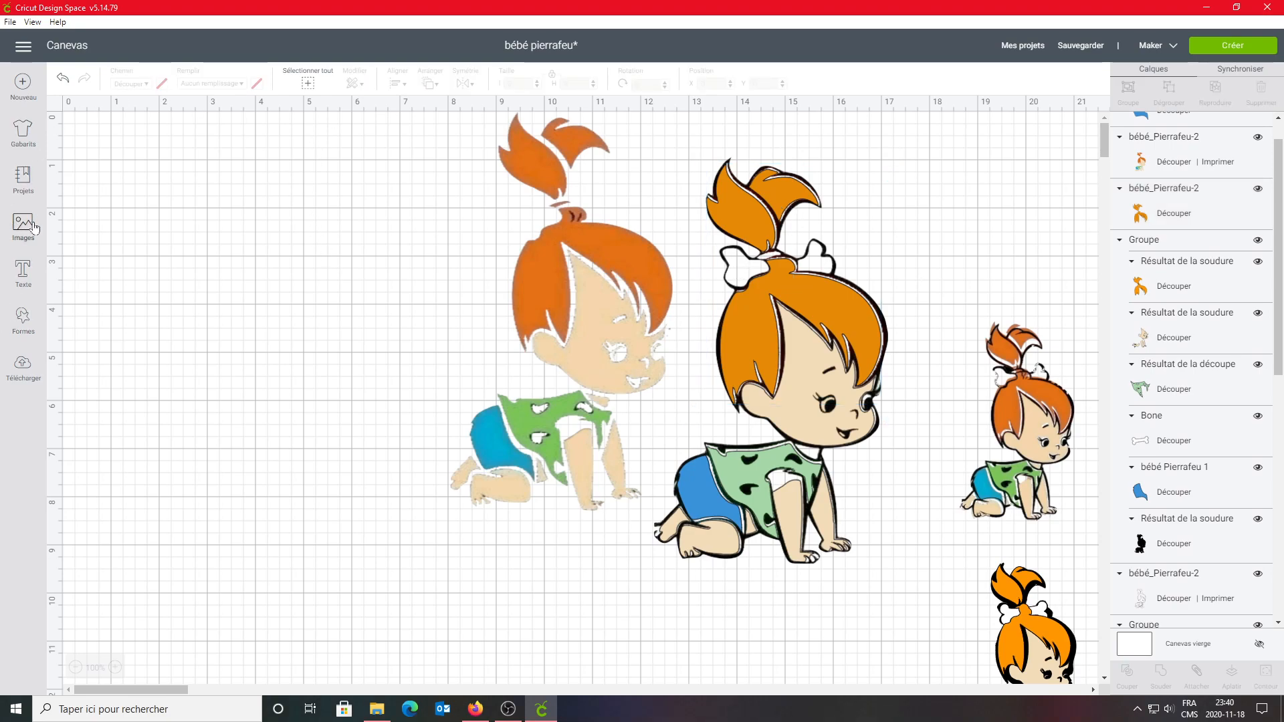
Search the image library for "bone", insert the cream bone with a black outline, and shrink it to about 2.9 inches wide
{"action": "left_click", "coordinate": [26, 230]}
{"action": "left_click", "coordinate": [642, 131]}
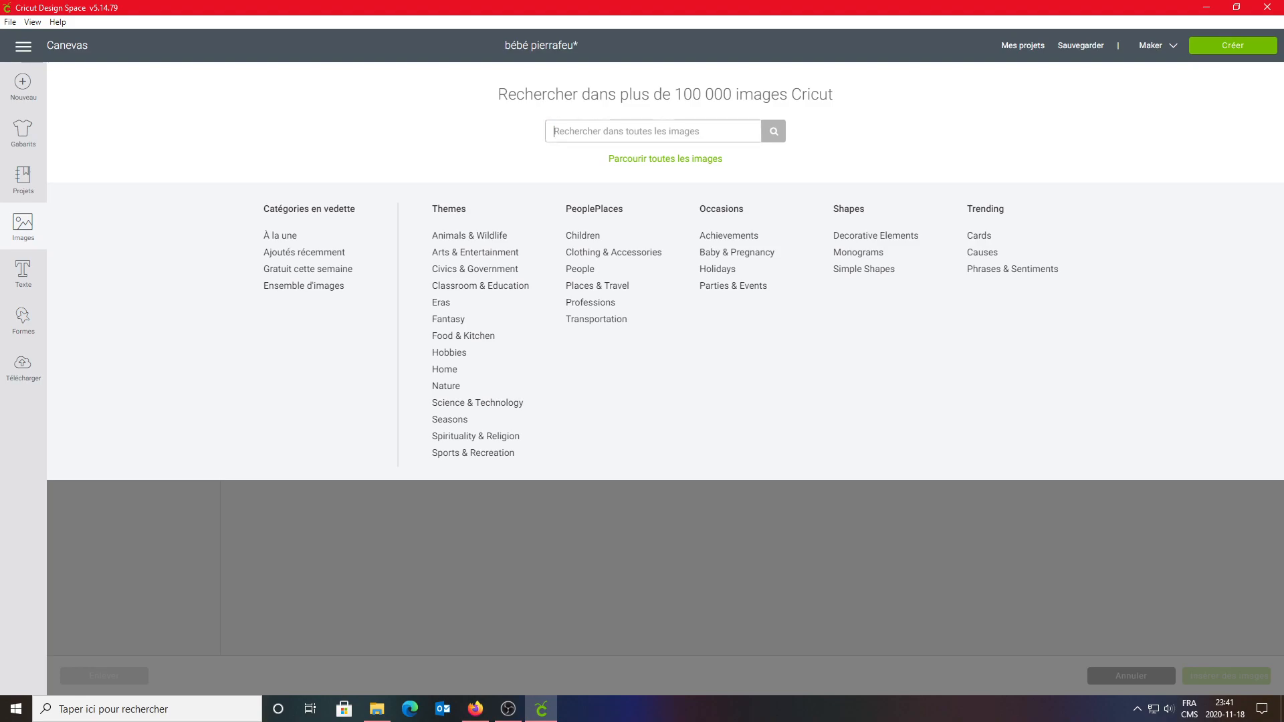
{"action": "type", "text": "bone"}
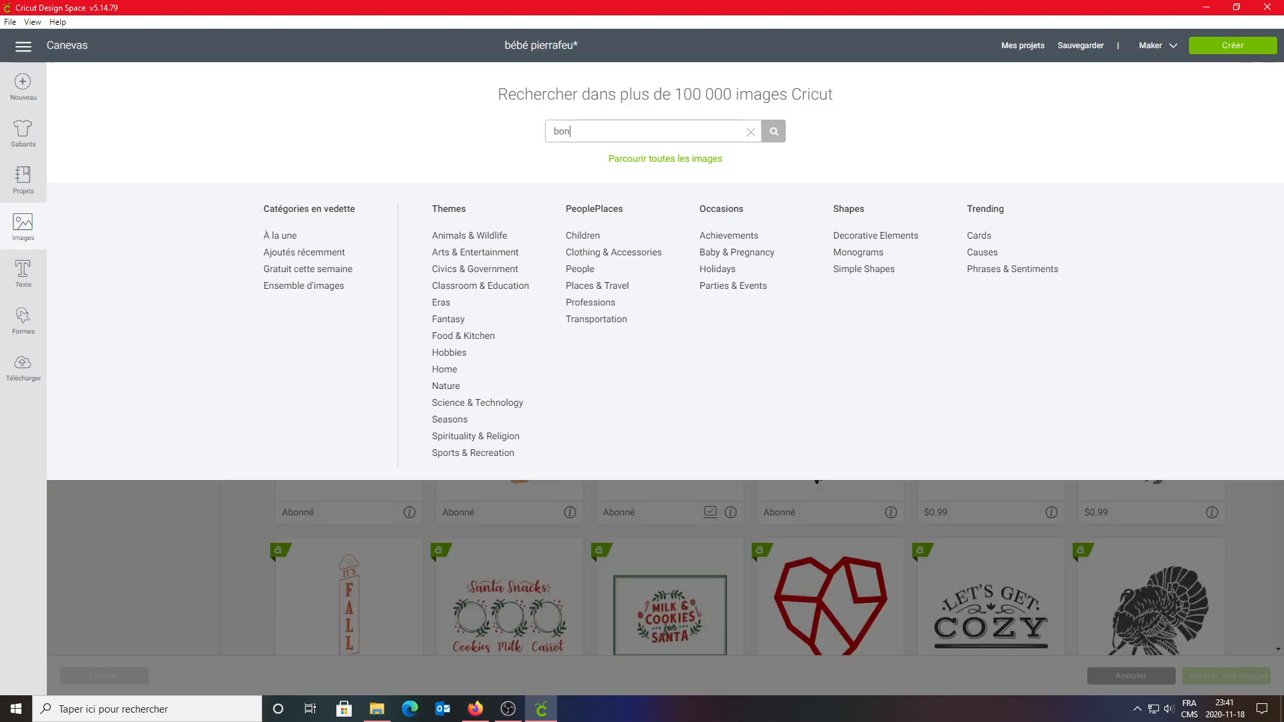
{"action": "left_click", "coordinate": [773, 132]}
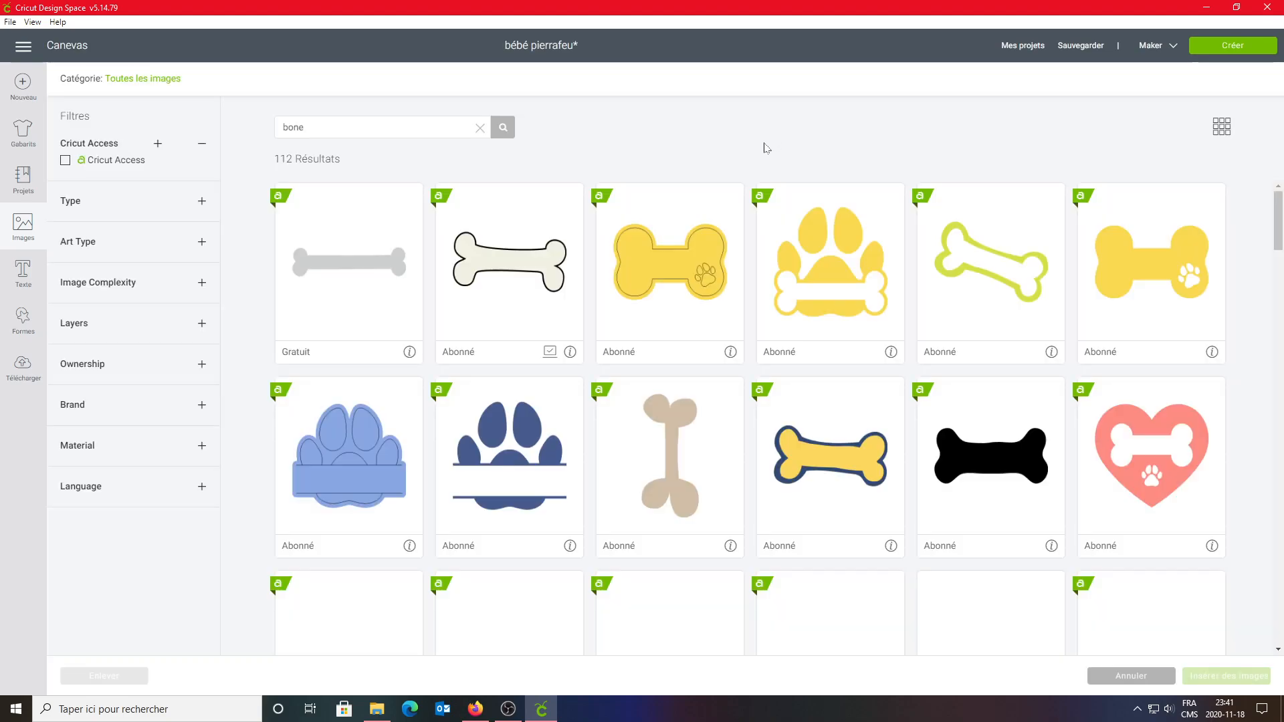
{"action": "left_click", "coordinate": [510, 271]}
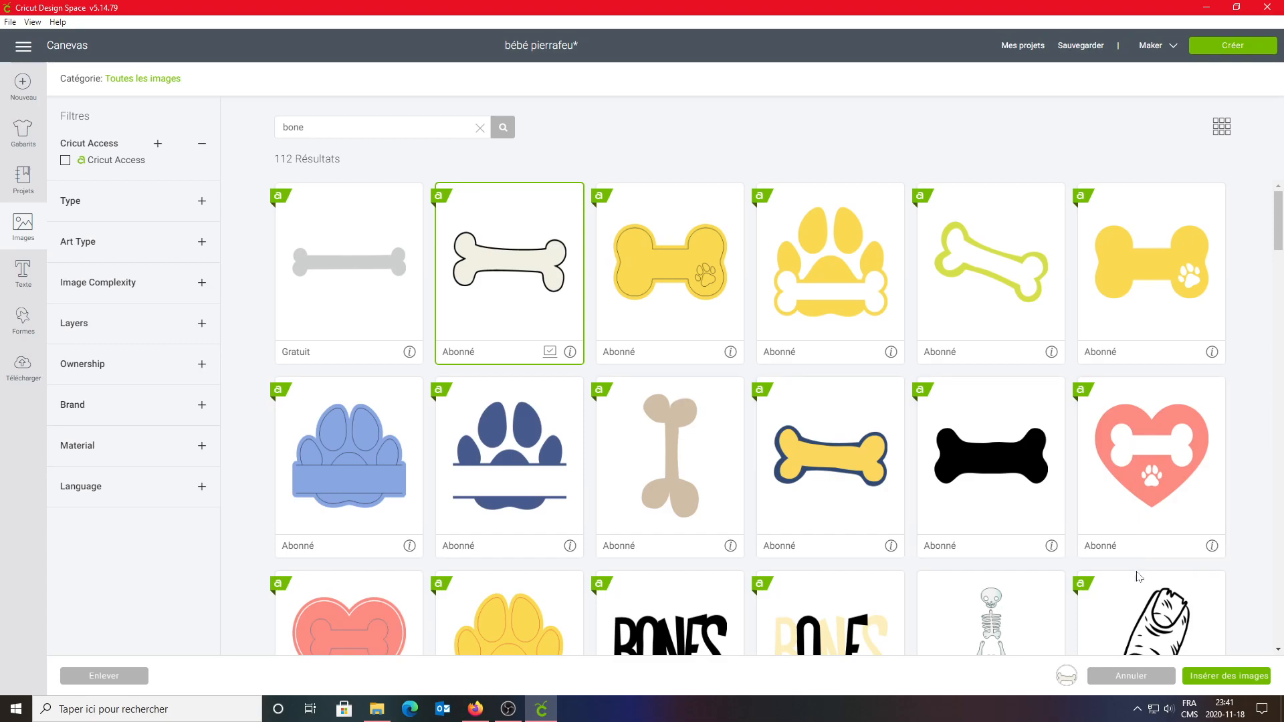
{"action": "left_click", "coordinate": [1229, 681]}
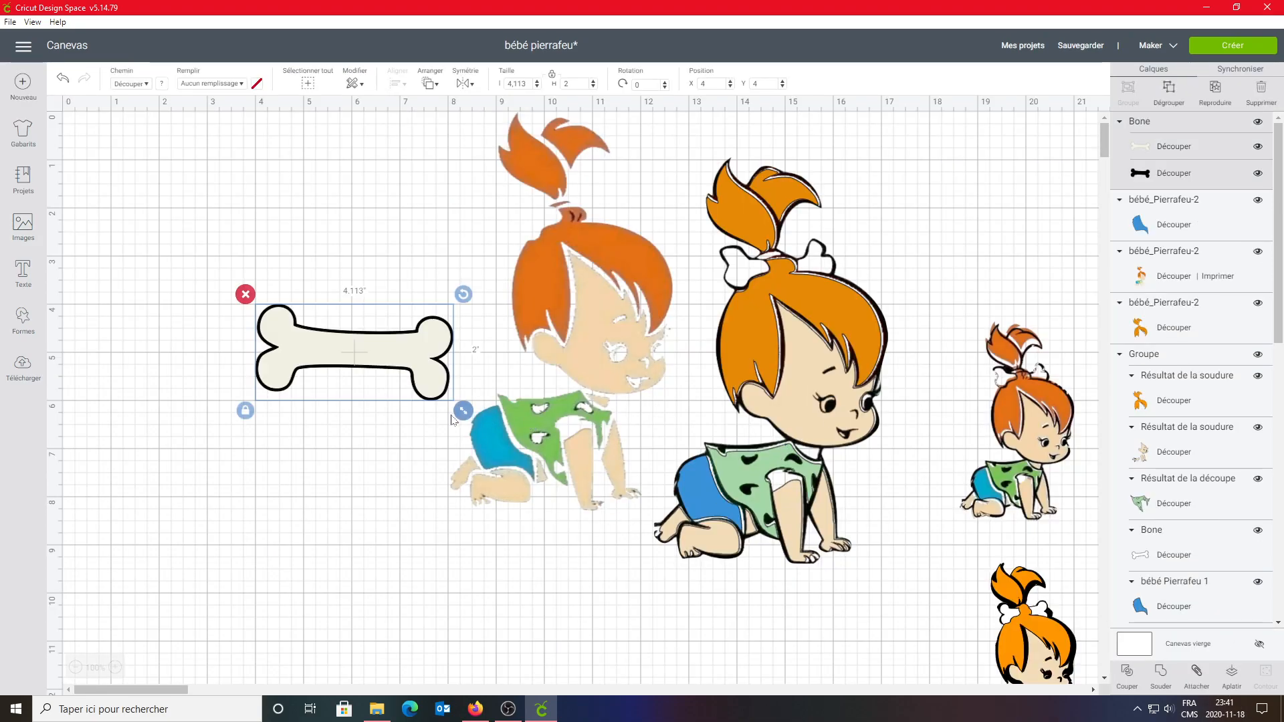
{"action": "left_click_drag", "start_coordinate": [461, 412], "coordinate": [405, 382]}
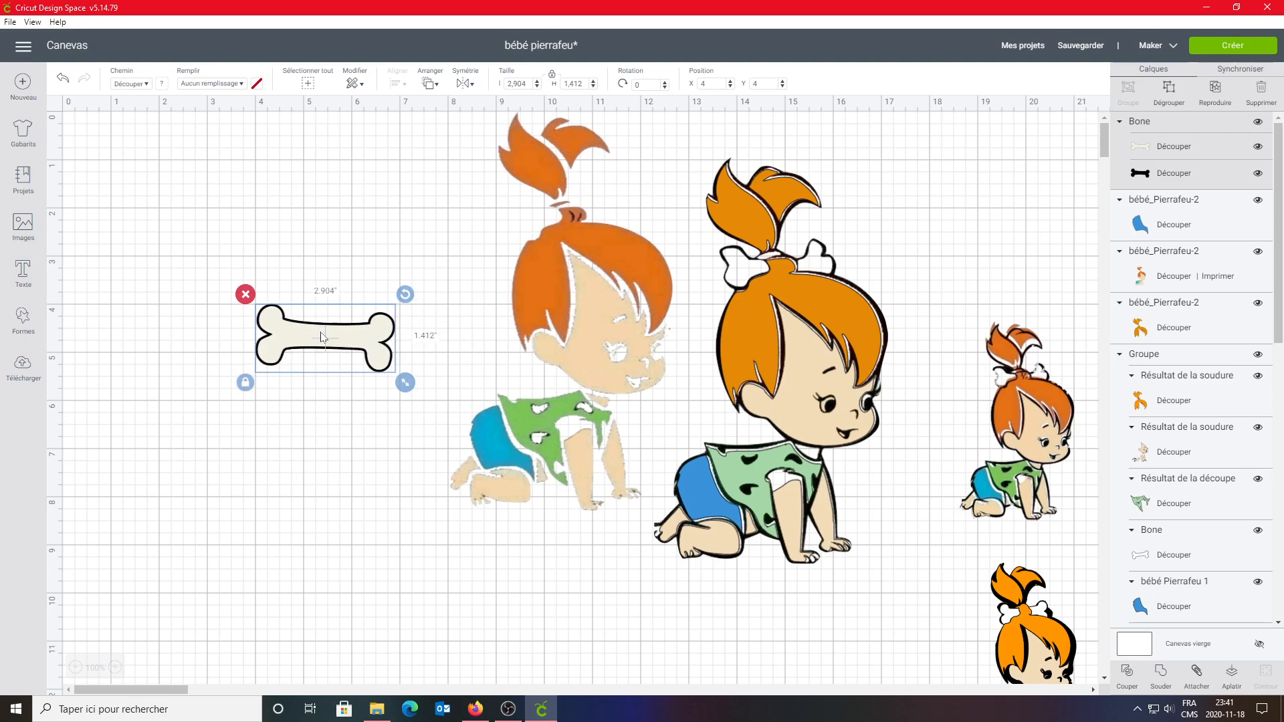
Ungroup the inserted bone, separate its cream shape and delete the black backing layer
{"action": "left_click", "coordinate": [1171, 93]}
{"action": "left_click_drag", "start_coordinate": [359, 341], "coordinate": [362, 465]}
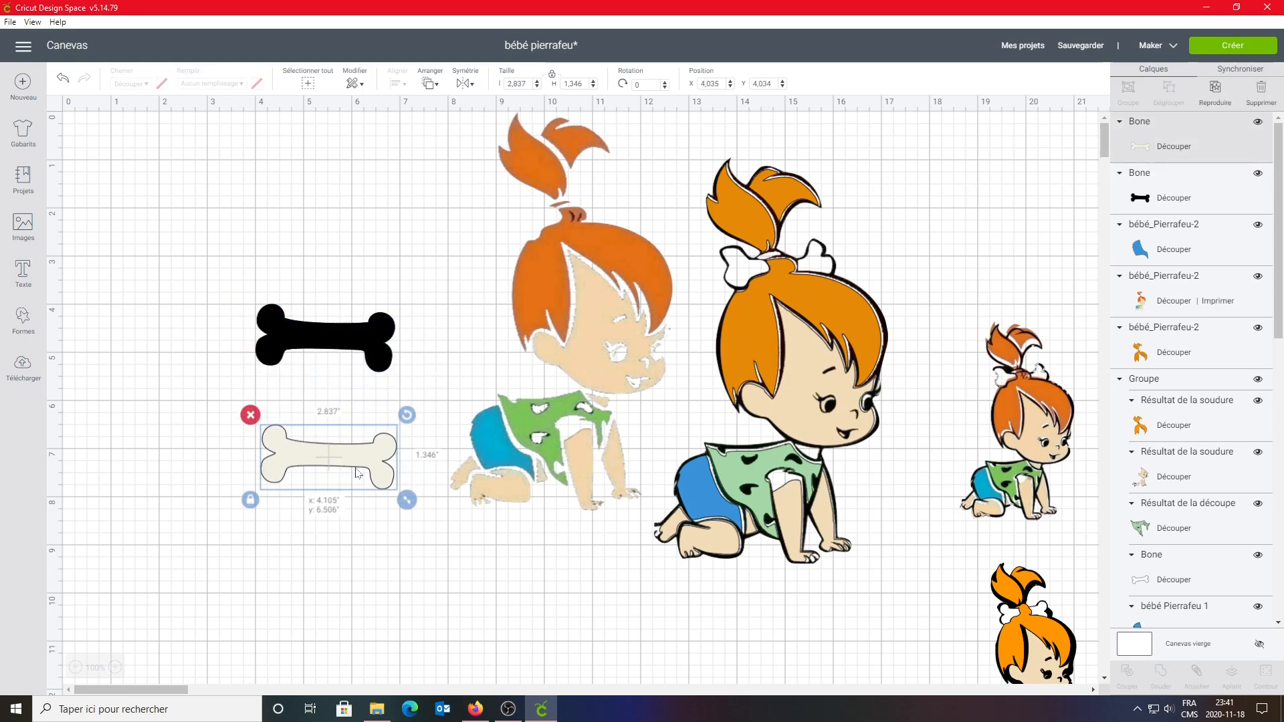
{"action": "left_click", "coordinate": [257, 331]}
{"action": "left_click", "coordinate": [245, 295]}
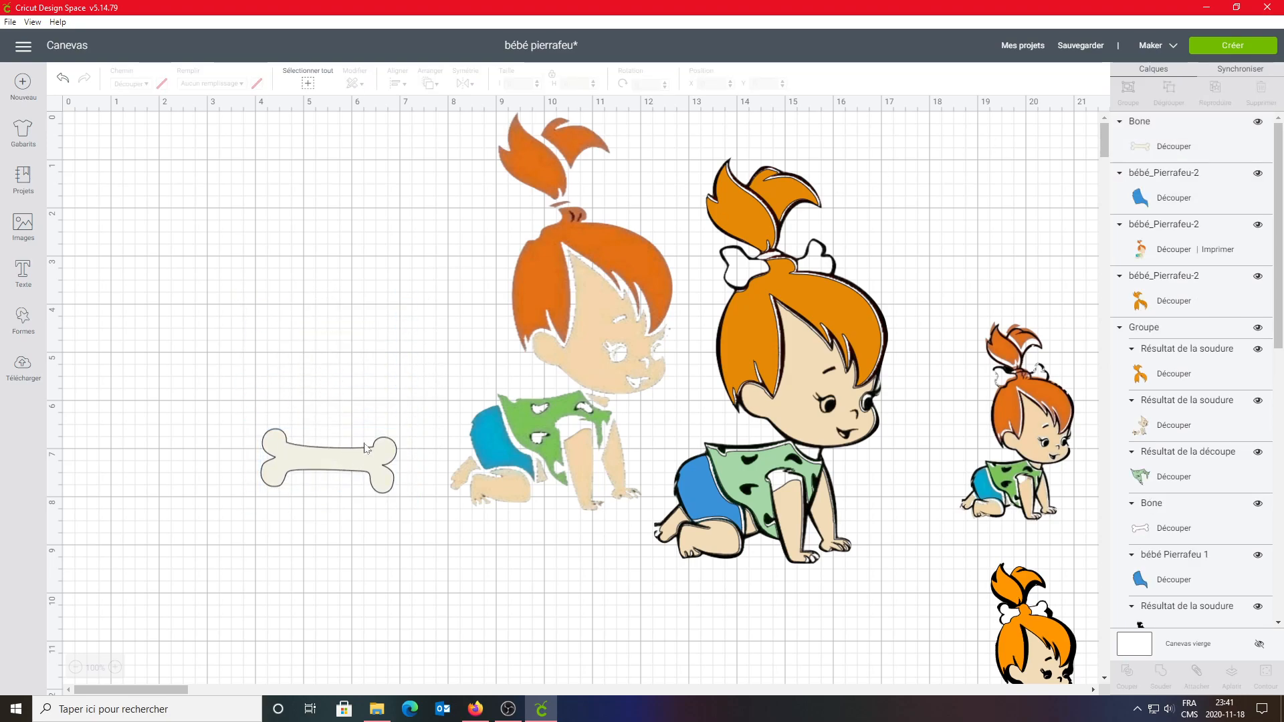
Rotate the cream bone to about 350° and fit it over the layered baby's hair bone at about 2.37 inches wide
{"action": "left_click", "coordinate": [370, 450]}
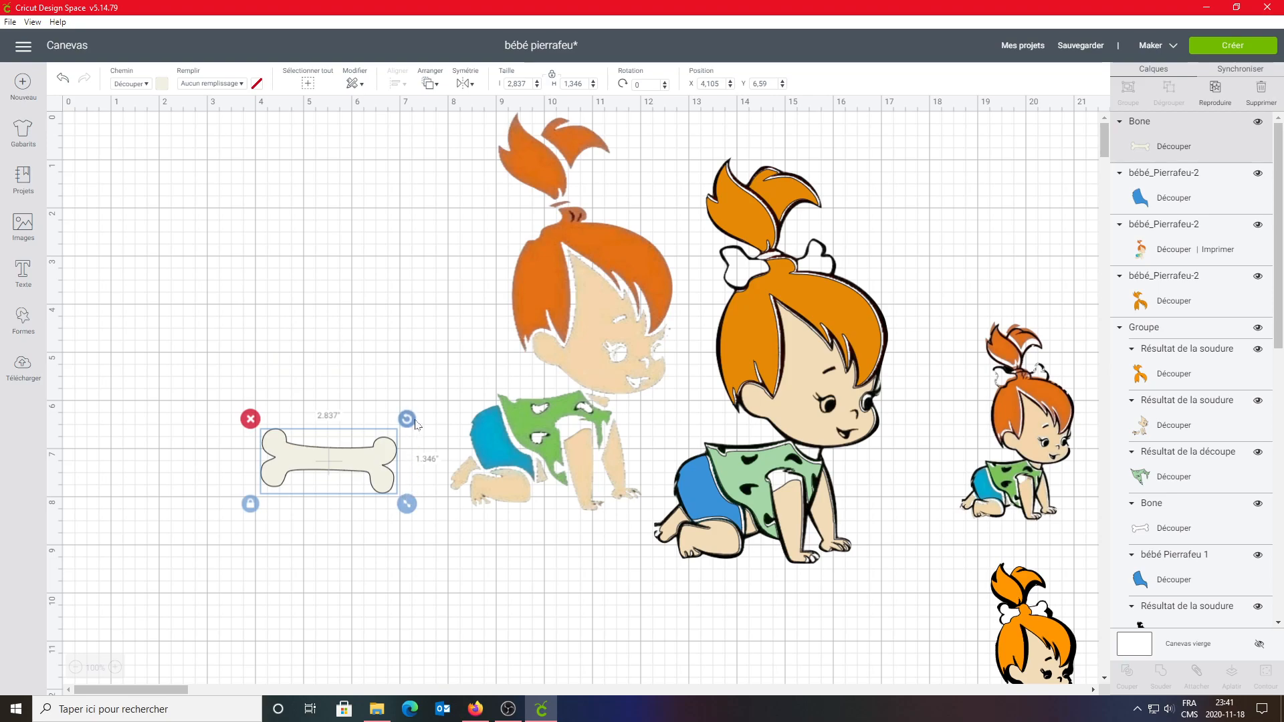
{"action": "left_click_drag", "start_coordinate": [406, 419], "coordinate": [398, 406]}
{"action": "left_click_drag", "start_coordinate": [361, 455], "coordinate": [827, 261]}
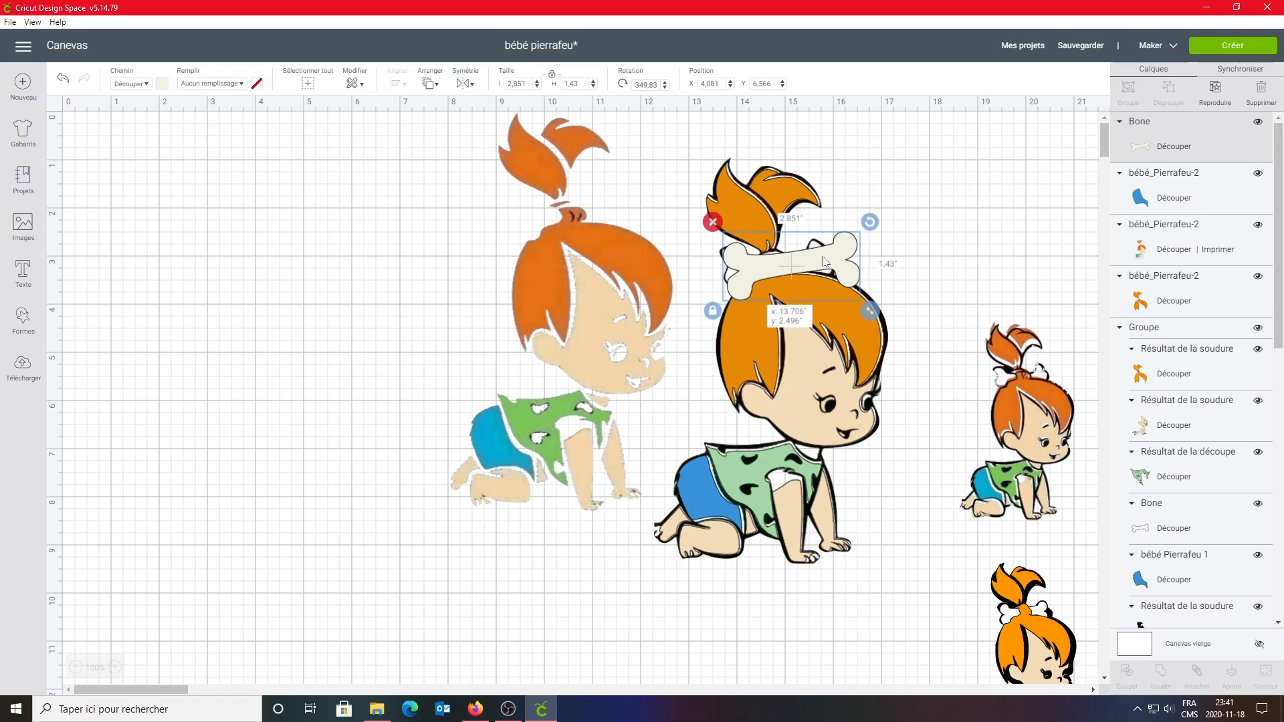
{"action": "left_click_drag", "start_coordinate": [871, 310], "coordinate": [850, 304]}
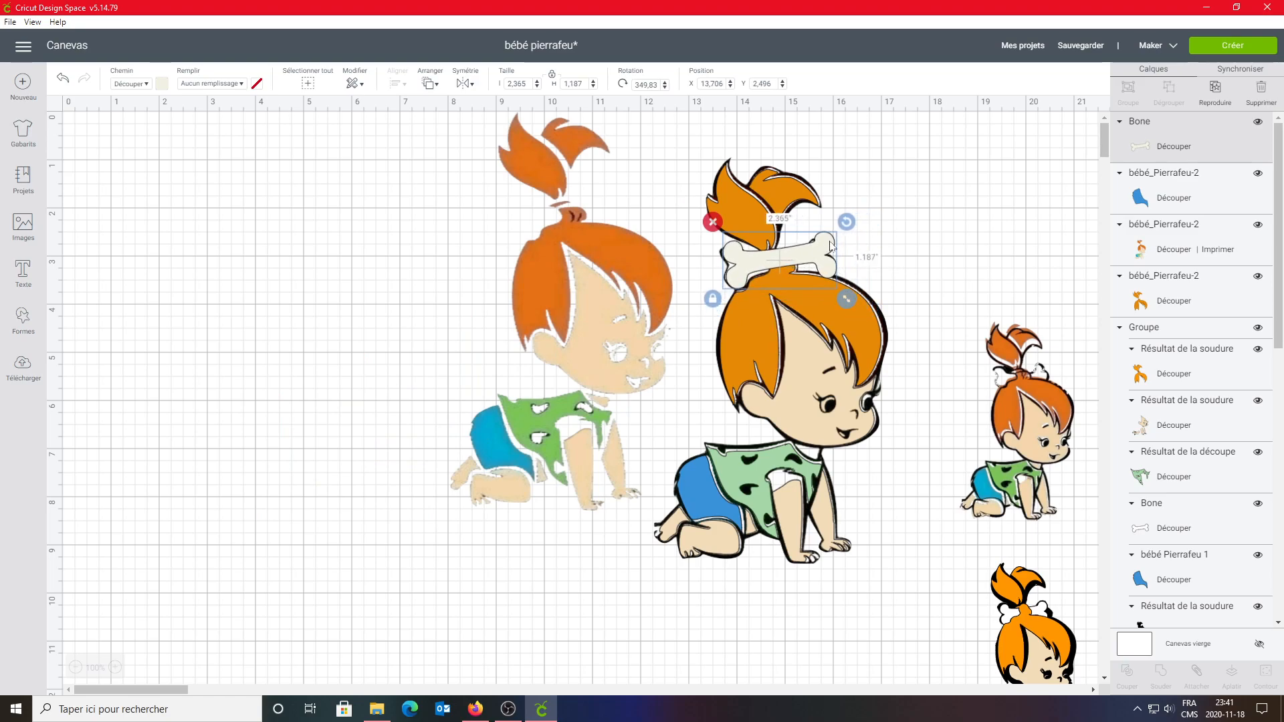
{"action": "left_click_drag", "start_coordinate": [827, 259], "coordinate": [827, 261]}
Reorder the layers by sending the bone back one level and bringing the orange hair forward until it sits in front of the bone
{"action": "left_click", "coordinate": [431, 85]}
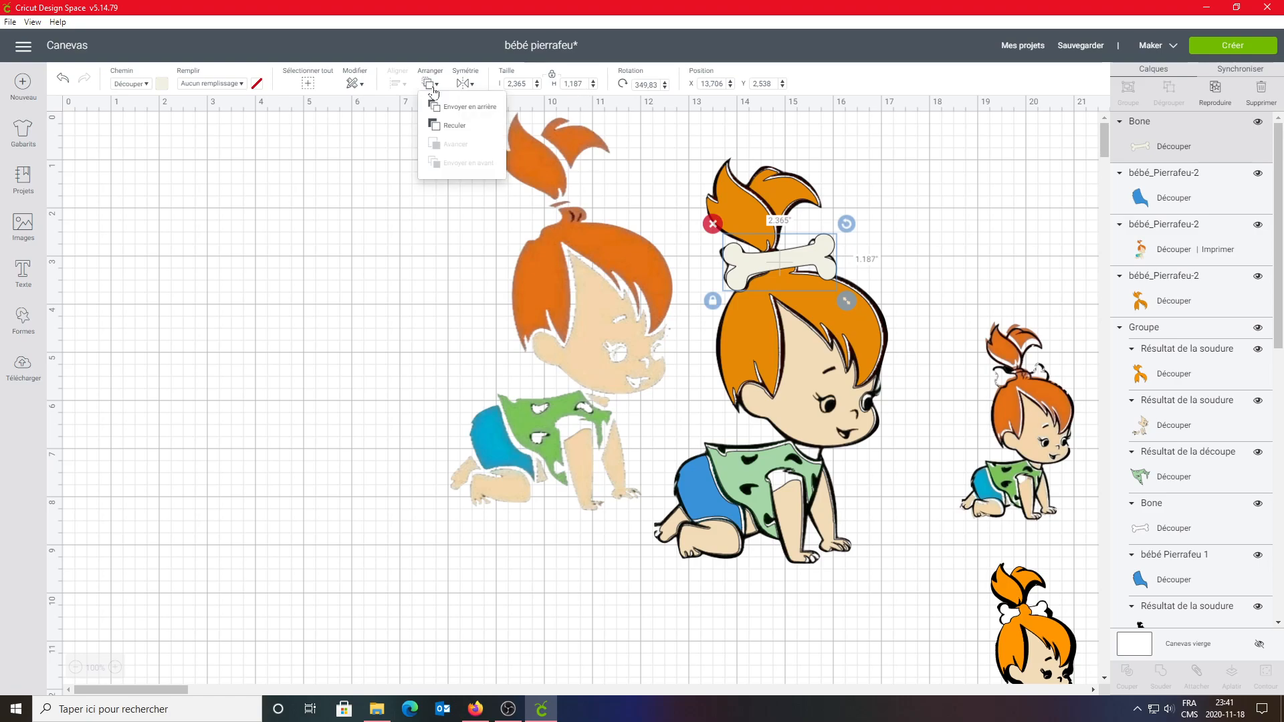
{"action": "left_click", "coordinate": [449, 126]}
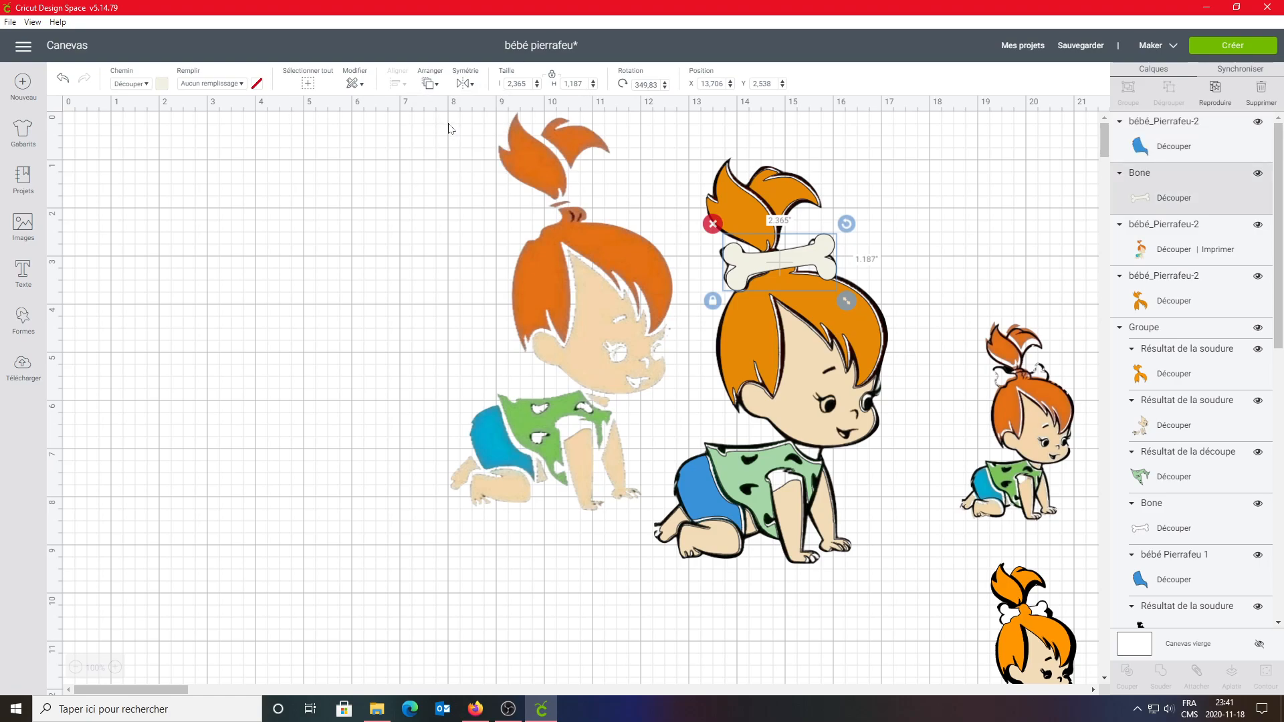
{"action": "left_click", "coordinate": [810, 328]}
{"action": "left_click", "coordinate": [430, 84]}
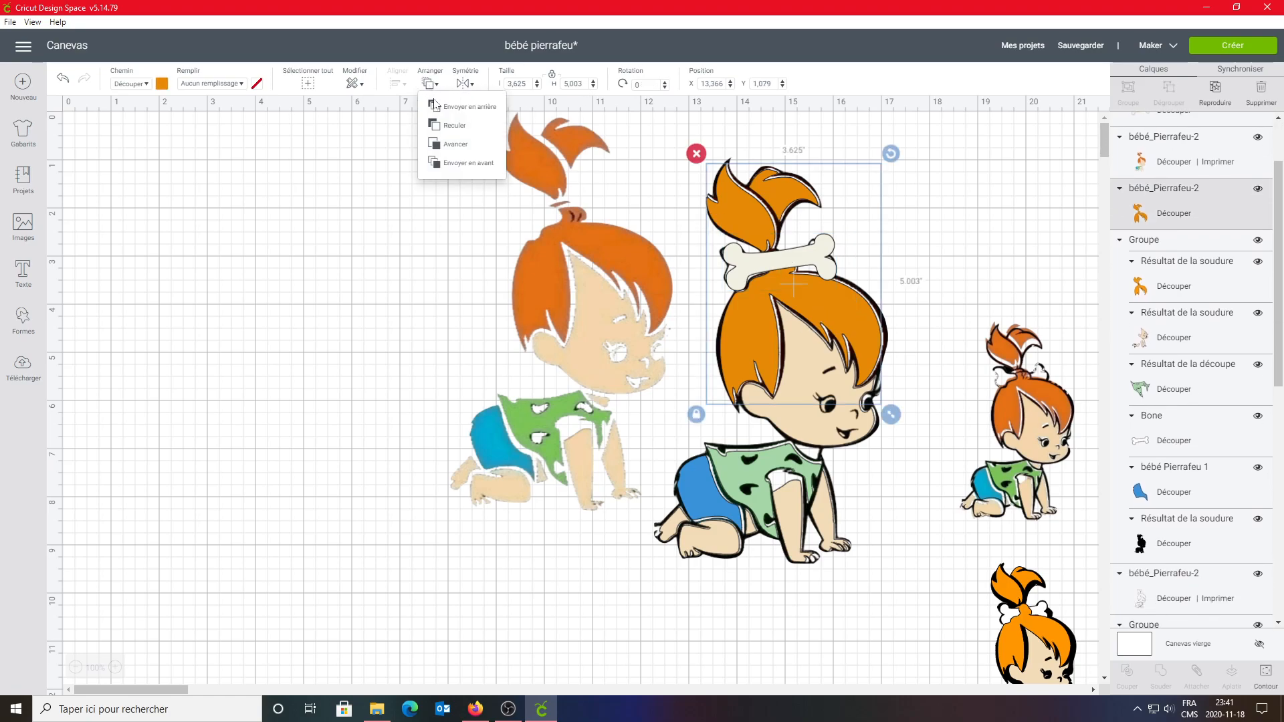
{"action": "left_click", "coordinate": [451, 145]}
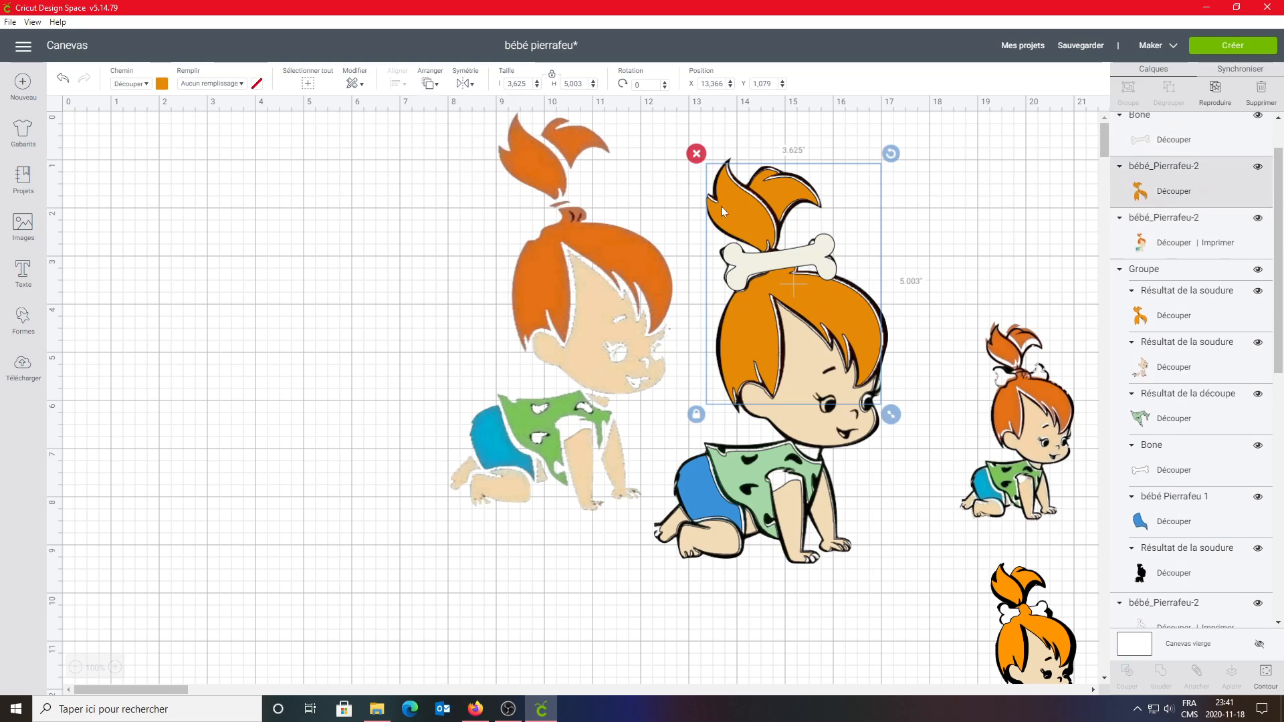
{"action": "left_click", "coordinate": [430, 83]}
{"action": "left_click", "coordinate": [455, 149]}
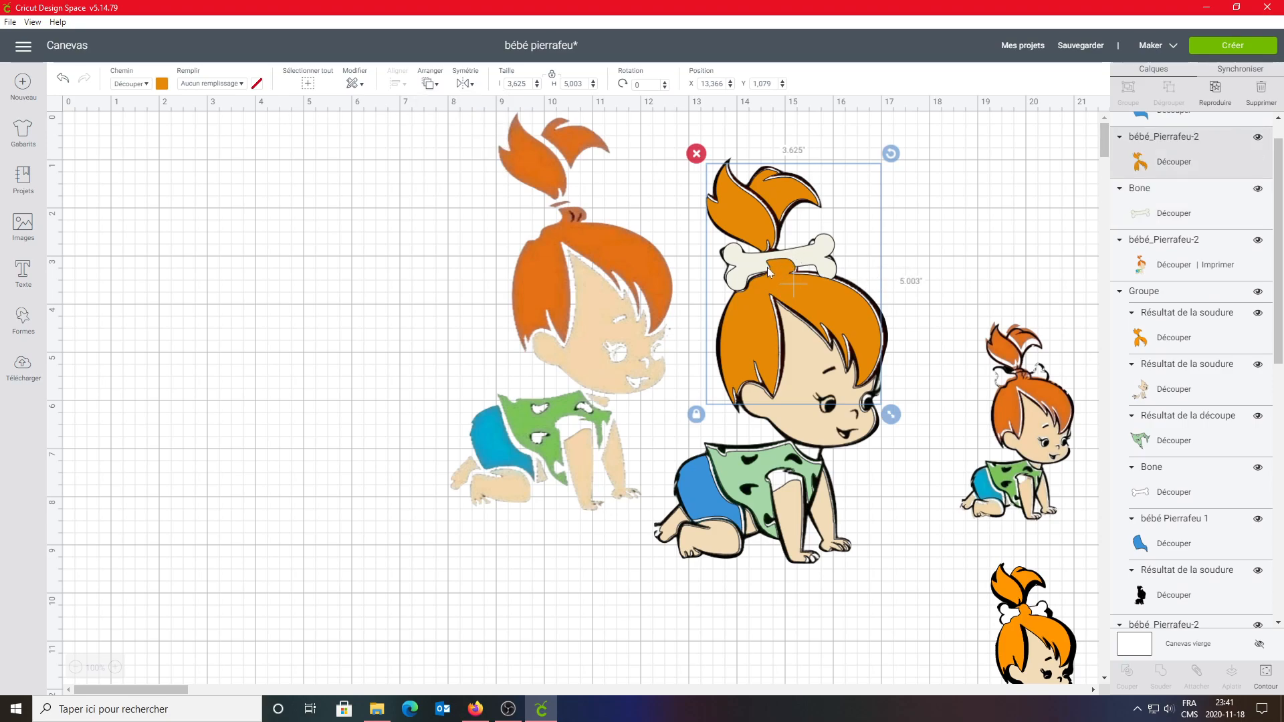
Nudge the orange hair layer slightly and recolour the bone layer white
{"action": "mouse_move", "coordinate": [745, 274]}
{"action": "left_mouse_down"}
{"action": "mouse_move", "coordinate": [759, 274]}
{"action": "mouse_move", "coordinate": [739, 275]}
{"action": "left_mouse_up"}
{"action": "left_click_drag", "start_coordinate": [824, 265], "coordinate": [826, 269]}
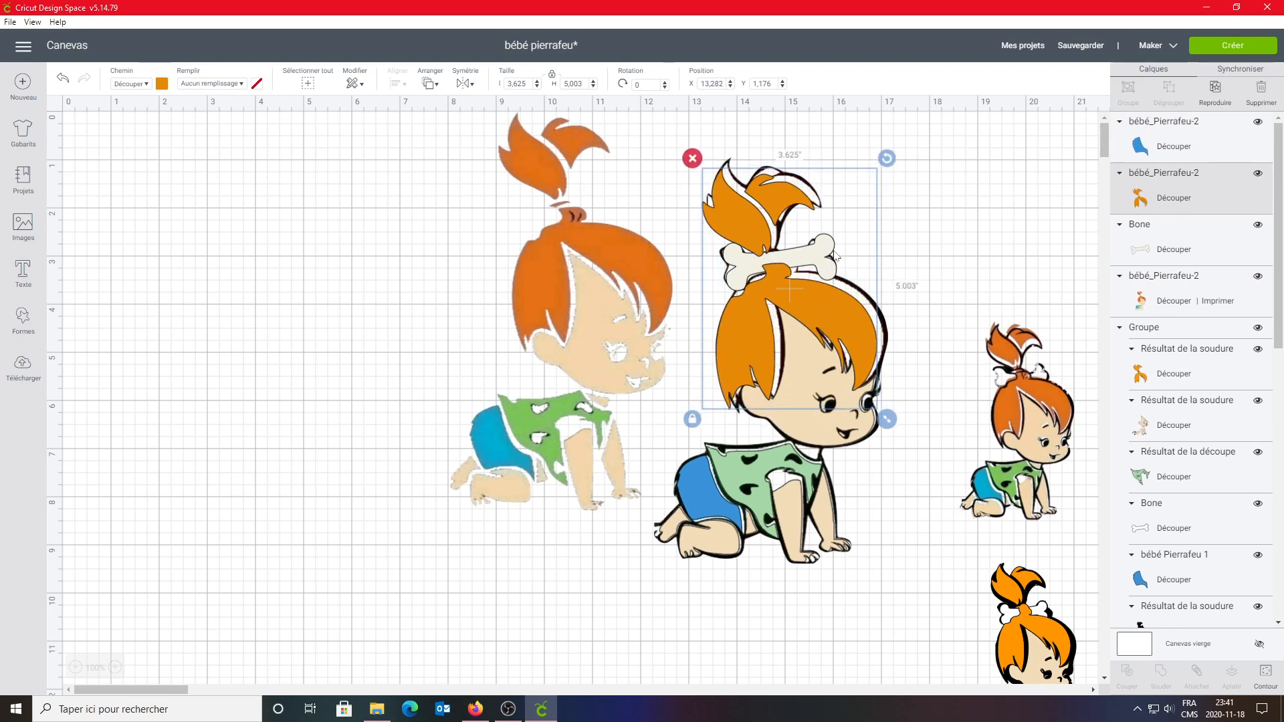
{"action": "left_click", "coordinate": [1151, 250]}
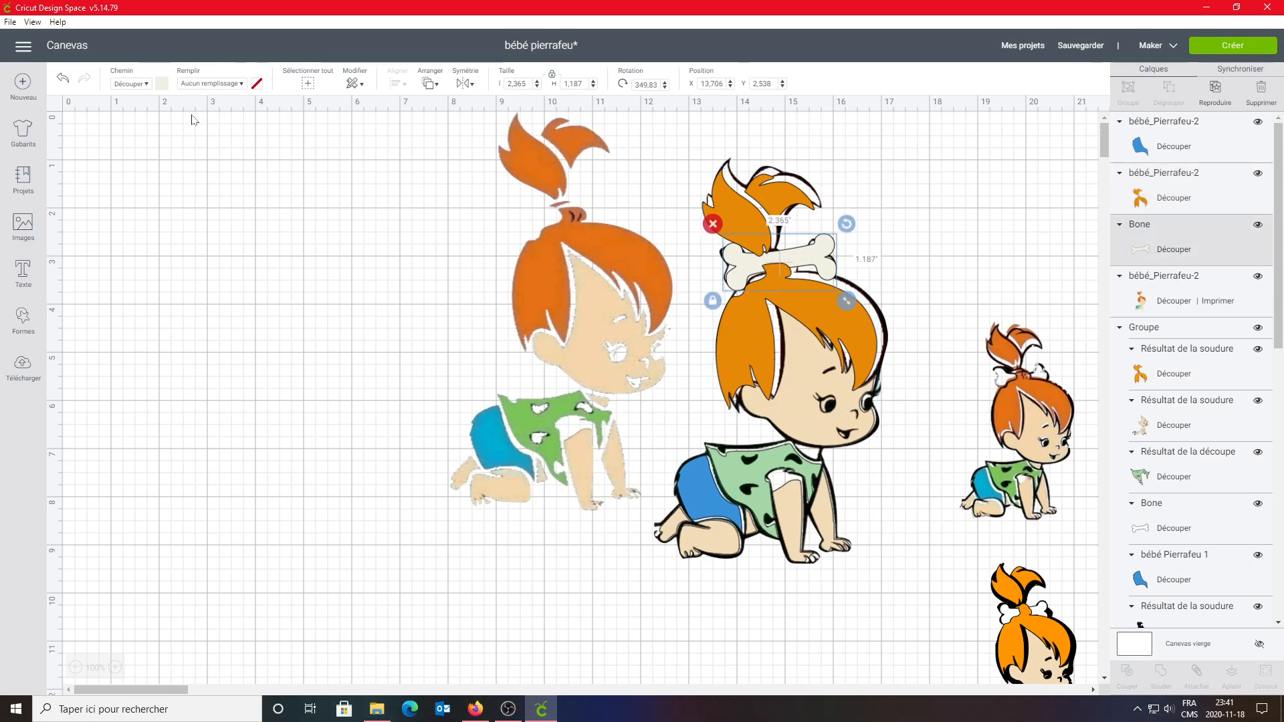
{"action": "left_click", "coordinate": [162, 83]}
{"action": "left_click", "coordinate": [242, 132]}
{"action": "left_click", "coordinate": [887, 299]}
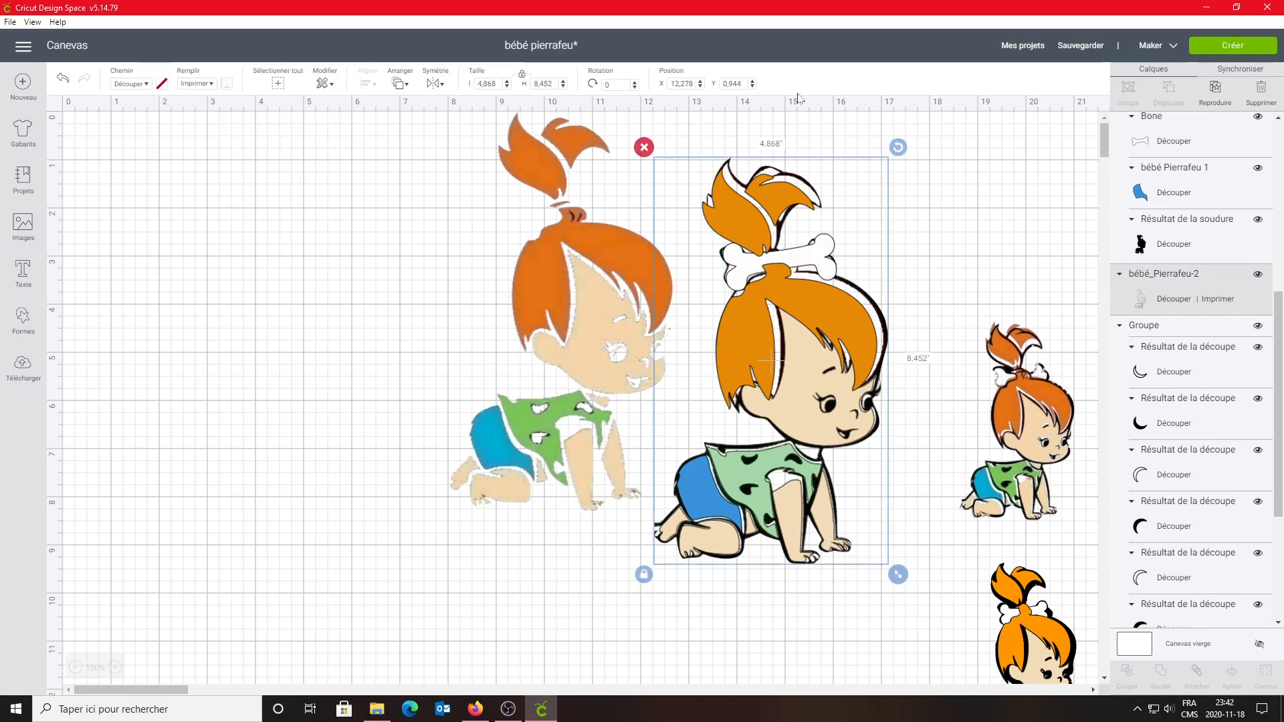
{"action": "left_click", "coordinate": [462, 304]}
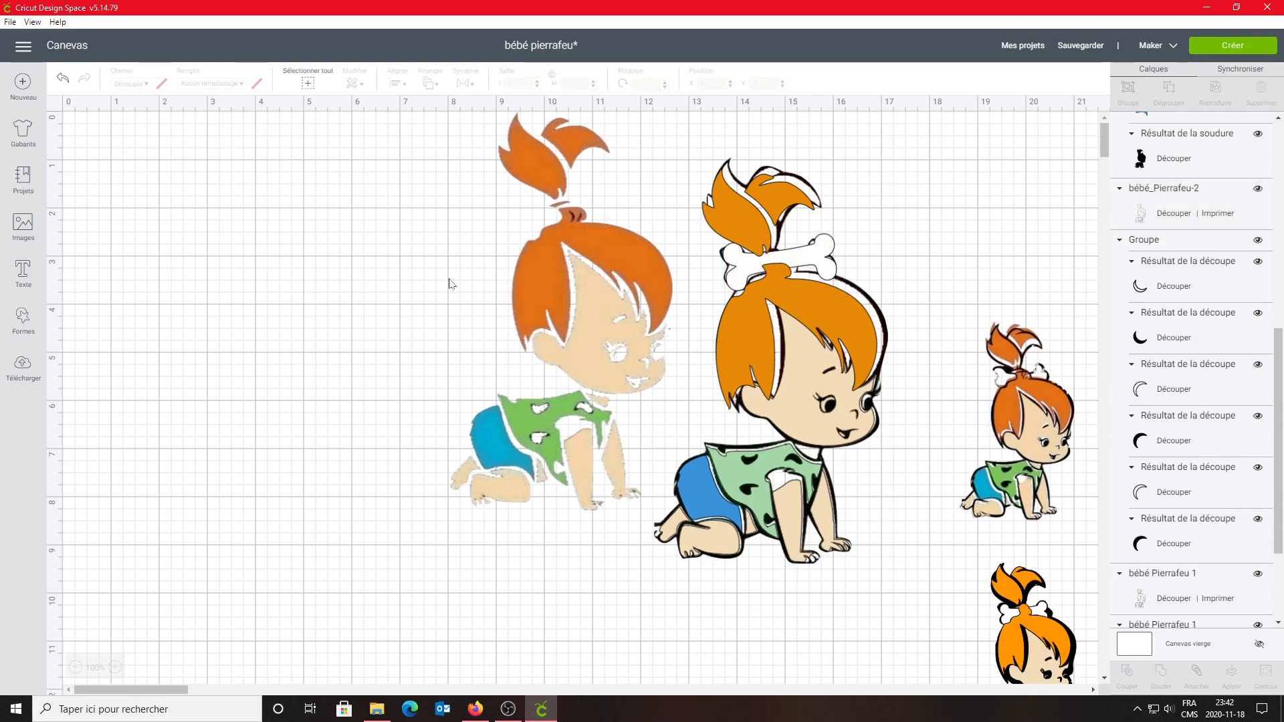
Rearrange the canvas so the flat coloured image, the complete layered baby and the two smaller versions stand apart, side by side
{"action": "left_click_drag", "start_coordinate": [599, 329], "coordinate": [305, 447]}
{"action": "left_click_drag", "start_coordinate": [684, 154], "coordinate": [883, 453]}
{"action": "left_click_drag", "start_coordinate": [871, 355], "coordinate": [683, 432]}
{"action": "left_click_drag", "start_coordinate": [695, 495], "coordinate": [510, 557]}
{"action": "left_click_drag", "start_coordinate": [980, 298], "coordinate": [863, 294]}
{"action": "left_click_drag", "start_coordinate": [1048, 607], "coordinate": [947, 384]}
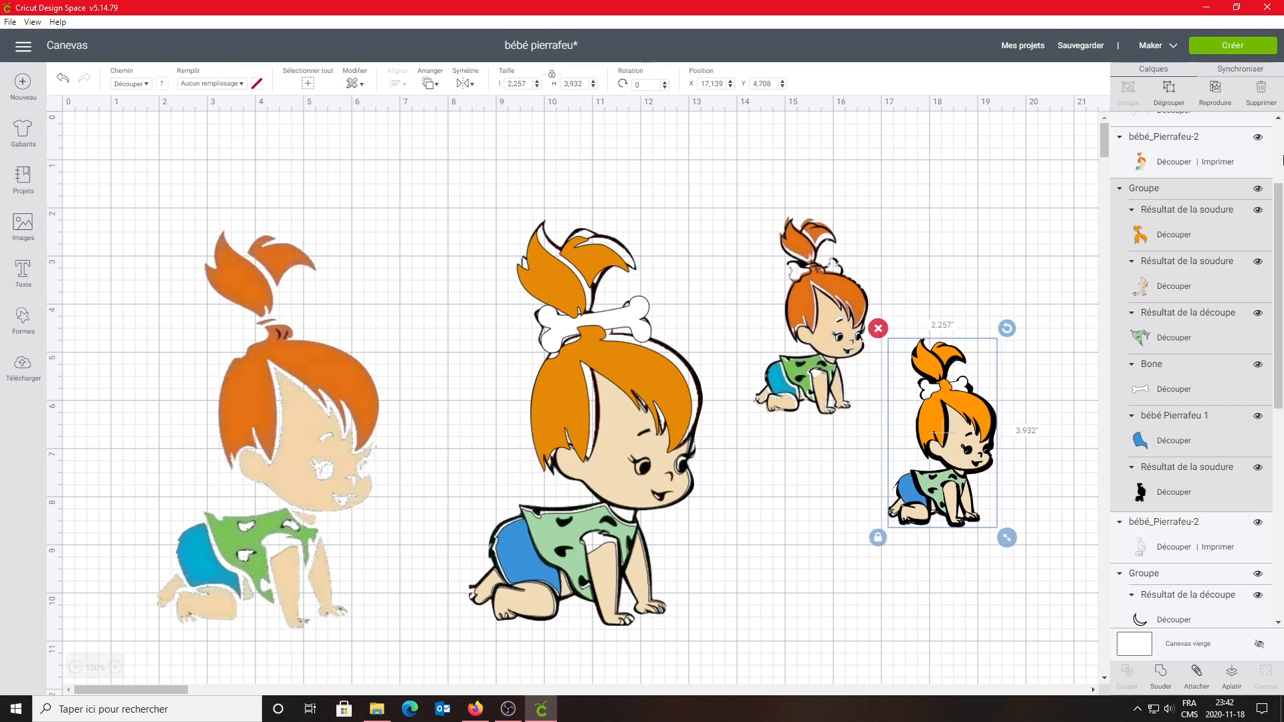